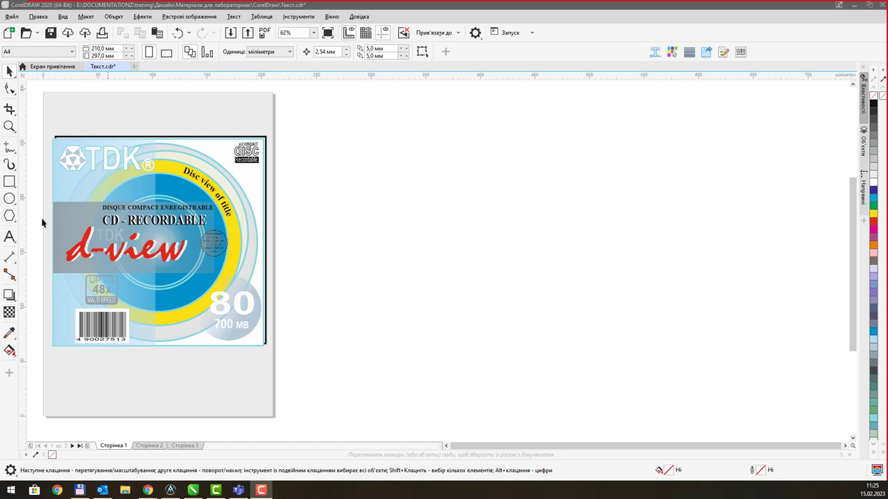
pyautogui.click(10, 181)
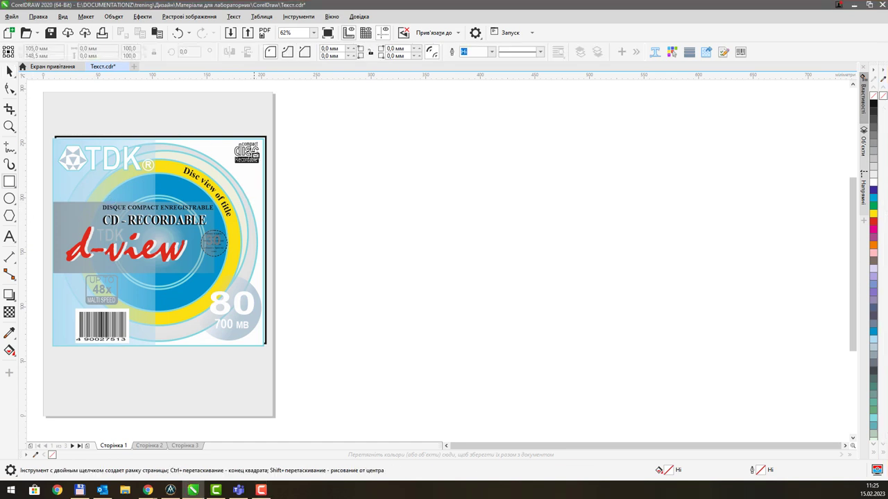
pyautogui.moveTo(333, 136); pyautogui.dragTo(475, 334)
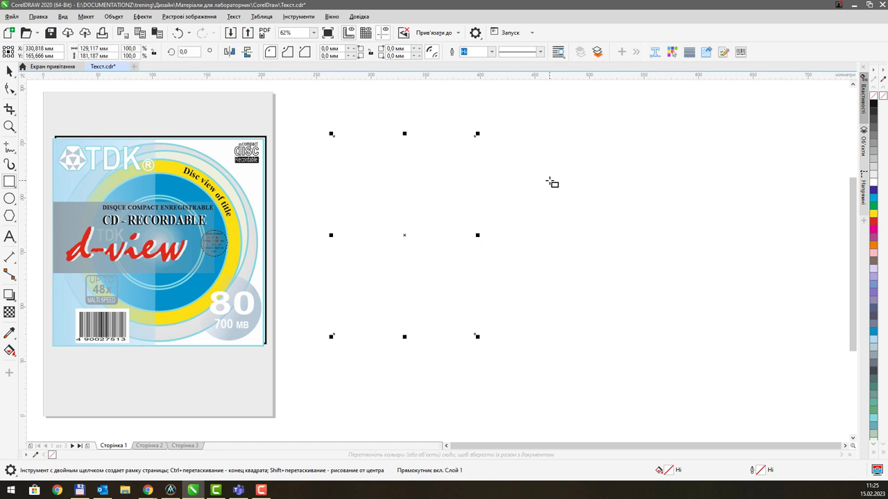
pyautogui.hotkey('ctrl', 'z')
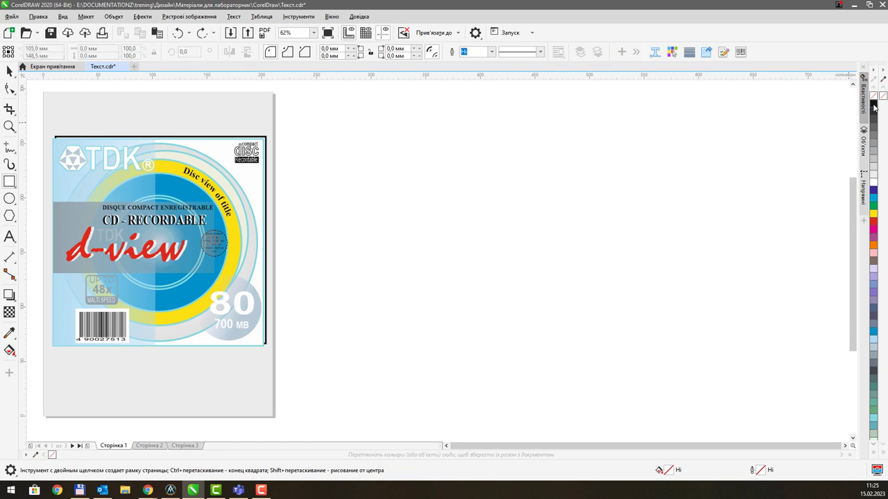
# Set the default outline colour for new objects to black and try it with a trial rectangle, undoing that rectangle
pyautogui.click(873, 104)
pyautogui.click(459, 302)
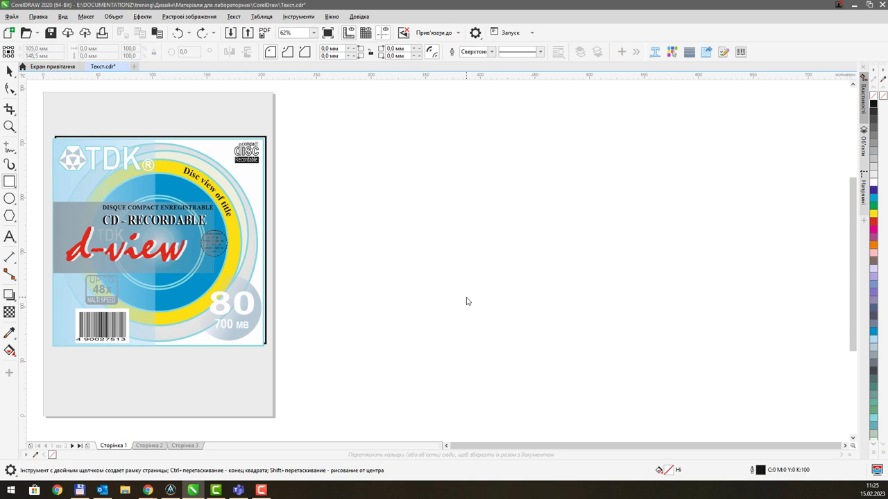
pyautogui.moveTo(389, 165); pyautogui.dragTo(555, 289)
pyautogui.hotkey('ctrl', 'z')
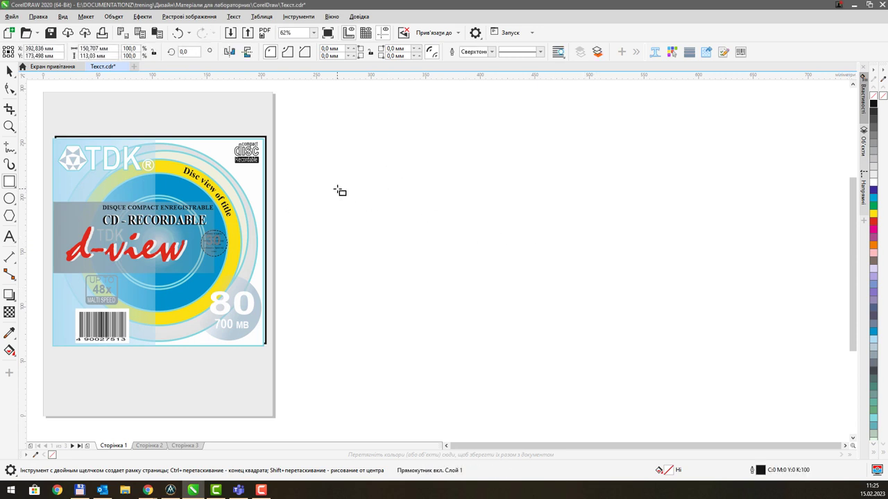
# Draw a rectangle about 163 mm wide and 182 mm high in the empty area beside the page
pyautogui.click(12, 185)
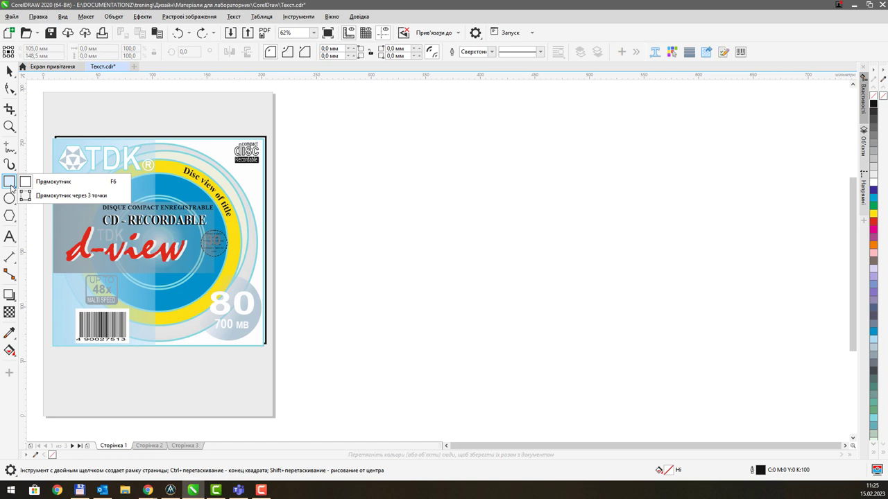
pyautogui.click(52, 182)
pyautogui.moveTo(333, 152); pyautogui.dragTo(513, 350)
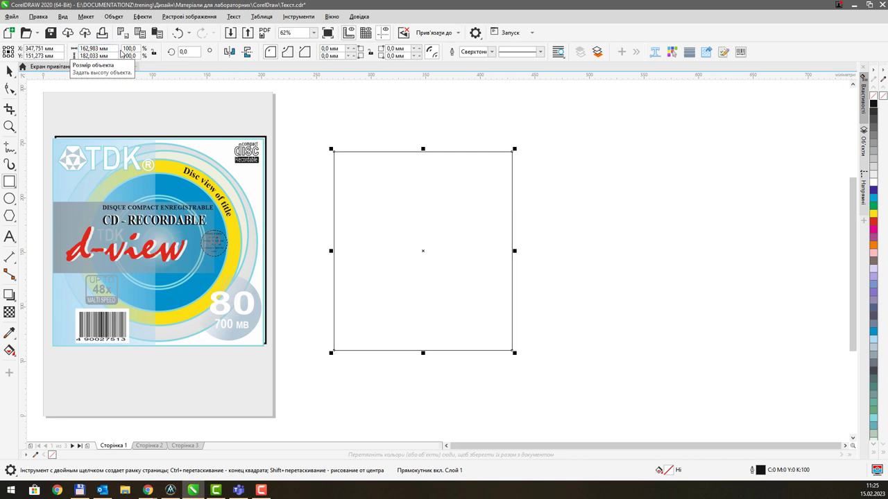
# Set the new rectangle's width and height to 180 mm each
pyautogui.click(104, 47)
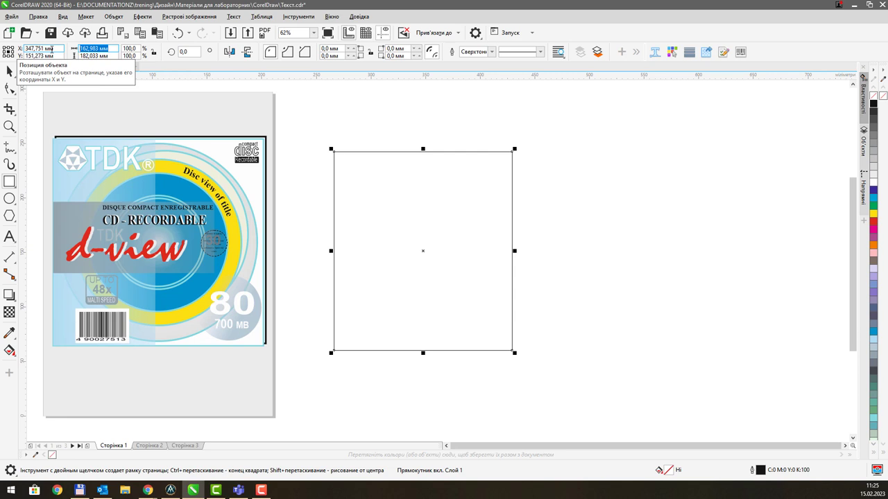
pyautogui.write('180')
pyautogui.press('Tab')
pyautogui.write('180')
pyautogui.press('Return')
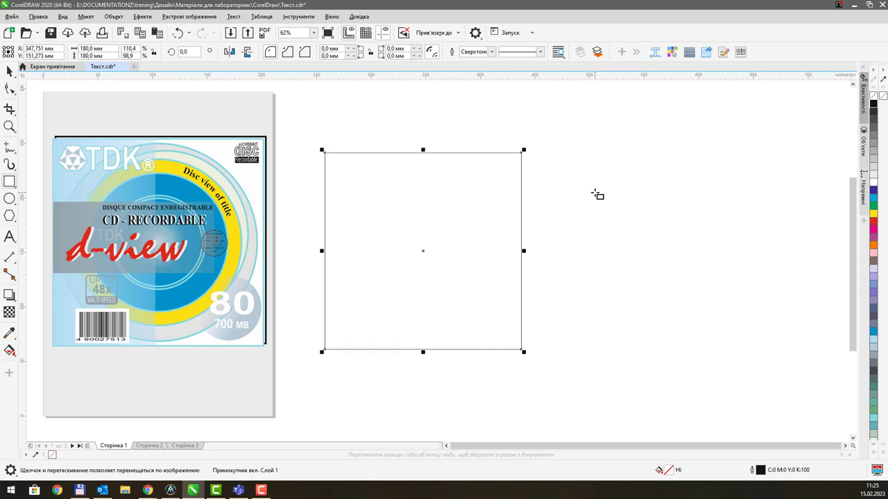
# Draw a second square with sides of about 183 mm, on the far side of the 180 mm square from the page
pyautogui.moveTo(594, 194); pyautogui.dragTo(581, 194)
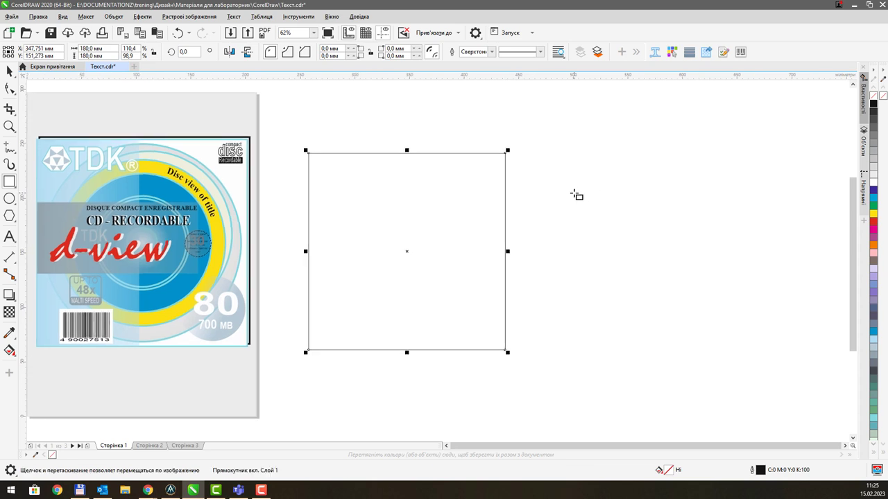
pyautogui.click(550, 153)
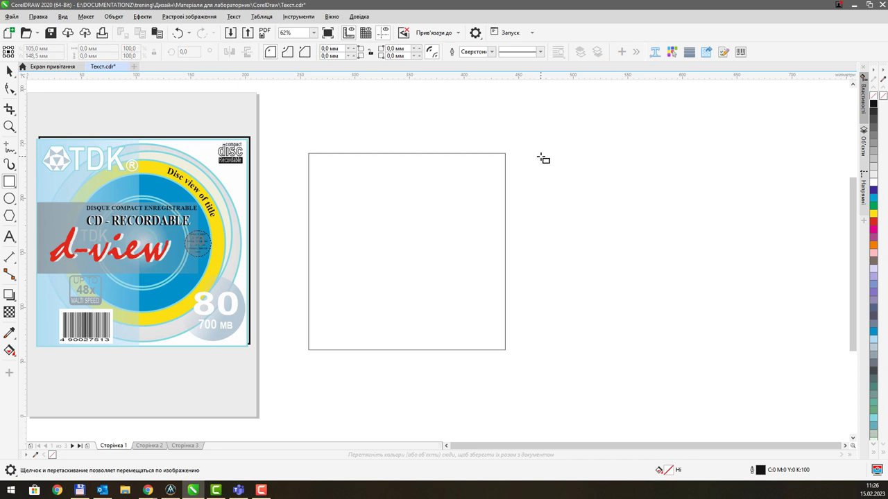
pyautogui.moveTo(541, 159); pyautogui.dragTo(582, 200)
pyautogui.hotkey('ctrl', 'z')
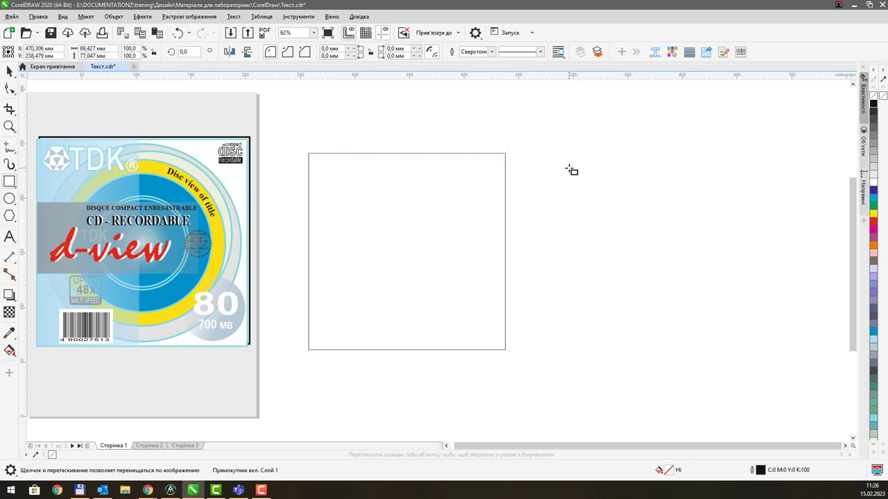
pyautogui.moveTo(539, 154); pyautogui.dragTo(735, 309)
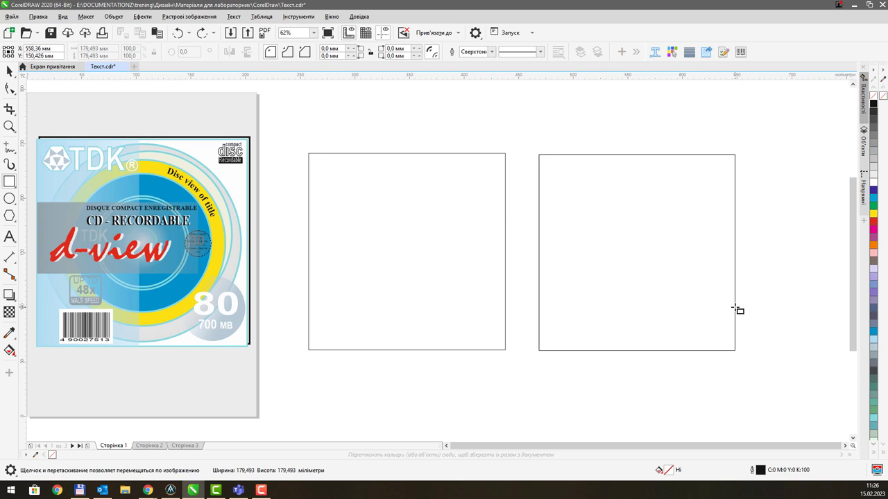
pyautogui.moveTo(737, 310); pyautogui.dragTo(739, 312)
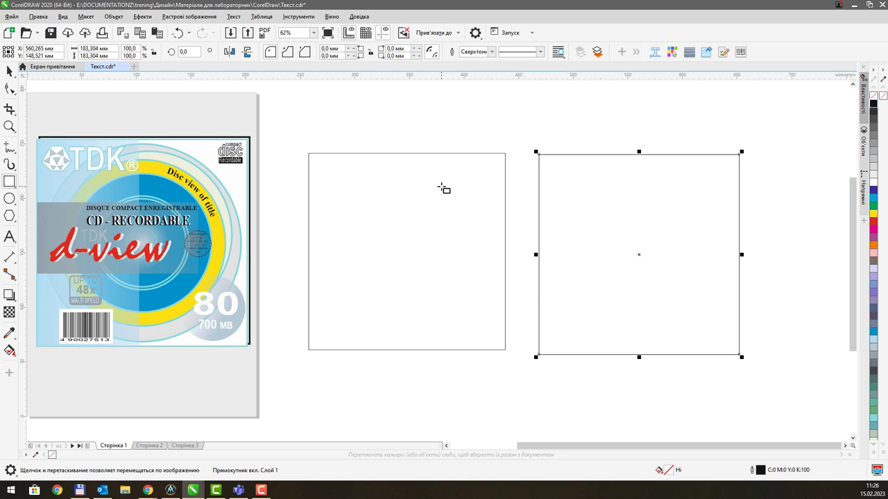
# Move the 180 mm square upward and closer to the page, centring it at about X 322 mm, Y 166 mm
pyautogui.click(19, 72)
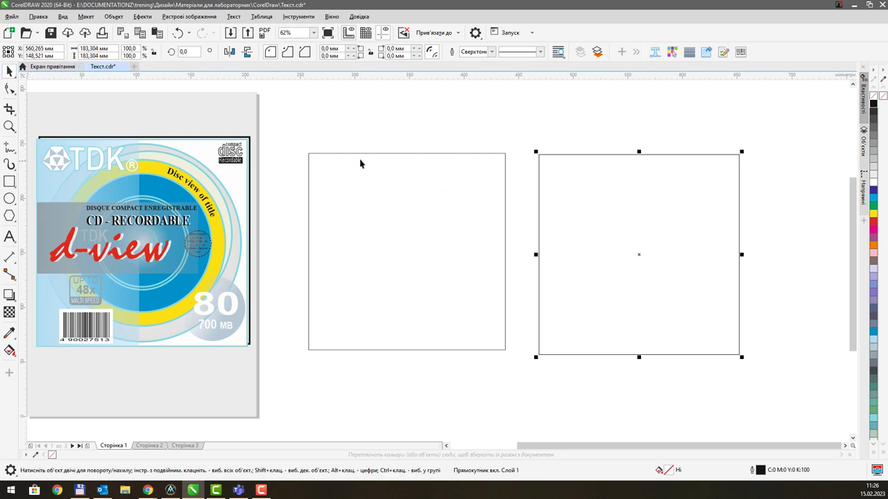
pyautogui.click(361, 159)
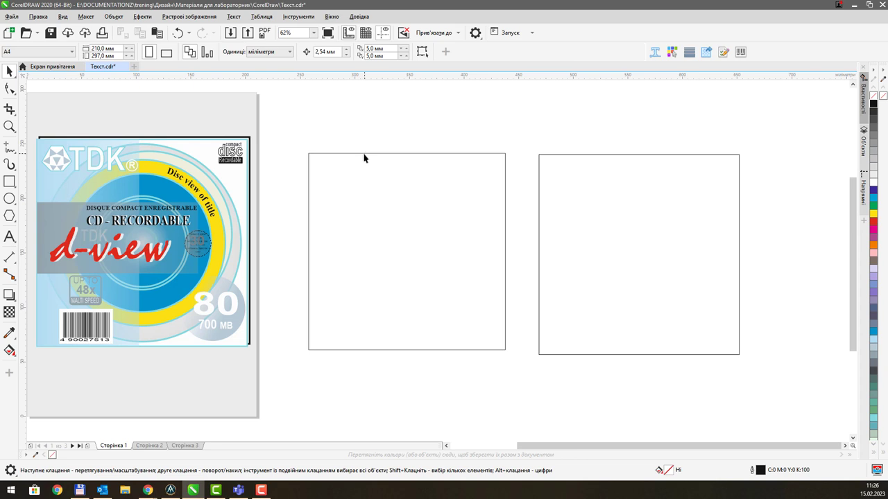
pyautogui.click(364, 154)
pyautogui.moveTo(389, 202); pyautogui.dragTo(368, 156)
pyautogui.click(368, 153)
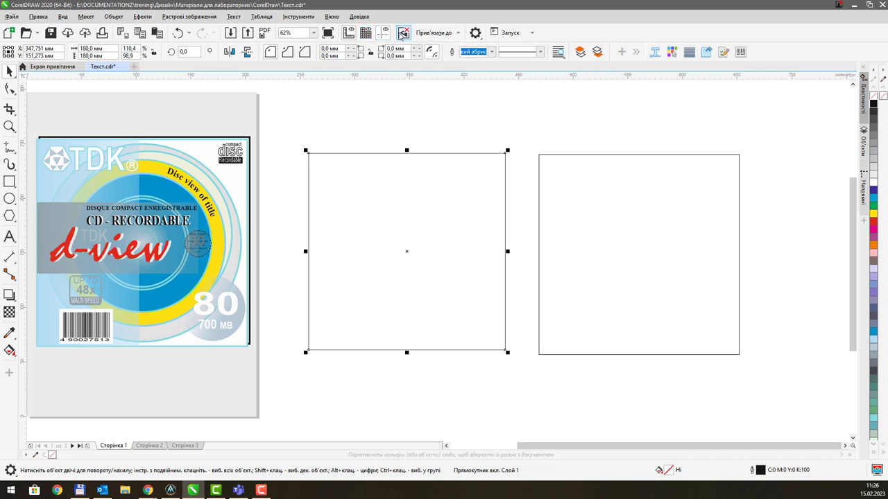
pyautogui.moveTo(476, 152); pyautogui.dragTo(448, 142)
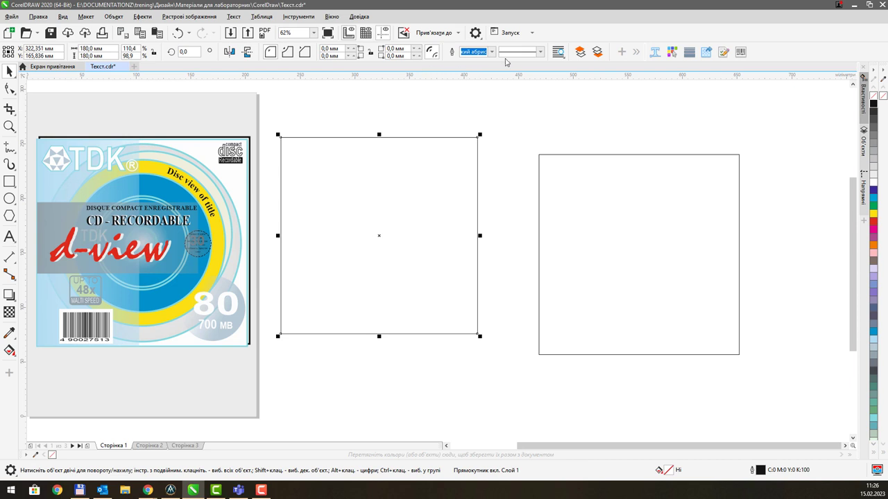
# Give the 180 mm square an outline 0.75 mm wide in blue (C100 M20 Y0 K0)
pyautogui.click(491, 52)
pyautogui.click(486, 109)
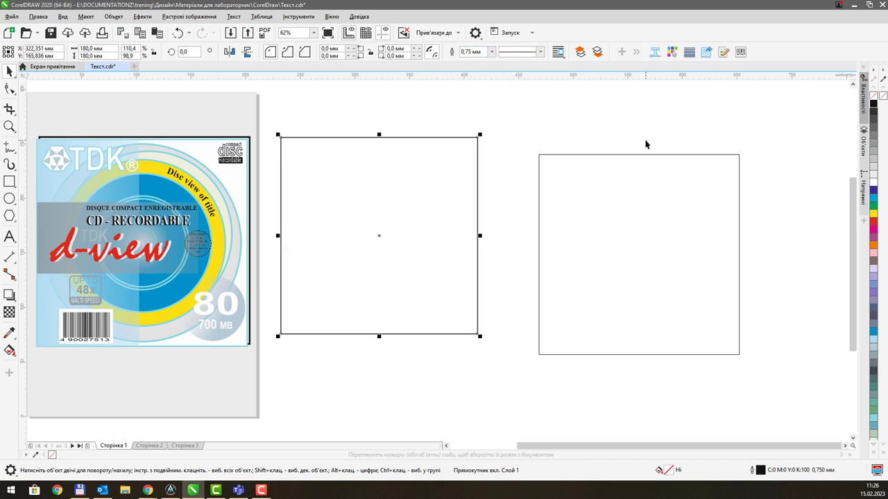
pyautogui.rightClick(873, 334)
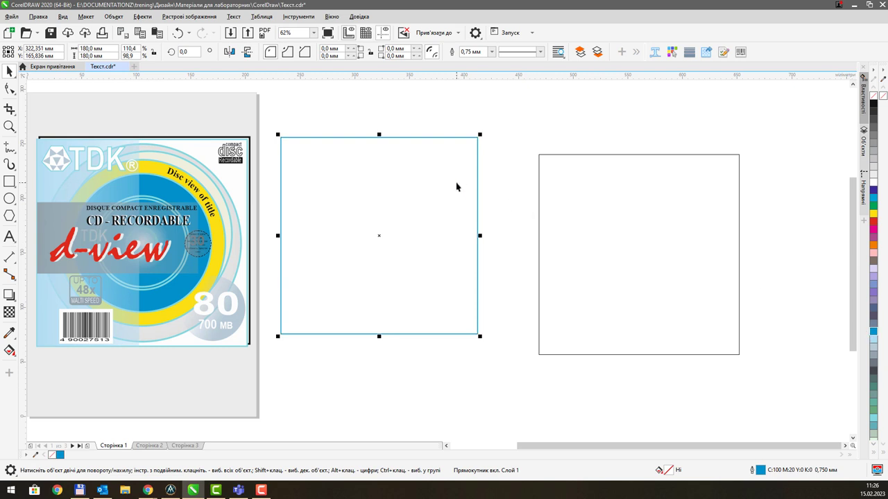
# Duplicate the blue-outlined square and change the copy's outline colour to black
pyautogui.hotkey('ctrl', 'd')
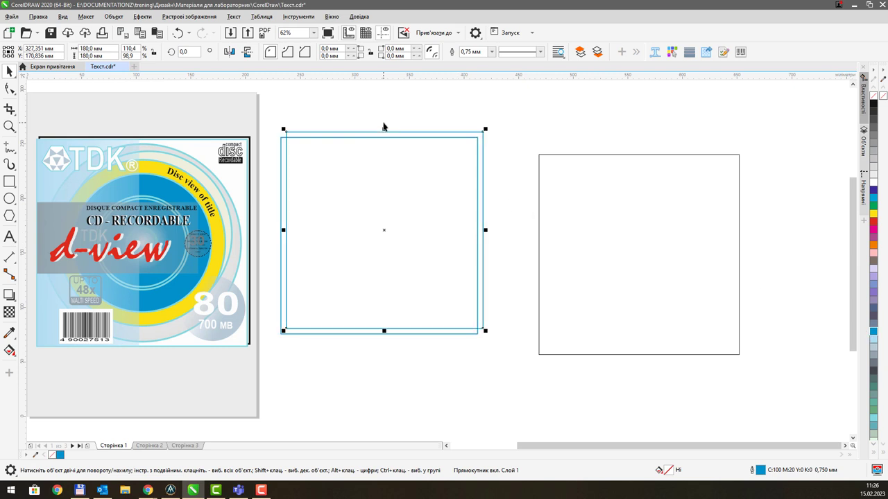
pyautogui.rightClick(874, 105)
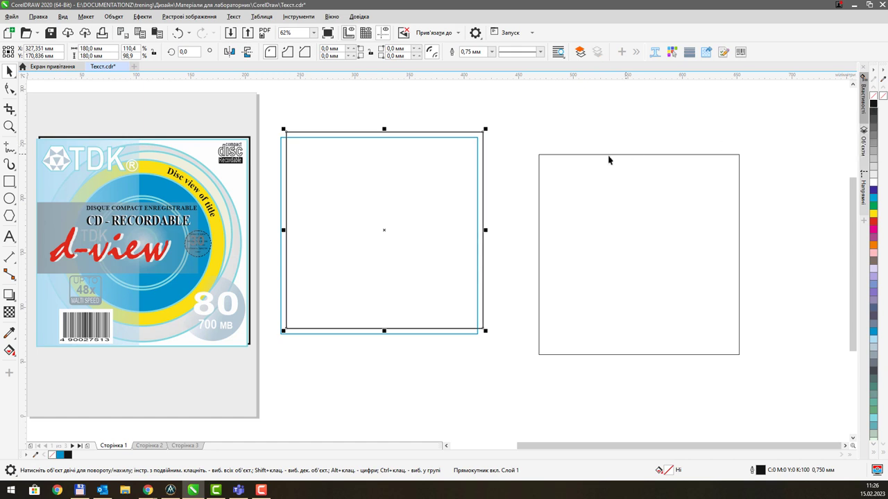
pyautogui.click(305, 142)
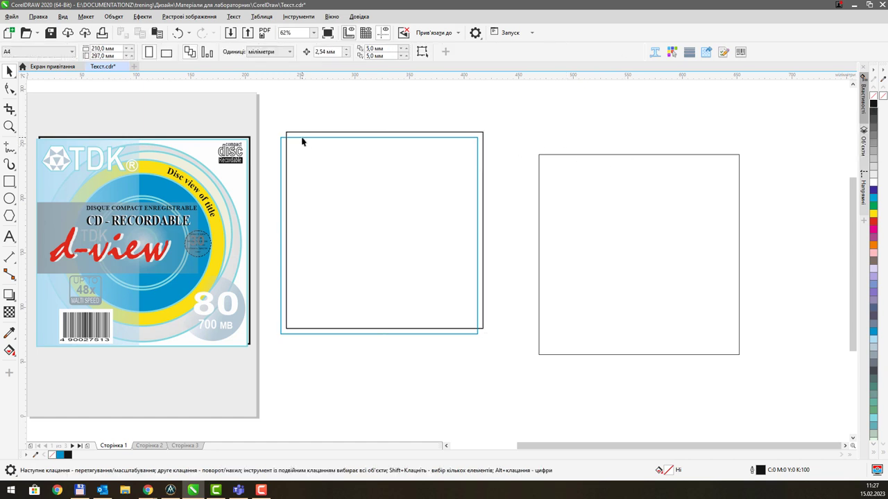
# Move the black-outlined copy closer to the blue square, leaving it offset slightly up and to the right
pyautogui.click(381, 133)
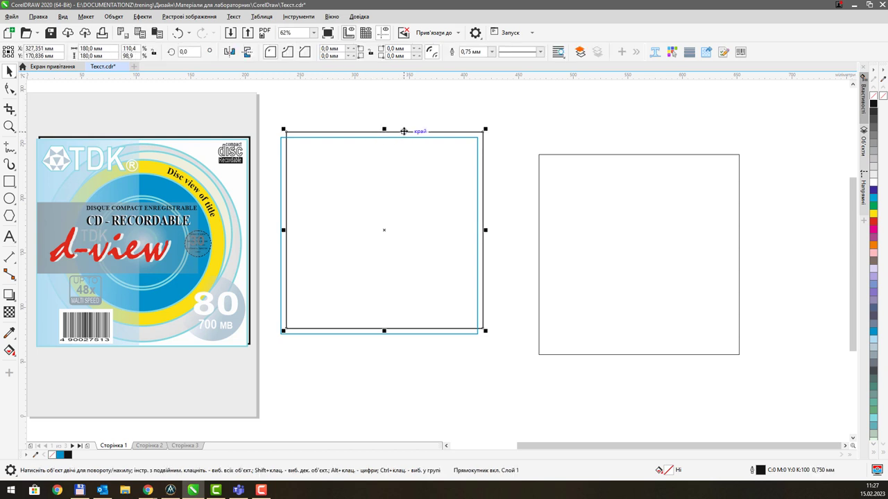
pyautogui.moveTo(405, 132); pyautogui.dragTo(401, 136)
pyautogui.click(423, 140)
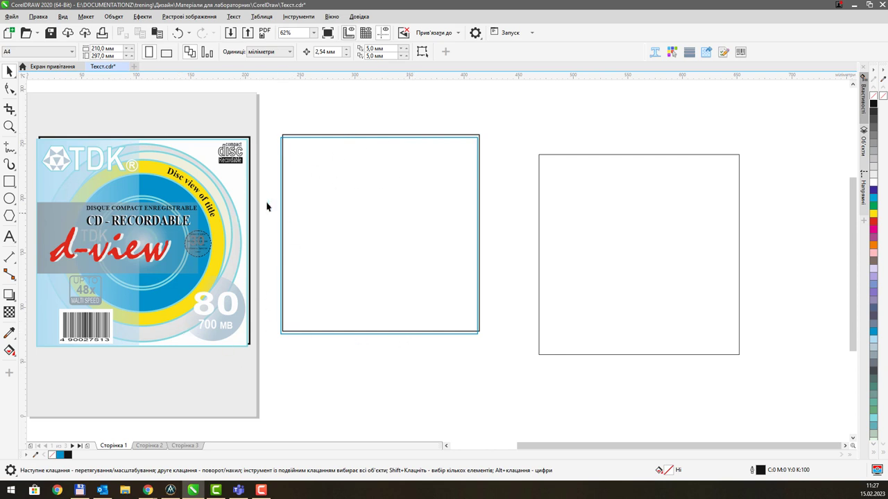
# Fill the blue-outlined square with white
pyautogui.click(317, 140)
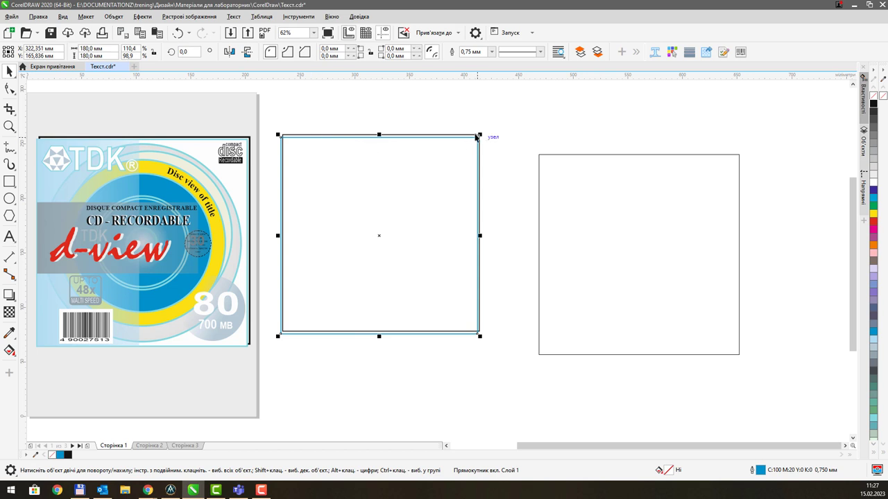
pyautogui.click(875, 184)
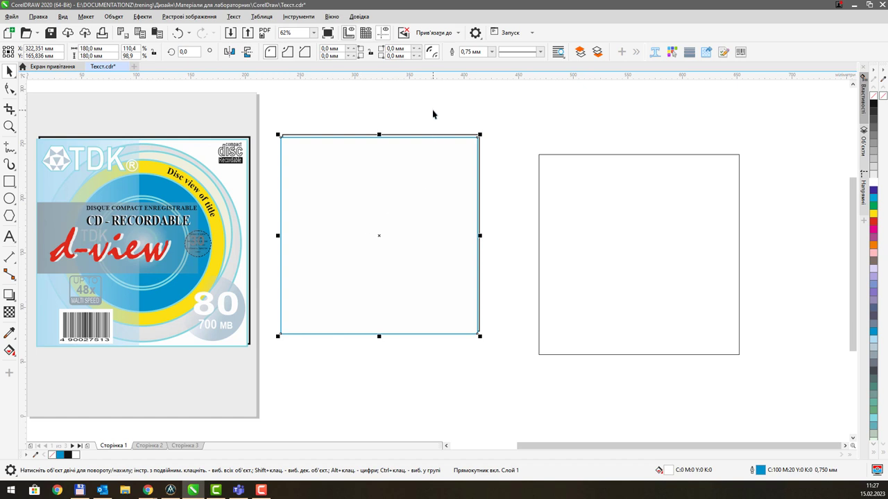
# Shift the 183 mm square slightly toward the page and draw a circle about 163 mm in diameter from its centre
pyautogui.moveTo(432, 113); pyautogui.dragTo(447, 132)
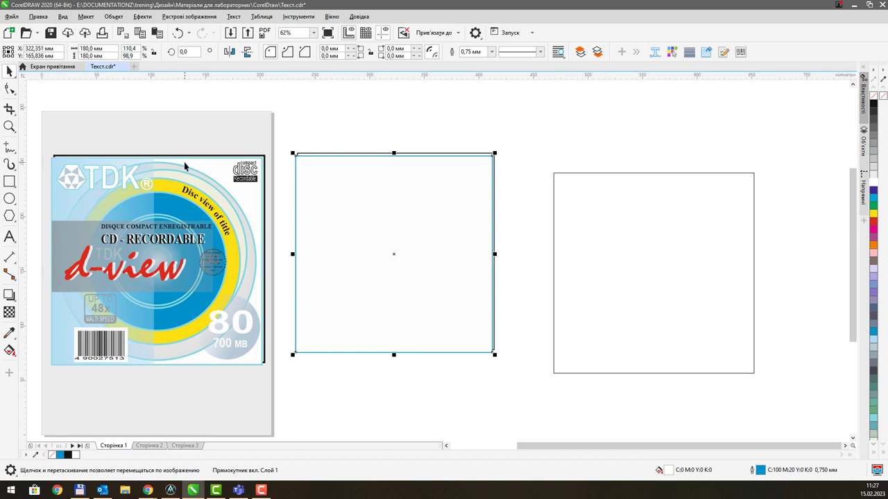
pyautogui.click(7, 201)
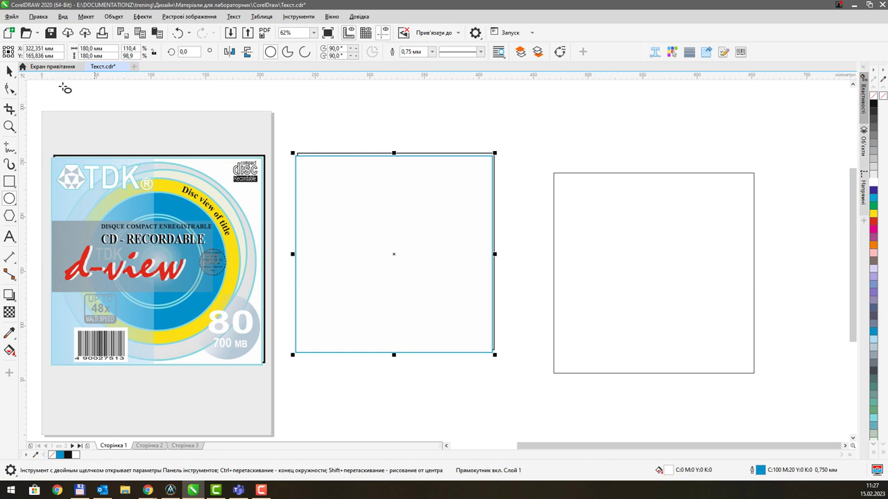
pyautogui.click(9, 71)
pyautogui.click(627, 201)
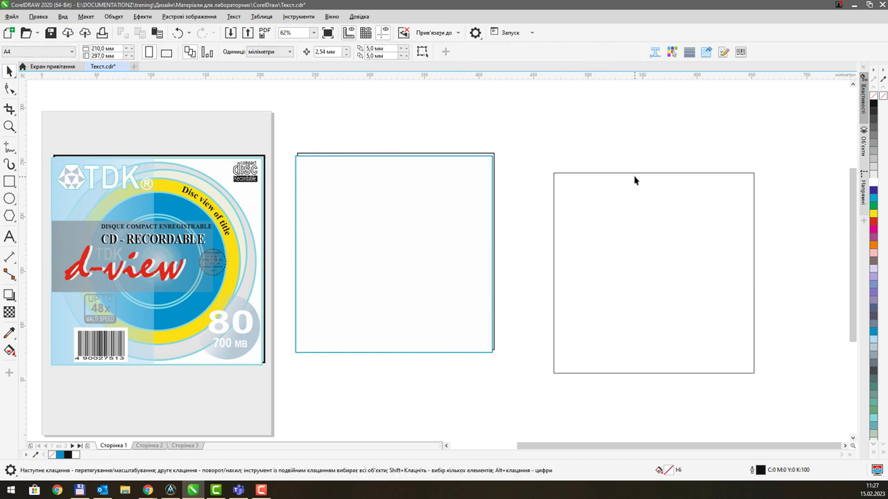
pyautogui.click(635, 174)
pyautogui.click(6, 201)
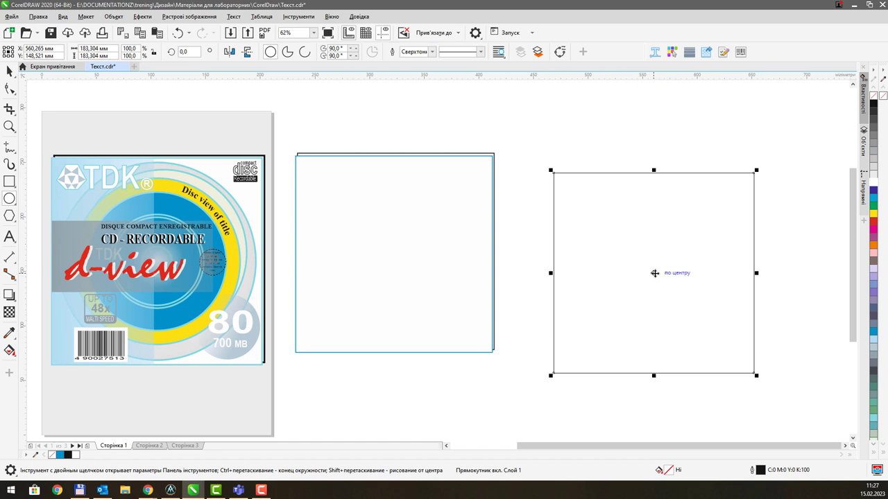
pyautogui.press('space')
pyautogui.moveTo(656, 278)
pyautogui.mouseDown()
pyautogui.moveTo(658, 287)
pyautogui.moveTo(642, 262)
pyautogui.moveTo(652, 280)
pyautogui.mouseUp()
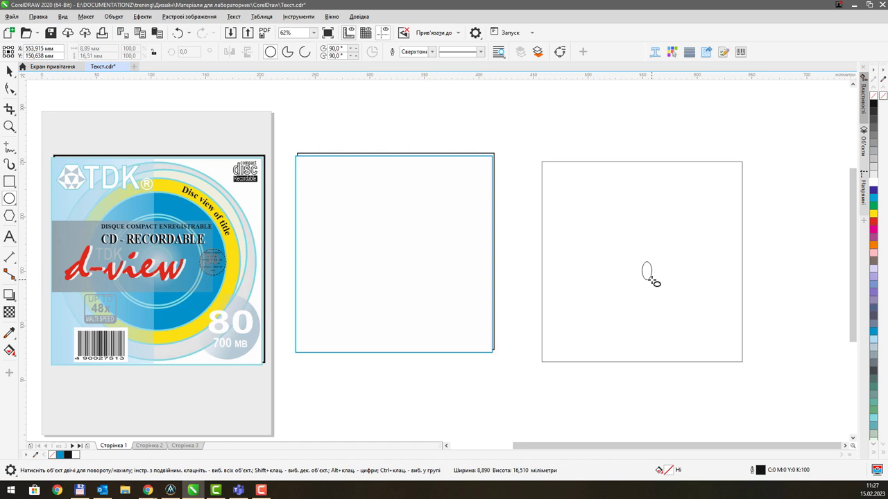
pyautogui.moveTo(650, 280); pyautogui.dragTo(727, 174)
pyautogui.press('ctrl')
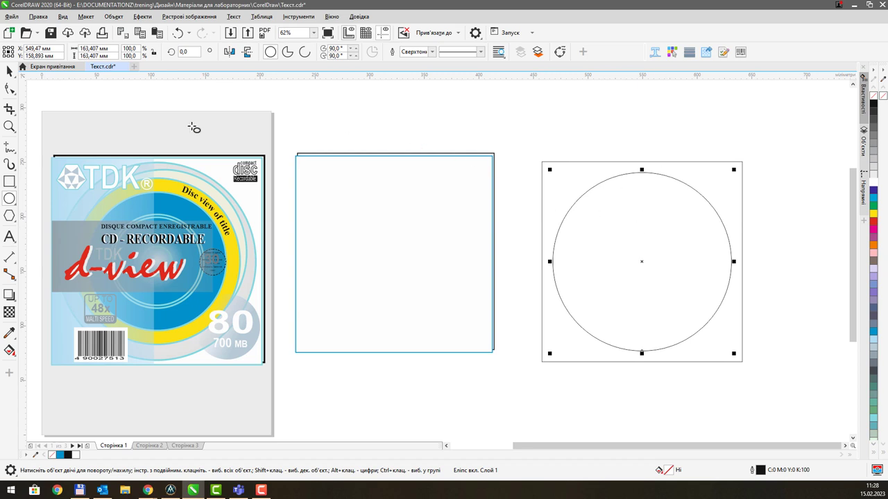
# Draw a circle about 149 mm in diameter from the centre of the white, blue-outlined square
pyautogui.click(297, 182)
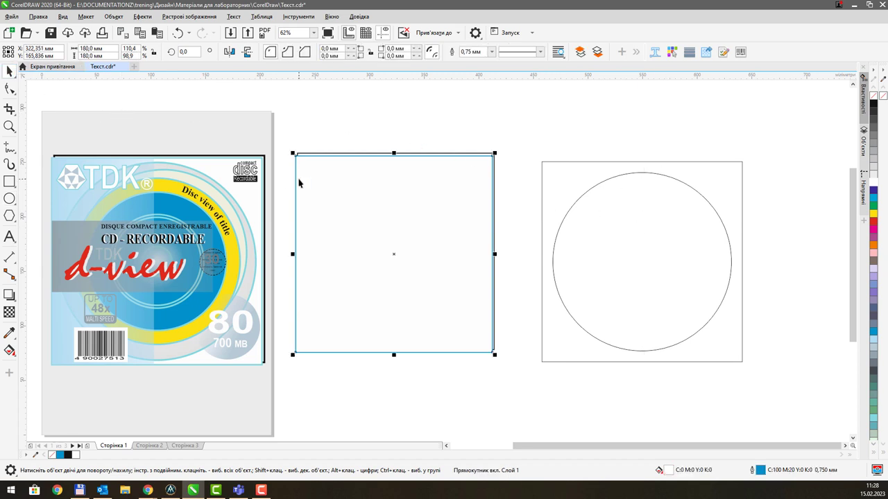
pyautogui.click(12, 200)
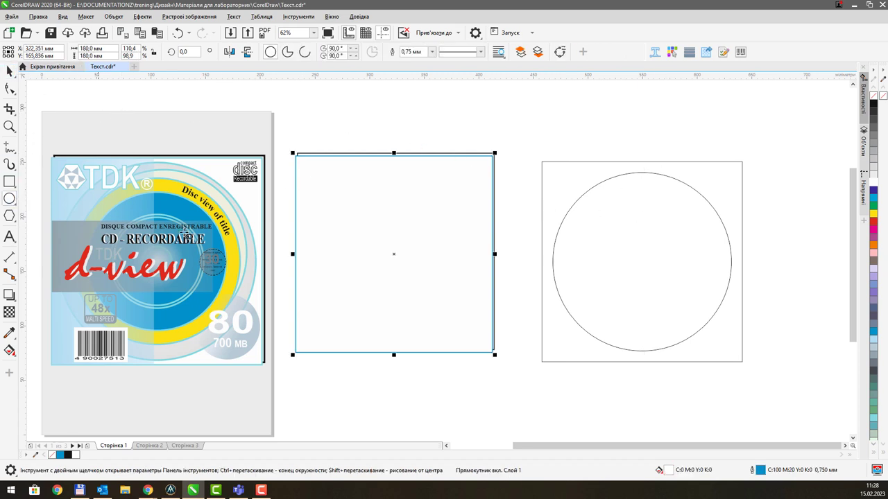
pyautogui.moveTo(394, 255); pyautogui.dragTo(433, 339)
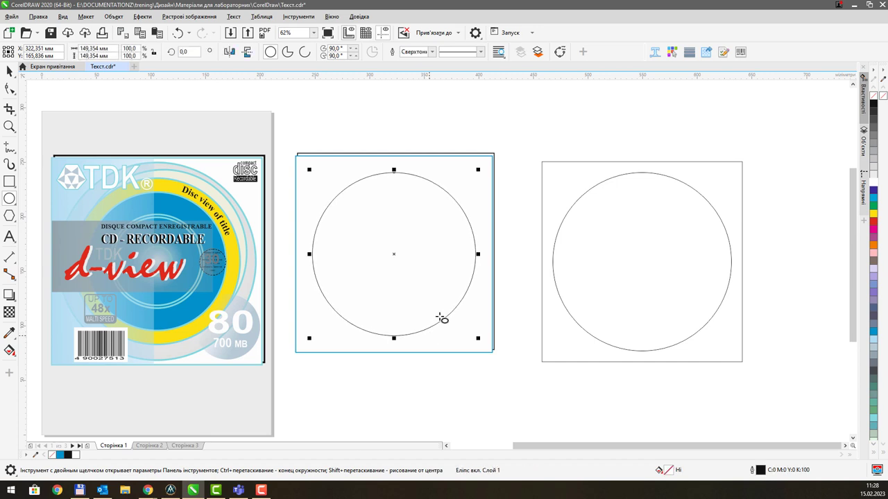
# Give the new circle a 1.5 mm outline in the same blue as the square (C100 M20)
pyautogui.click(431, 51)
pyautogui.click(420, 99)
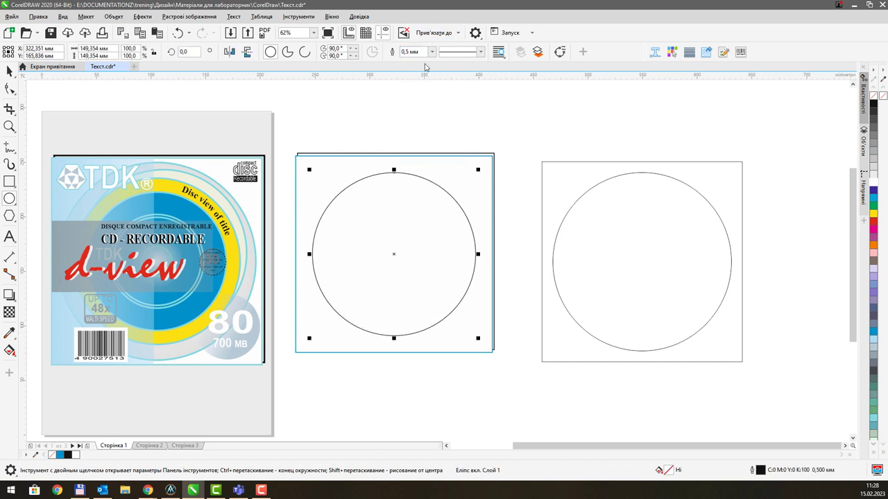
pyautogui.click(430, 52)
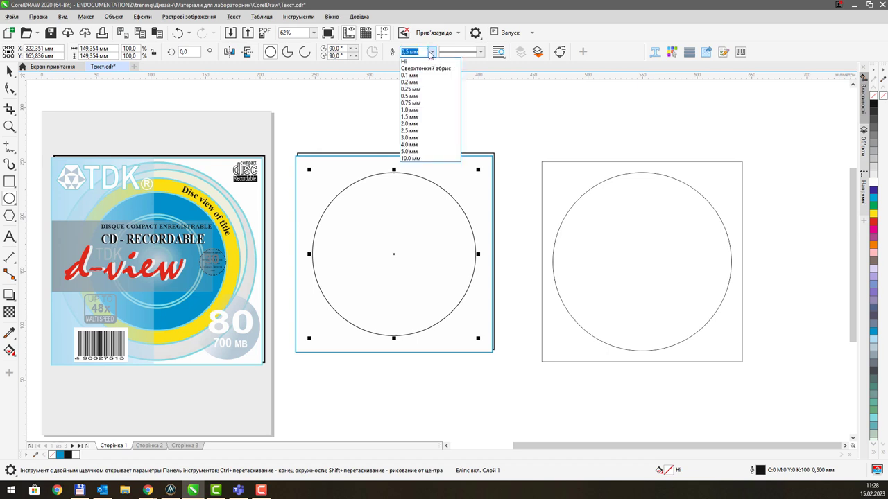
pyautogui.click(419, 119)
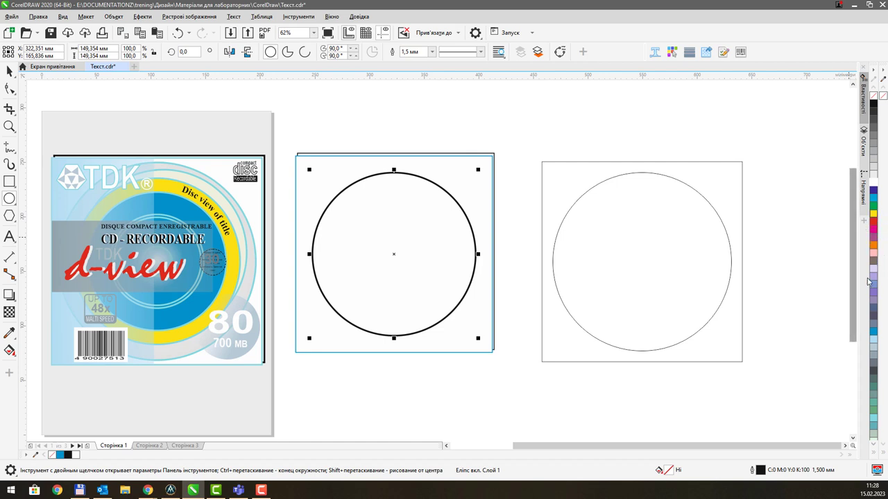
pyautogui.rightClick(873, 330)
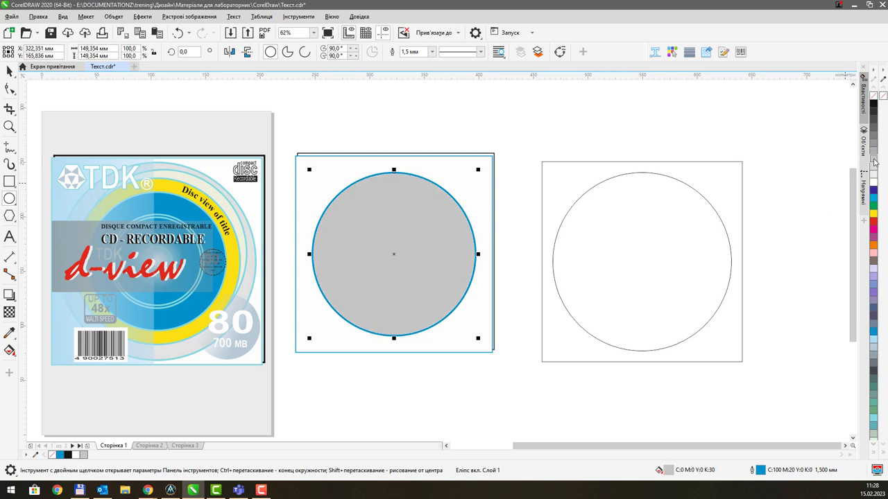
# Fill the blue-outlined circle with a light grey shade of 11% black
pyautogui.click(874, 164)
pyautogui.click(873, 179)
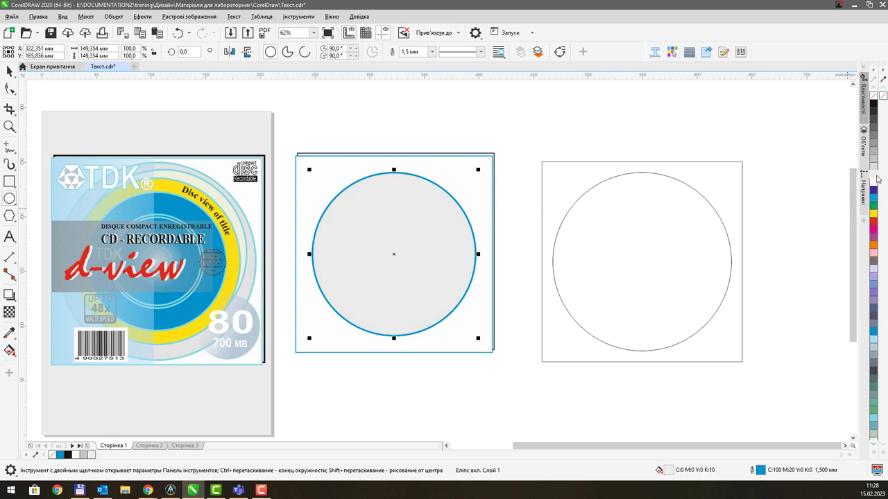
pyautogui.click(875, 177)
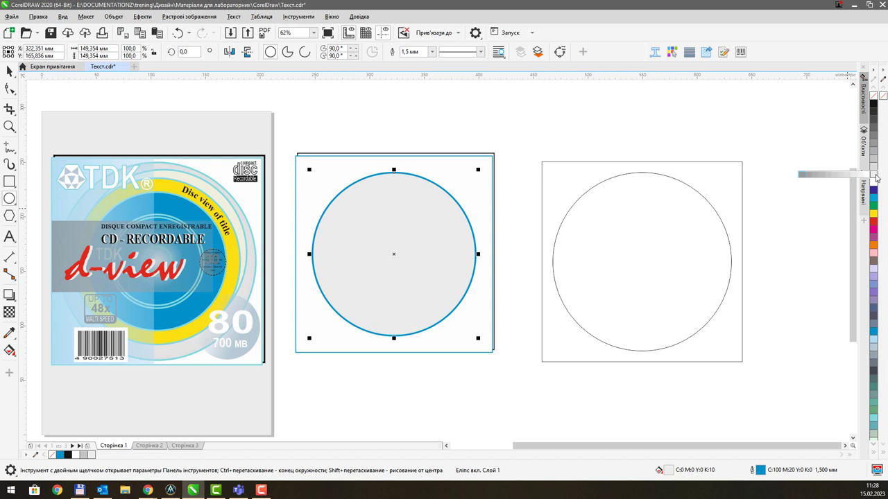
pyautogui.click(841, 175)
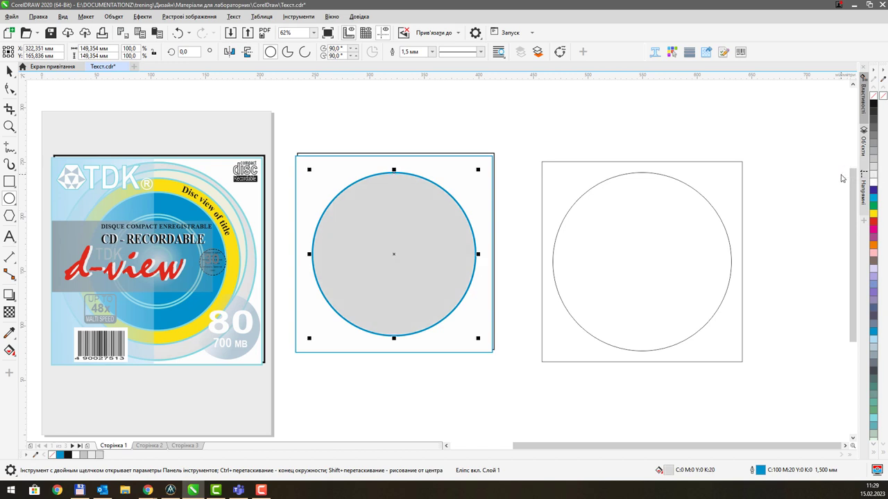
pyautogui.click(875, 177)
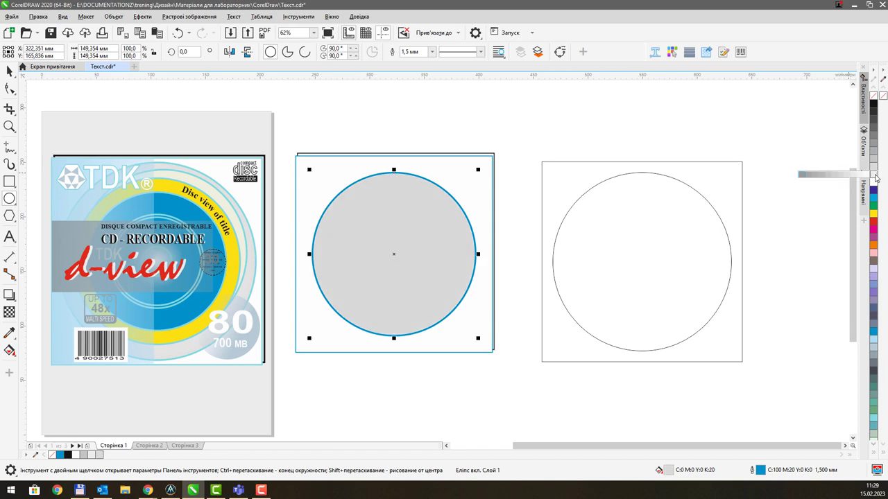
pyautogui.click(853, 174)
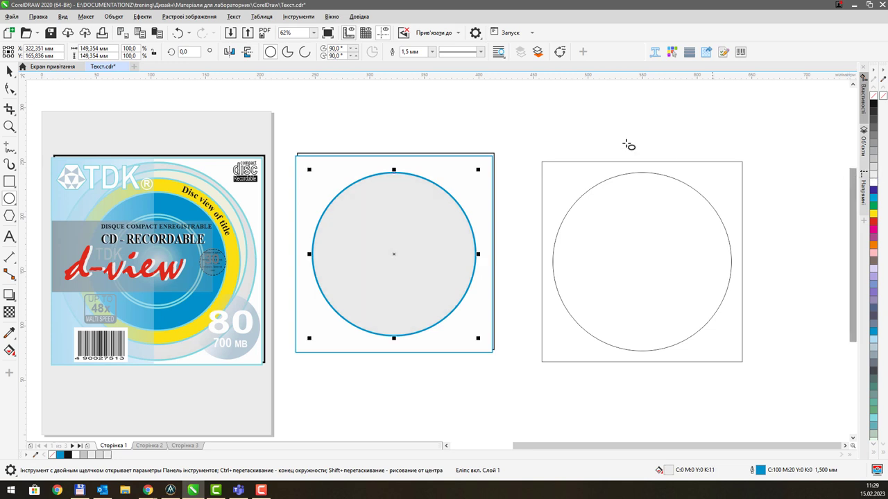
pyautogui.click(565, 122)
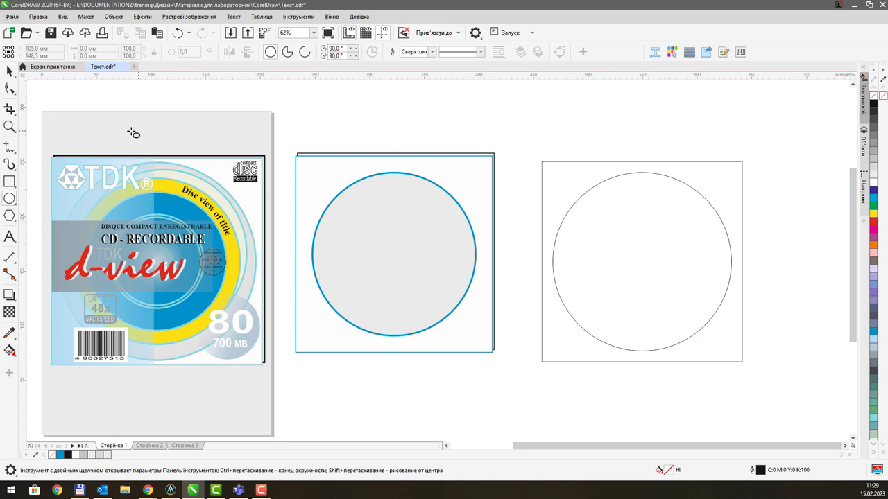
# Create a concentric copy of the grey circle scaled to about 109 mm in diameter and fill it with yellow
pyautogui.click(9, 70)
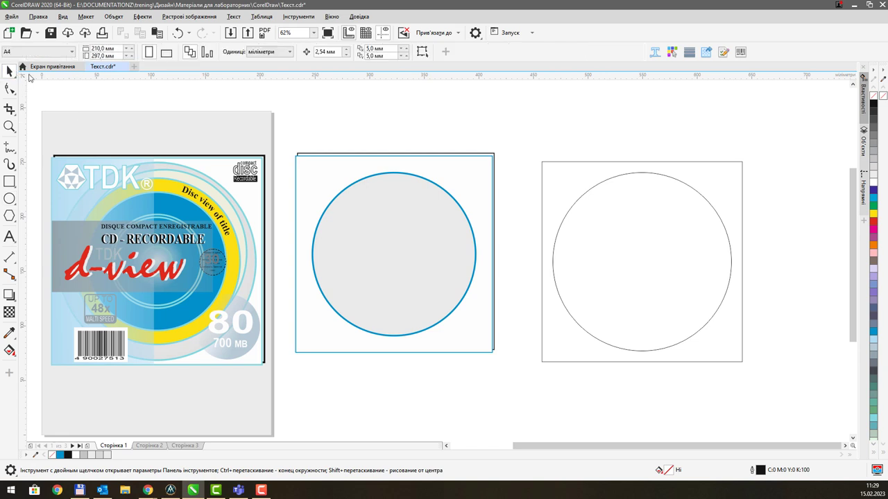
pyautogui.click(446, 193)
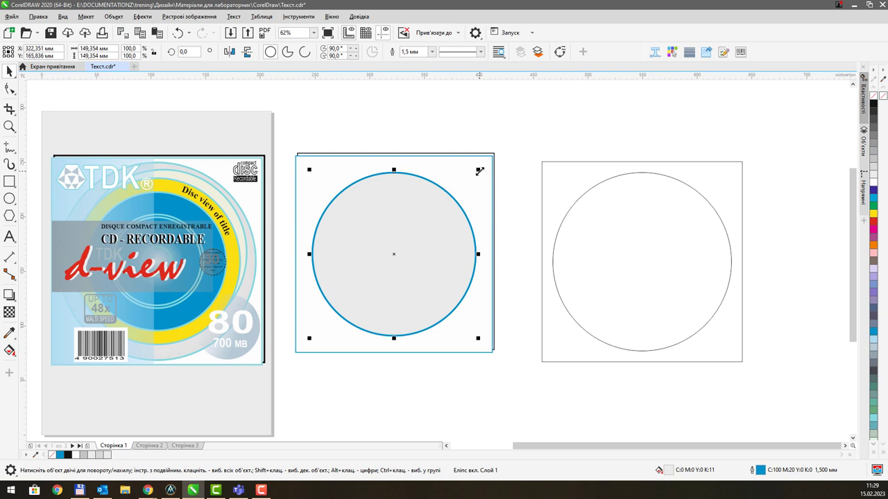
pyautogui.moveTo(479, 170); pyautogui.dragTo(458, 192)
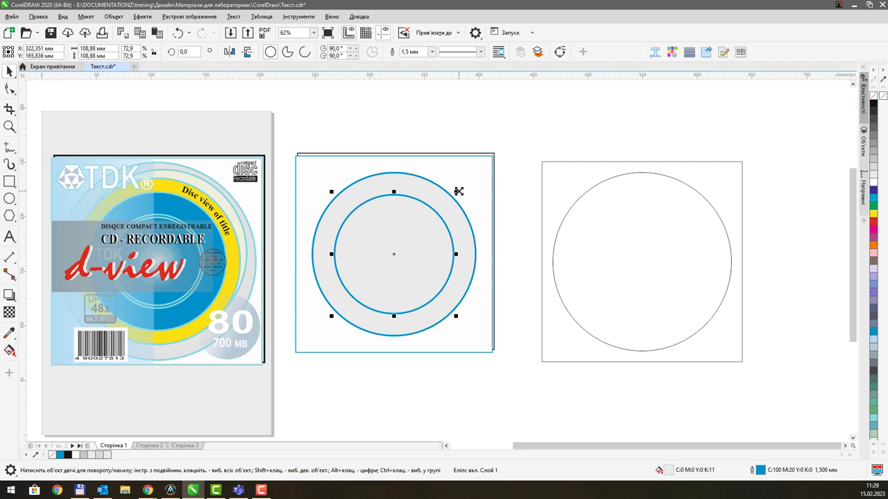
pyautogui.click(873, 213)
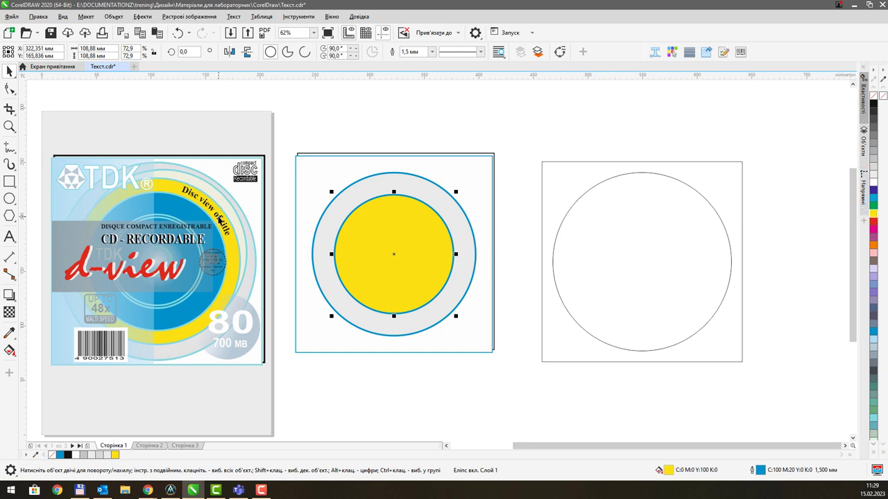
# Duplicate the yellow circle, fill the copy with 20% black grey and place it one level behind the yellow circle
pyautogui.moveTo(388, 223); pyautogui.dragTo(394, 218)
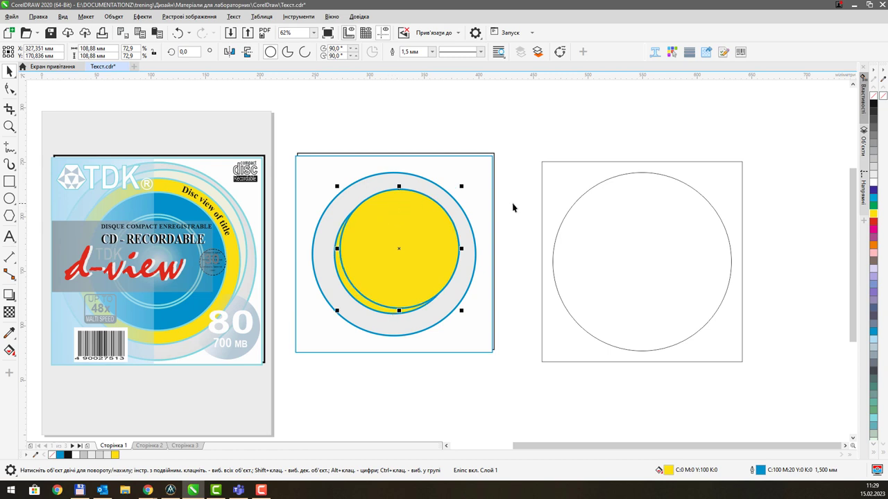
pyautogui.click(873, 169)
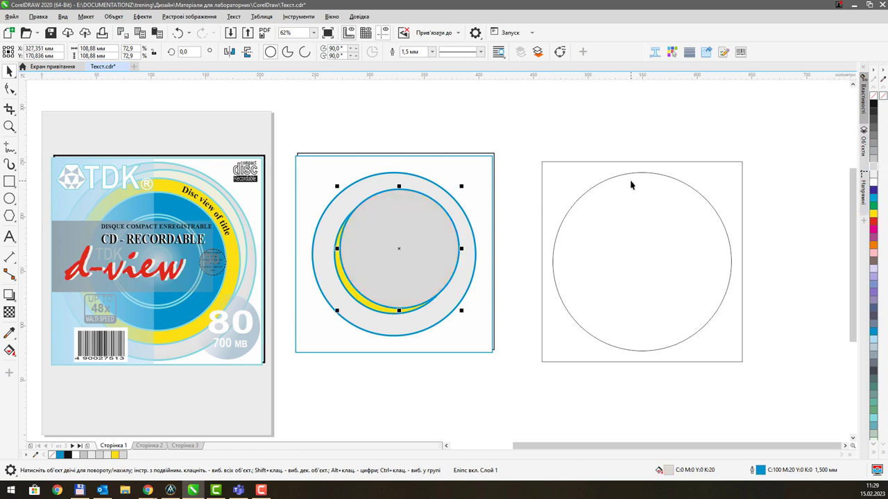
pyautogui.hotkey('ctrl', 'pagedown')
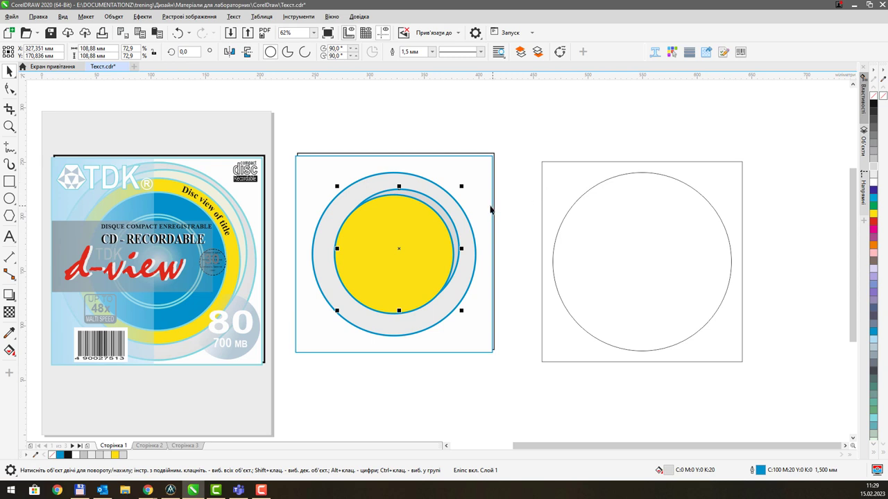
# Shift the grey copy further up and to the right and enlarge it to about 115 mm in diameter
pyautogui.moveTo(443, 211); pyautogui.dragTo(453, 209)
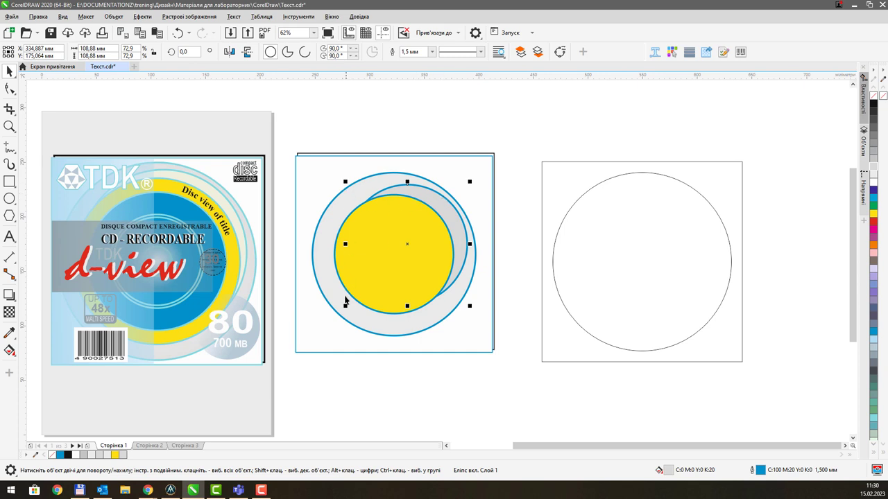
pyautogui.moveTo(345, 306); pyautogui.dragTo(338, 313)
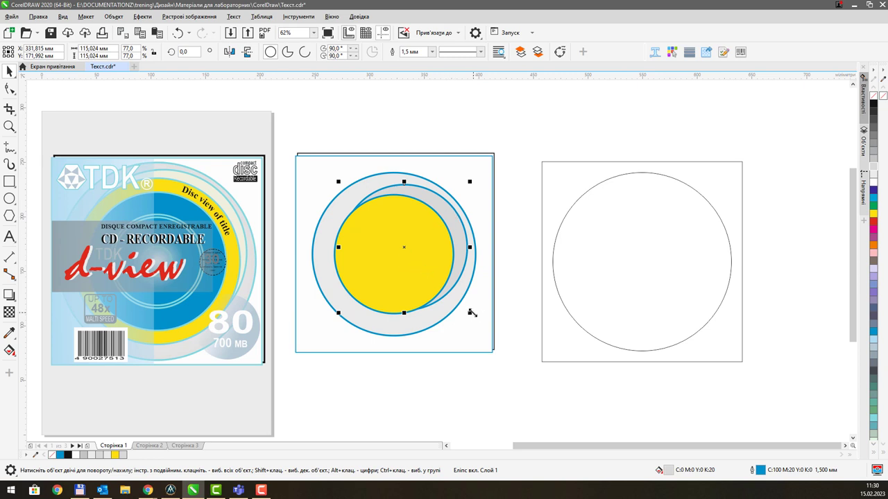
pyautogui.click(506, 113)
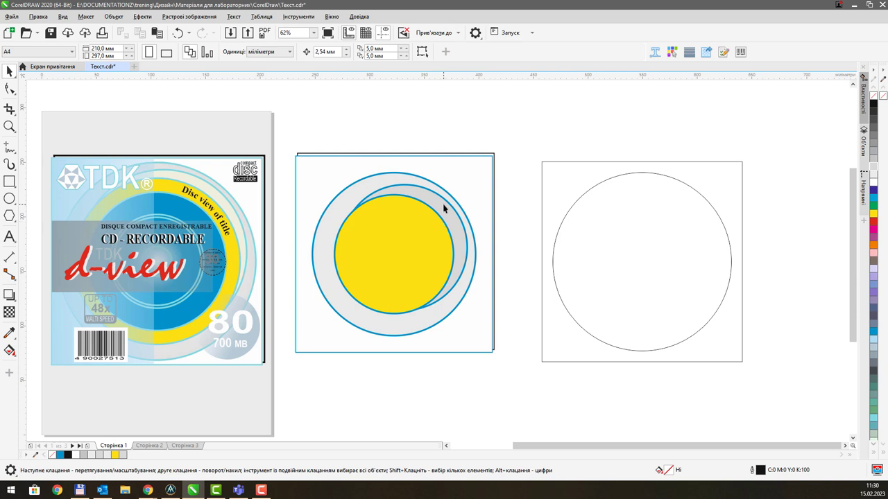
# Create a concentric copy of the yellow circle about 81 mm in diameter and fill it with cyan (C100)
pyautogui.click(427, 216)
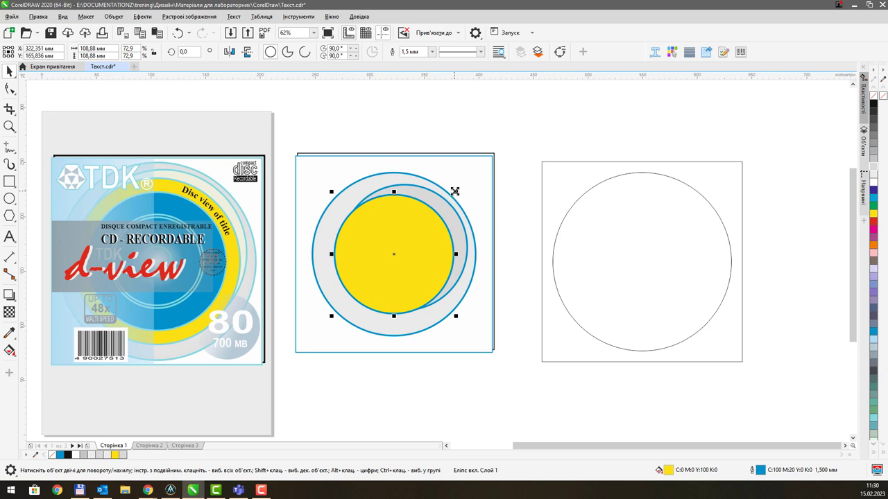
pyautogui.moveTo(457, 190); pyautogui.dragTo(446, 206)
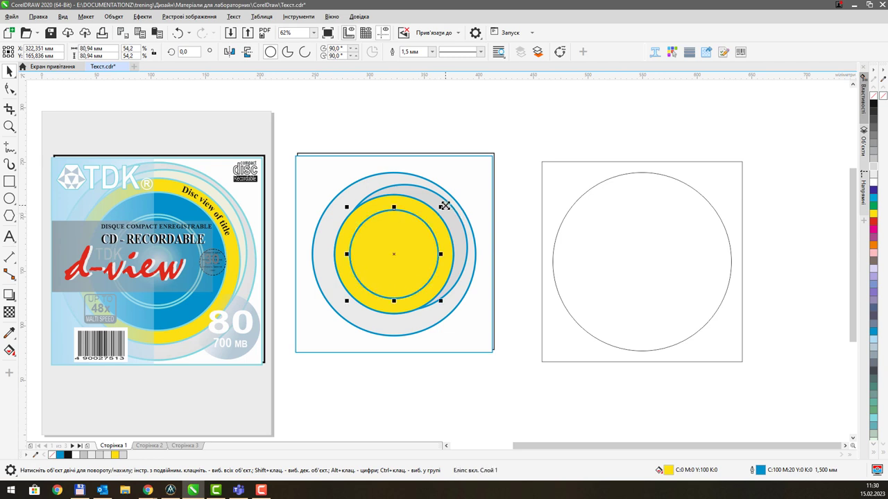
pyautogui.click(871, 201)
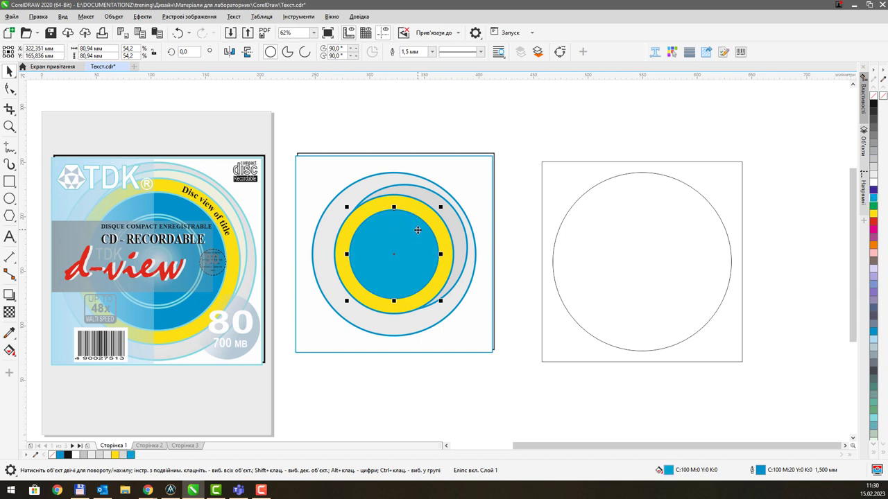
# Add a concentric copy of the cyan circle about 56 mm wide with a 10% black outline, plus another about 48 mm wide
pyautogui.moveTo(441, 207); pyautogui.dragTo(433, 220)
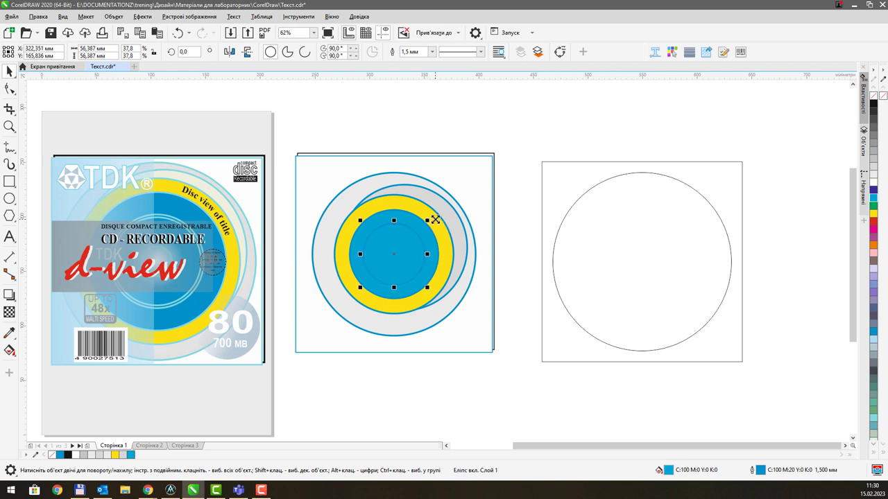
pyautogui.rightClick(876, 179)
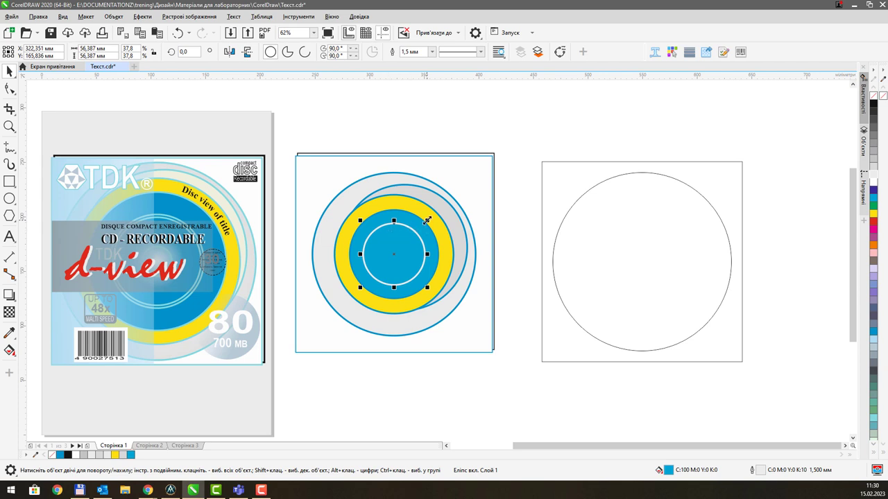
pyautogui.moveTo(427, 221); pyautogui.dragTo(425, 225)
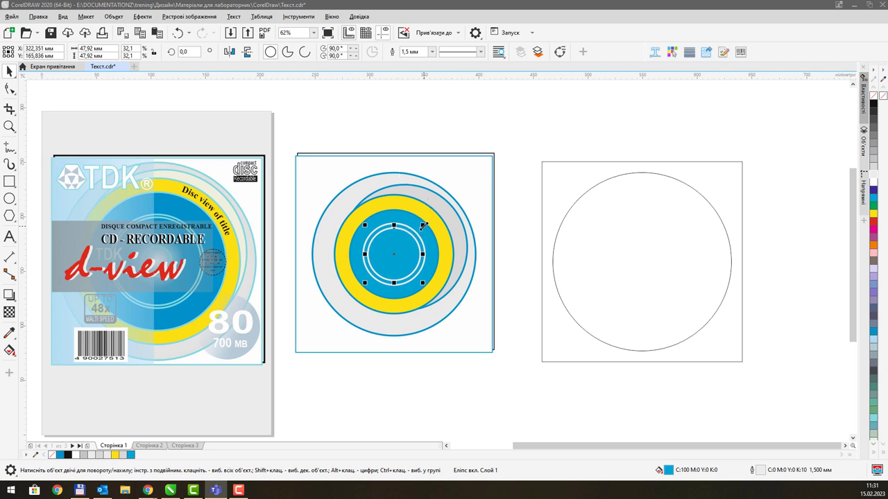
# Shrink the innermost circle to about 23 mm in diameter, fill it with white and remove its outline
pyautogui.moveTo(423, 226); pyautogui.dragTo(412, 240)
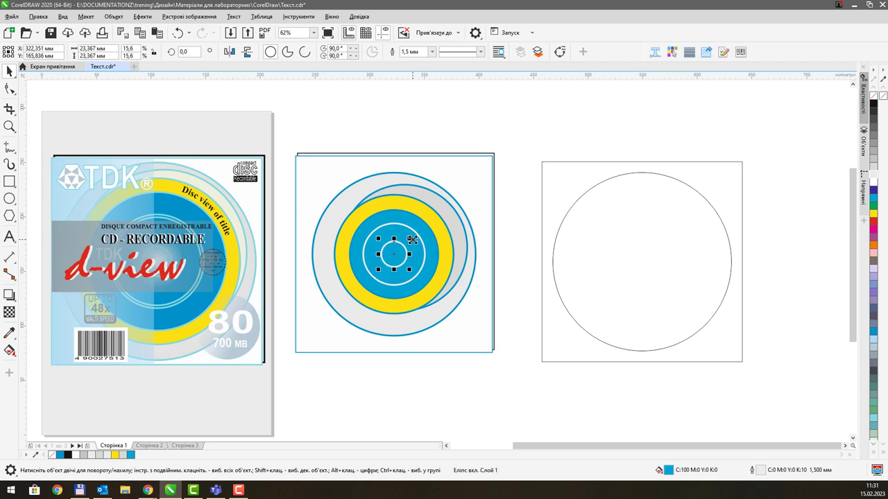
pyautogui.click(874, 185)
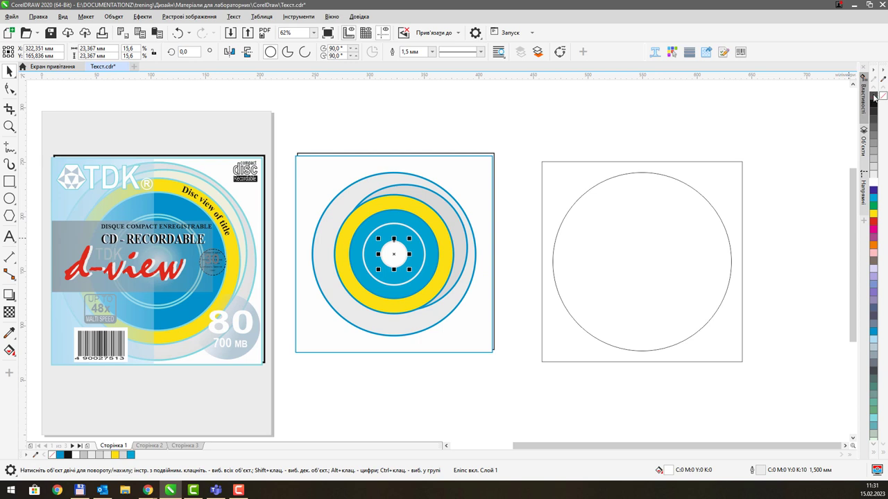
pyautogui.rightClick(873, 98)
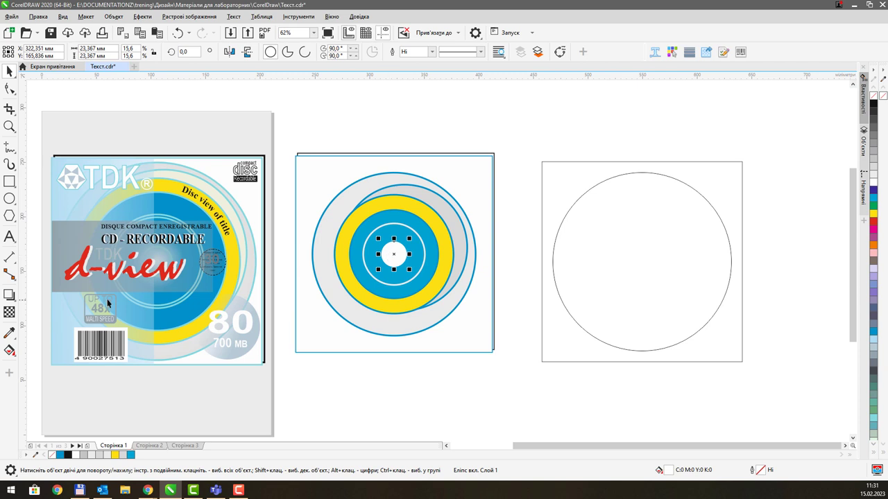
# Apply an elliptical fountain transparency to the innermost white circle and move the gradient's centre onto the circle's centre
pyautogui.click(9, 312)
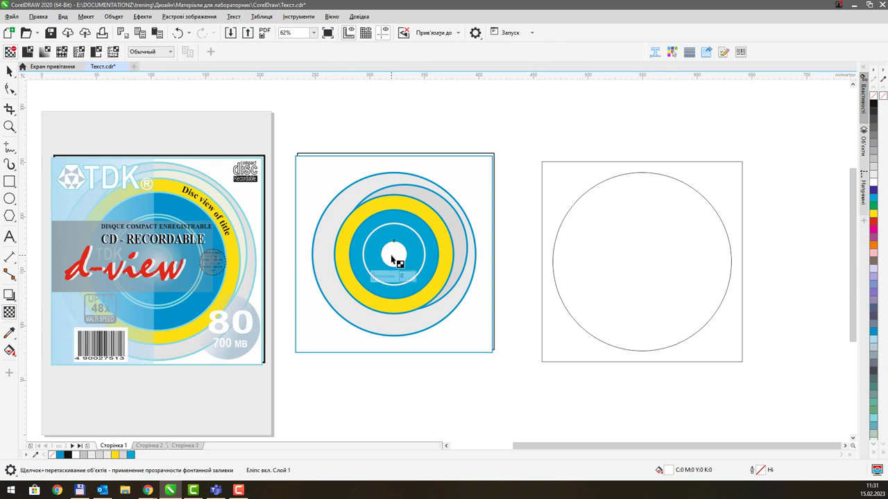
pyautogui.moveTo(392, 259); pyautogui.dragTo(459, 251)
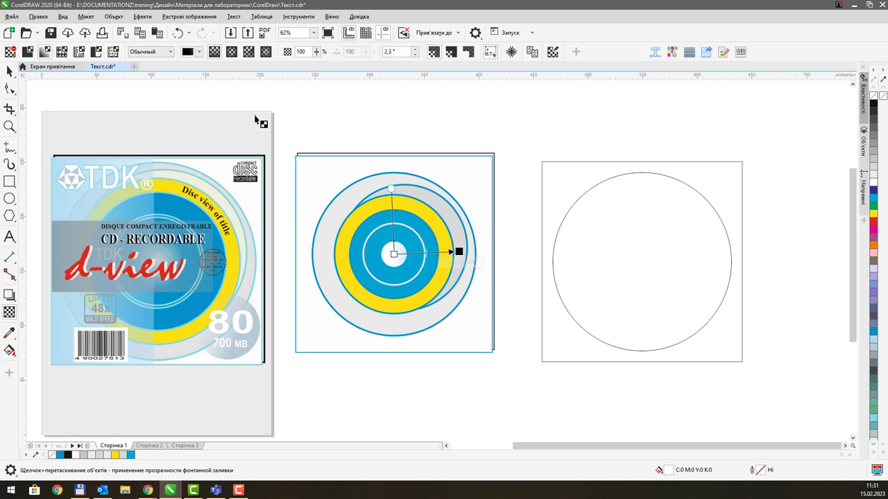
pyautogui.click(232, 55)
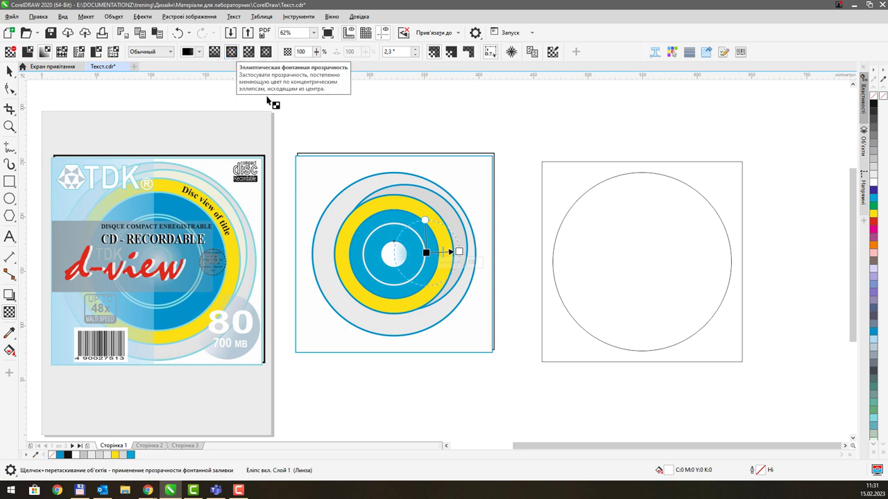
pyautogui.moveTo(425, 252); pyautogui.dragTo(393, 253)
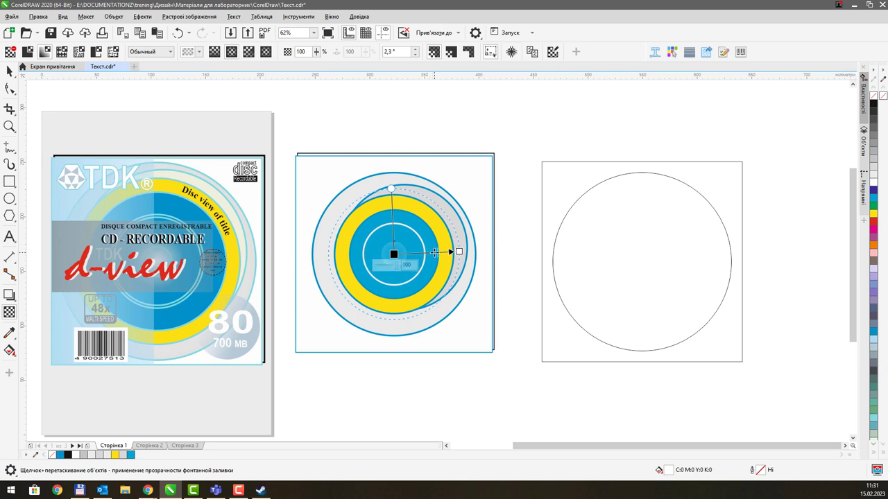
# Set the transparency at the gradient's centre to 31% and shrink the gradient to a flat ellipse about as wide as the cyan disc
pyautogui.moveTo(413, 254)
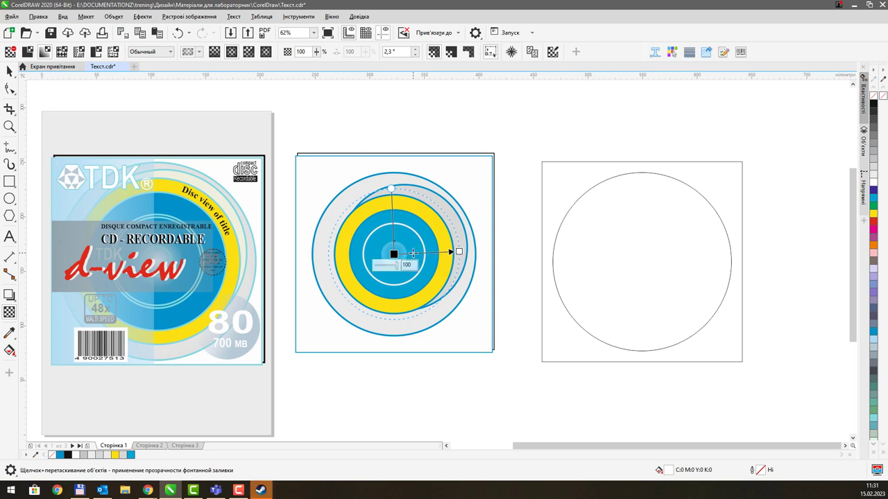
pyautogui.moveTo(397, 269); pyautogui.dragTo(384, 269)
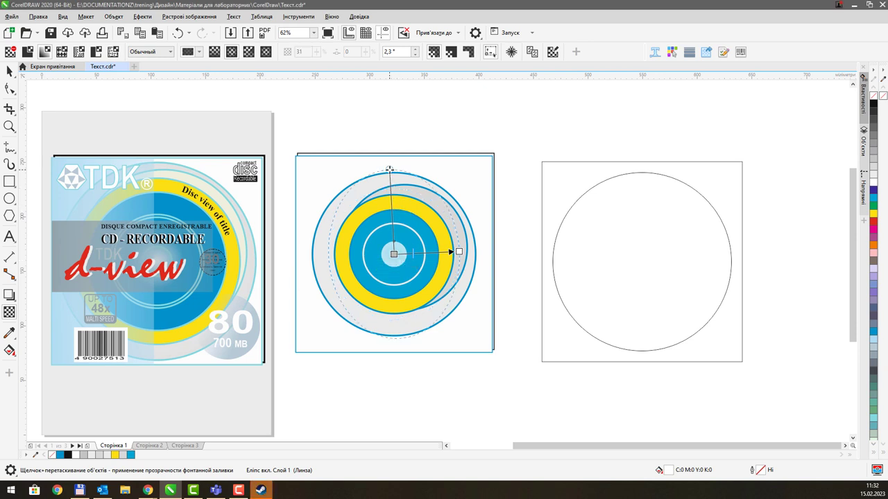
pyautogui.moveTo(391, 187); pyautogui.dragTo(390, 220)
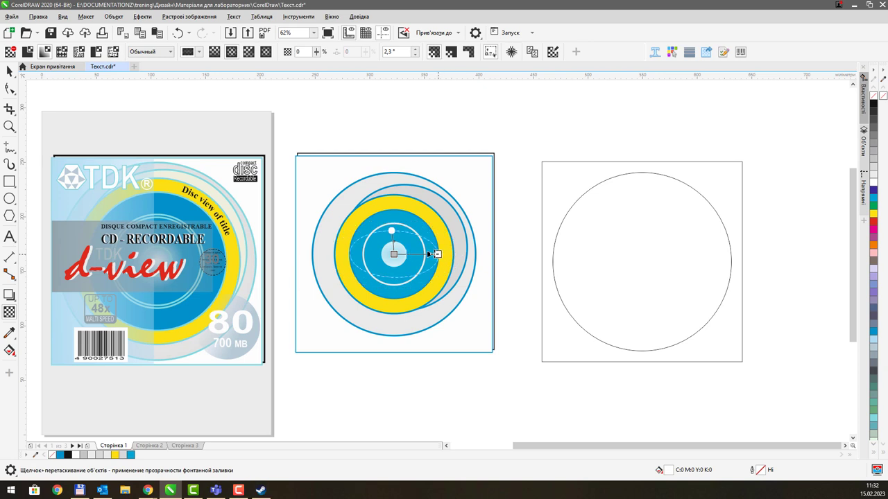
pyautogui.moveTo(394, 254)
pyautogui.mouseDown()
pyautogui.moveTo(442, 247)
pyautogui.moveTo(394, 255)
pyautogui.mouseUp()
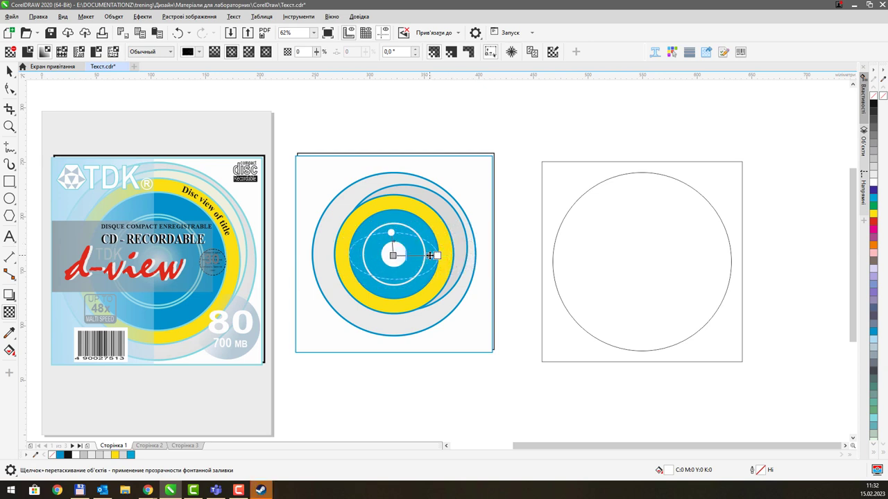
pyautogui.click(430, 256)
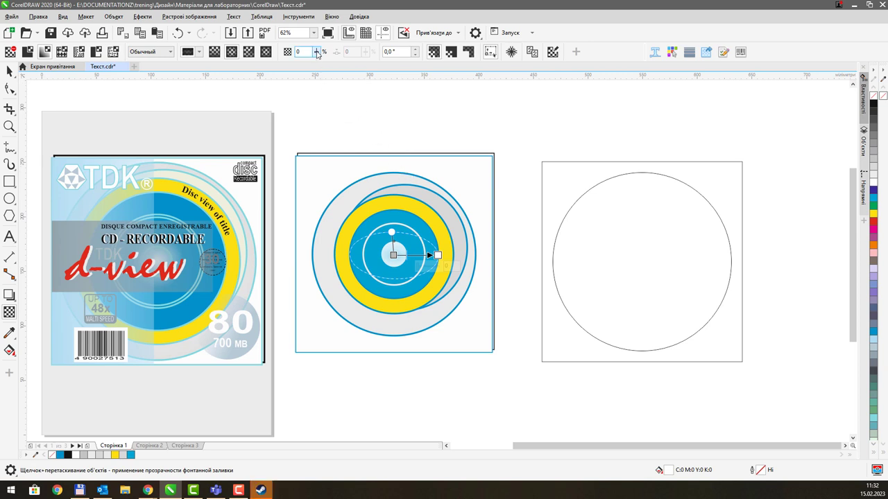
# Set the transparency at the gradient's outer end to 44%
pyautogui.click(317, 51)
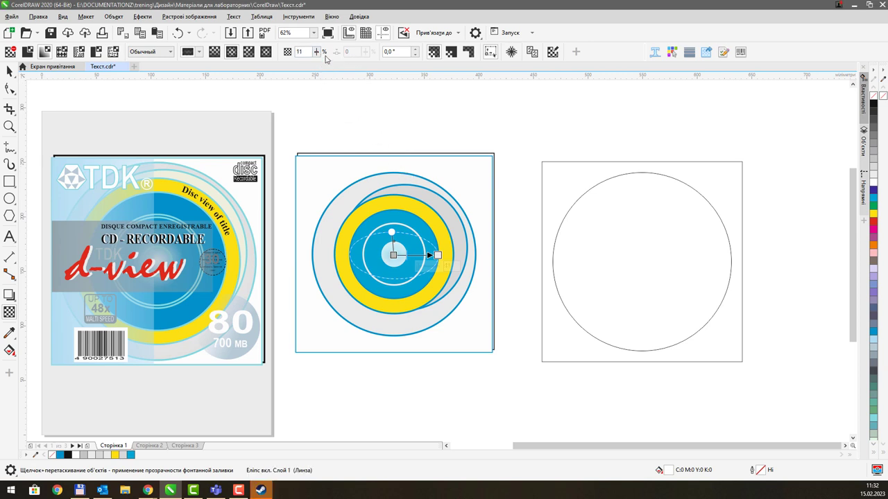
pyautogui.click(316, 52)
pyautogui.click(317, 63)
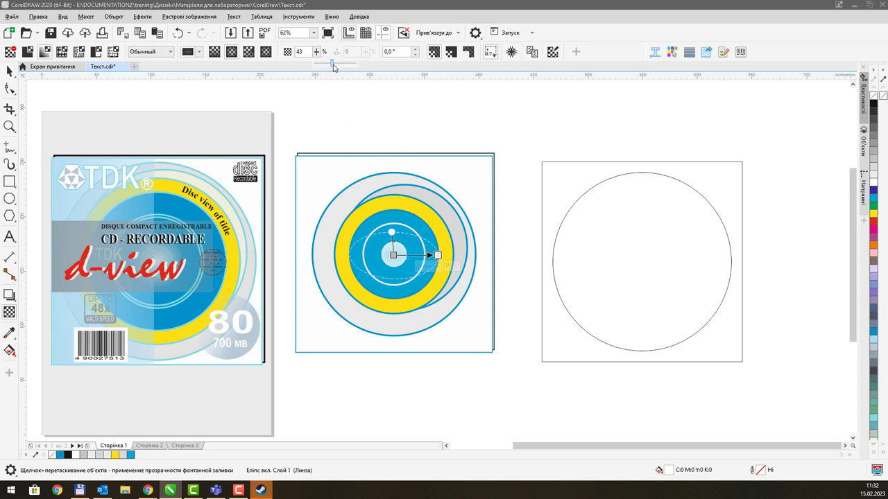
pyautogui.moveTo(333, 67); pyautogui.dragTo(334, 67)
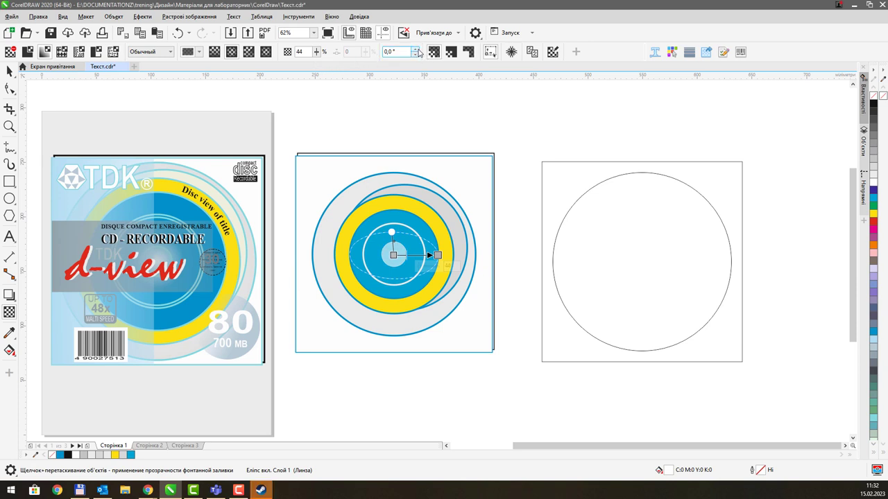
# Set the transparency gradient's rotation to 1° and stretch its height to make it nearly circular
pyautogui.click(415, 49)
pyautogui.click(415, 49)
pyautogui.click(415, 49)
pyautogui.click(415, 49)
pyautogui.click(416, 50)
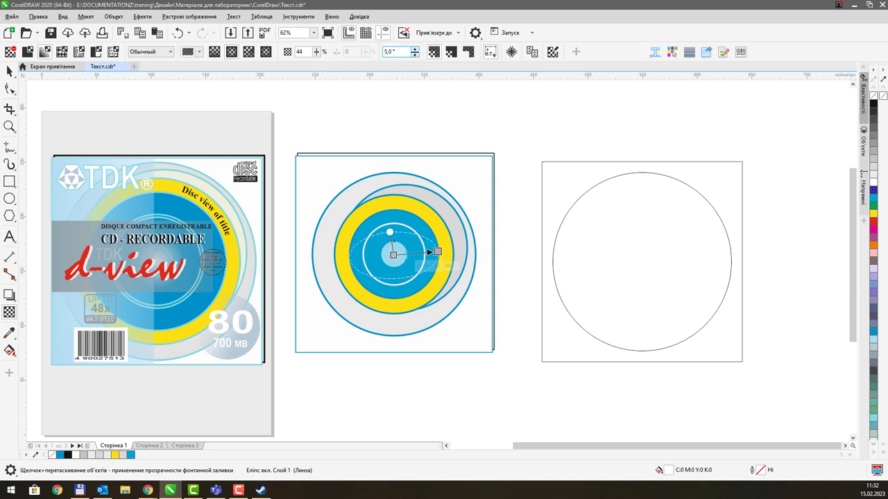
pyautogui.click(416, 54)
pyautogui.click(415, 55)
pyautogui.click(416, 54)
pyautogui.click(415, 54)
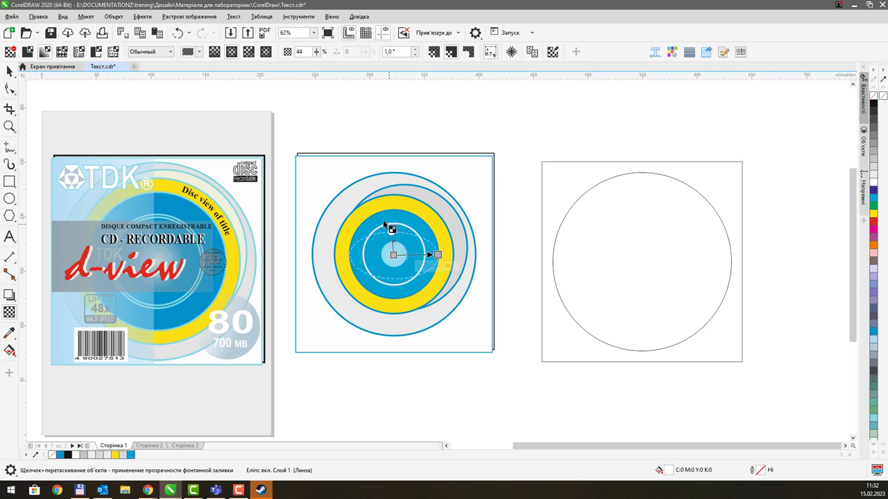
pyautogui.moveTo(392, 232); pyautogui.dragTo(396, 205)
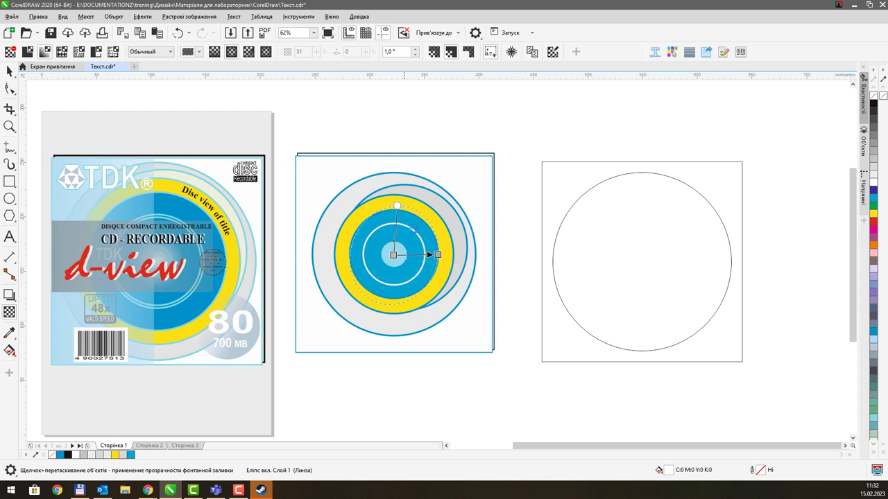
# Set the gradient's transparency to 0% at the centre and 98% at the outer end
pyautogui.click(436, 255)
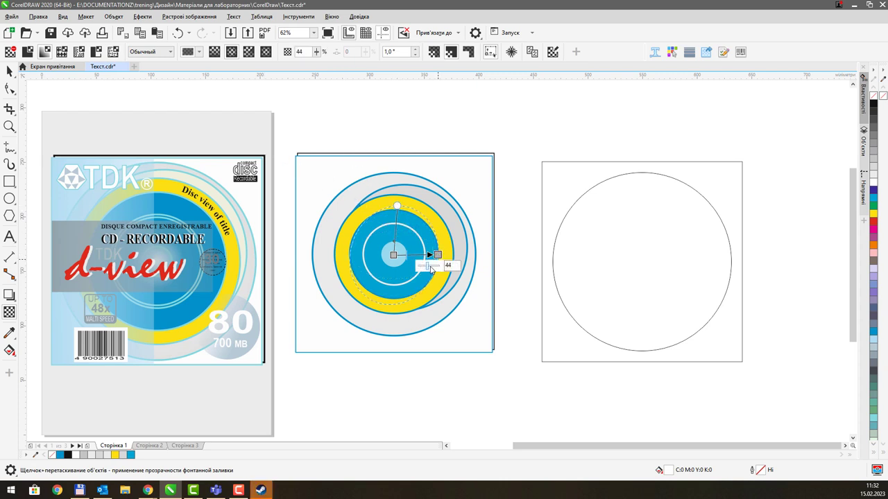
pyautogui.click(394, 254)
pyautogui.moveTo(380, 269); pyautogui.dragTo(398, 269)
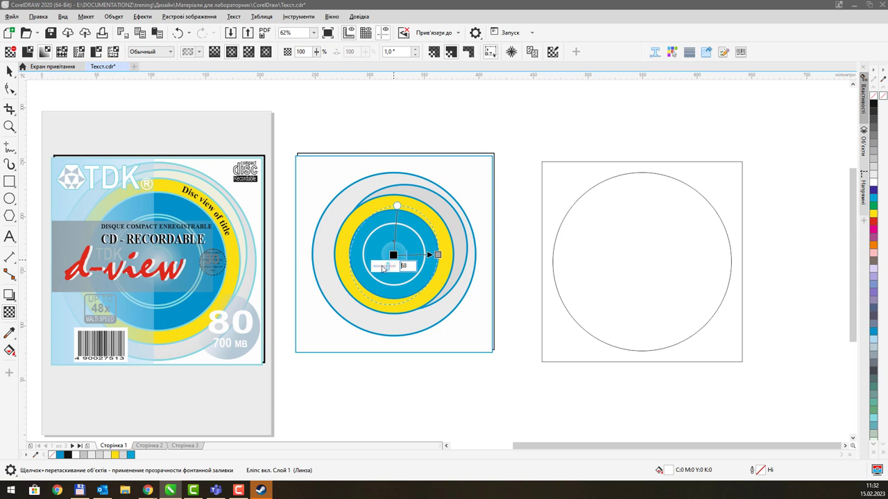
pyautogui.click(437, 254)
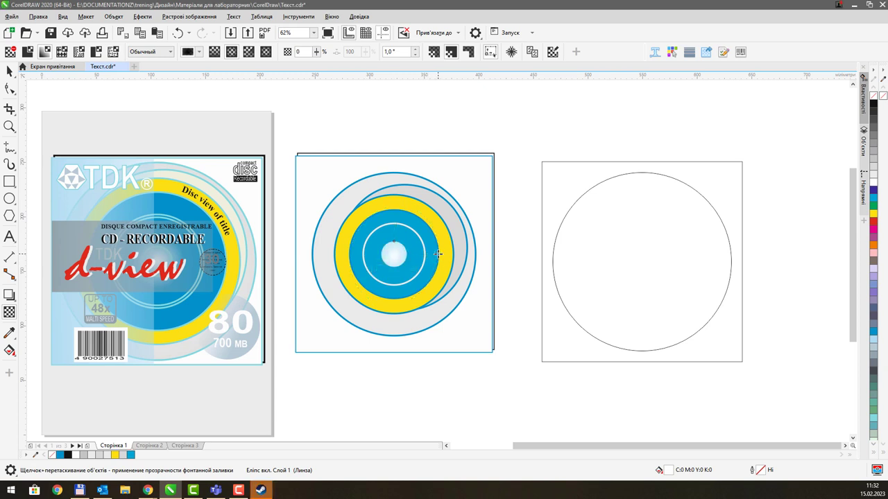
pyautogui.click(437, 255)
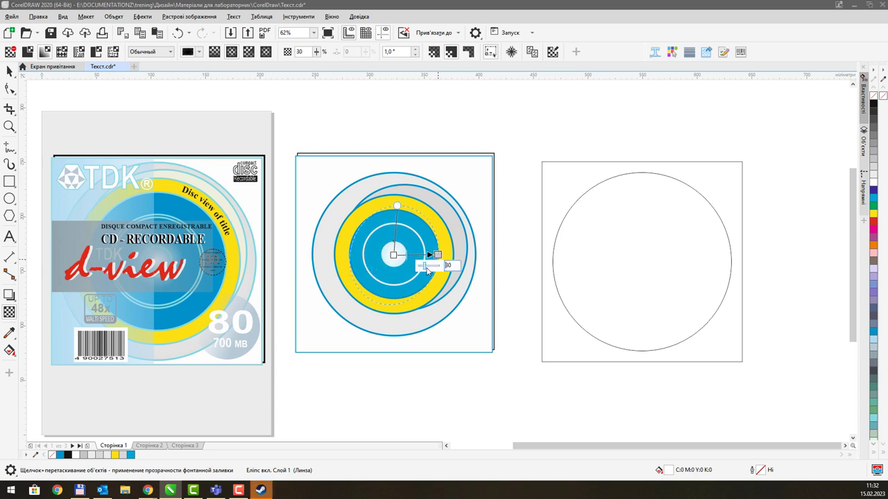
pyautogui.moveTo(427, 270); pyautogui.dragTo(439, 267)
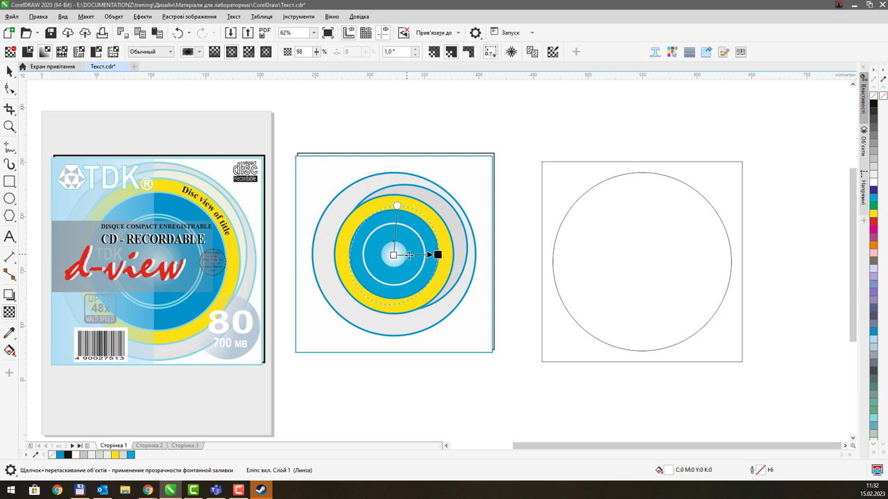
# Reselect the innermost circle, widen its transparency gradient beyond the yellow ring, and deselect the circle
pyautogui.click(395, 257)
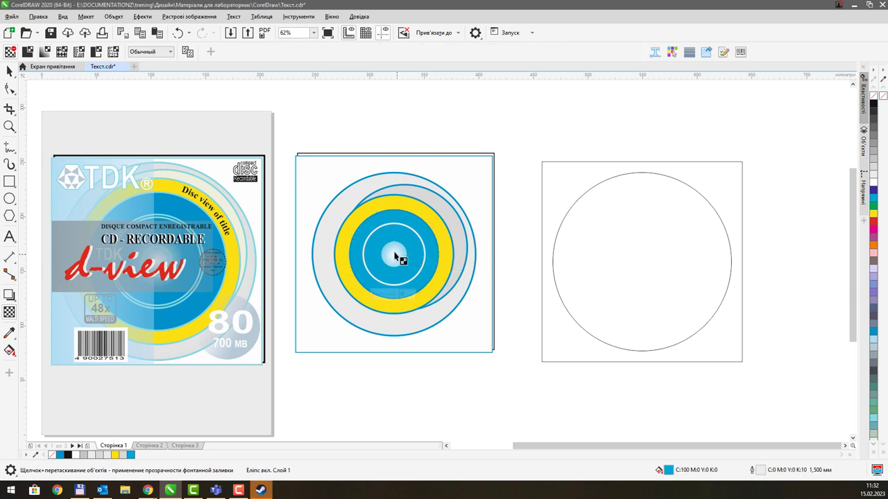
pyautogui.click(395, 257)
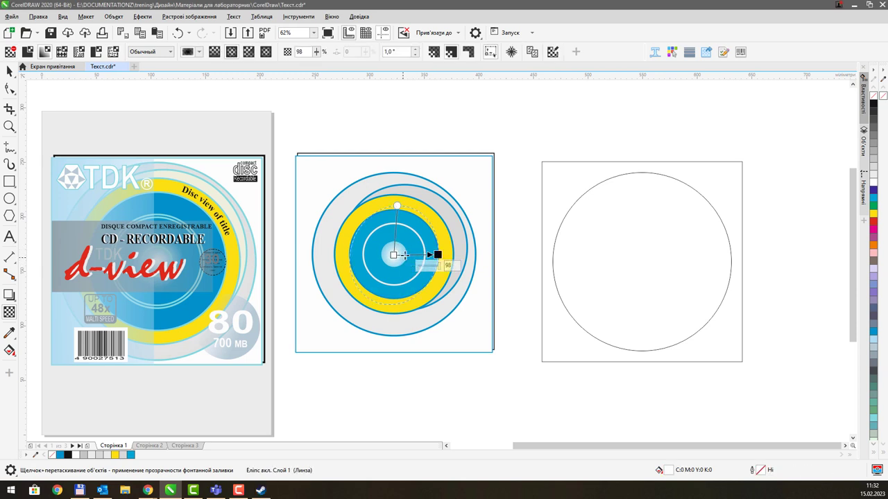
pyautogui.click(434, 256)
pyautogui.moveTo(438, 254); pyautogui.dragTo(460, 254)
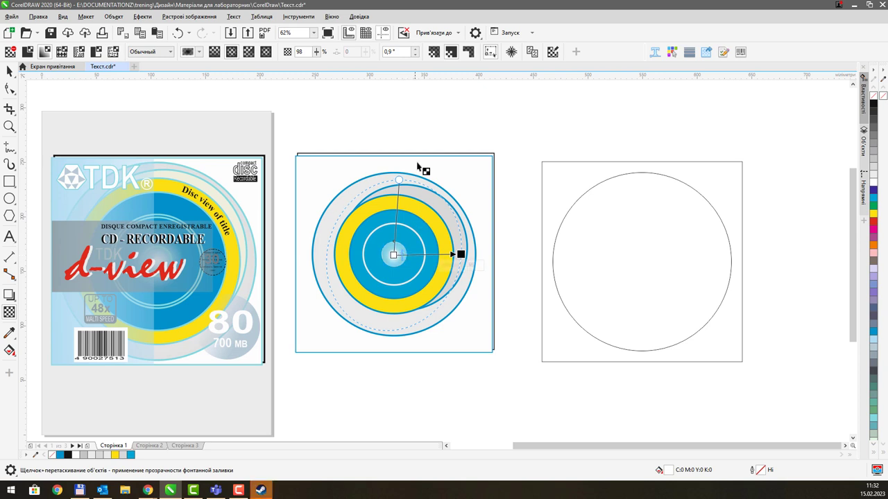
pyautogui.click(425, 122)
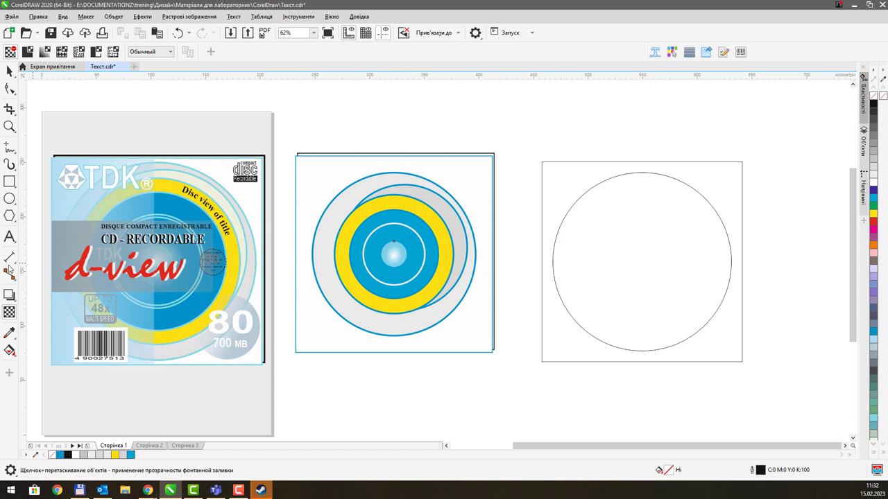
# Add a drop shadow to the innermost white circle, offset about 3.3 mm to the right and 1 mm up
pyautogui.click(18, 298)
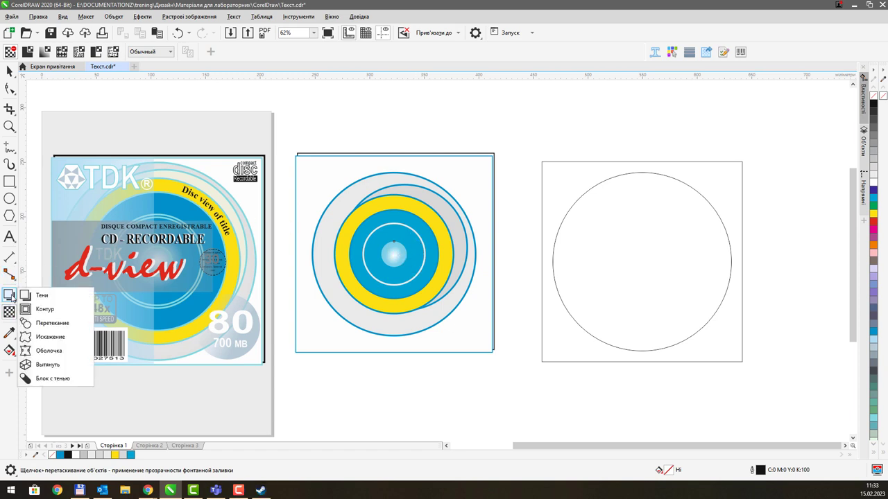
pyautogui.click(89, 295)
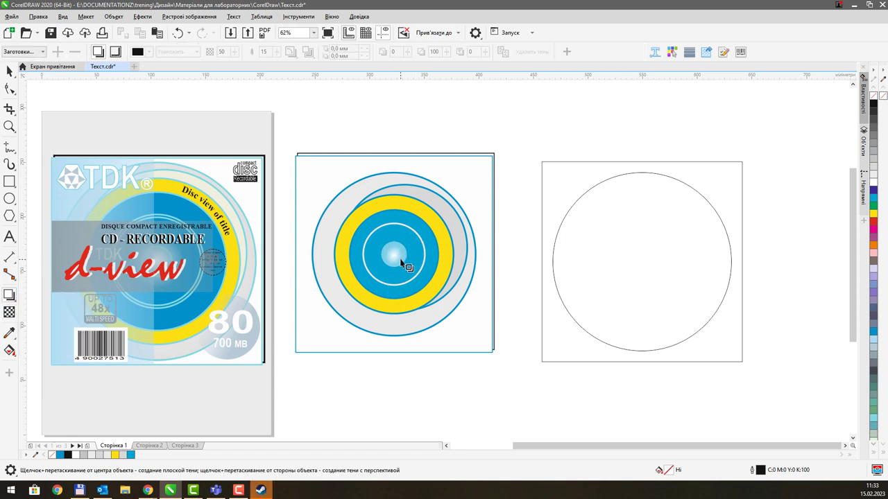
pyautogui.click(394, 257)
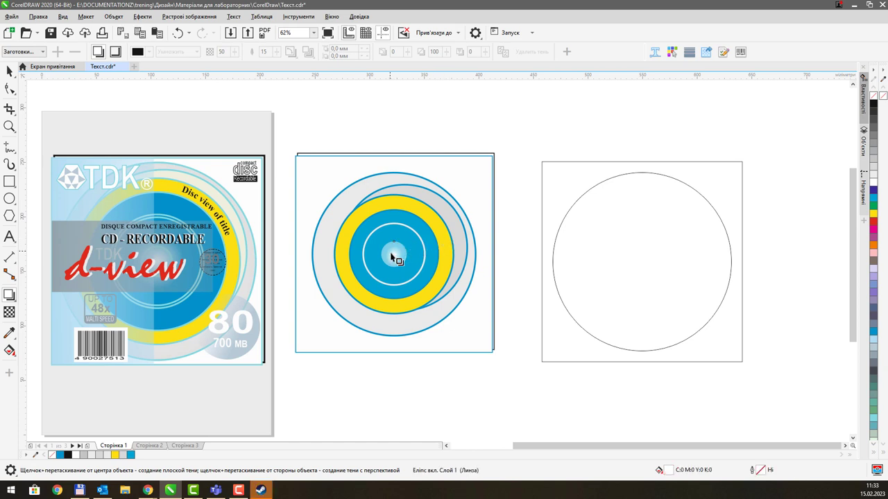
pyautogui.moveTo(395, 253)
pyautogui.mouseDown()
pyautogui.moveTo(416, 245)
pyautogui.moveTo(410, 249)
pyautogui.mouseUp()
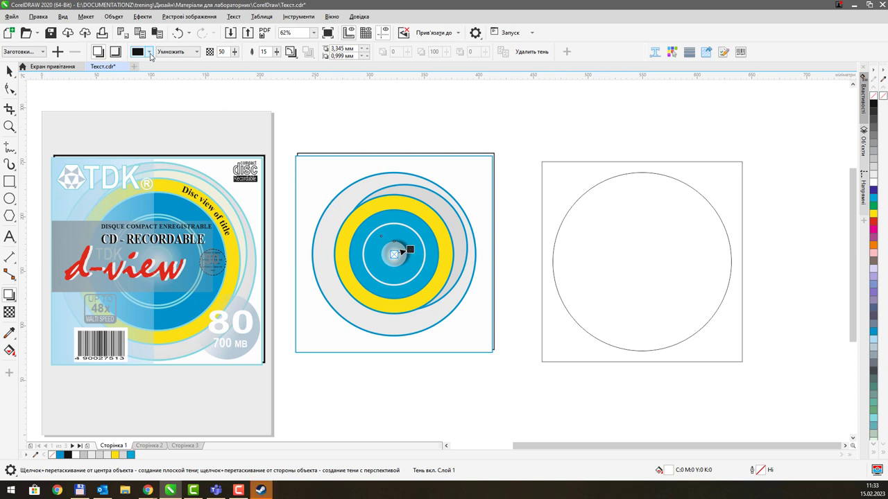
# Change the shadow colour to white and set its feathering to 61
pyautogui.click(150, 52)
pyautogui.click(168, 111)
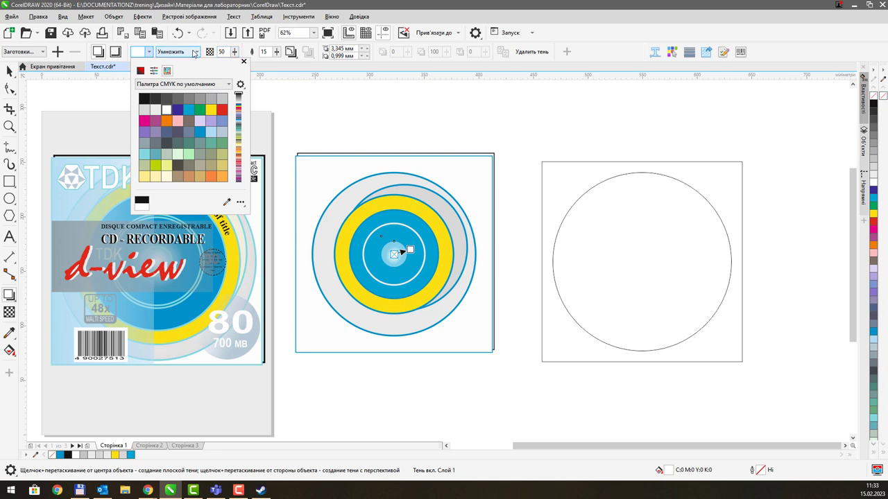
pyautogui.click(279, 55)
pyautogui.click(279, 54)
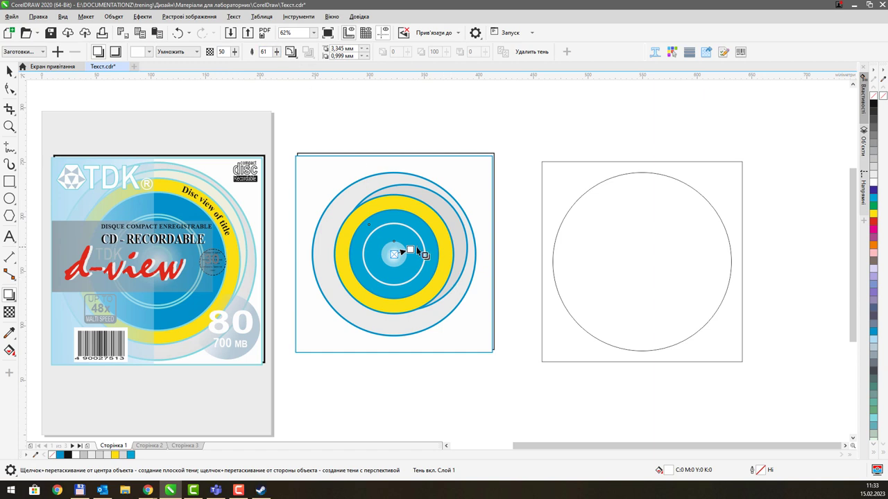
# Shift the shadow to an offset of about 4.2 mm by 1.4 mm and set its feathering direction to Outside (Снаружи)
pyautogui.moveTo(410, 249)
pyautogui.mouseDown()
pyautogui.moveTo(419, 247)
pyautogui.moveTo(408, 249)
pyautogui.mouseUp()
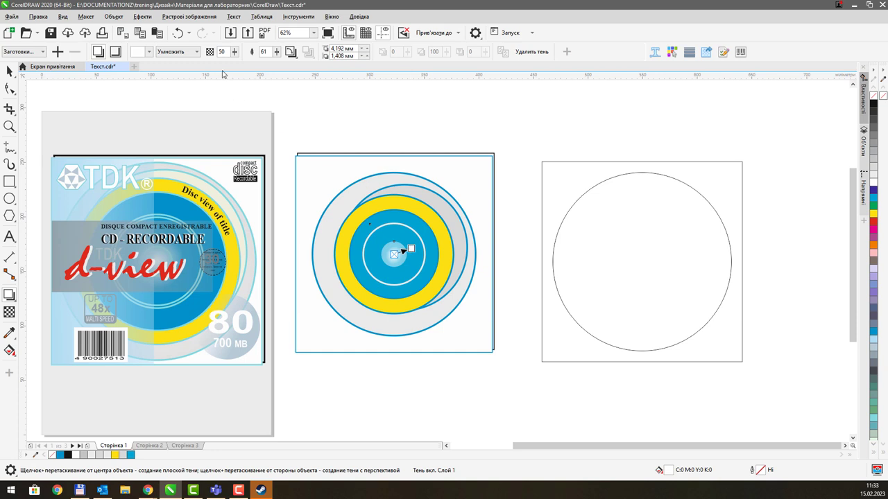
pyautogui.click(296, 55)
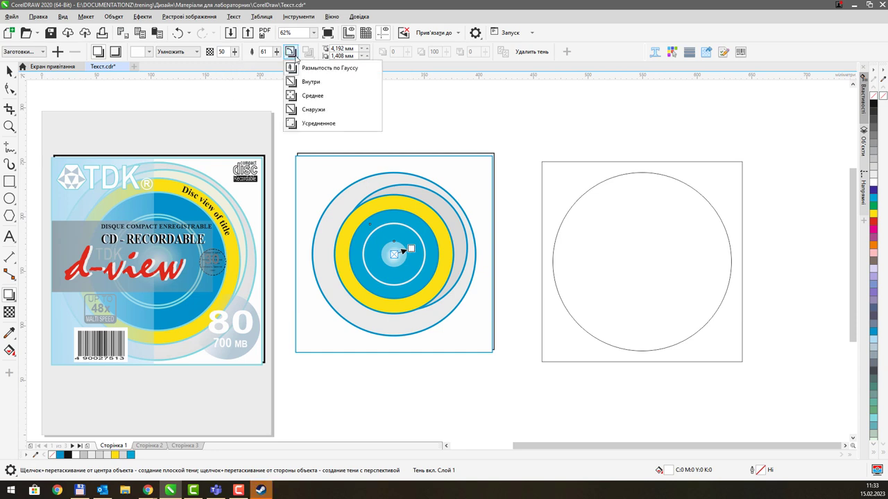
pyautogui.click(320, 109)
# Shift the white circle's shadow to about 13.9 mm by 6.5 mm, and recast it in perspective from the circle's top edge toward the lower right
pyautogui.moveTo(411, 247); pyautogui.dragTo(422, 241)
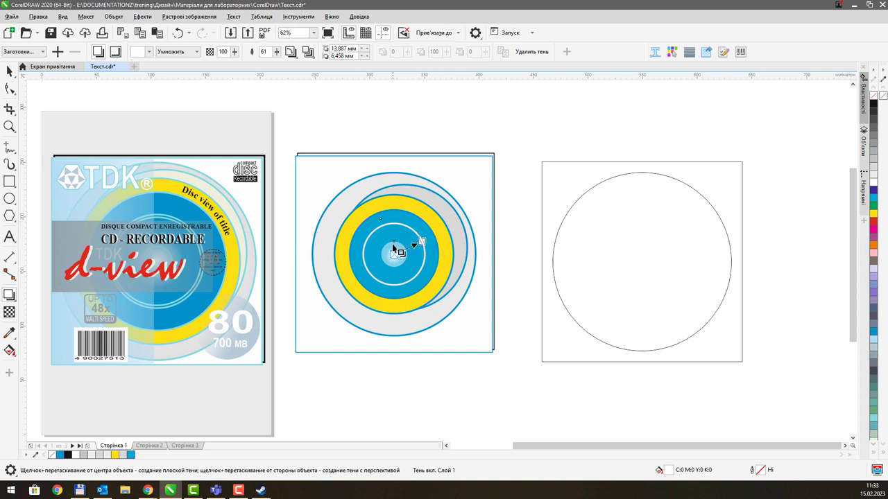
pyautogui.moveTo(399, 254); pyautogui.dragTo(409, 290)
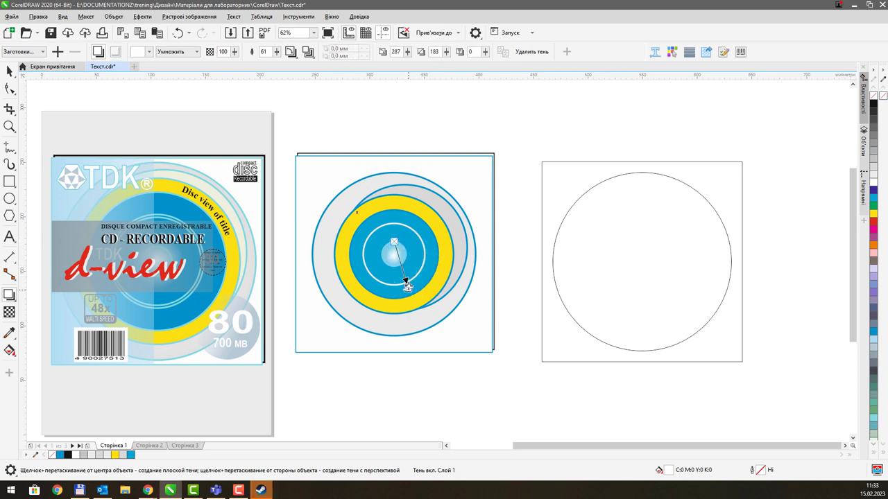
# Set the shadow's feathering direction to Average (Среднее) and its feathering edges to Inverse squared (Обратные квадратичные)
pyautogui.click(290, 52)
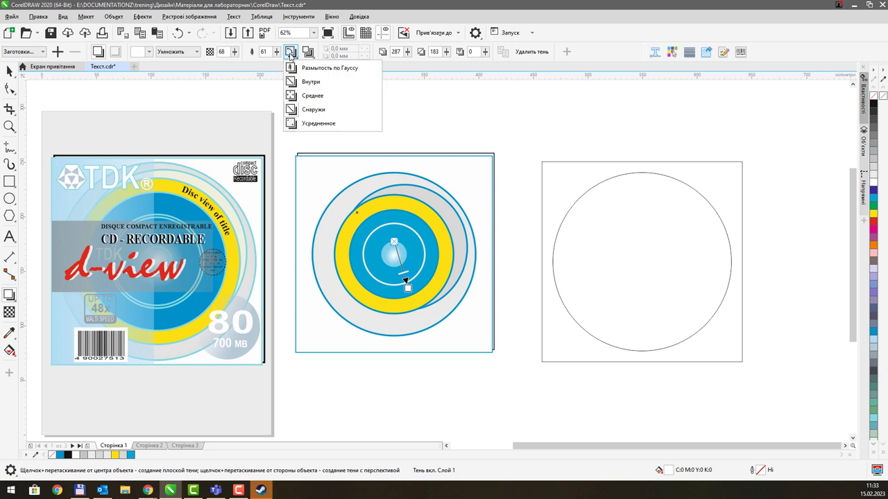
pyautogui.click(318, 97)
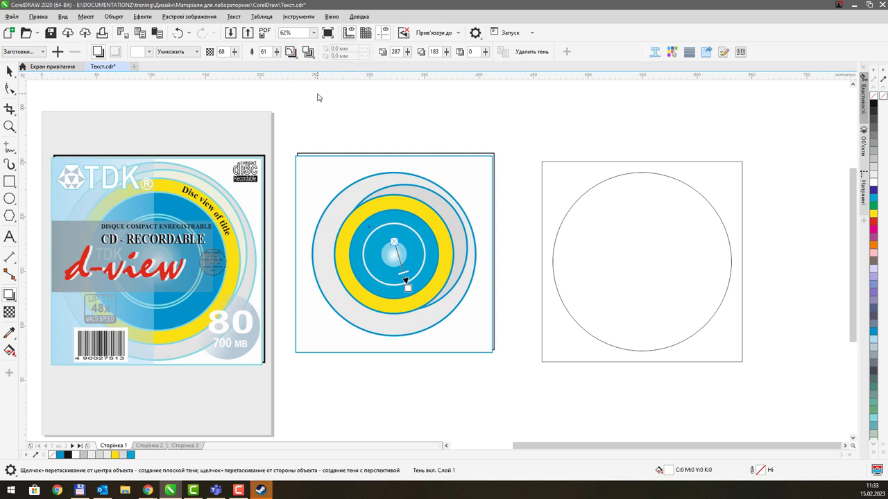
pyautogui.click(308, 52)
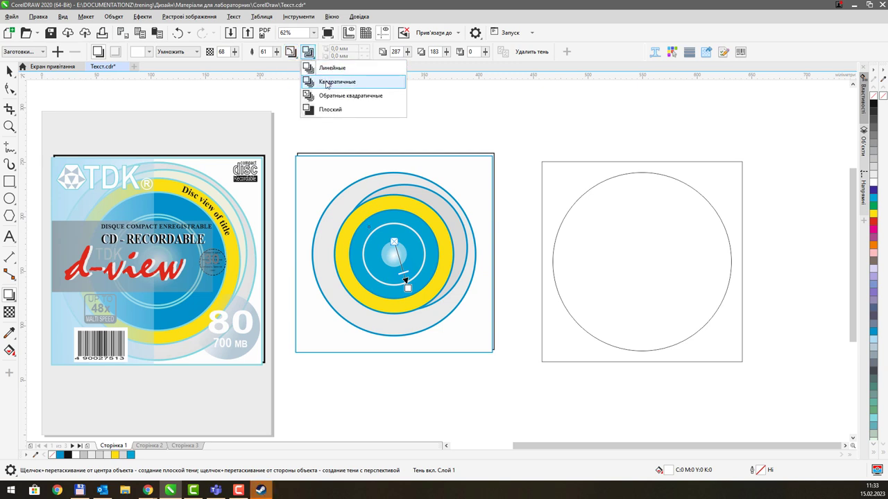
pyautogui.click(332, 95)
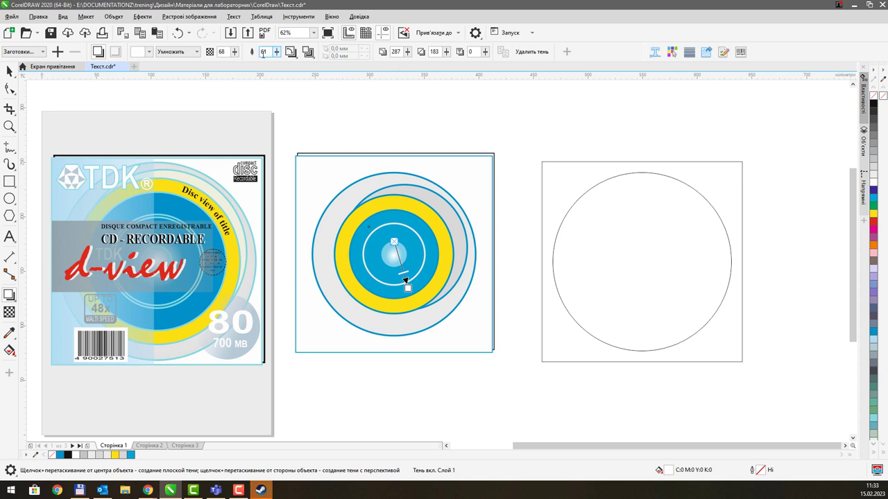
# Try the Add (Добавить) and Subtract (Вычитание) merge modes on the white shadow
pyautogui.click(191, 53)
pyautogui.click(189, 69)
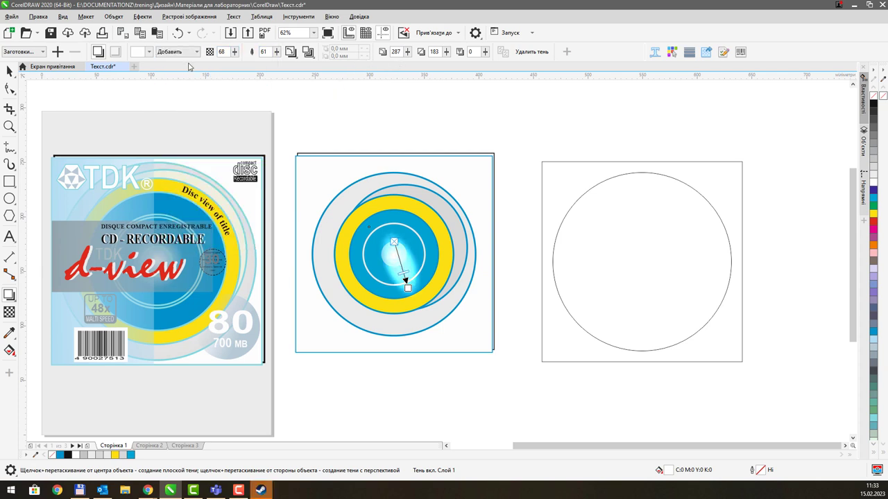
pyautogui.click(191, 53)
pyautogui.click(190, 53)
pyautogui.click(190, 53)
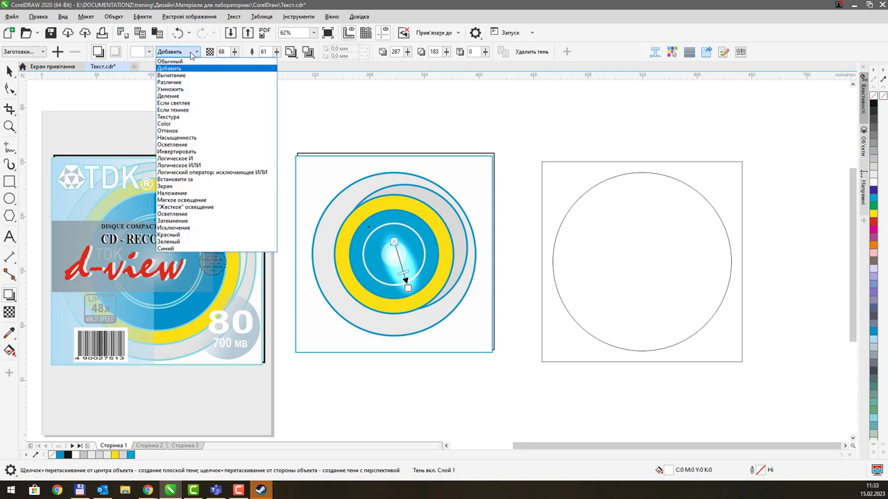
pyautogui.click(192, 75)
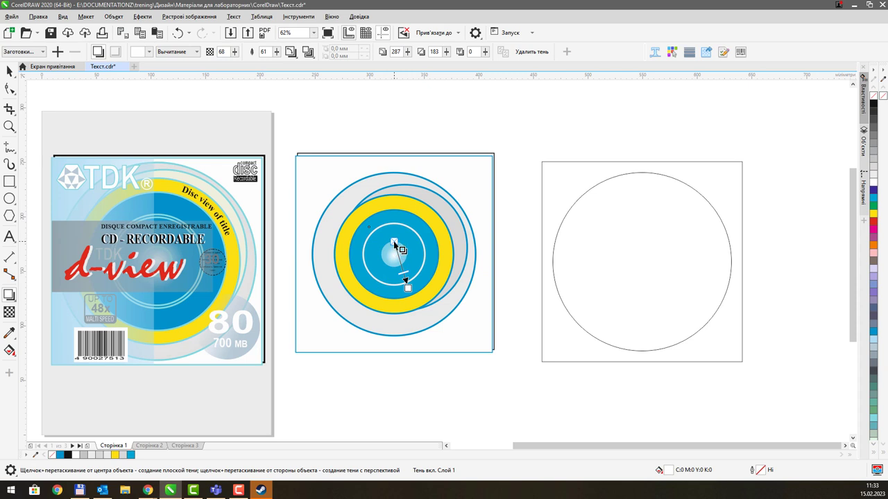
# Recast the shadow flat from the circle's centre with a 0 mm offset and set its merge mode to Add (Добавить)
pyautogui.moveTo(394, 254); pyautogui.dragTo(458, 272)
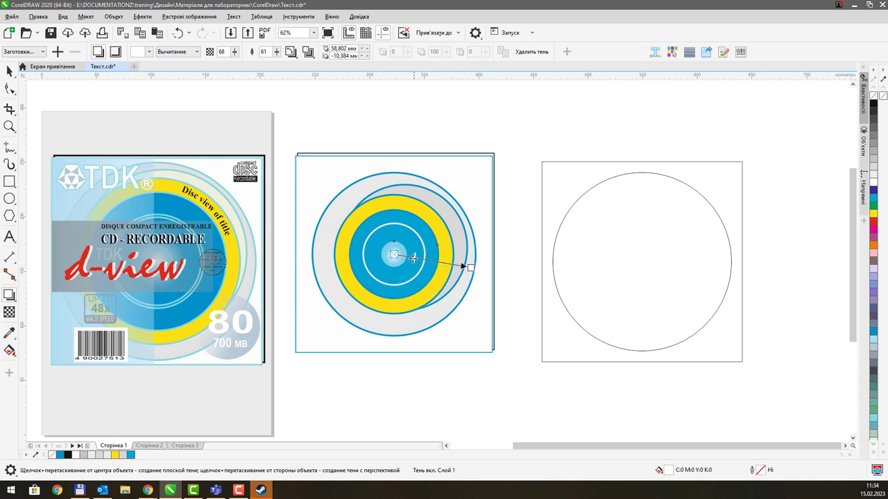
pyautogui.click(178, 52)
pyautogui.click(186, 69)
pyautogui.moveTo(467, 263); pyautogui.dragTo(402, 255)
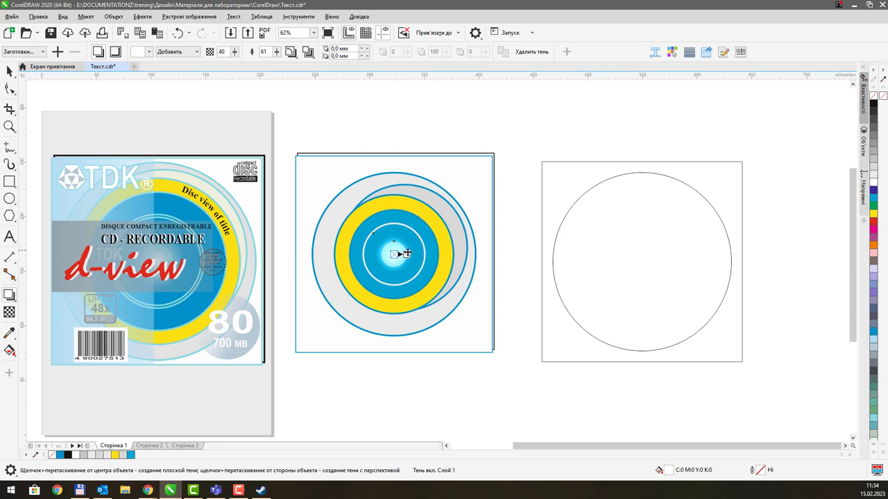
# Try the If Darker (Если темнее) and Logical AND (Логическое И) merge modes on the shadow
pyautogui.click(197, 52)
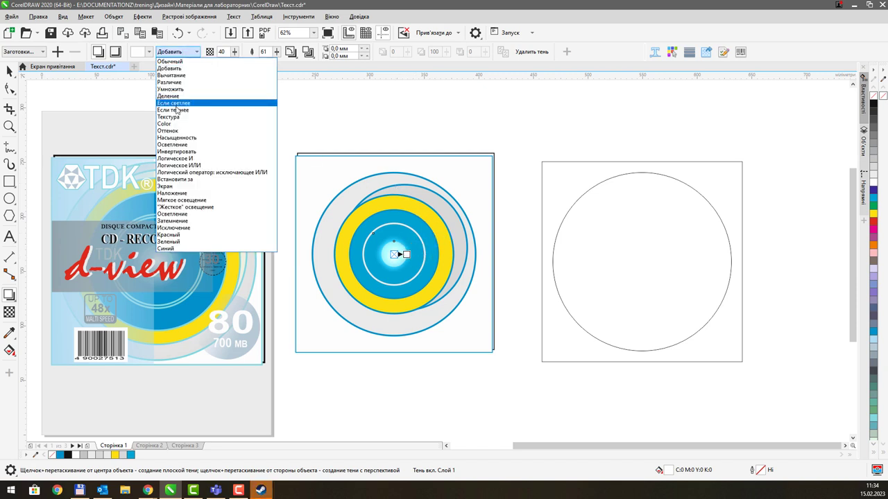
pyautogui.click(176, 113)
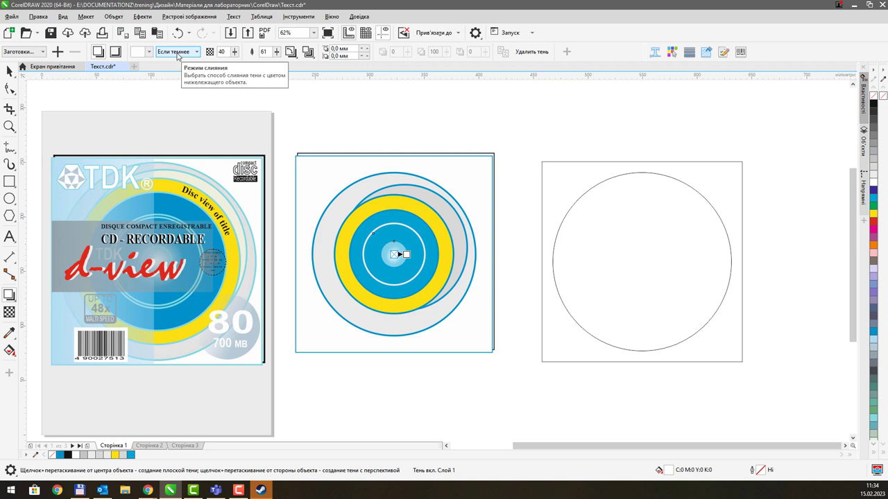
pyautogui.click(177, 54)
pyautogui.click(188, 148)
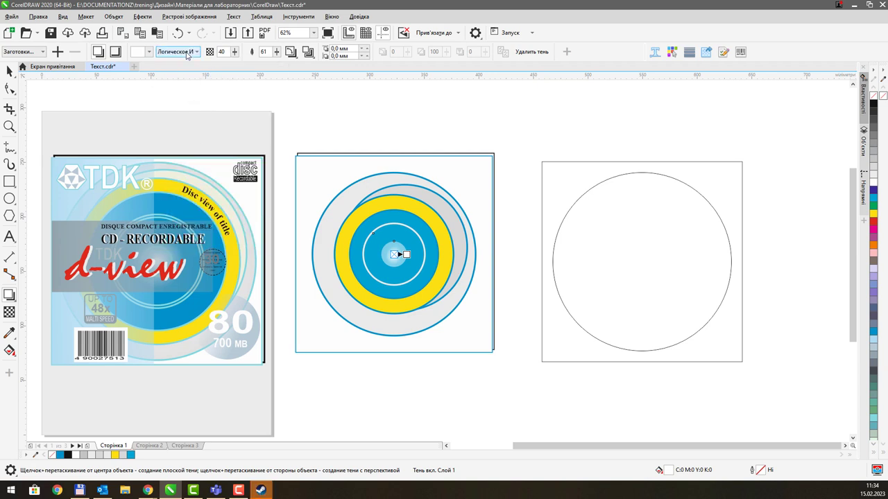
# Set the shadow's merge mode back to Add (Добавить) and deselect the circle
pyautogui.click(177, 52)
pyautogui.click(182, 71)
pyautogui.click(497, 113)
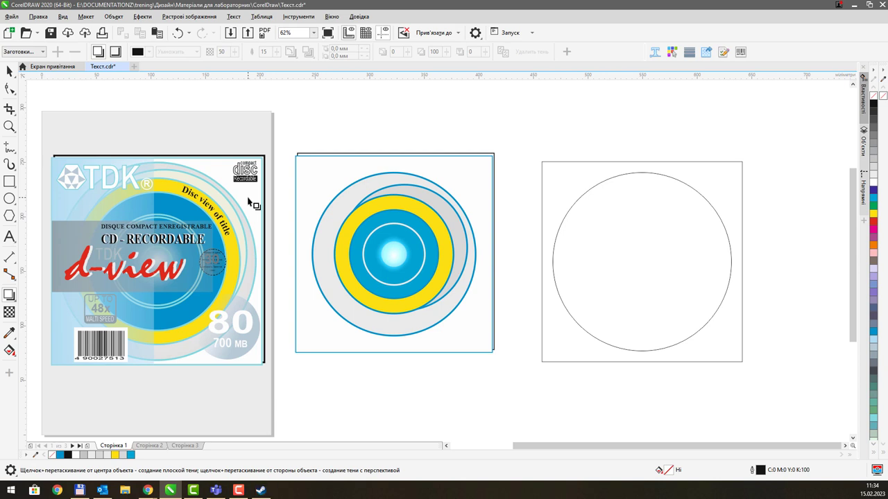
# Draw an open wavy Bézier curve with four nodes, about 351 mm by 85 mm, in the empty area below the disc design
pyautogui.click(10, 238)
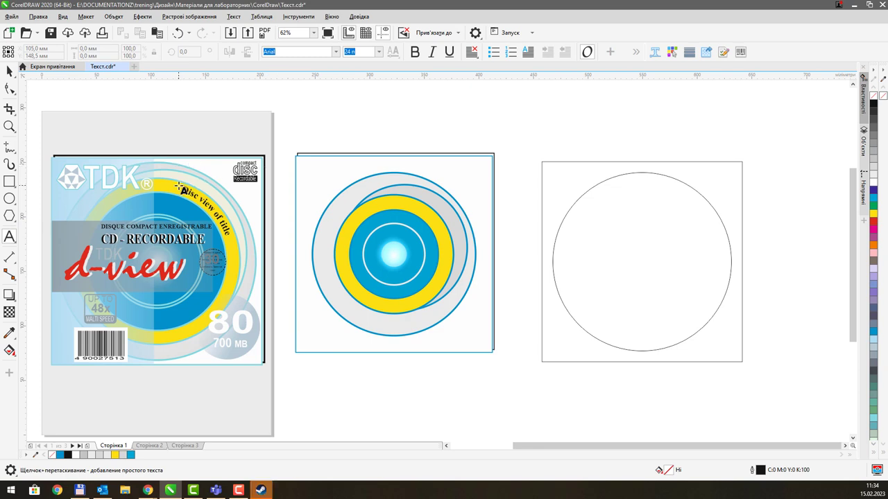
pyautogui.press('h')
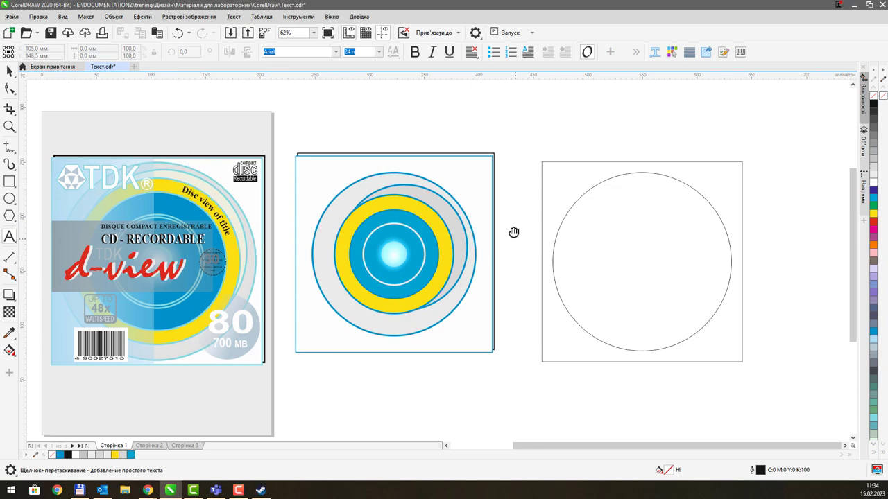
pyautogui.moveTo(511, 229); pyautogui.dragTo(482, 168)
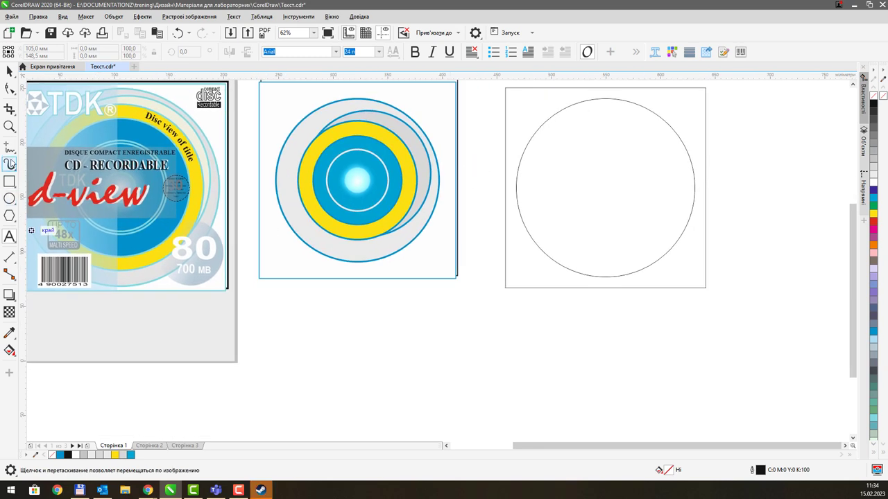
pyautogui.click(9, 149)
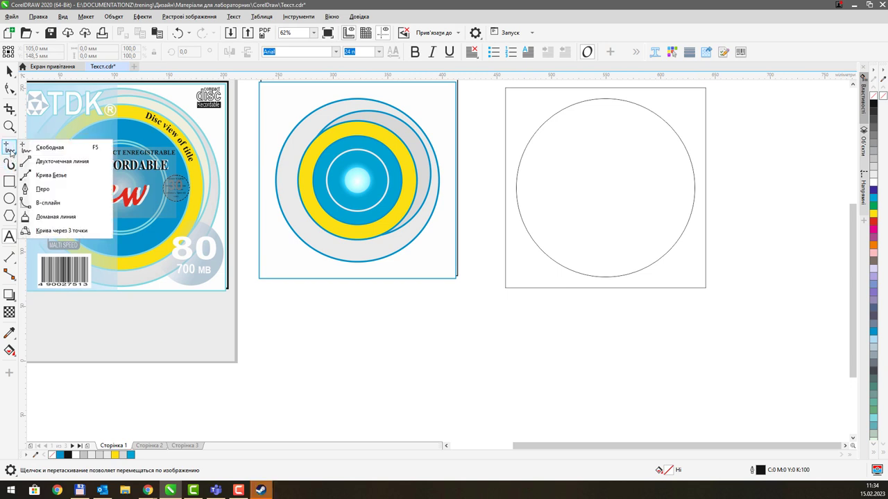
pyautogui.click(48, 177)
pyautogui.click(348, 371)
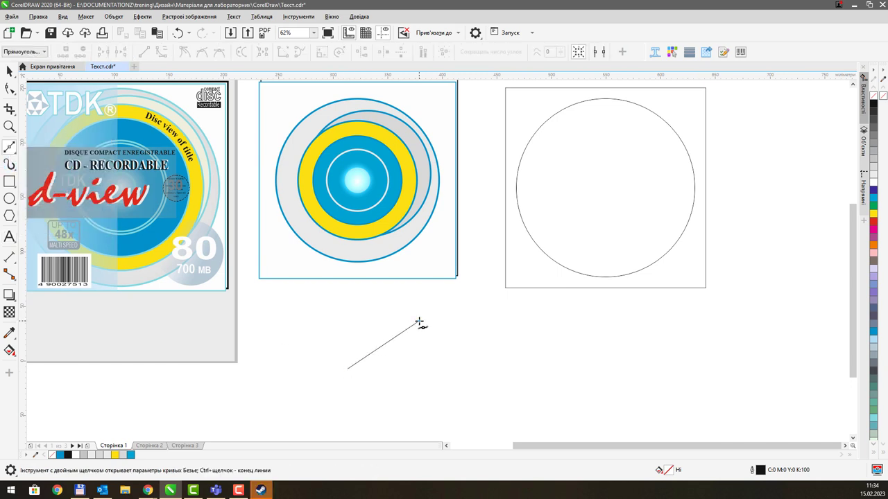
pyautogui.moveTo(418, 319); pyautogui.dragTo(451, 333)
pyautogui.moveTo(635, 405); pyautogui.dragTo(659, 388)
pyautogui.moveTo(731, 330); pyautogui.dragTo(755, 334)
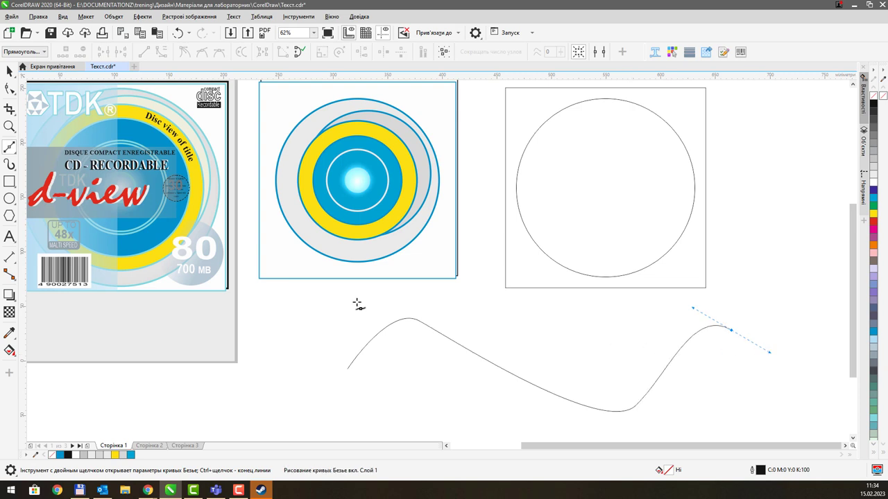
# Add the text "Додавати текст за кривою" along the wavy curve, starting near its first crest, and select the text as an object
pyautogui.click(10, 237)
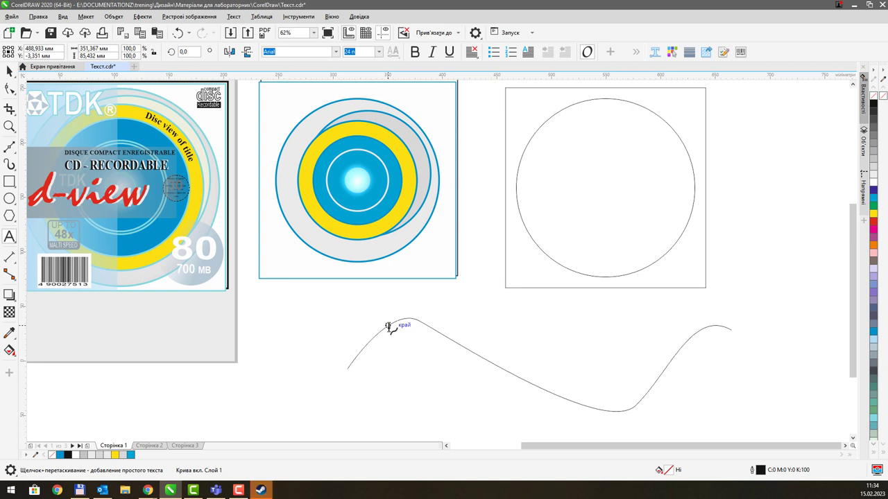
pyautogui.click(389, 326)
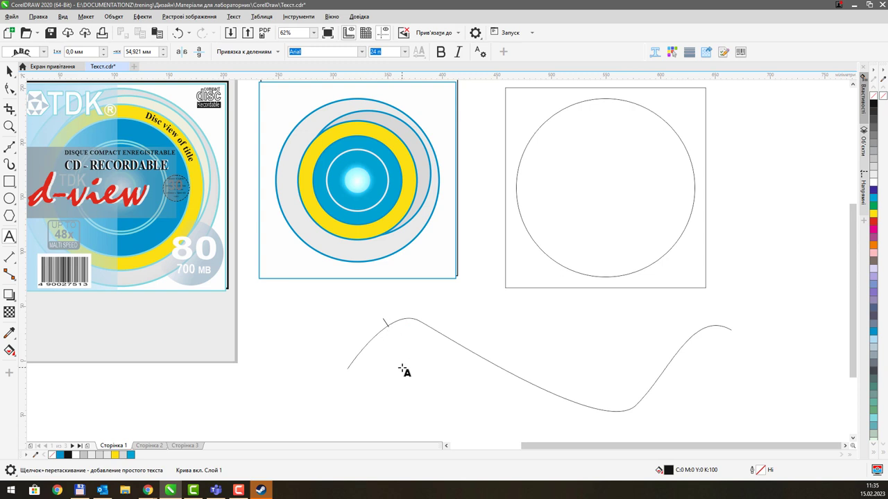
pyautogui.write('До')
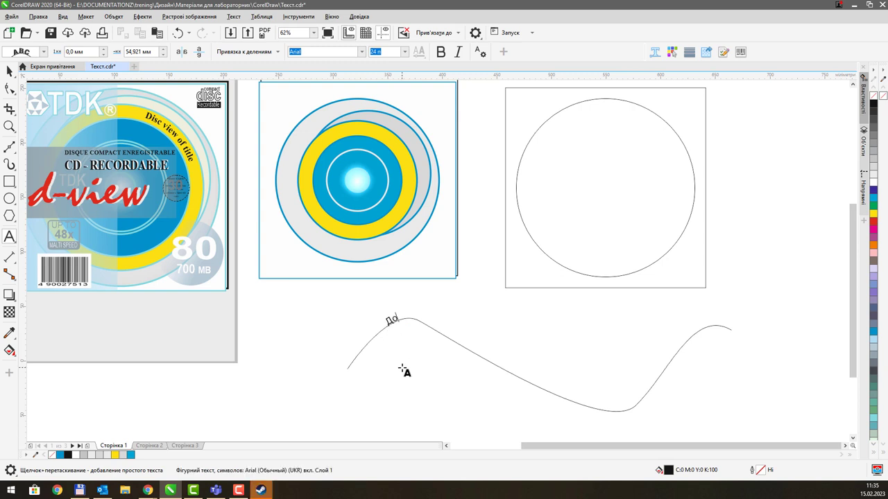
pyautogui.write('давати текст за кри')
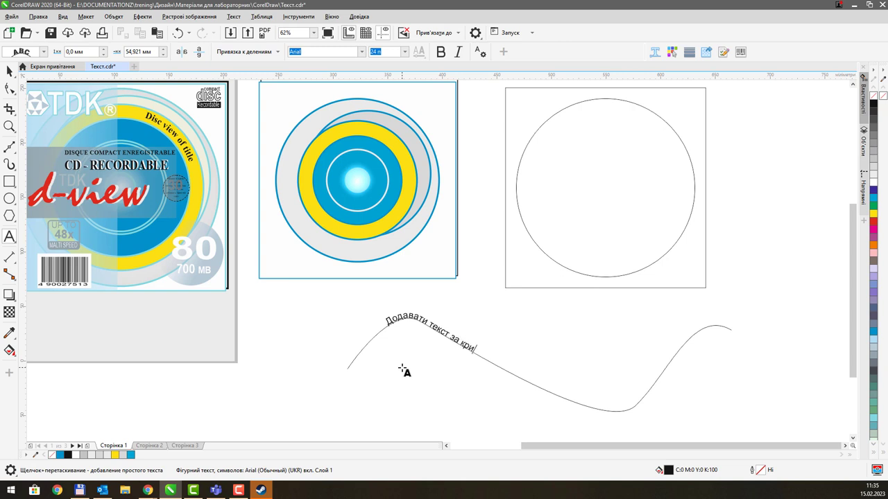
pyautogui.write('вою')
pyautogui.press('Escape')
pyautogui.click(15, 73)
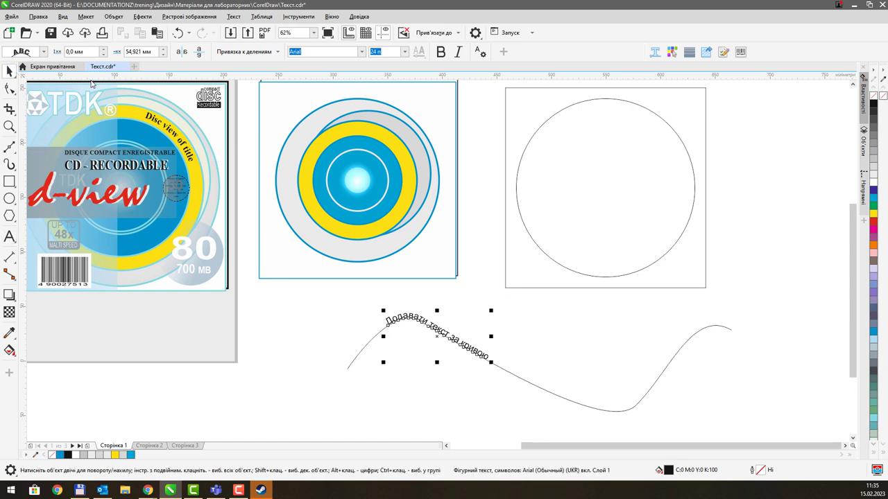
# Try the second and fourth text orientation styles on the curve text, and return it to the first style
pyautogui.click(45, 52)
pyautogui.click(41, 85)
pyautogui.click(44, 52)
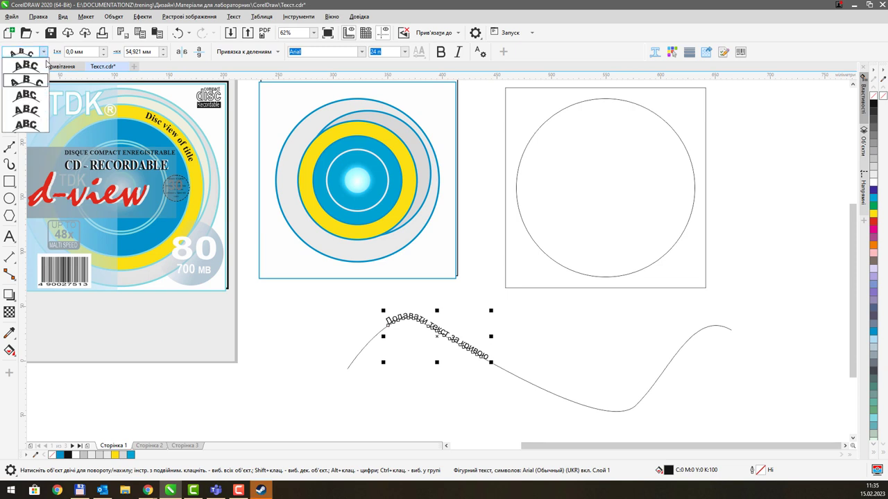
pyautogui.click(32, 109)
pyautogui.click(34, 53)
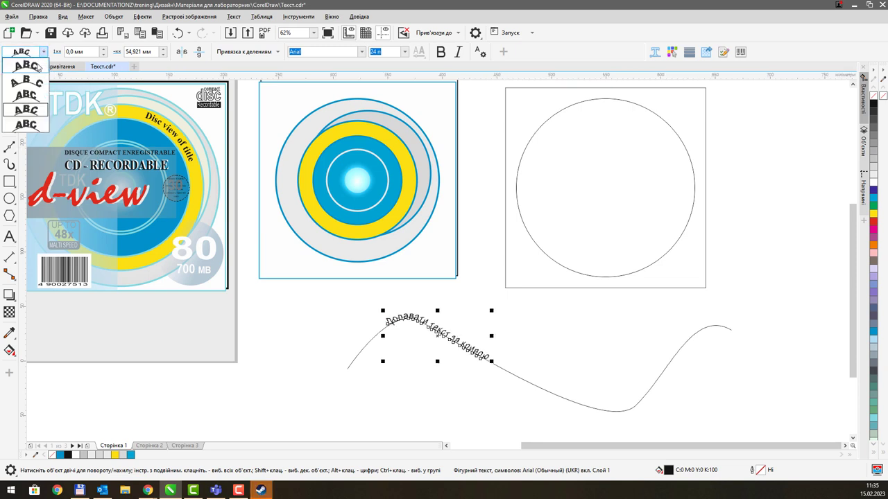
pyautogui.click(38, 66)
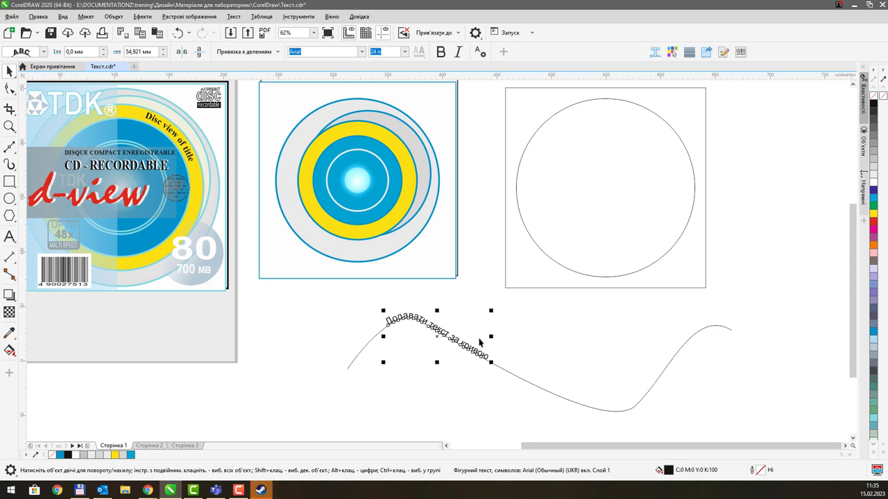
# Set the curve text's distance from the path to 4 mm and its offset along the path to 56.921 mm
pyautogui.click(104, 50)
pyautogui.click(104, 49)
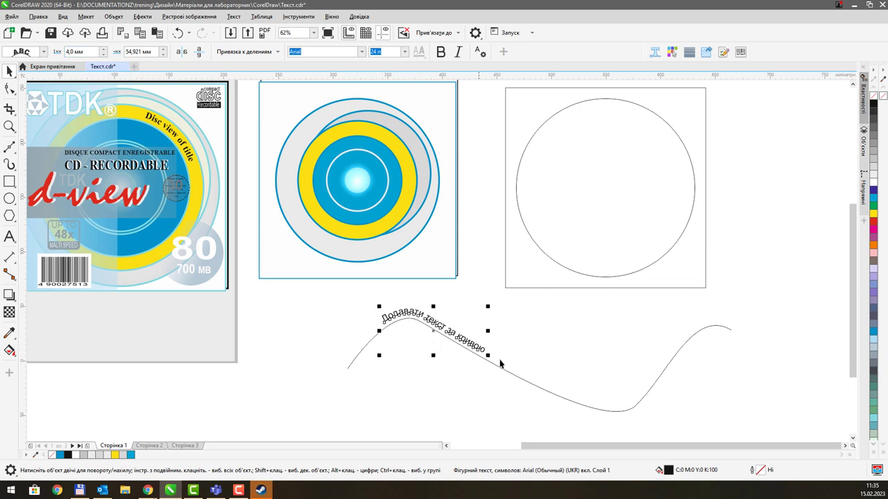
pyautogui.click(162, 51)
pyautogui.click(162, 51)
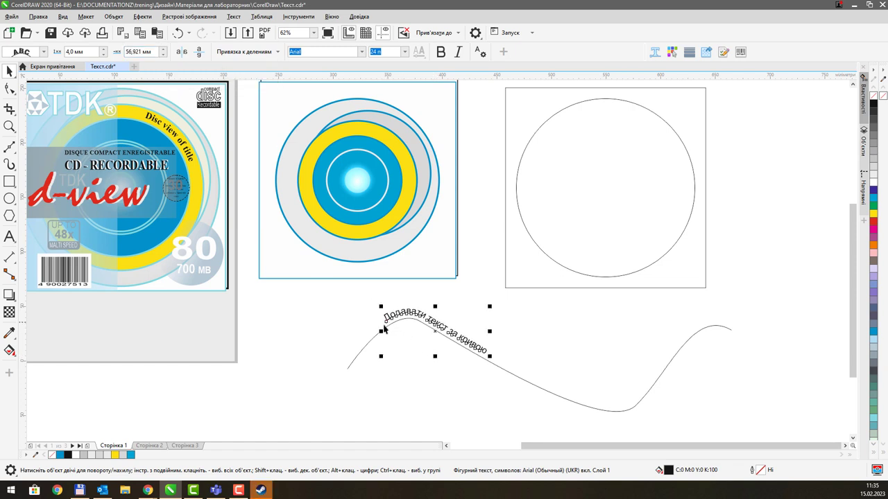
# Reposition the text by its start handle to a distance of -10 mm from the curve and an offset of about 31.7 mm
pyautogui.click(423, 314)
pyautogui.click(405, 315)
pyautogui.click(401, 368)
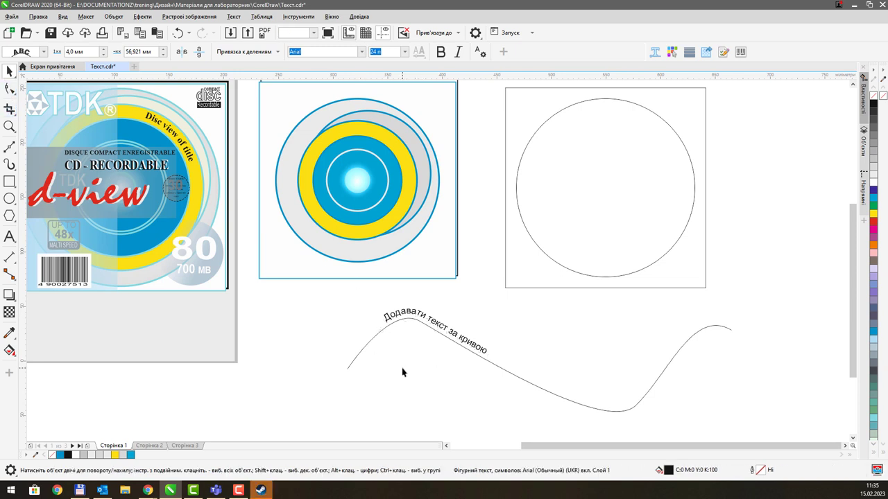
pyautogui.click(390, 323)
pyautogui.click(392, 336)
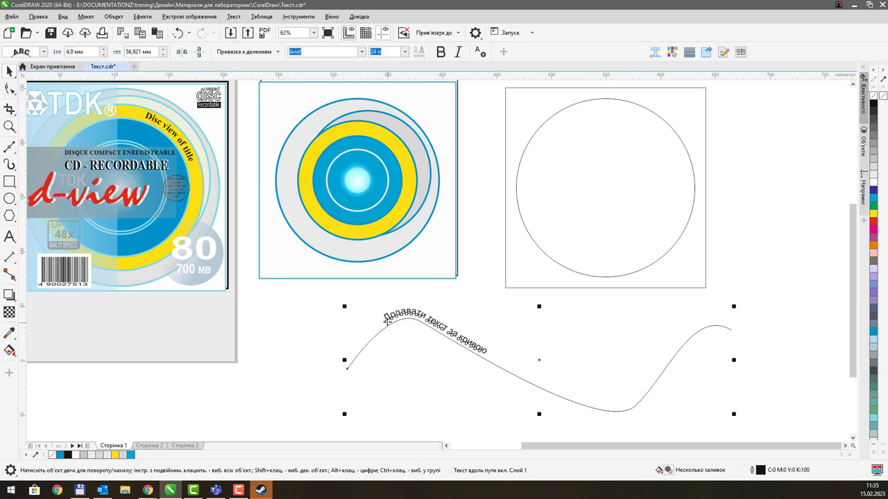
pyautogui.moveTo(388, 321); pyautogui.dragTo(410, 371)
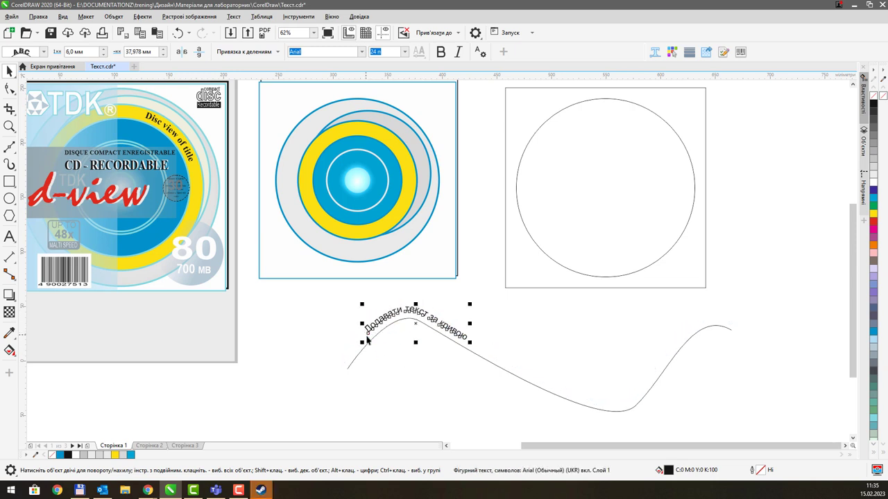
pyautogui.moveTo(366, 332); pyautogui.dragTo(402, 321)
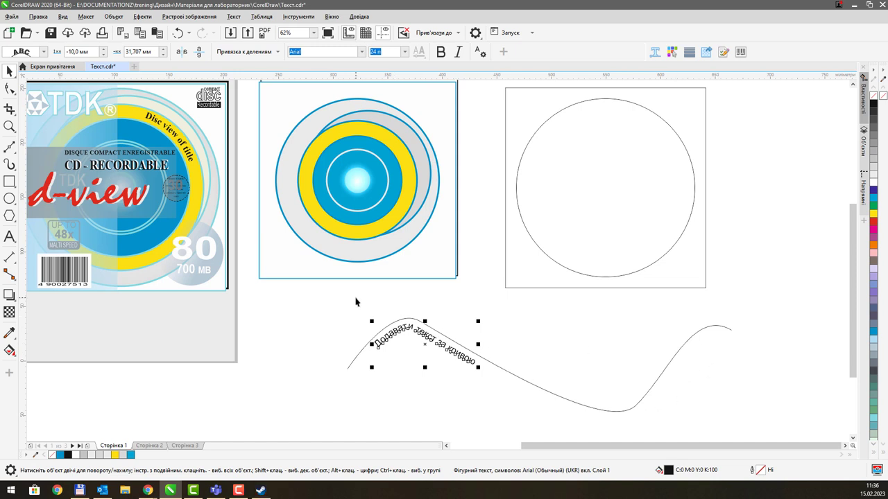
# Try mirroring the curve text horizontally and vertically, and reposition the unmirrored text 6 mm above the curve at an offset of about 32.6 mm
pyautogui.click(181, 55)
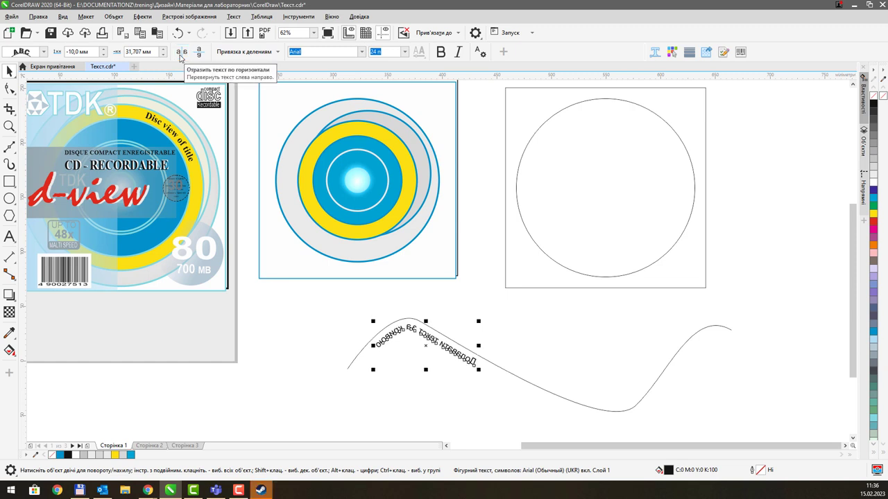
pyautogui.click(181, 56)
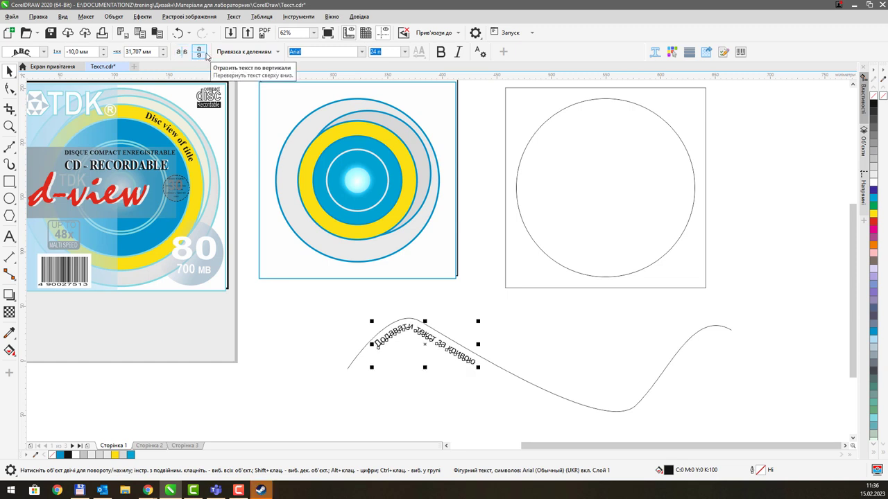
pyautogui.click(199, 53)
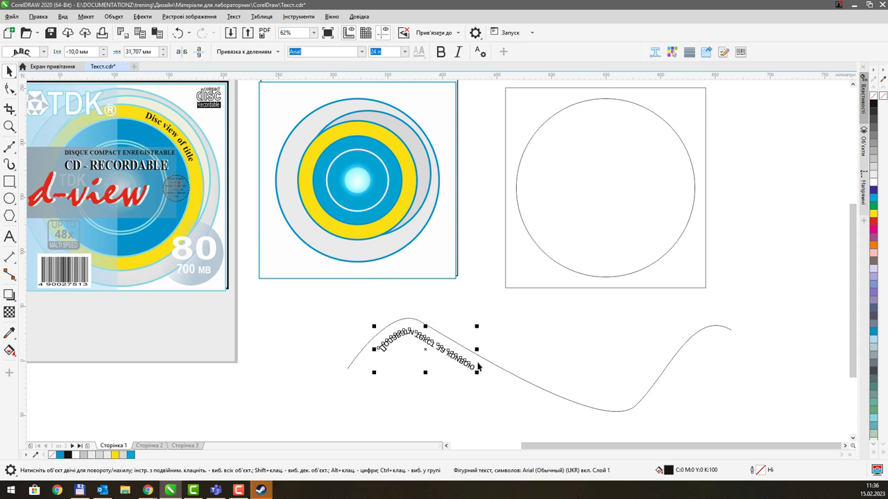
pyautogui.click(199, 53)
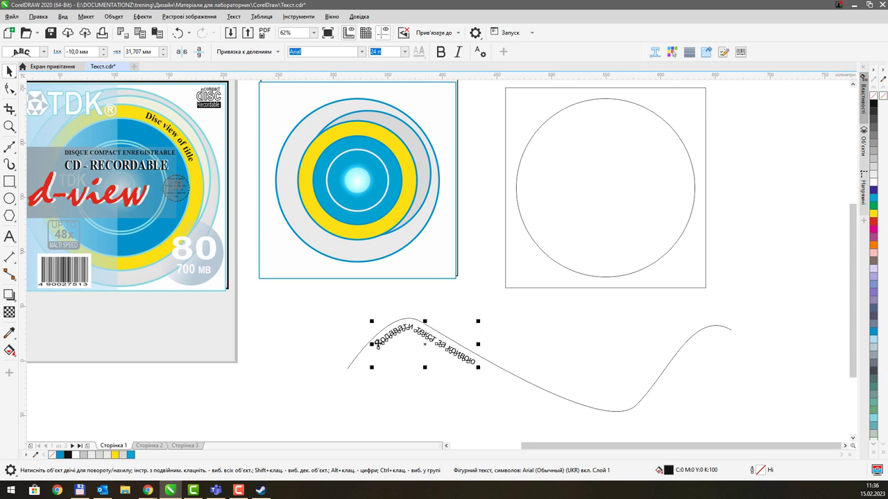
pyautogui.moveTo(378, 345); pyautogui.dragTo(363, 333)
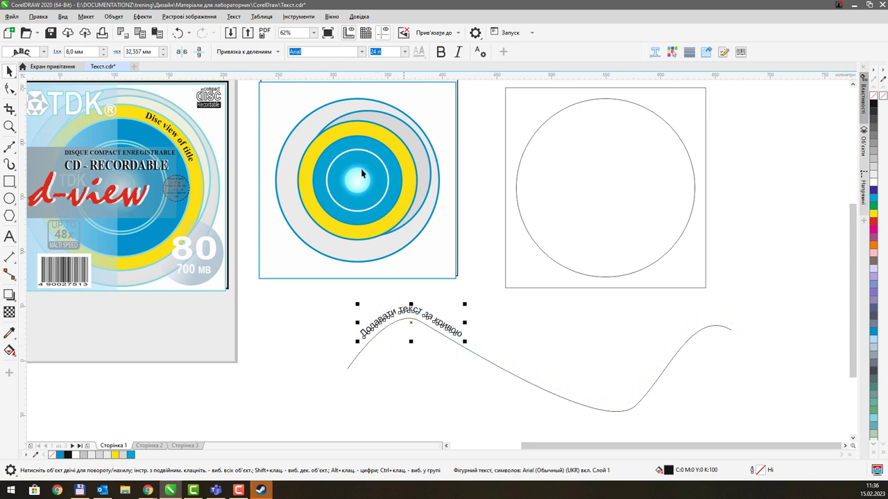
# Add the English text "Disc view of title" along the inner edge of the disc's yellow ring
pyautogui.click(9, 235)
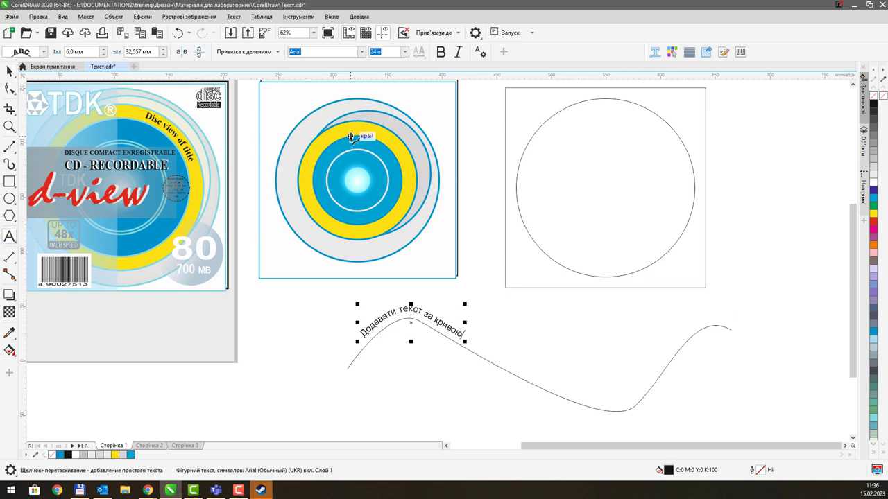
pyautogui.click(351, 137)
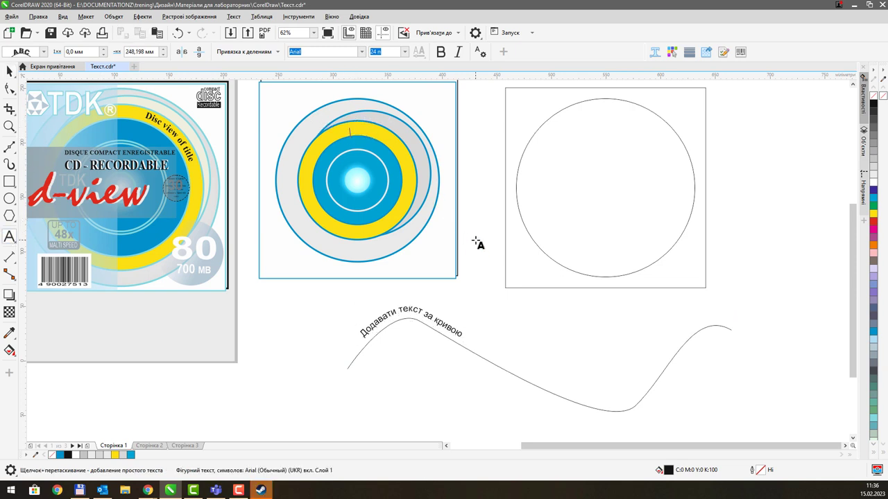
pyautogui.hotkey('alt', 'shift')
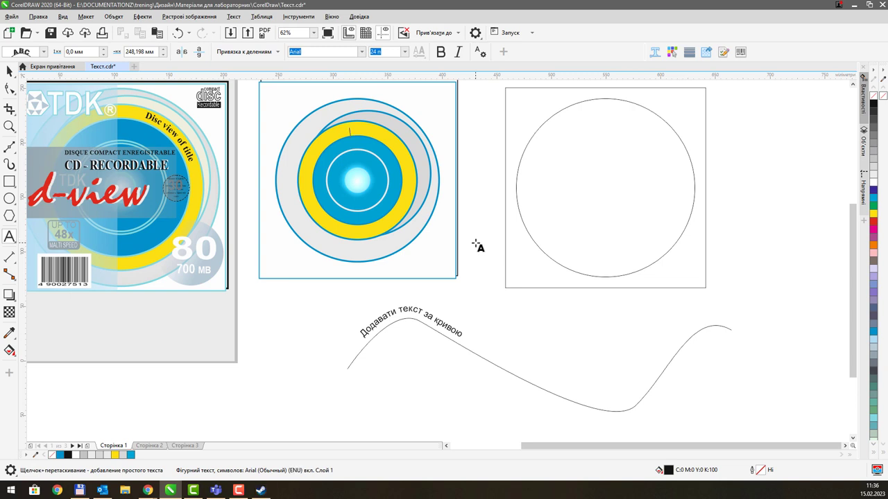
pyautogui.write('Disc')
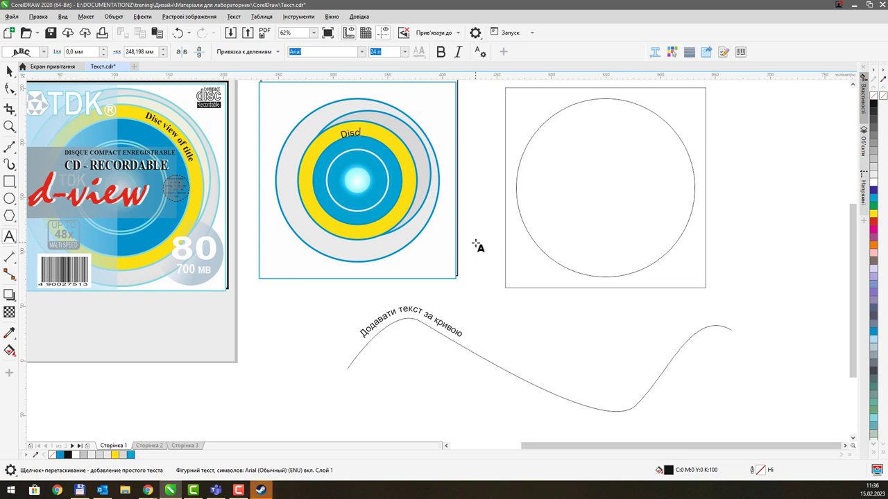
pyautogui.write(' vi')
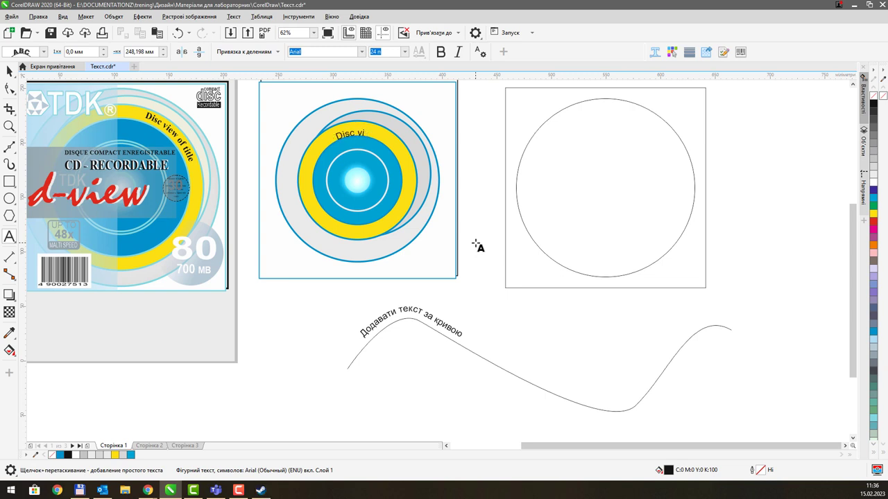
pyautogui.write('ew of tit')
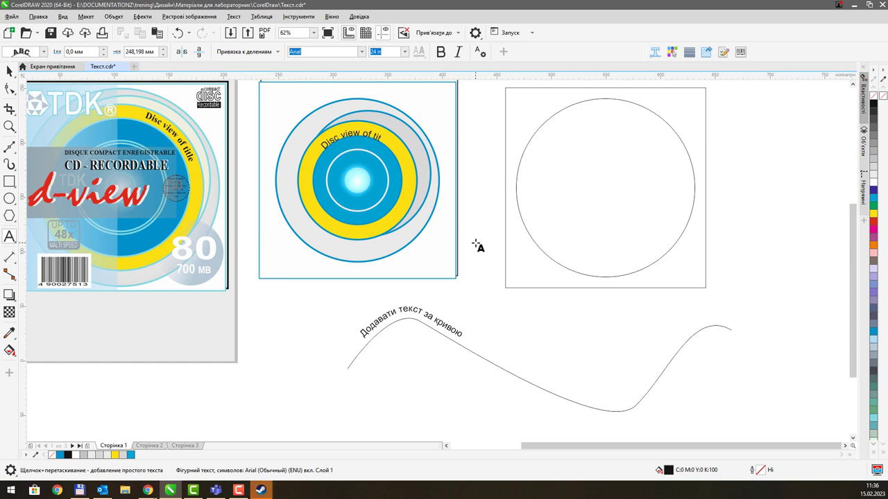
pyautogui.write('le')
pyautogui.press('BackSpace')
pyautogui.write('e')
# Shift the ring title to a 4 mm distance and about 39.5 mm offset, and format it in bold Times New Roman
pyautogui.click(9, 72)
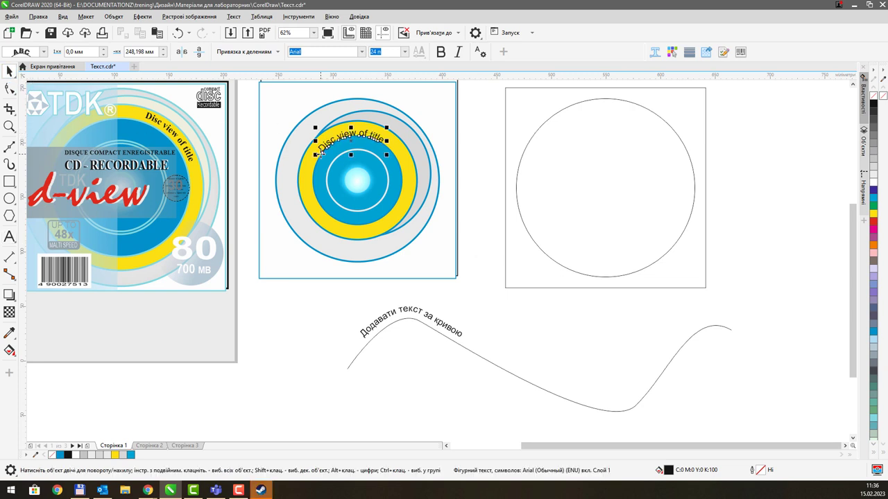
pyautogui.moveTo(320, 154); pyautogui.dragTo(366, 132)
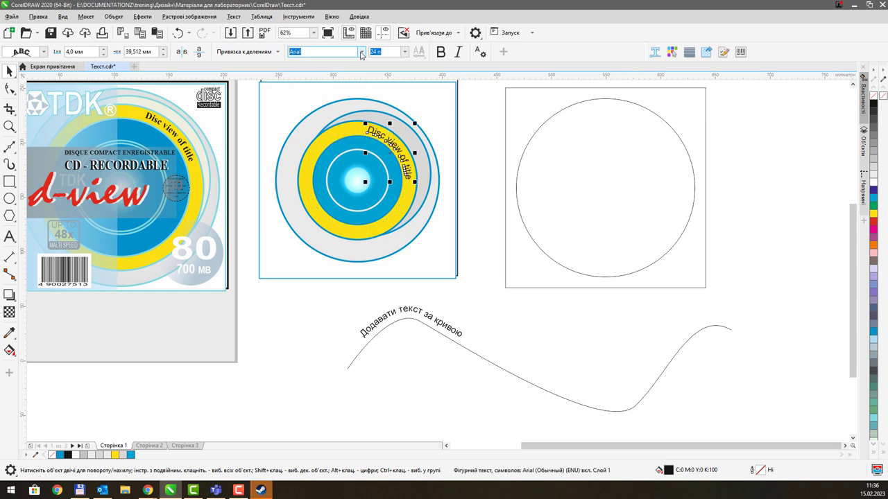
pyautogui.click(440, 53)
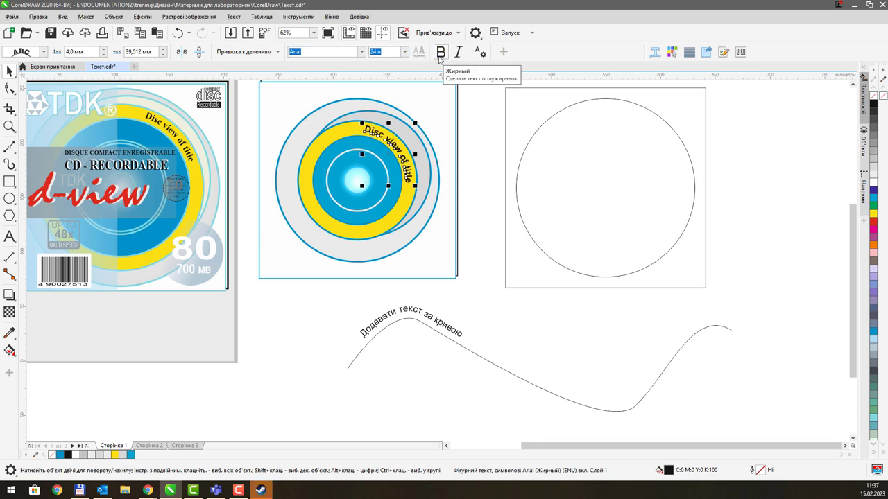
pyautogui.click(360, 52)
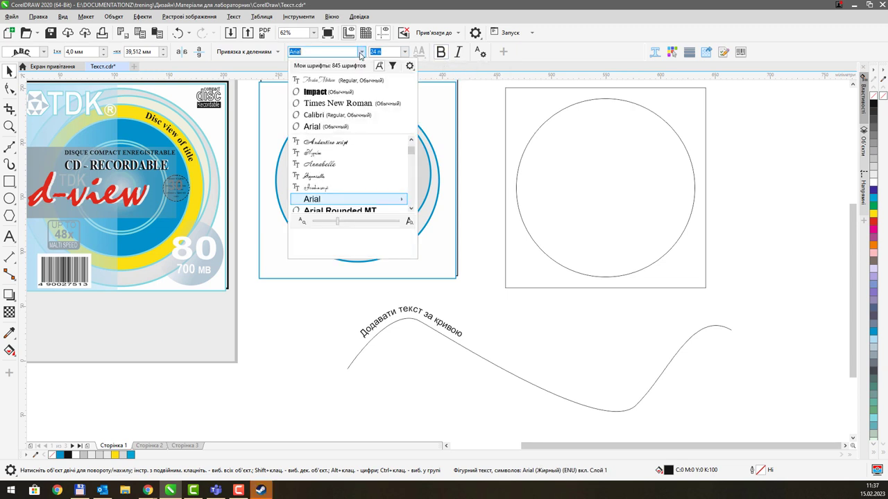
pyautogui.press('Escape')
pyautogui.hotkey('ctrl', 'z')
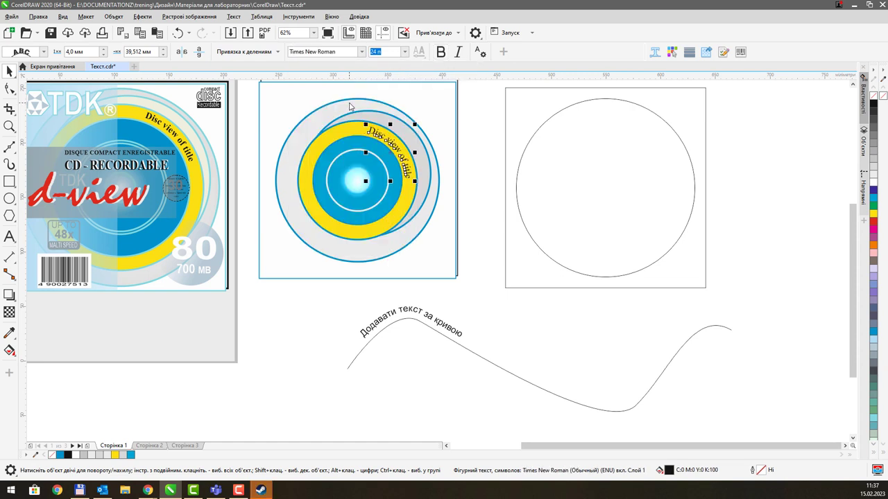
pyautogui.click(441, 59)
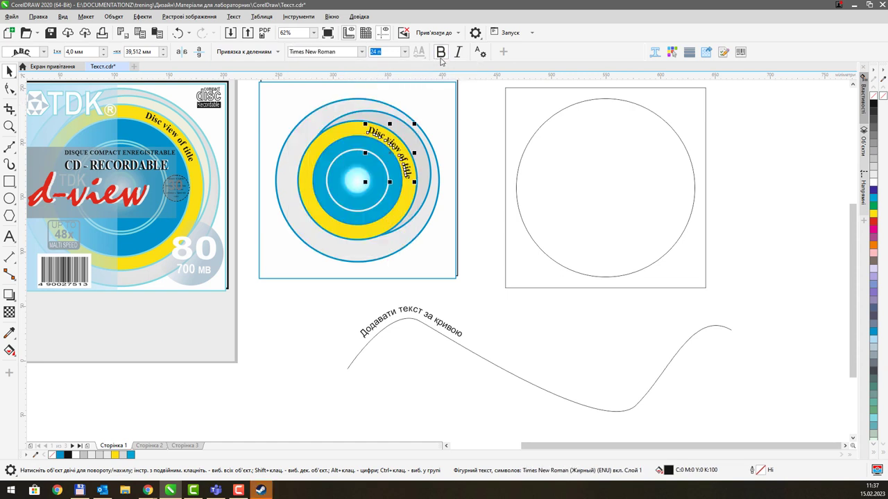
pyautogui.click(298, 106)
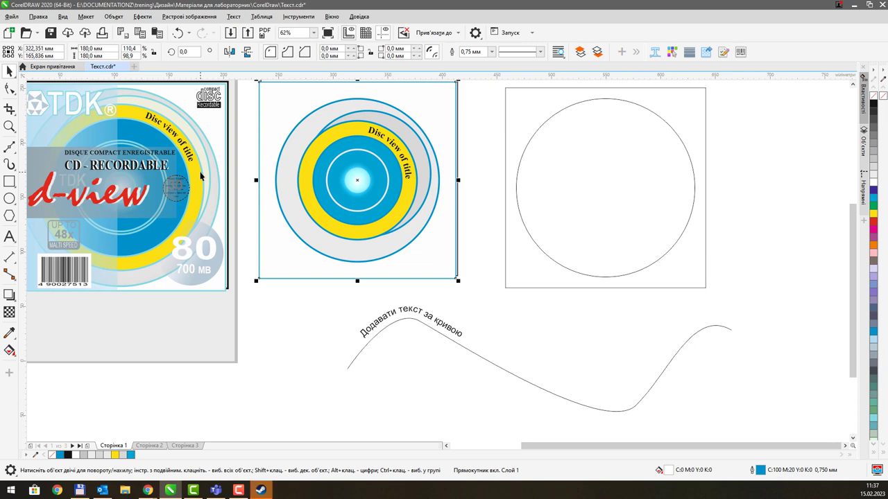
# Place the artistic text "disc" in the upper-right corner of the cover rectangle, outside the disc circles
pyautogui.scroll(1, 324, 109)
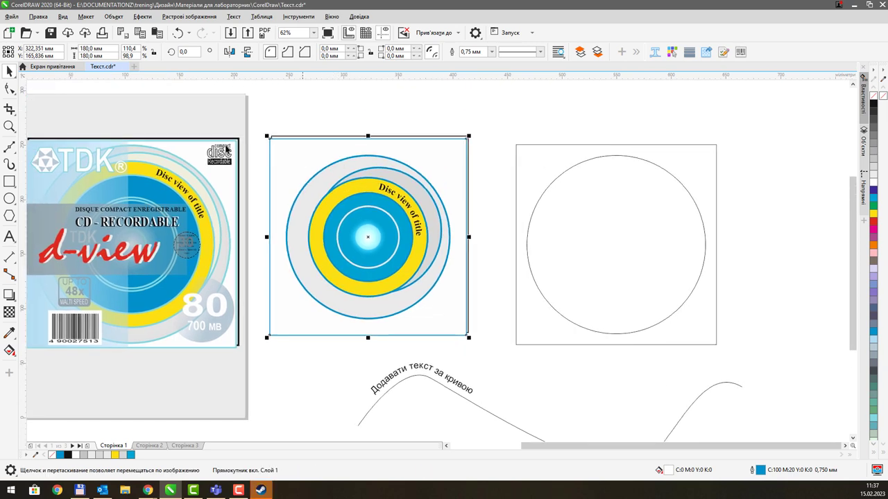
pyautogui.scroll(2, 222, 145)
pyautogui.moveTo(335, 159); pyautogui.dragTo(252, 174)
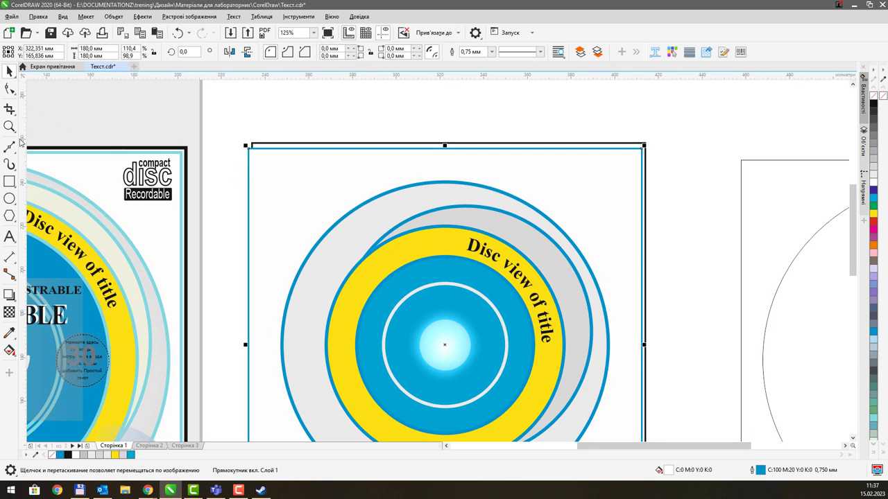
pyautogui.click(9, 237)
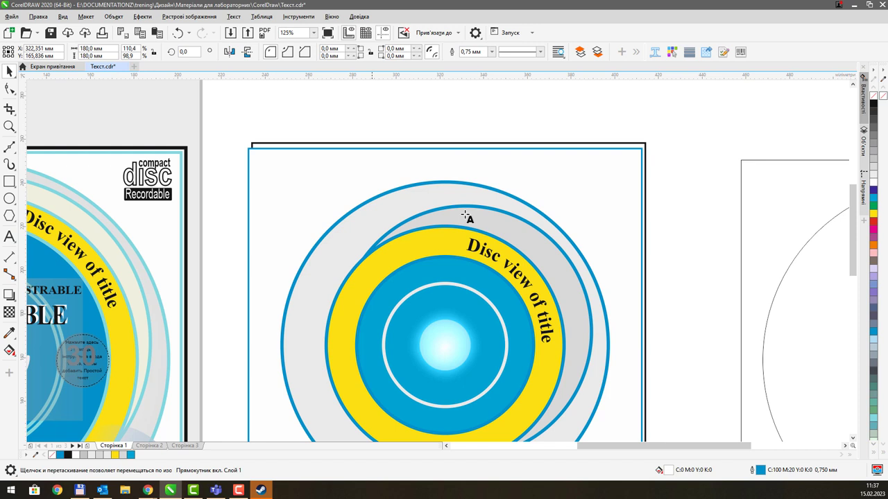
pyautogui.click(559, 176)
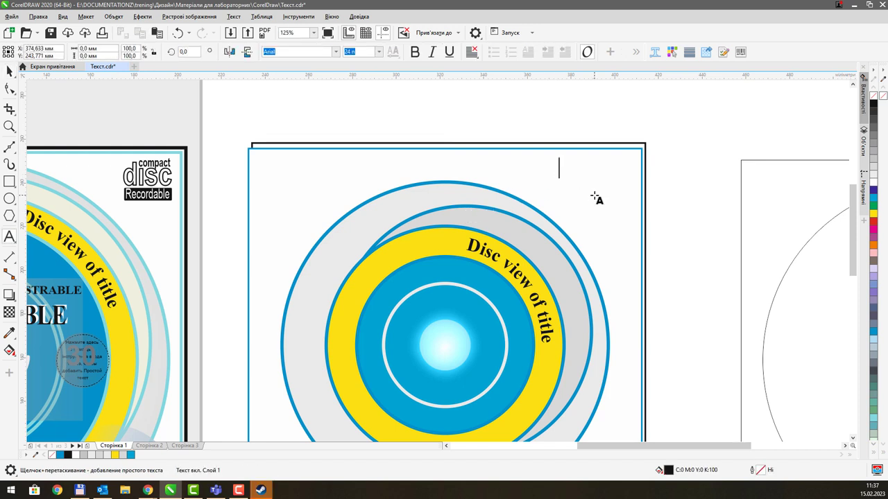
pyautogui.write('D')
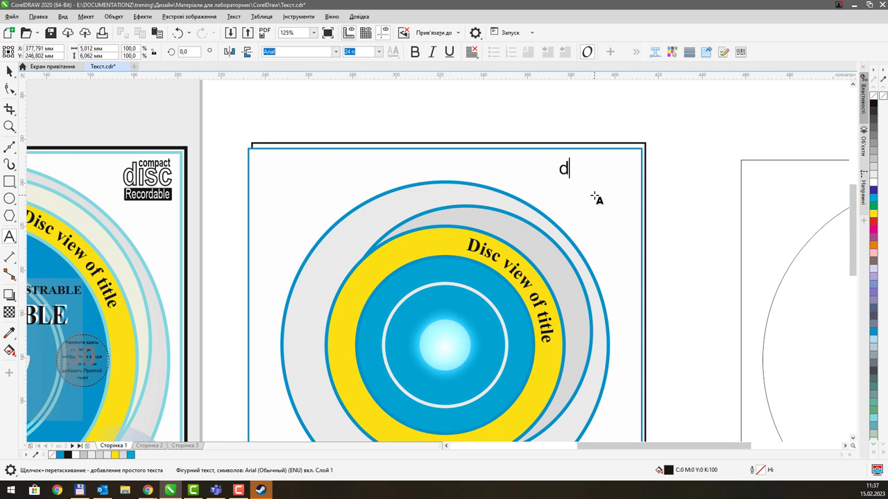
pyautogui.write('isc')
# Add a sample line of artistic text "df df df dfdf df df d" in the empty area above the cover
pyautogui.moveTo(511, 113); pyautogui.dragTo(497, 139)
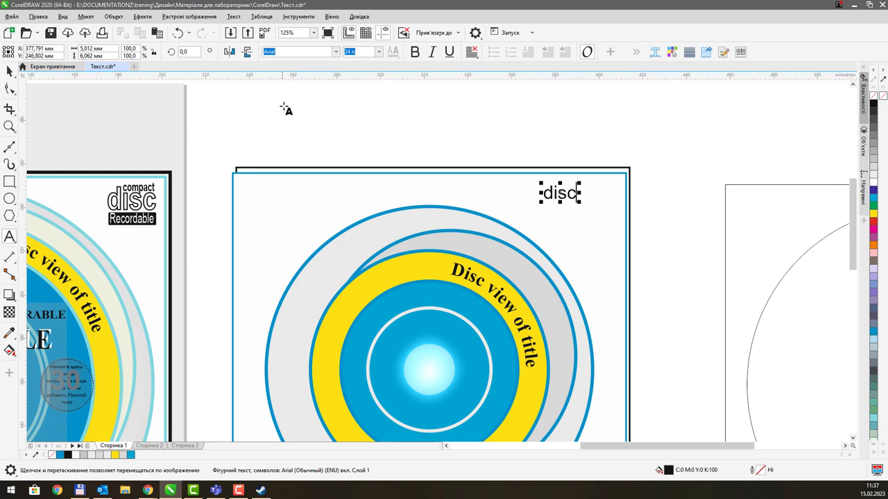
pyautogui.click(271, 106)
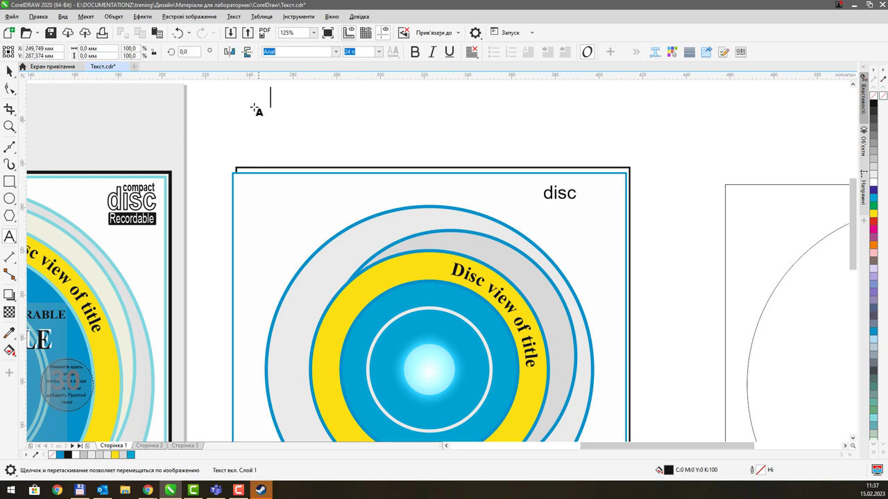
pyautogui.write('df df df df')
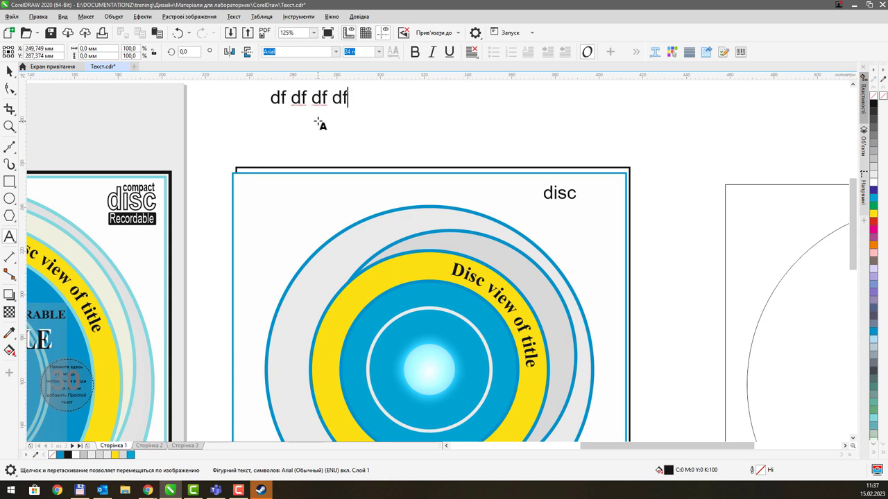
pyautogui.write('df df df d')
pyautogui.press('Escape')
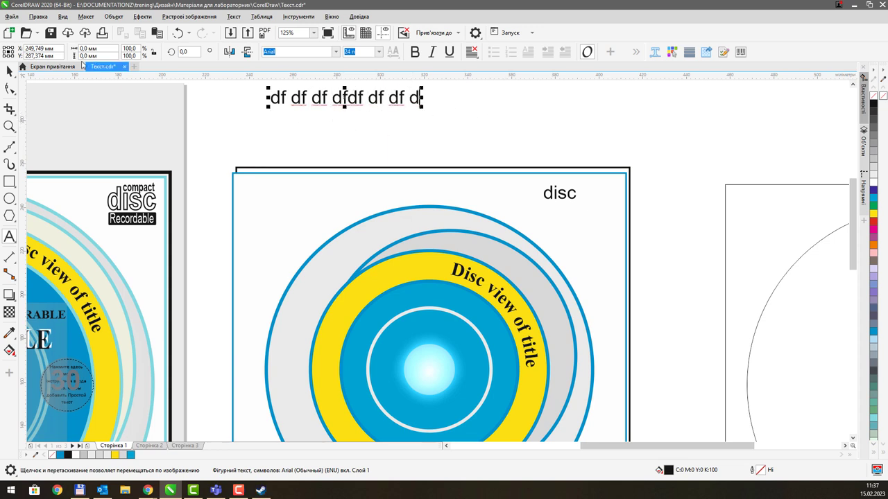
# Enlarge the sample artistic text, stretch it to about 99.4 mm wide and 22.9 mm high, and move it toward the reference page
pyautogui.click(11, 71)
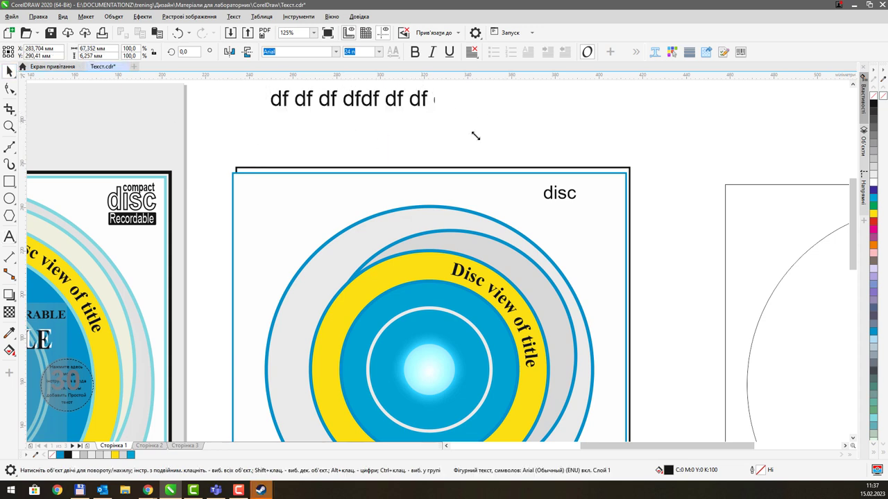
pyautogui.moveTo(475, 136); pyautogui.dragTo(422, 129)
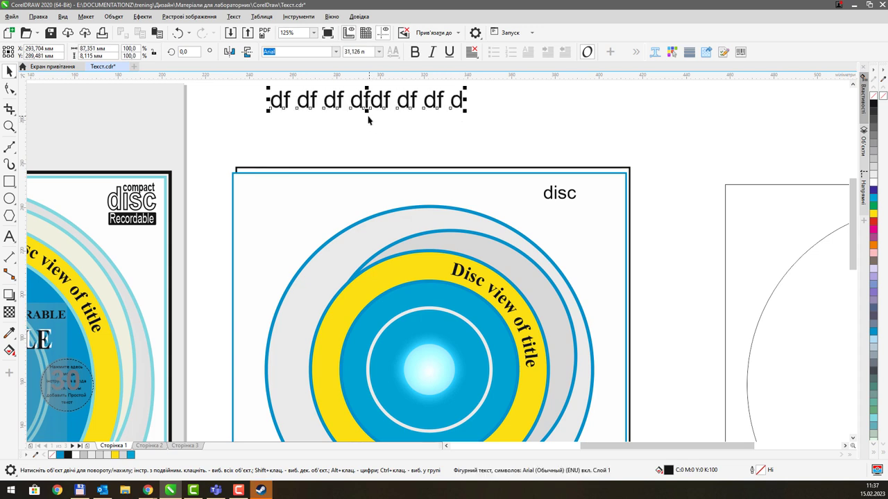
pyautogui.moveTo(366, 110); pyautogui.dragTo(366, 142)
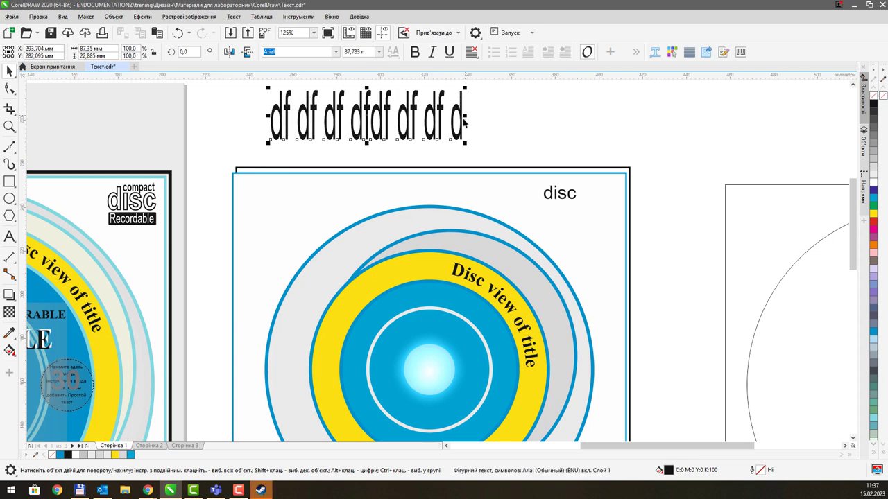
pyautogui.moveTo(435, 111); pyautogui.dragTo(375, 120)
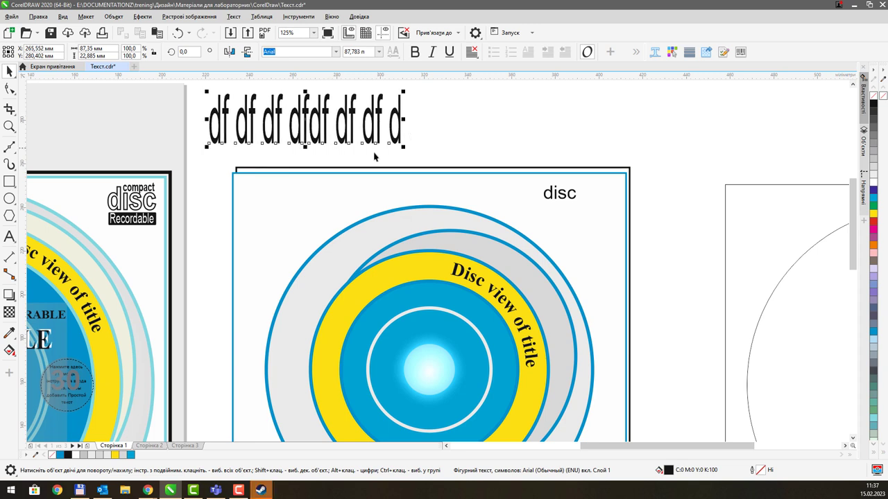
pyautogui.moveTo(405, 118); pyautogui.dragTo(429, 118)
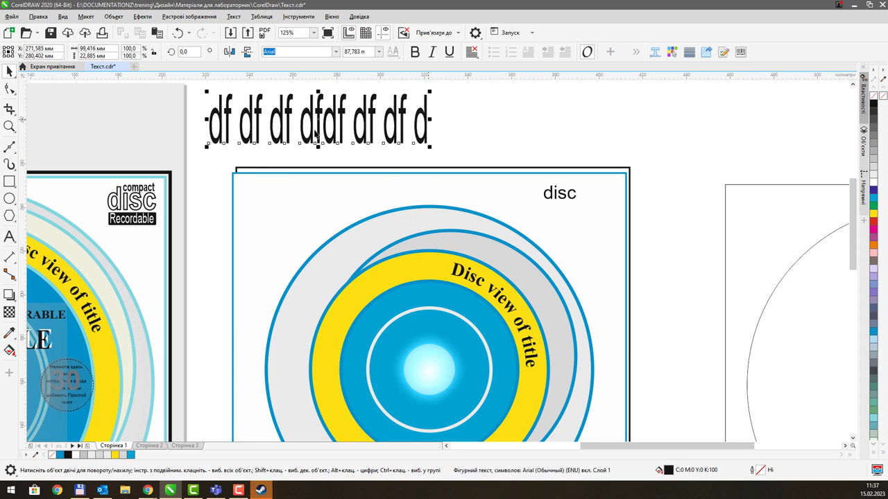
# Create a paragraph text frame about 76.4 by 31.1 mm beside the artistic sample, fill it with "df df df df df dfd ffd fd fd fdf df df", and select it
pyautogui.click(9, 236)
pyautogui.moveTo(455, 91); pyautogui.dragTo(623, 160)
pyautogui.write('df df df d')
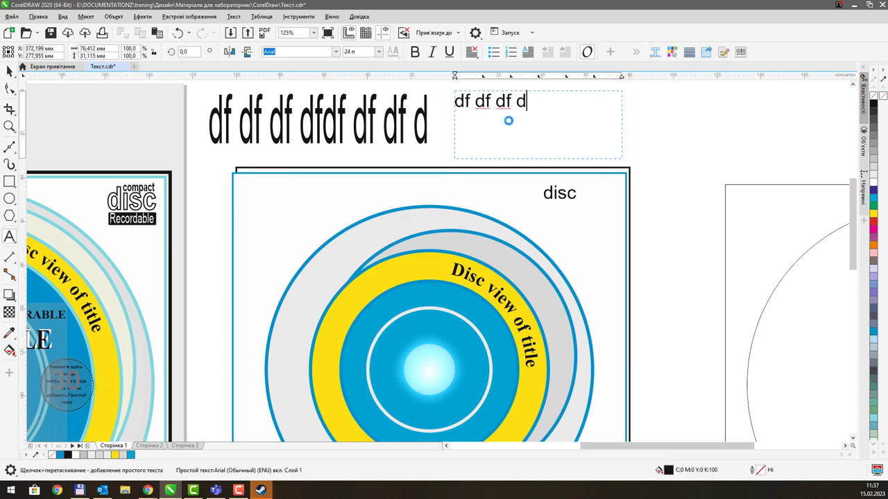
pyautogui.write('f df dfd ffd fd fd fdf df df')
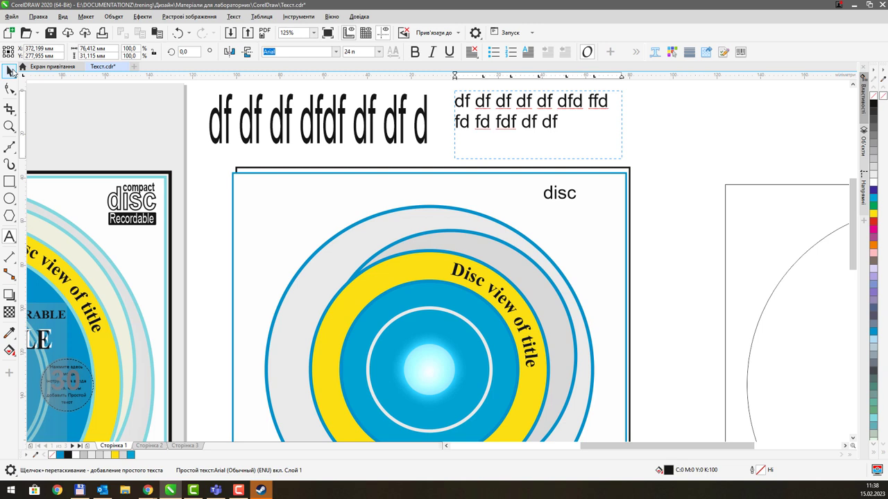
pyautogui.click(10, 70)
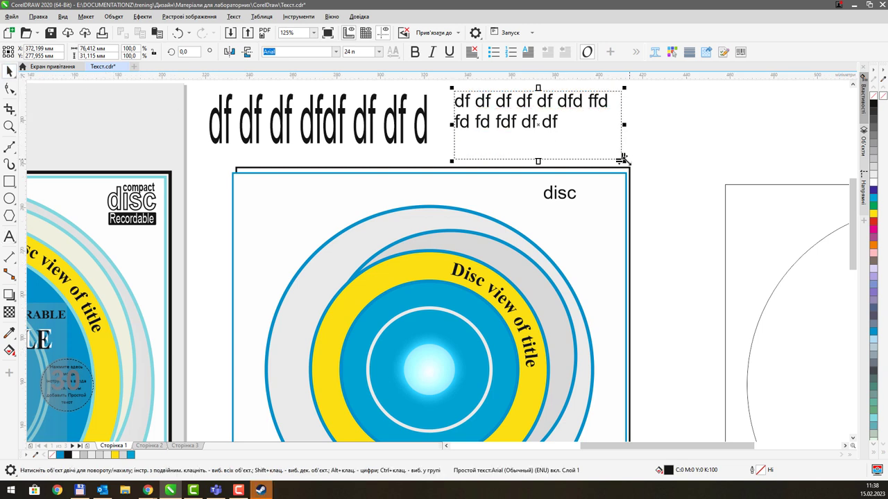
# Shrink the sample paragraph text frame to about 32.6 mm wide and 22.2 mm high
pyautogui.moveTo(622, 159); pyautogui.dragTo(638, 143)
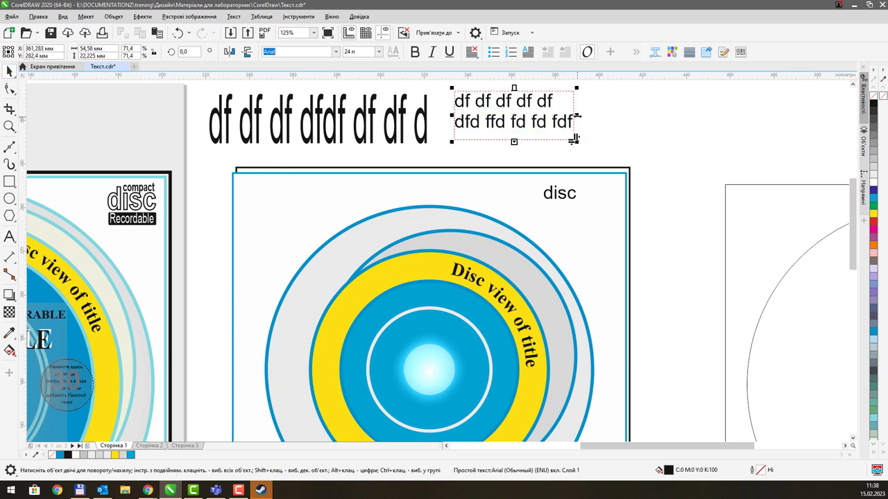
pyautogui.moveTo(578, 116); pyautogui.dragTo(528, 114)
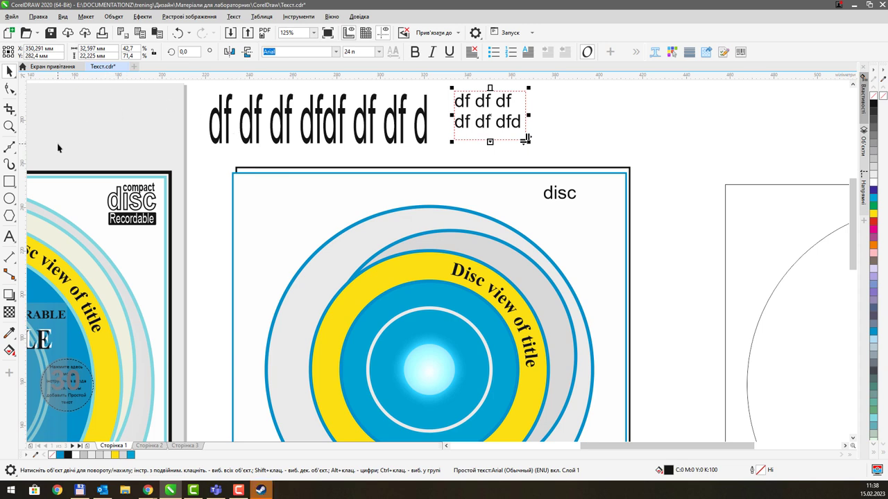
# Enlarge the "disc" text to about 20.5 by 10.1 mm and recolour it with a white fill and a 90% black outline
pyautogui.click(558, 200)
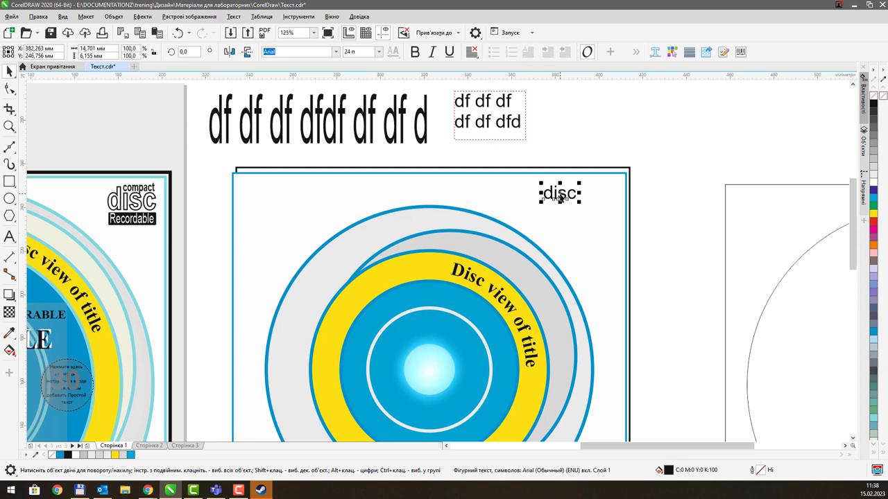
pyautogui.moveTo(581, 205)
pyautogui.mouseDown()
pyautogui.moveTo(593, 212)
pyautogui.moveTo(566, 211)
pyautogui.mouseUp()
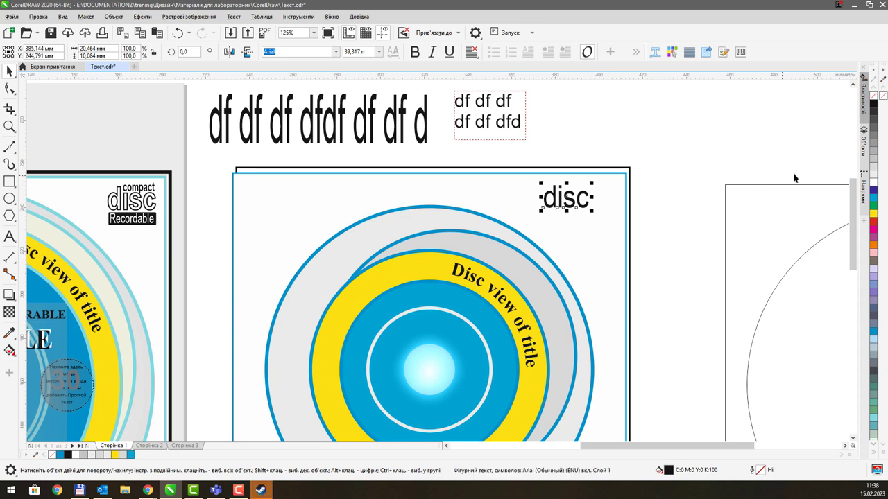
pyautogui.click(874, 183)
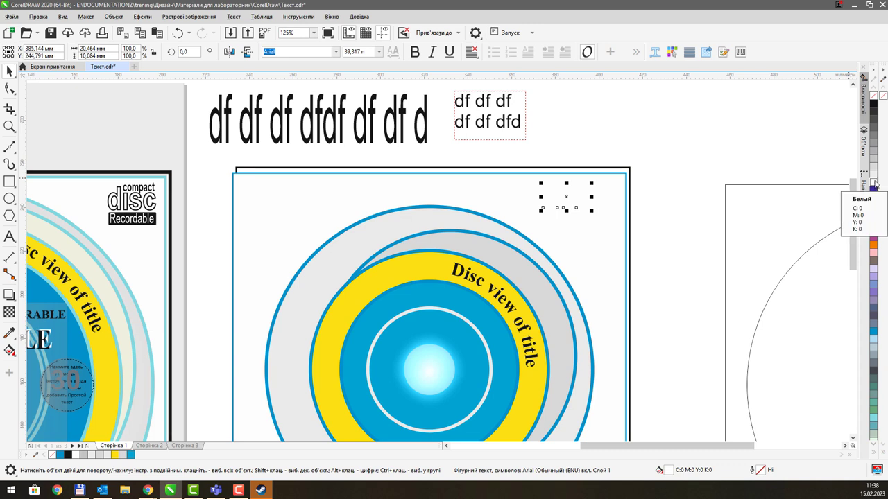
pyautogui.rightClick(875, 115)
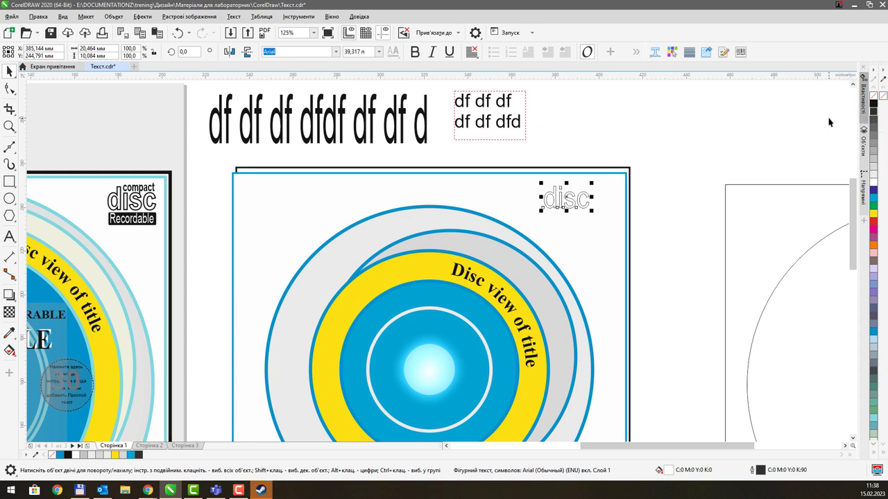
# Set the outline width of the "disc" text to 0.5 mm after trying 1.0 mm and 0.25 mm
pyautogui.click(863, 106)
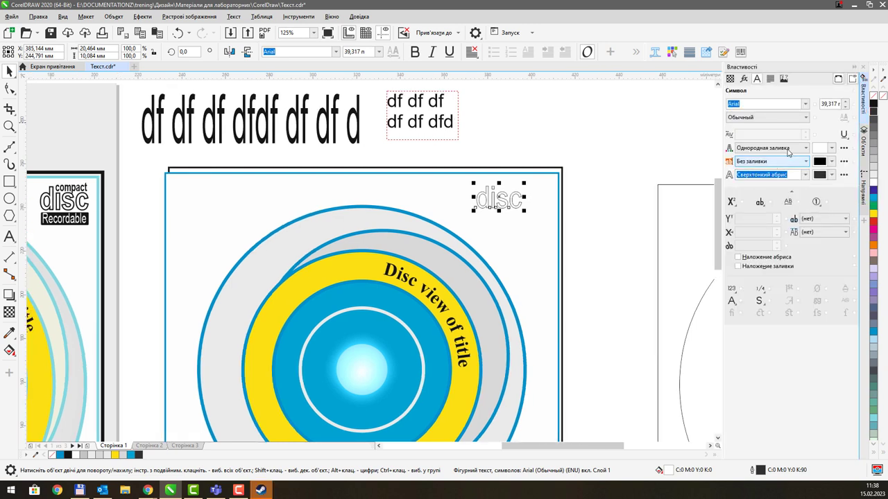
pyautogui.click(805, 175)
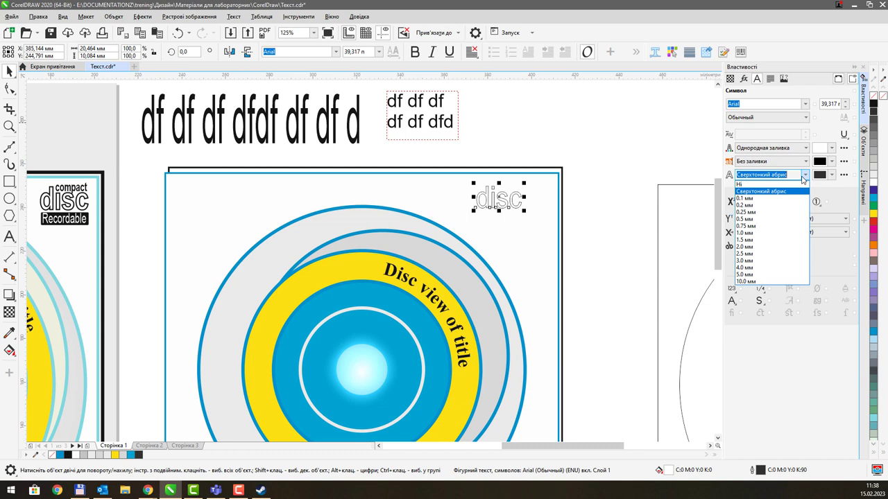
pyautogui.click(774, 232)
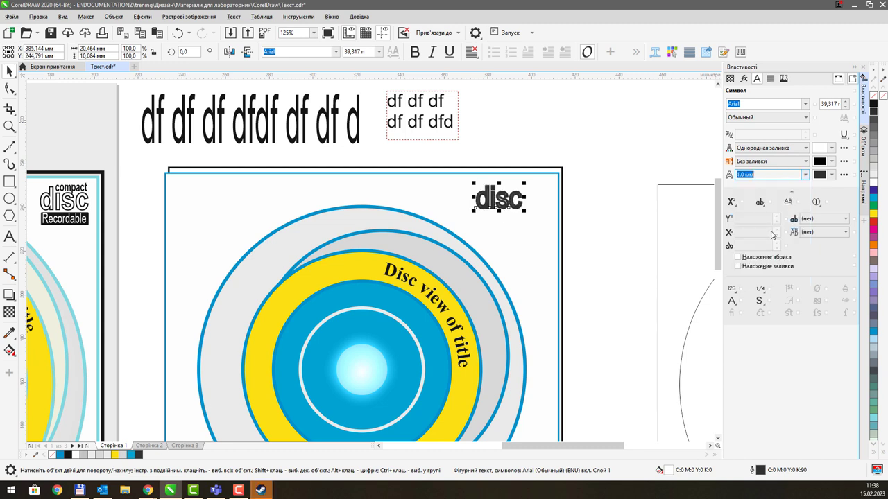
pyautogui.click(800, 179)
pyautogui.click(767, 217)
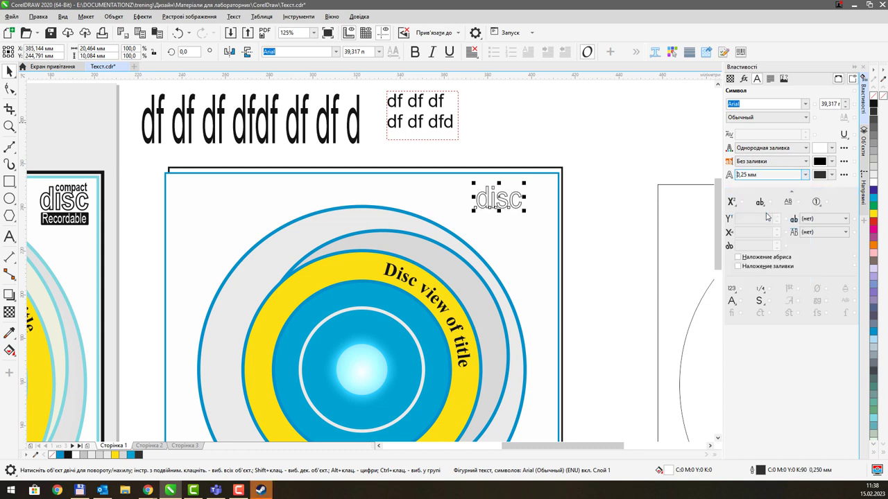
pyautogui.click(804, 178)
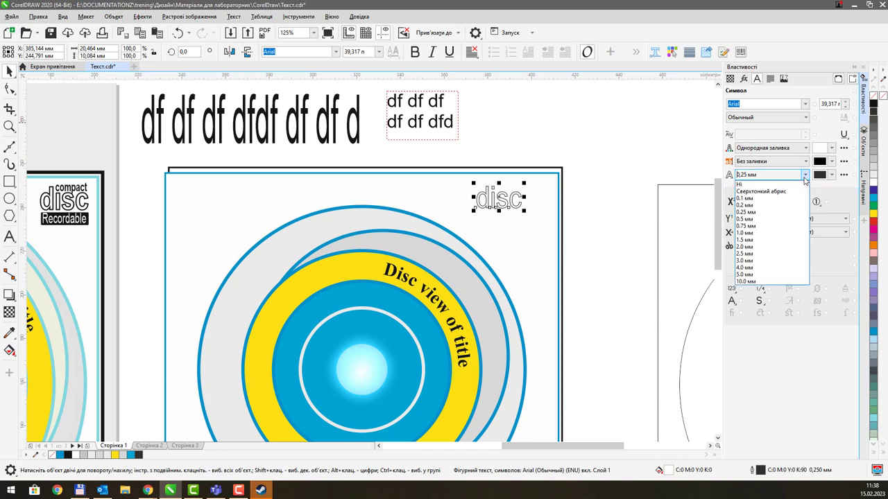
pyautogui.click(745, 218)
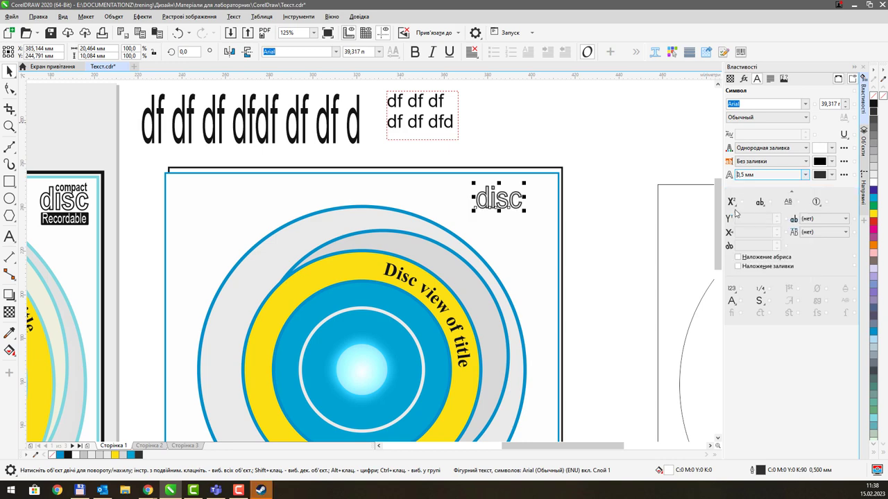
# Resize the outlined "disc" text to about 21.8 by 10.7 mm and position it closer to the cover's upper-right corner
pyautogui.moveTo(558, 181); pyautogui.dragTo(622, 183)
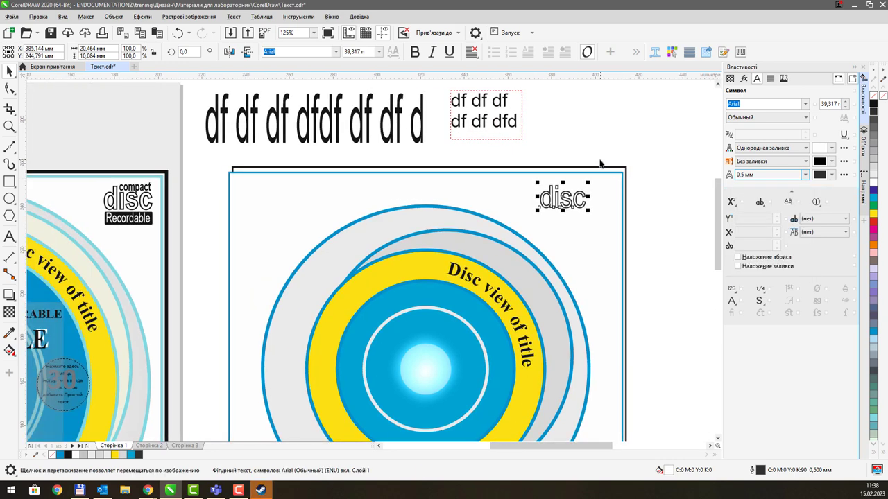
pyautogui.click(576, 138)
pyautogui.click(581, 202)
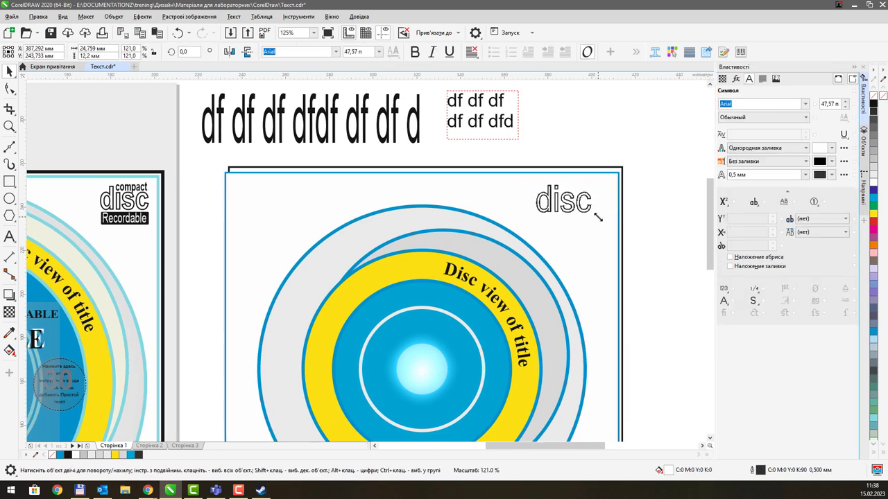
pyautogui.moveTo(595, 211); pyautogui.dragTo(598, 214)
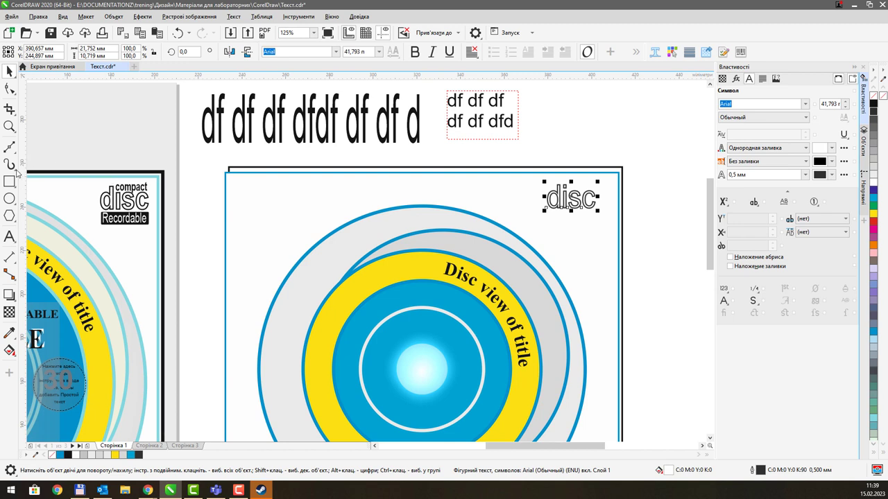
# Add the artistic text "compact" in the empty area above the cover's upper-right corner
pyautogui.click(10, 236)
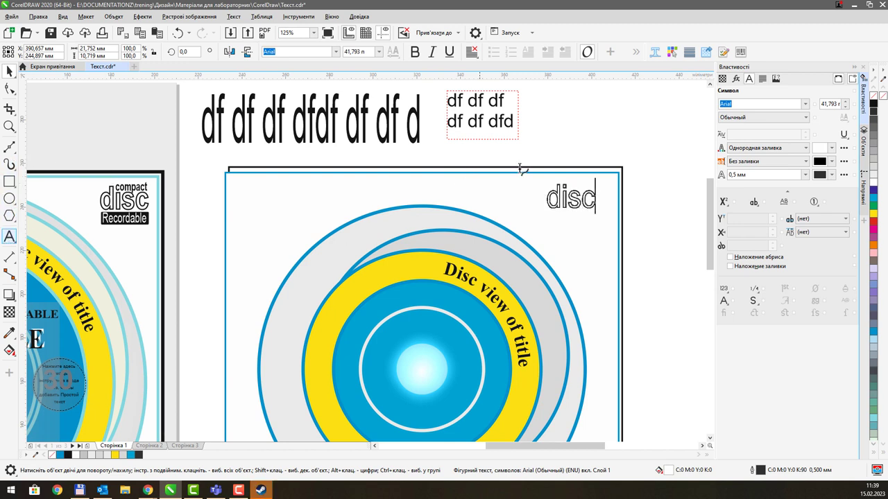
pyautogui.click(559, 149)
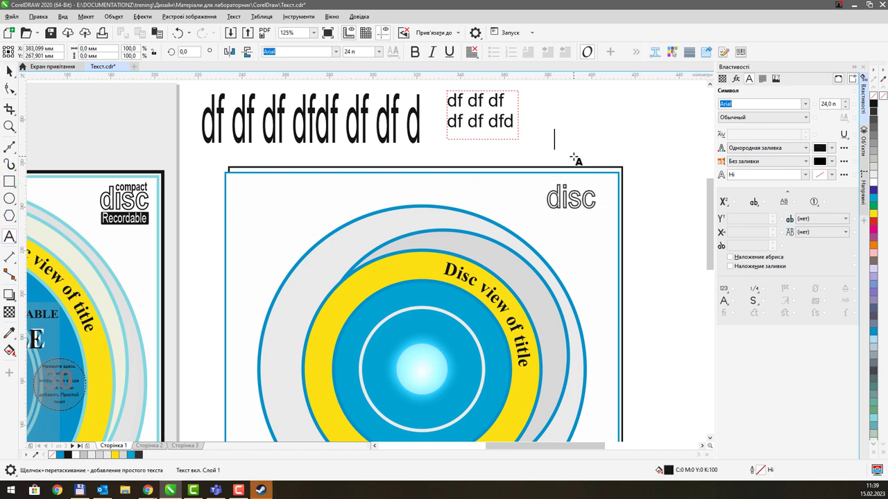
pyautogui.write('compact')
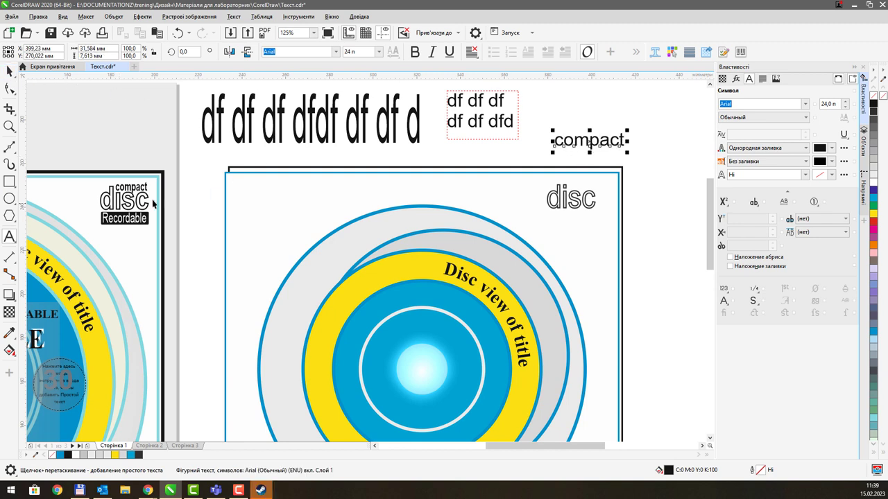
pyautogui.hotkey('ctrl', 'space')
# Convert the outlined "disc" text to curves
pyautogui.click(567, 192)
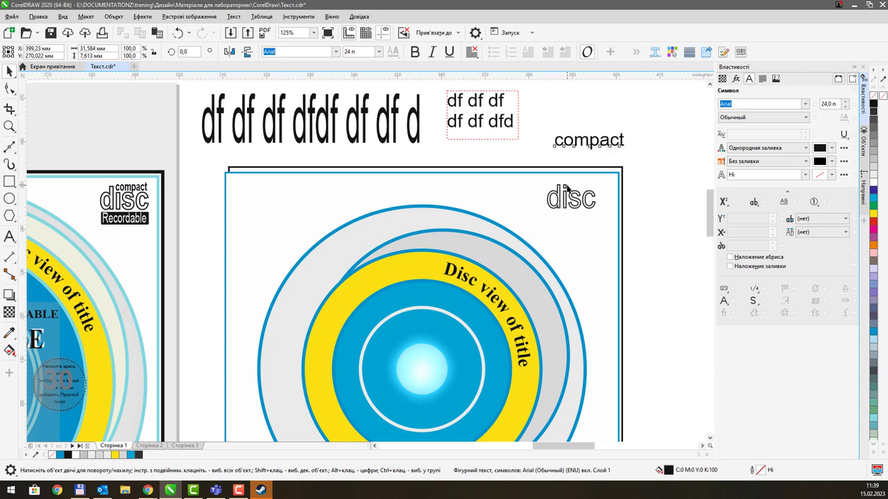
pyautogui.scroll(3, 567, 192)
pyautogui.click(562, 206)
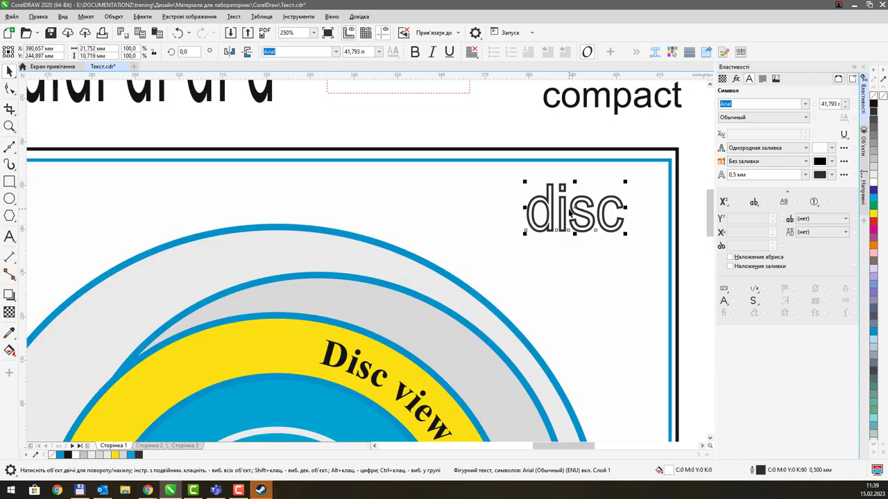
pyautogui.rightClick(560, 200)
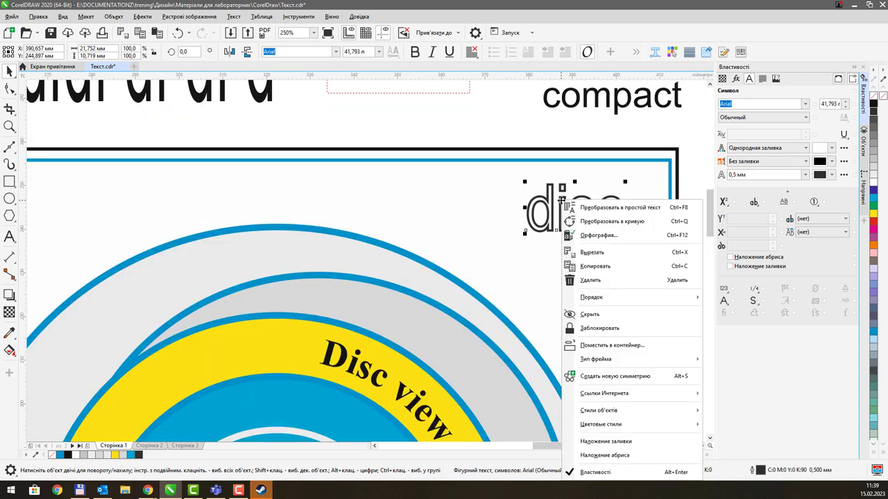
pyautogui.click(608, 222)
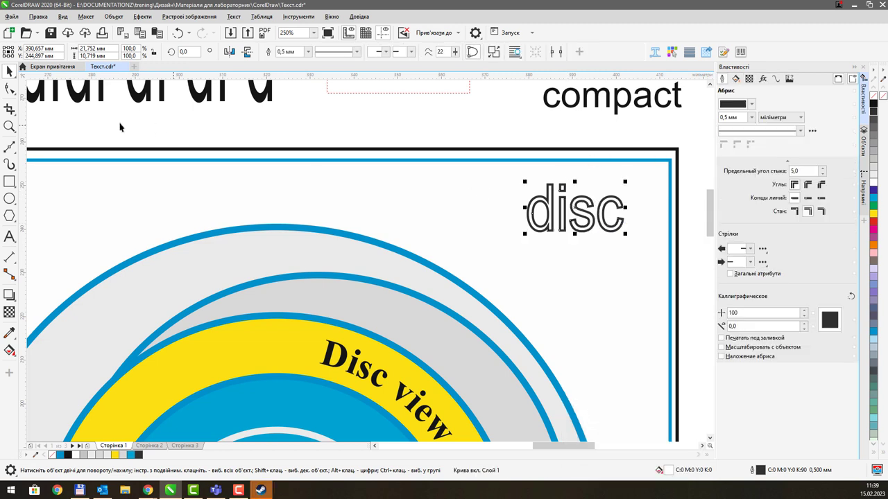
# Delete the nodes forming the dot of the letter "i" in the "disc" curves
pyautogui.click(10, 90)
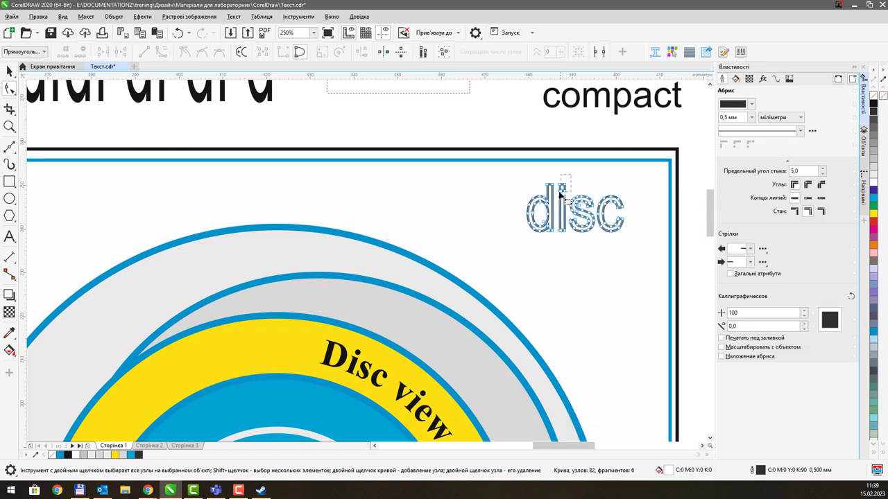
pyautogui.press('Delete')
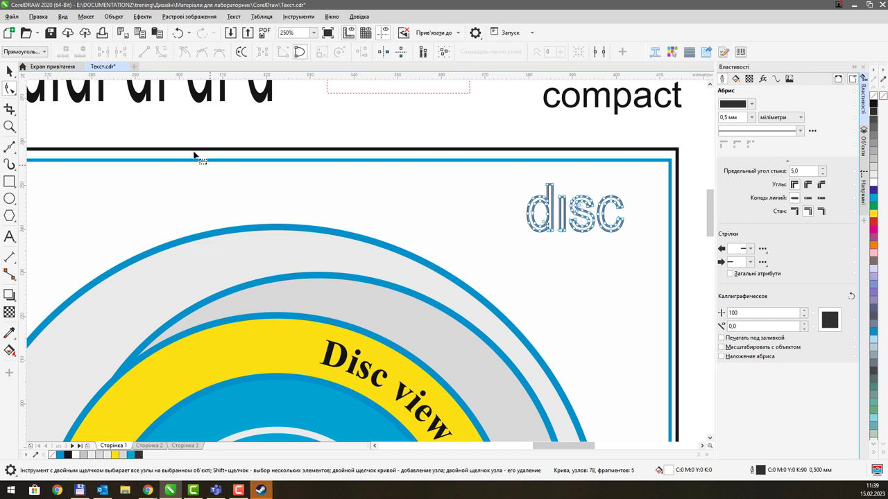
pyautogui.click(10, 70)
pyautogui.press('Escape')
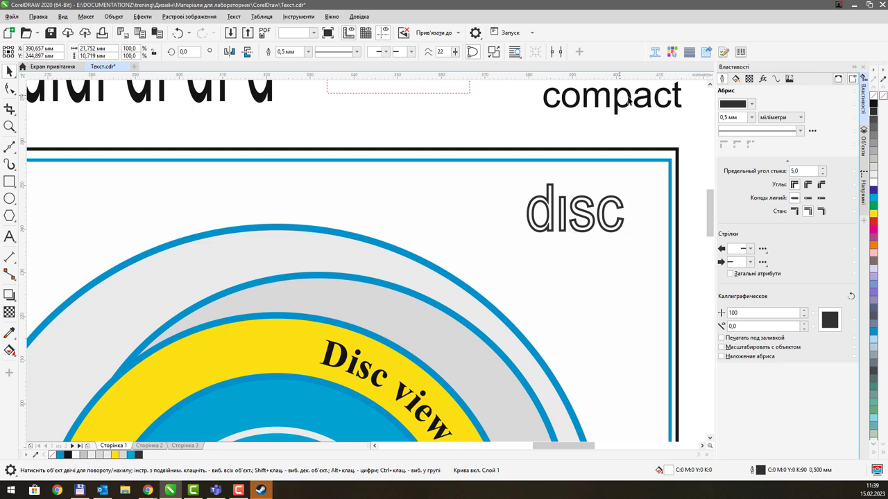
# Scale the "compact" text down to about 14.5 by 3.5 mm and place it just above the letters "isc" of the logo
pyautogui.click(619, 104)
pyautogui.moveTo(616, 99); pyautogui.dragTo(636, 189)
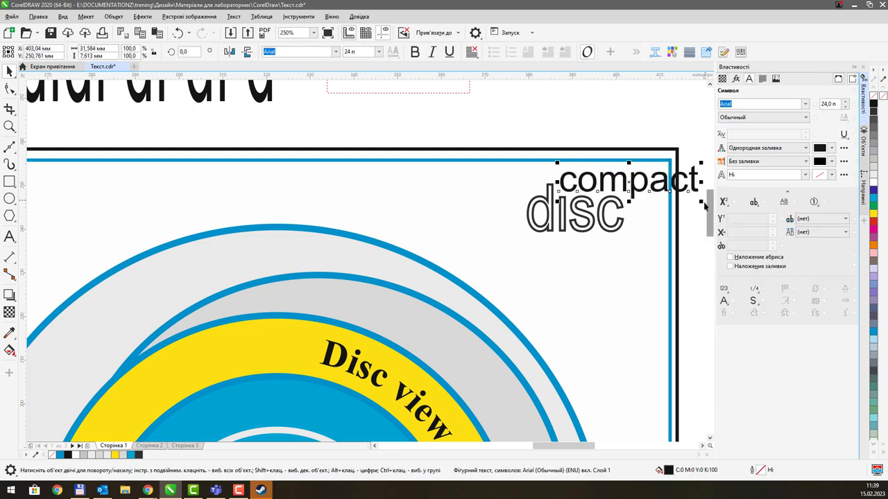
pyautogui.moveTo(701, 201); pyautogui.dragTo(671, 183)
pyautogui.moveTo(606, 180); pyautogui.dragTo(604, 191)
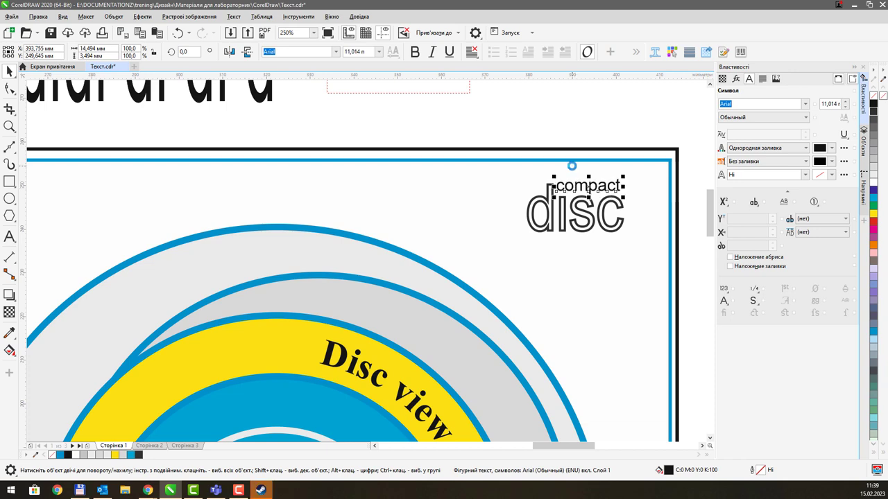
pyautogui.scroll(-2, 572, 170)
pyautogui.moveTo(546, 158); pyautogui.dragTo(560, 182)
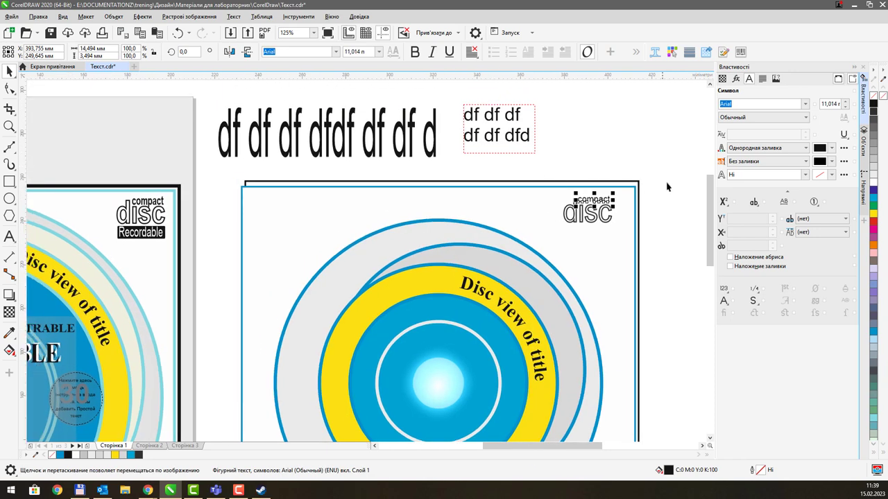
# Make the "compact" text bold and deselect it
pyautogui.click(415, 51)
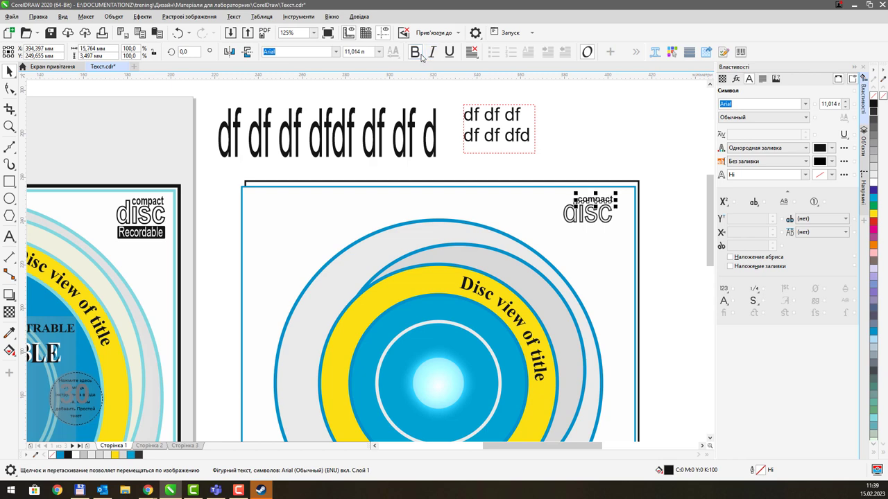
pyautogui.scroll(2, 593, 201)
pyautogui.scroll(-2, 594, 189)
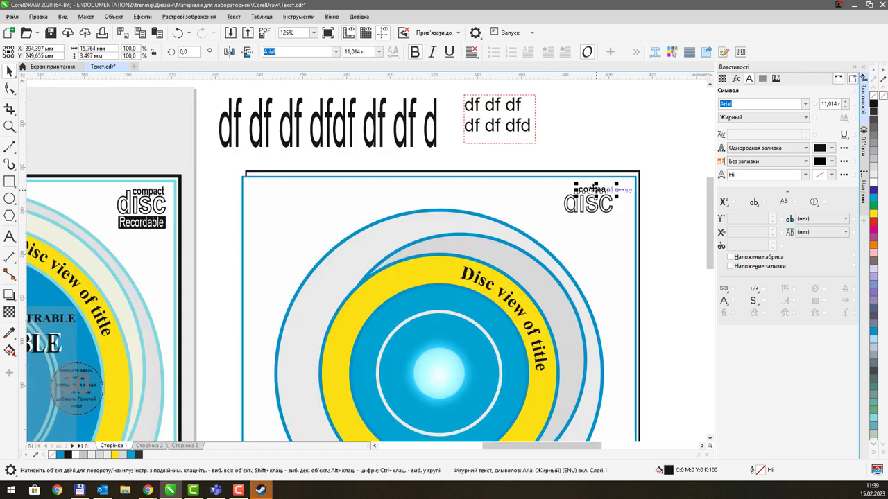
pyautogui.click(616, 141)
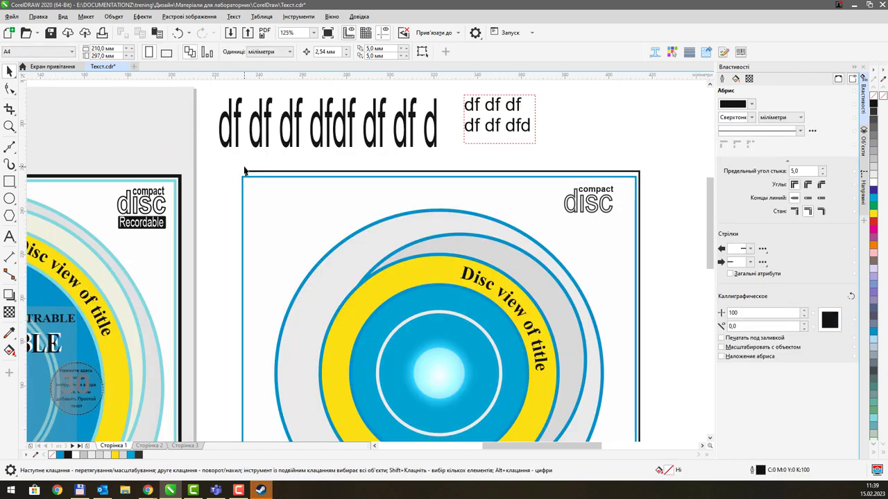
# Draw a rectangle about 22.6 by 6.4 mm beneath the "disc" lettering and round its corners to a radius of about 1.5 mm
pyautogui.press('F6')
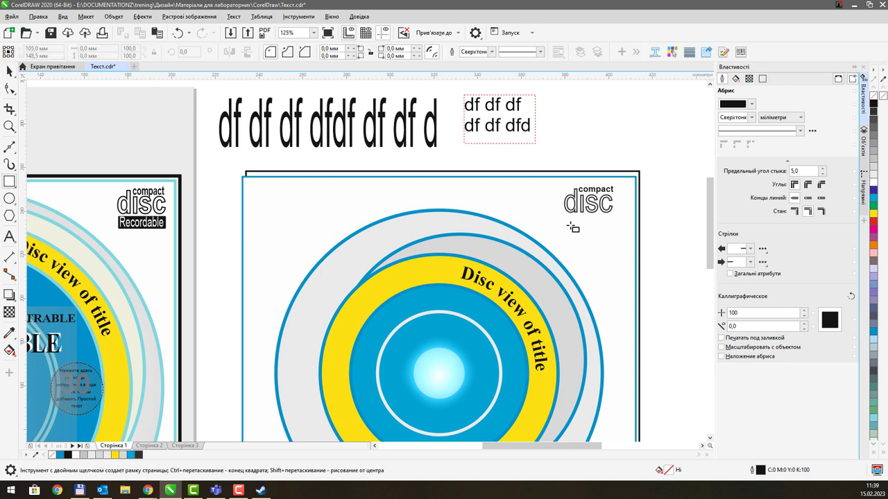
pyautogui.moveTo(565, 216); pyautogui.dragTo(617, 232)
pyautogui.click(10, 88)
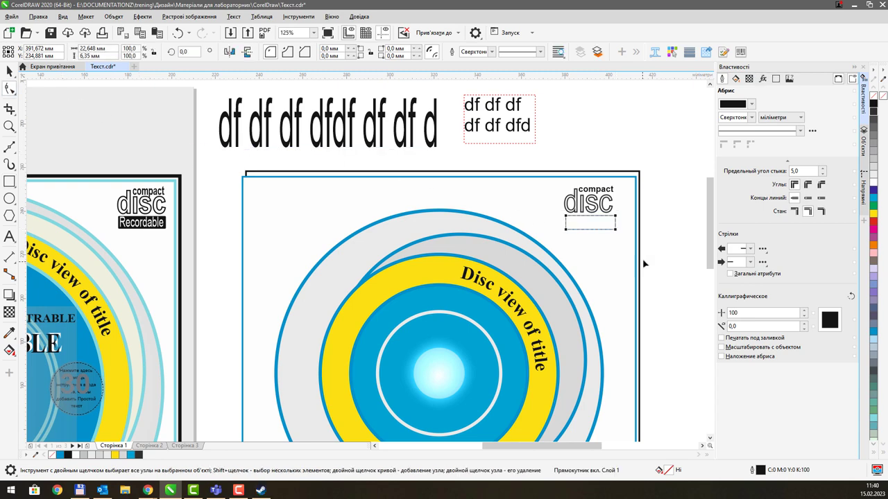
pyautogui.scroll(2, 619, 233)
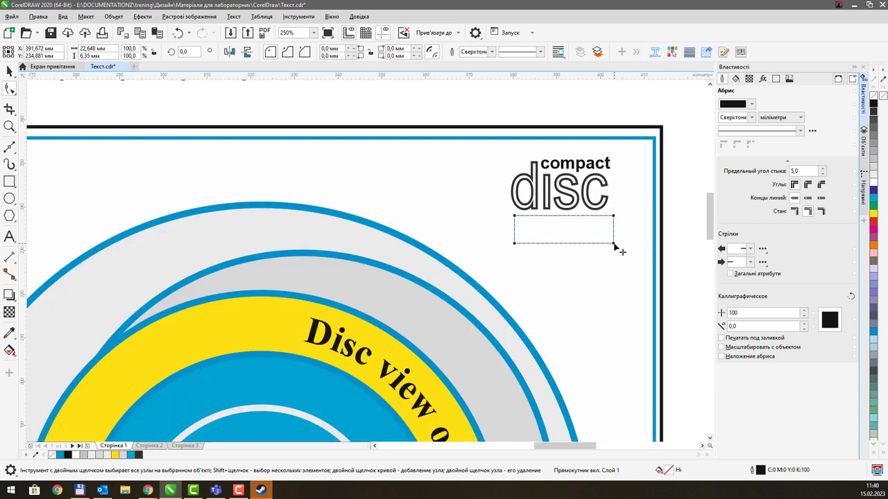
pyautogui.moveTo(613, 244); pyautogui.dragTo(608, 240)
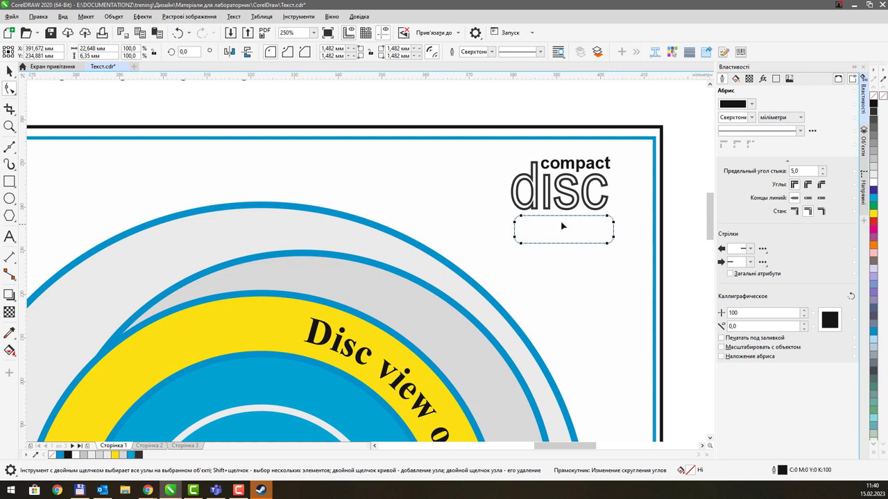
# Fill the rounded rectangle beneath the "disc" lettering with 80% black
pyautogui.scroll(-2, 517, 166)
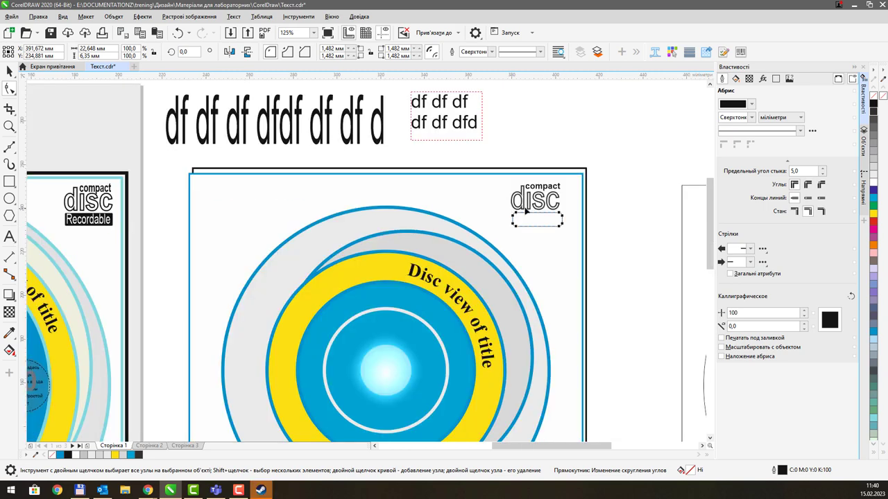
pyautogui.scroll(2, 538, 161)
pyautogui.click(873, 131)
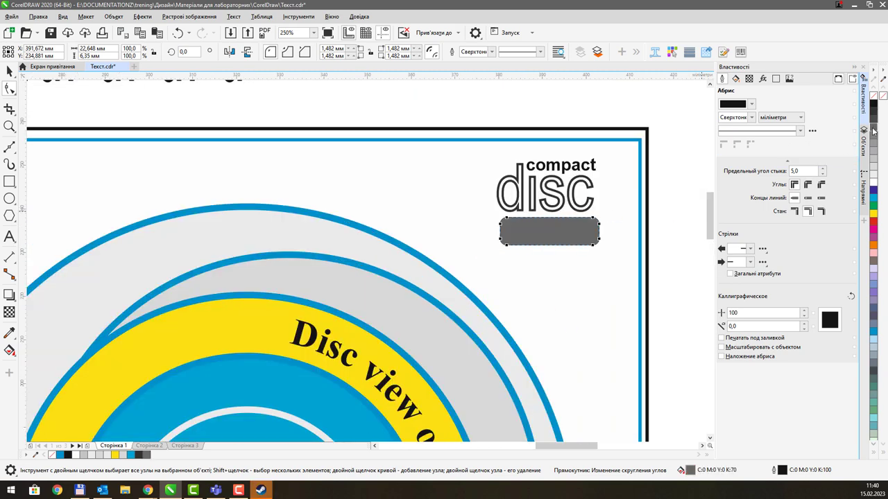
pyautogui.scroll(-2, 508, 164)
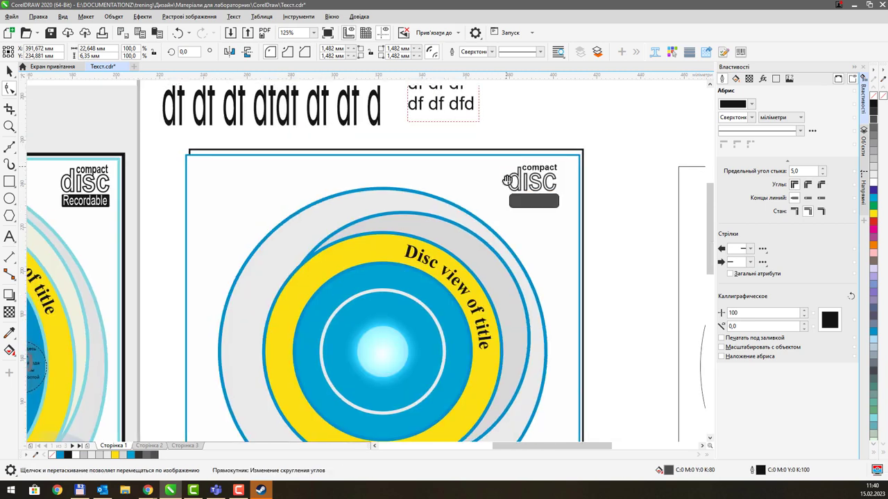
pyautogui.scroll(2, 506, 213)
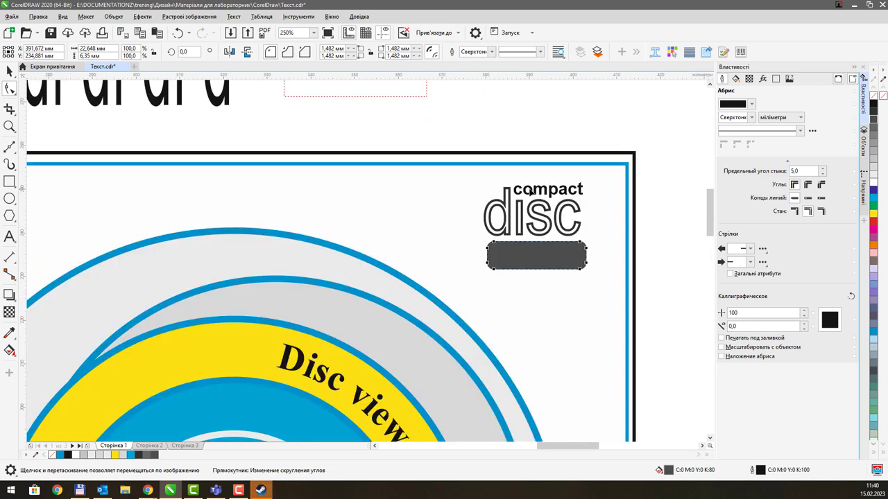
pyautogui.scroll(-2, 382, 196)
pyautogui.hscroll(-3, 347, 191)
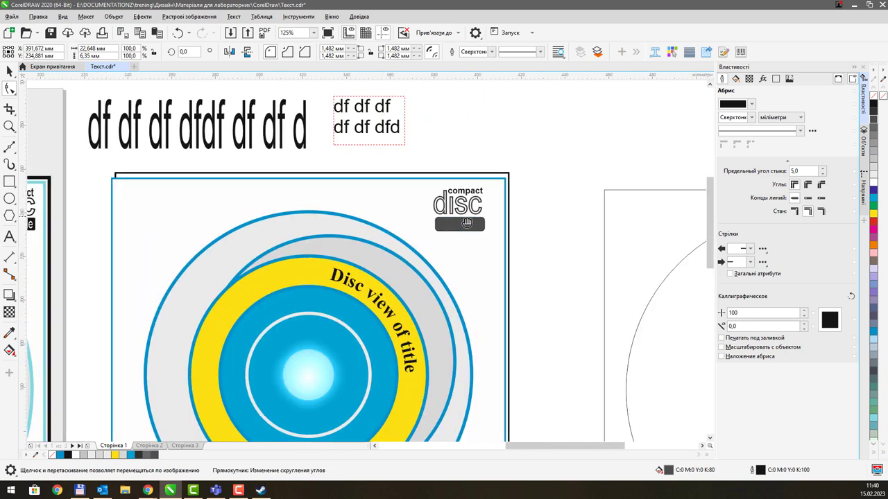
# Add the Arial text "Recordable" and scale it down to about 16.9 by 2.5 mm, placing it on the dark rounded rectangle
pyautogui.click(10, 182)
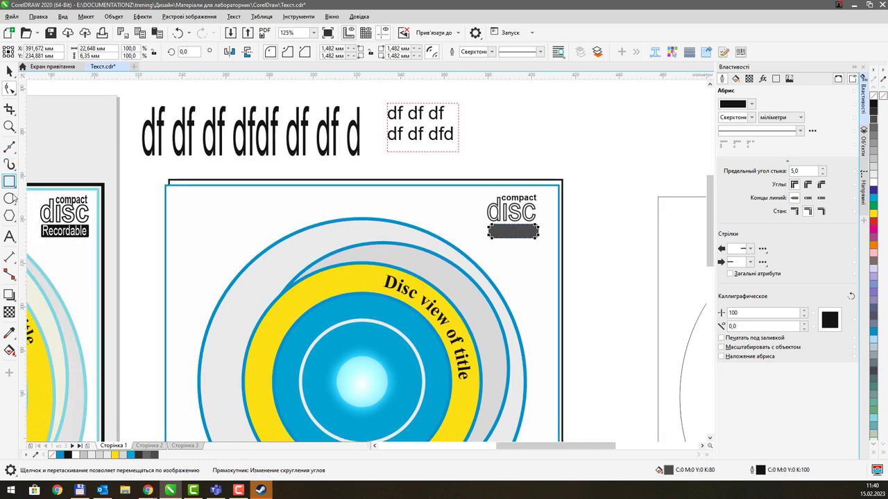
pyautogui.click(11, 237)
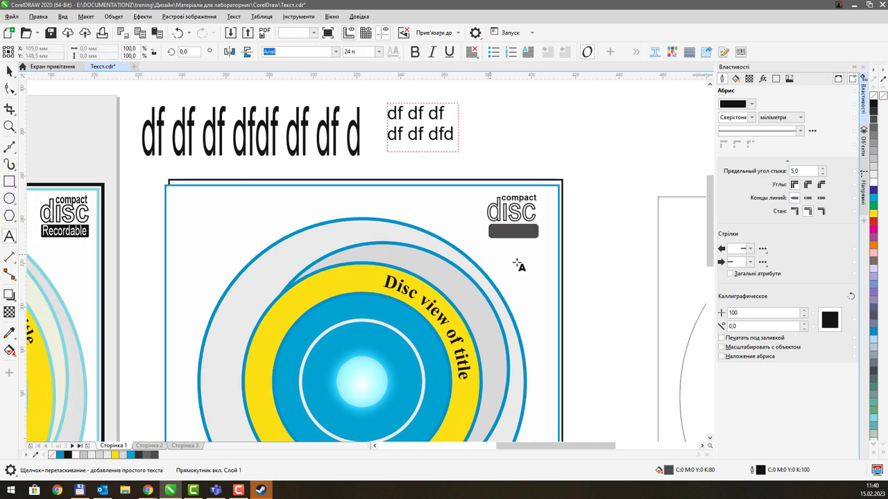
pyautogui.click(490, 256)
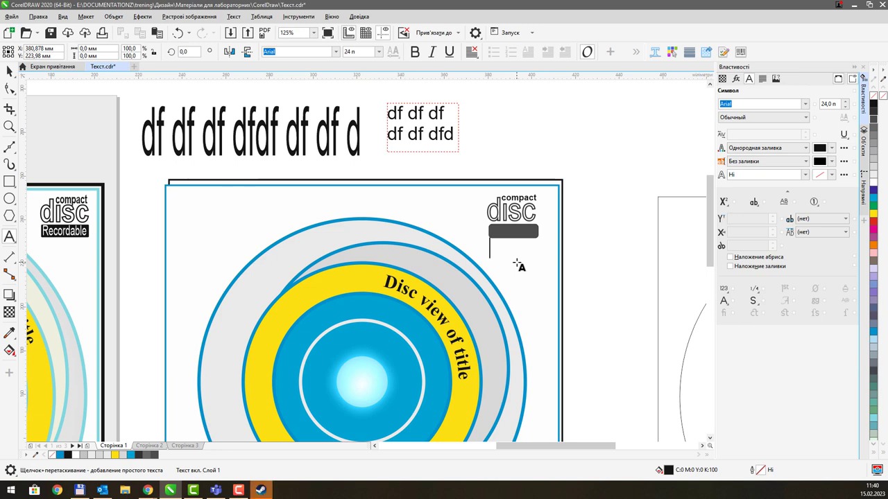
pyautogui.write('Record')
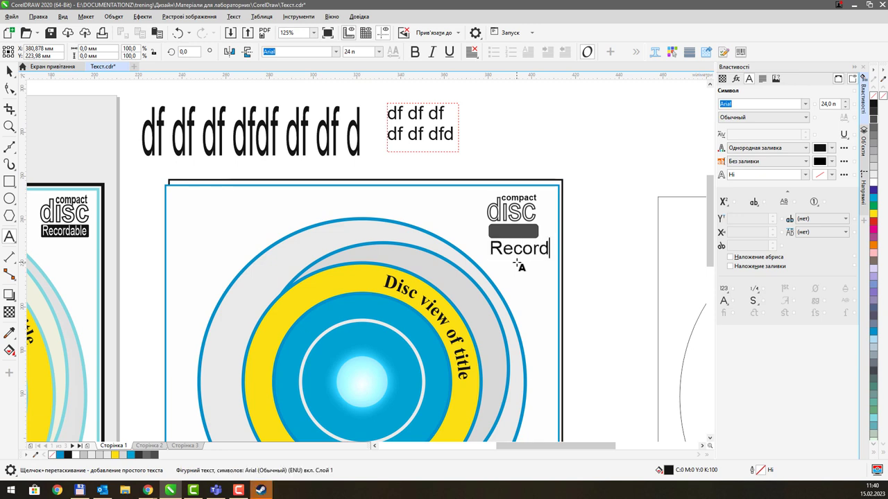
pyautogui.write('able')
pyautogui.click(9, 70)
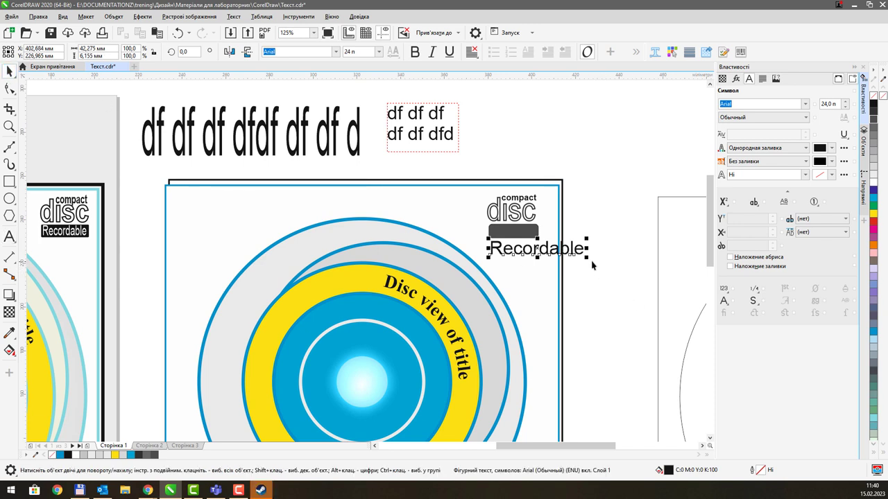
pyautogui.moveTo(587, 257); pyautogui.dragTo(520, 231)
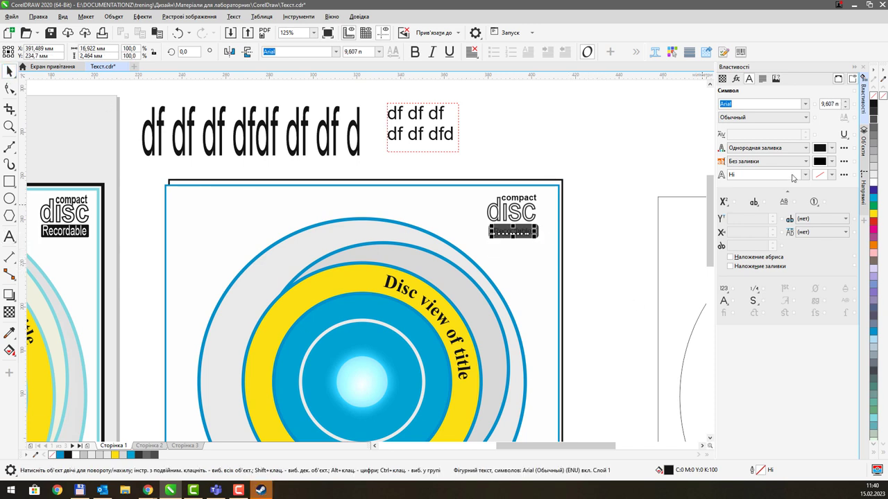
# Make the "Recordable" text white without an outline, enlarge it to about 18.7 by 2.7 mm and centre it on the dark rectangle
pyautogui.rightClick(873, 181)
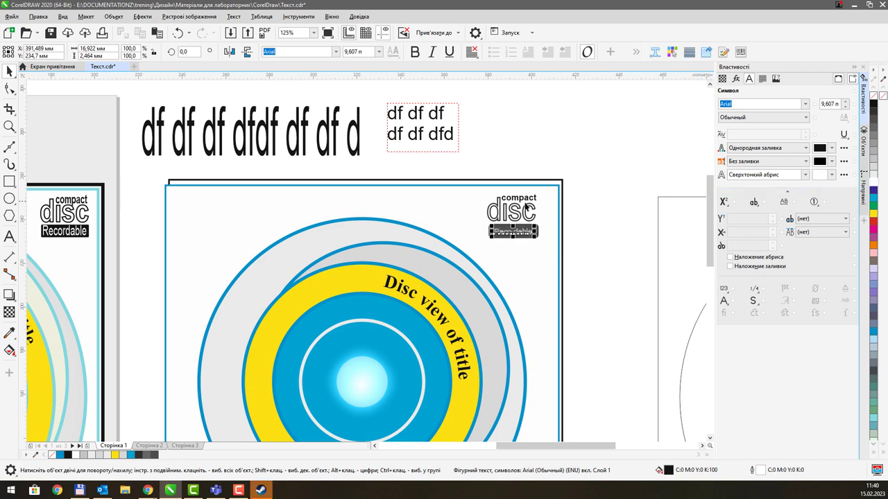
pyautogui.scroll(2, 511, 222)
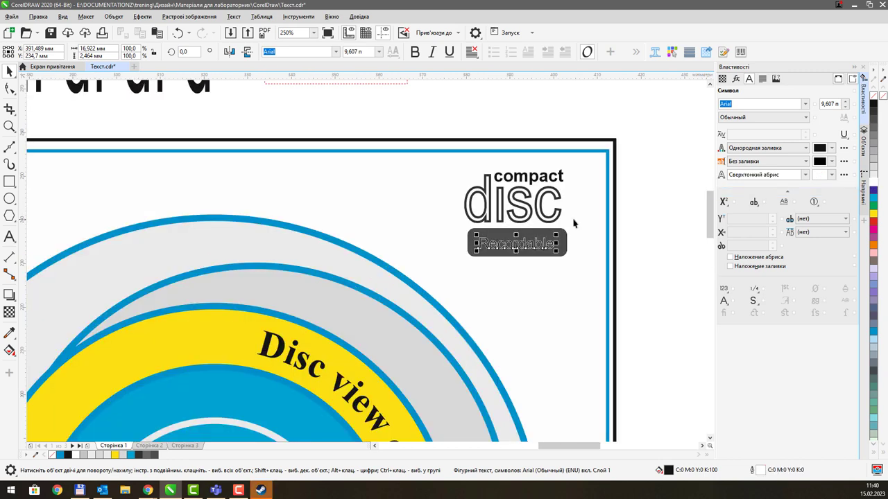
pyautogui.click(874, 188)
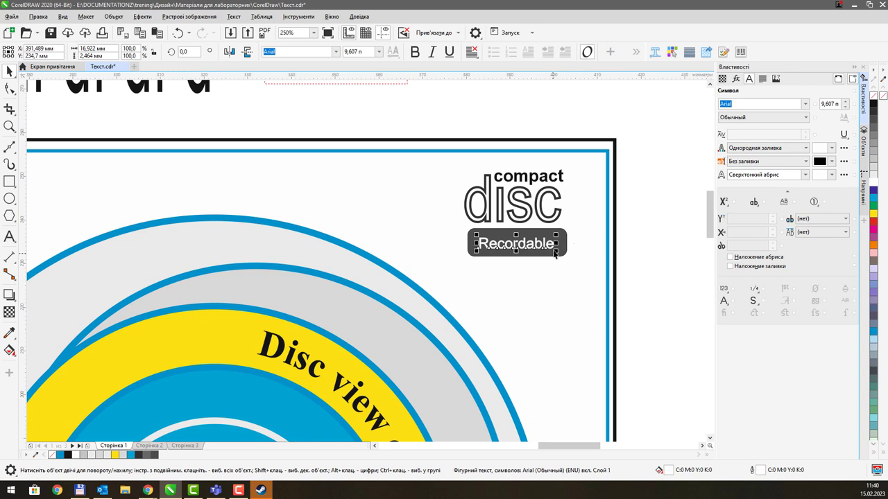
pyautogui.moveTo(555, 253); pyautogui.dragTo(562, 254)
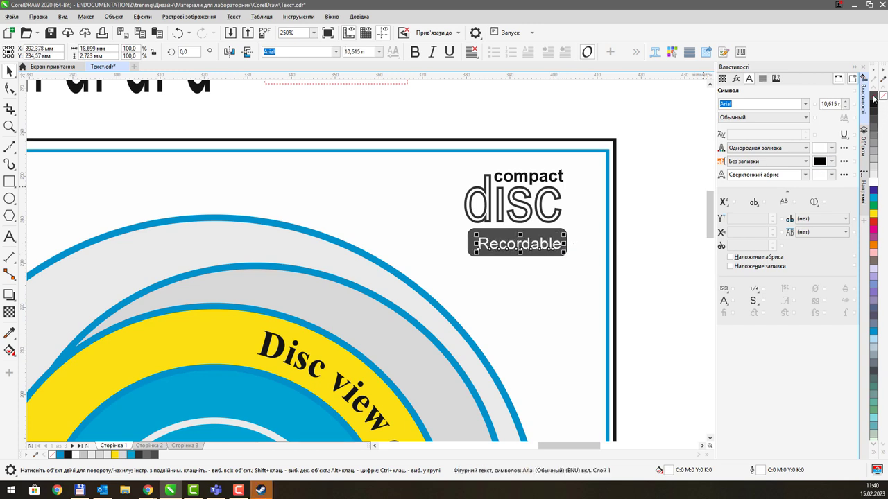
pyautogui.rightClick(874, 97)
pyautogui.moveTo(534, 248); pyautogui.dragTo(534, 246)
pyautogui.scroll(-2, 506, 197)
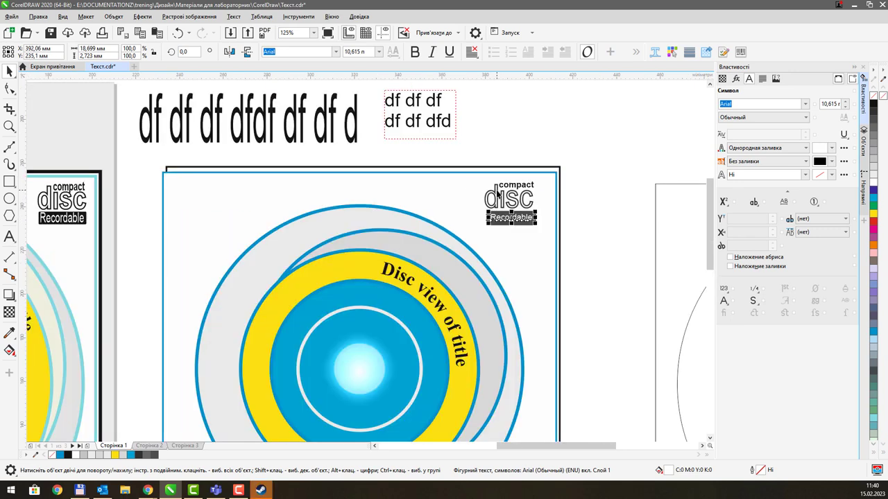
# Group the four objects of the "compact disc Recordable" logo
pyautogui.click(596, 174)
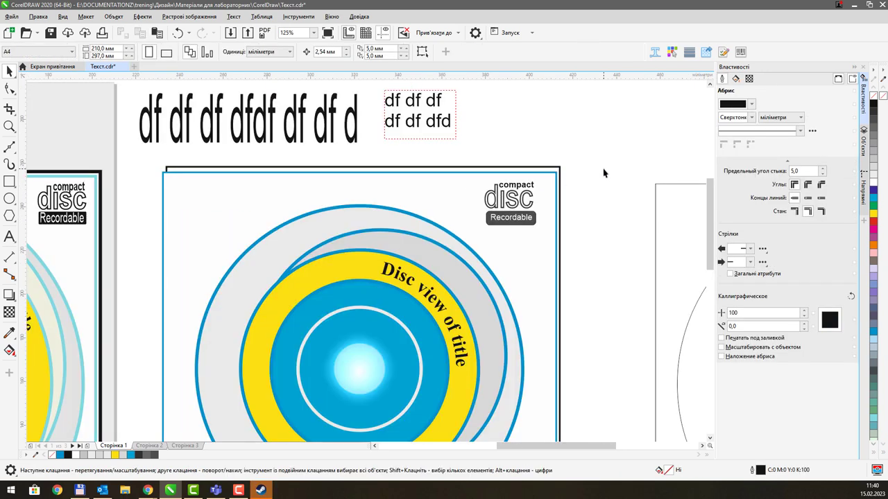
pyautogui.moveTo(484, 236); pyautogui.dragTo(544, 175)
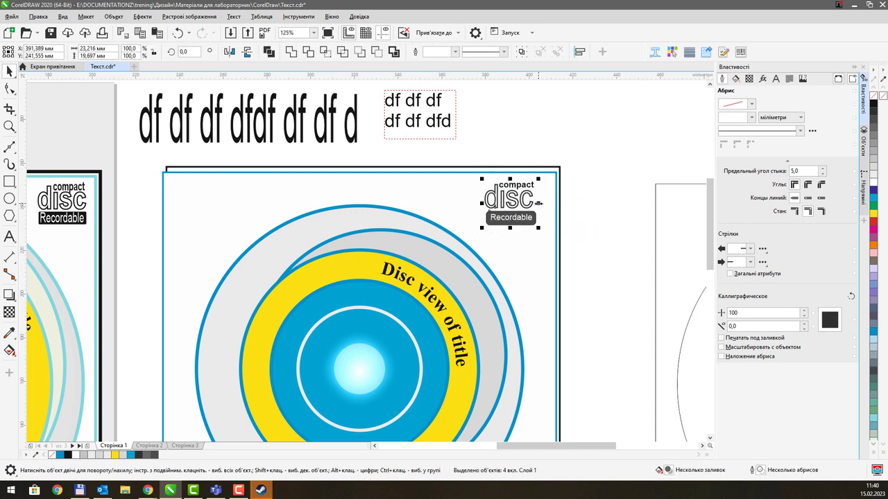
pyautogui.hotkey('ctrl', 'g')
pyautogui.rightClick(525, 199)
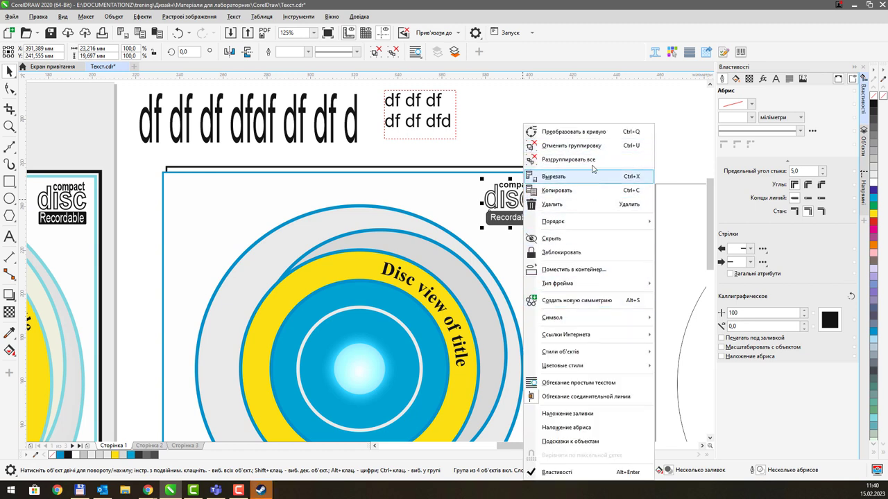
pyautogui.click(428, 190)
# Draw a circle in the cover's lower-right corner, fit it against the edges and enlarge it to about 50.3 mm in diameter
pyautogui.moveTo(447, 191); pyautogui.dragTo(508, 194)
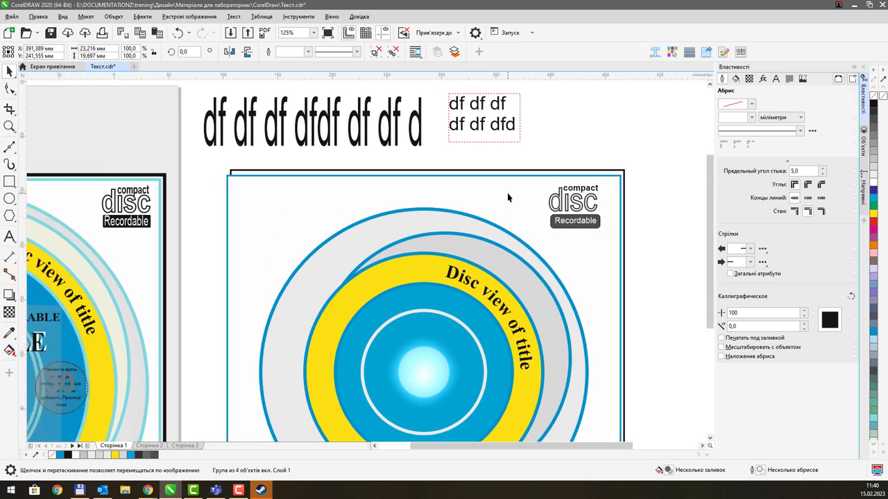
pyautogui.scroll(-5, 420, 197)
pyautogui.moveTo(424, 226); pyautogui.dragTo(437, 255)
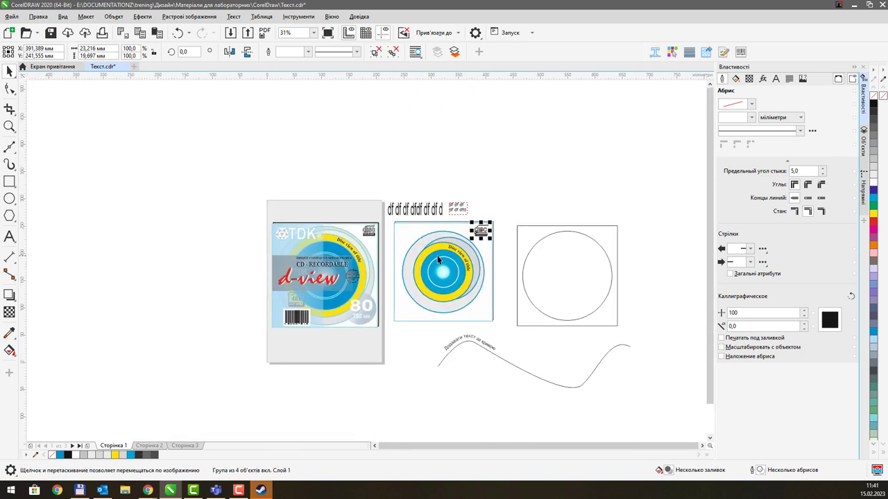
pyautogui.scroll(3, 437, 255)
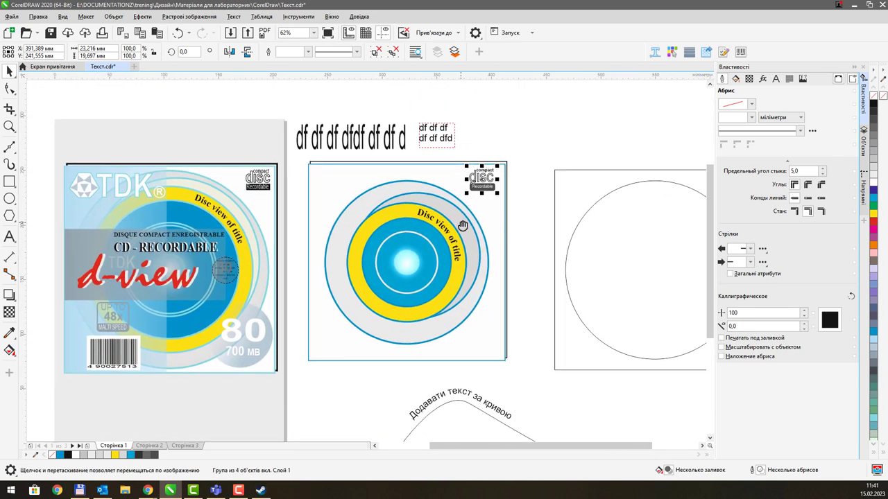
pyautogui.moveTo(481, 300); pyautogui.dragTo(484, 287)
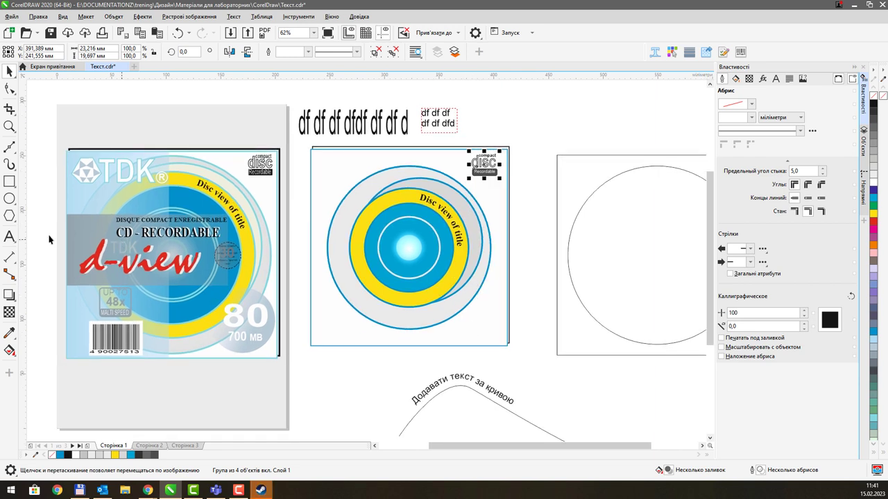
pyautogui.click(9, 199)
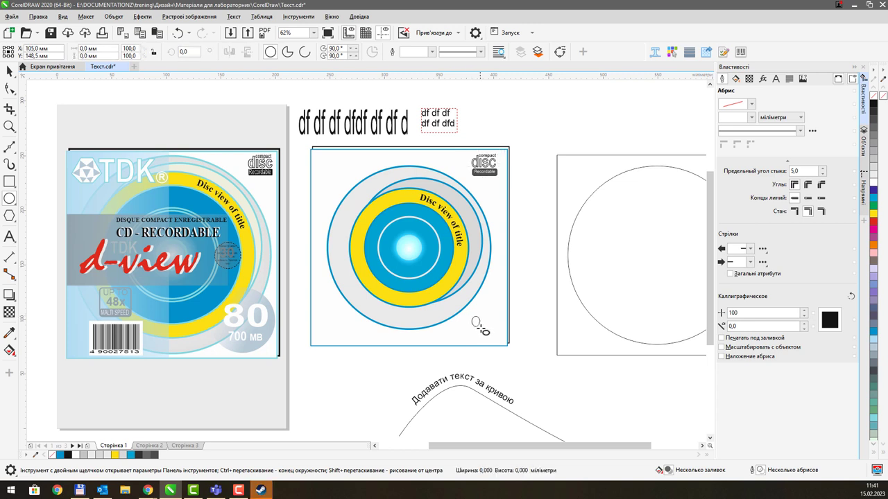
pyautogui.moveTo(472, 317); pyautogui.dragTo(520, 362)
pyautogui.press('space')
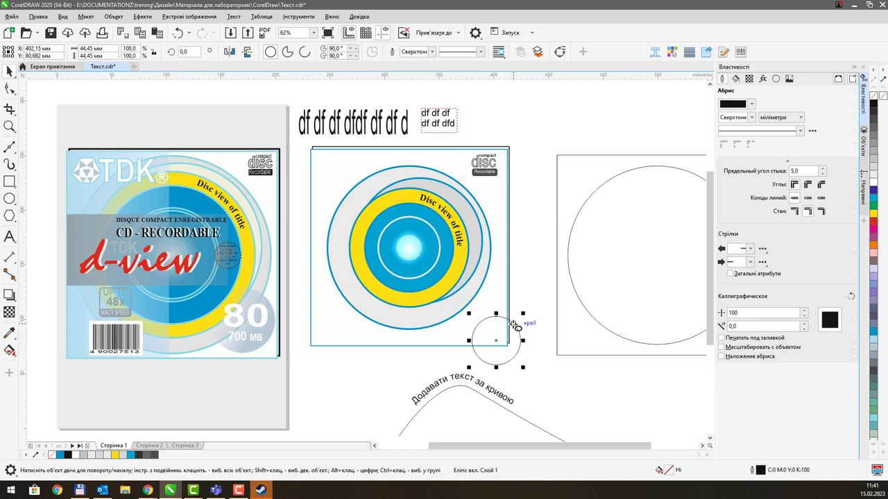
pyautogui.moveTo(496, 310); pyautogui.dragTo(498, 306)
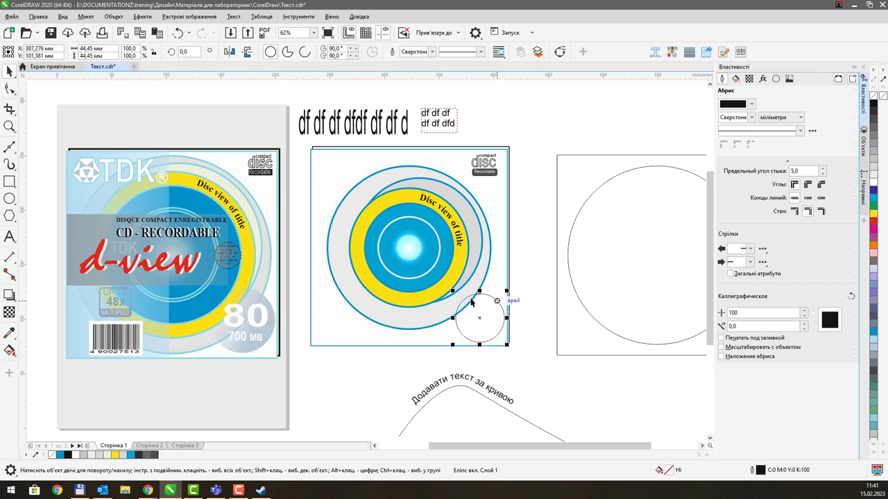
pyautogui.moveTo(452, 290); pyautogui.dragTo(446, 285)
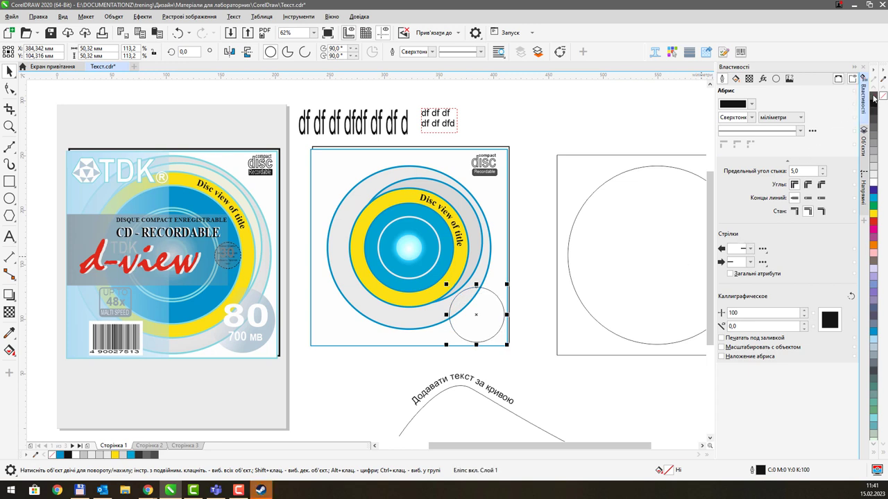
# Remove the corner circle's outline and fill it with pale blue C:41 M:11 Y:9 K:1
pyautogui.rightClick(882, 96)
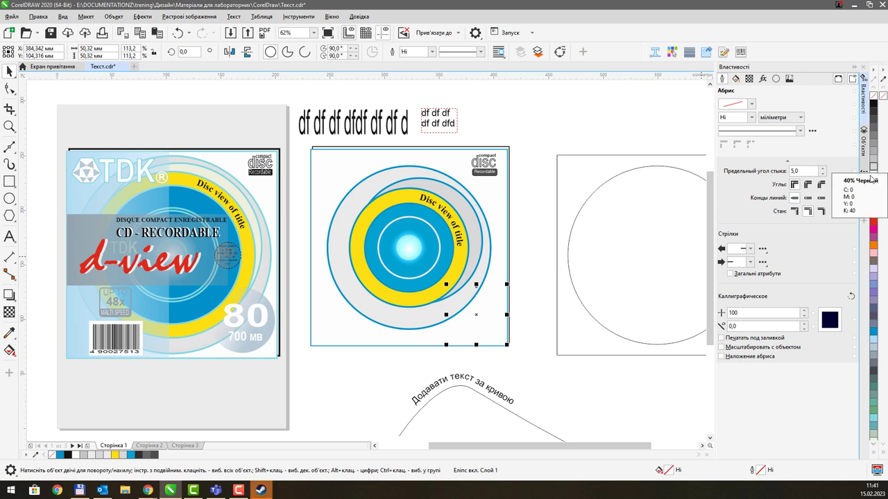
pyautogui.click(875, 201)
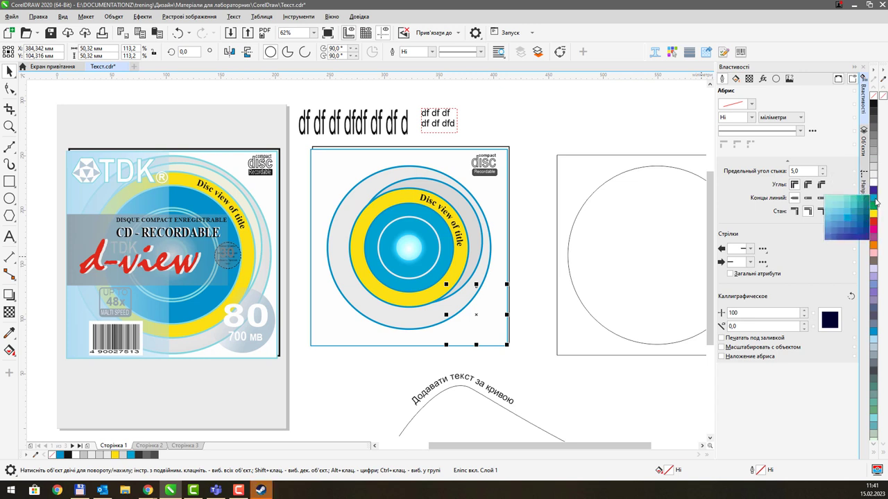
pyautogui.click(831, 202)
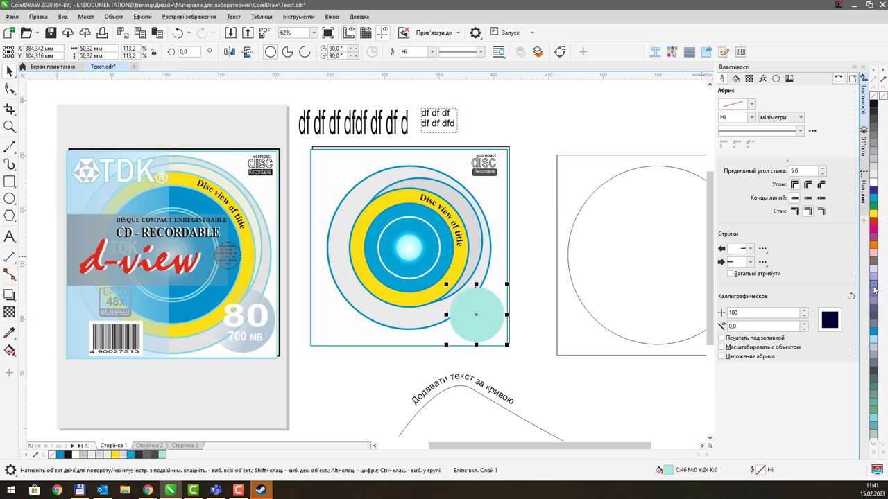
pyautogui.click(874, 290)
pyautogui.click(828, 283)
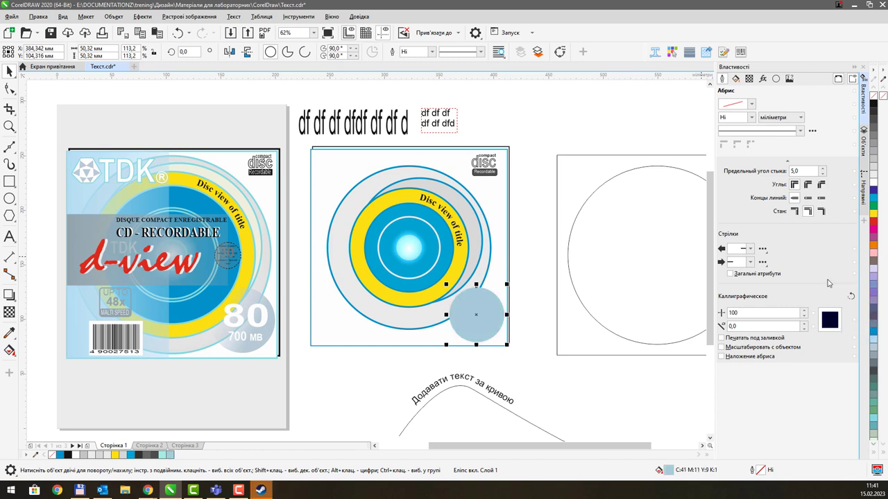
# Apply a linear fountain transparency to the corner circle at about 125.9°, fading from 0 at its lower right to 100 at its upper left
pyautogui.moveTo(490, 219); pyautogui.dragTo(516, 229)
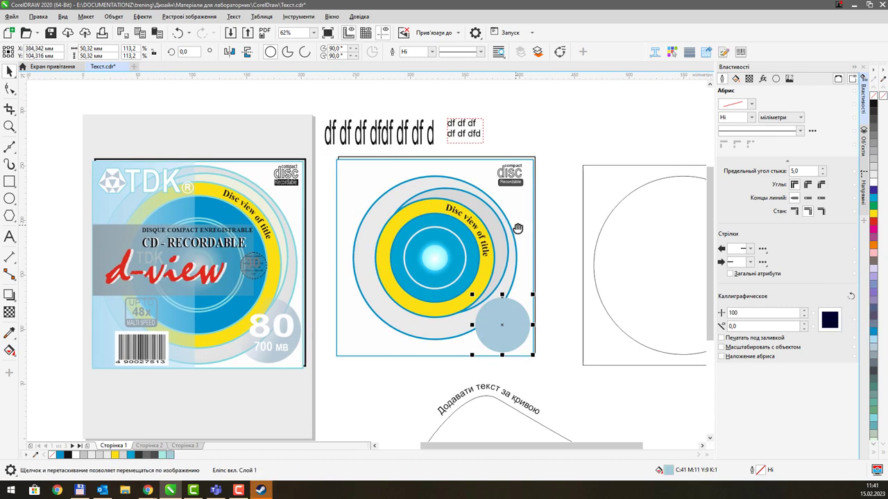
pyautogui.click(10, 312)
pyautogui.moveTo(498, 328); pyautogui.dragTo(474, 294)
pyautogui.moveTo(497, 327); pyautogui.dragTo(518, 338)
pyautogui.click(476, 297)
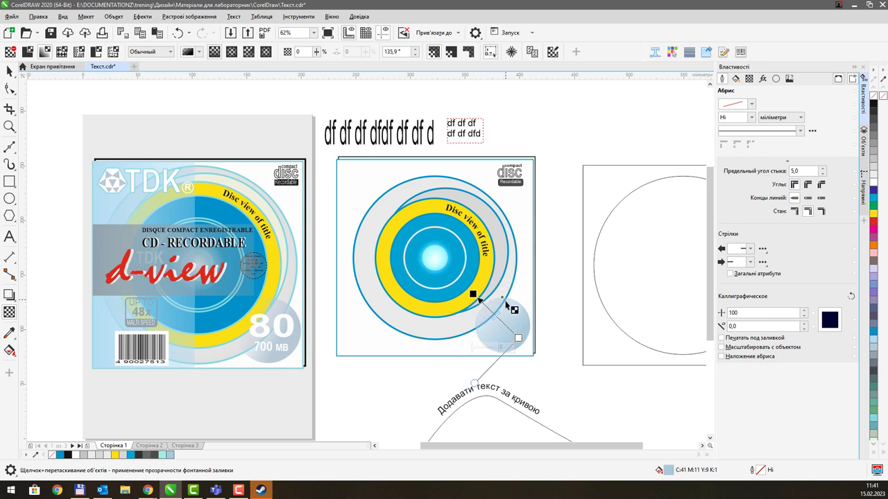
pyautogui.moveTo(473, 294); pyautogui.dragTo(481, 296)
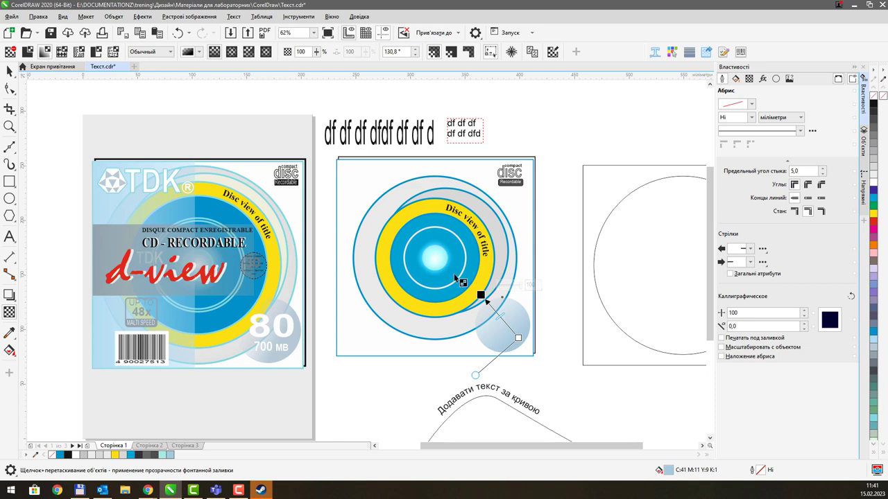
pyautogui.moveTo(518, 338)
pyautogui.mouseDown()
pyautogui.moveTo(524, 340)
pyautogui.moveTo(513, 340)
pyautogui.mouseUp()
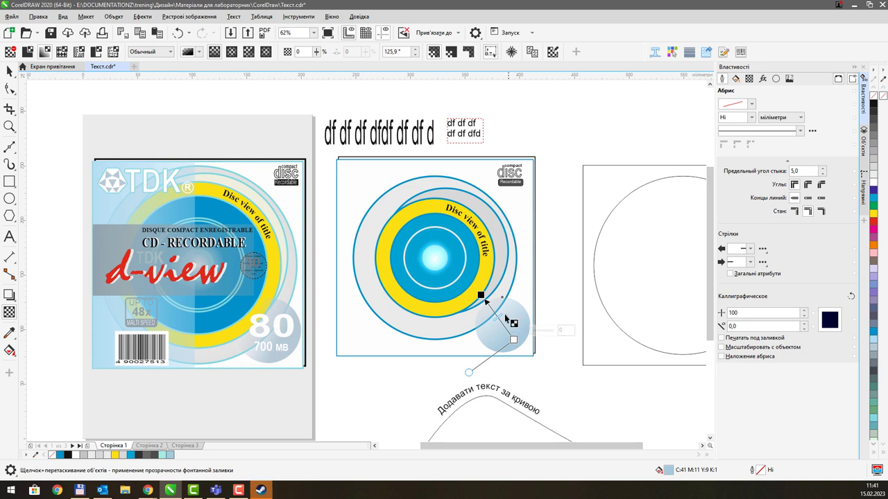
# Move the translucent corner circle slightly inward, away from the cover's right and bottom edges
pyautogui.click(525, 256)
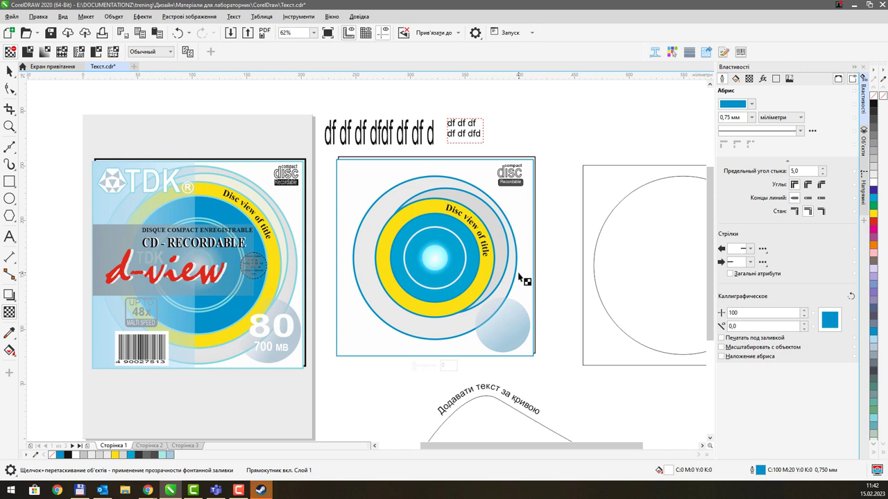
pyautogui.press('space')
pyautogui.click(516, 320)
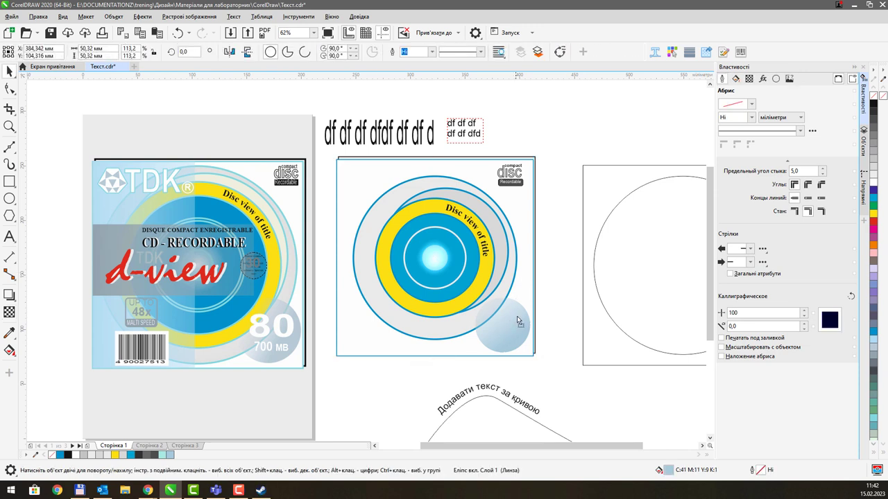
pyautogui.moveTo(517, 320); pyautogui.dragTo(510, 321)
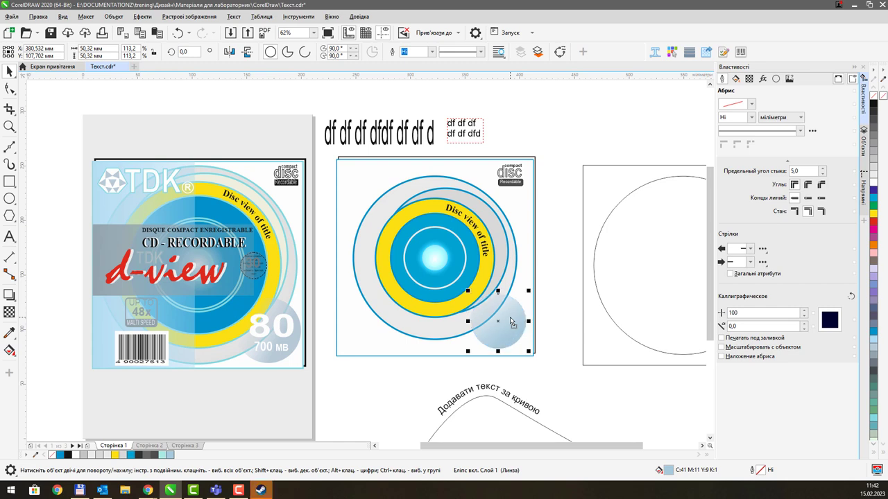
pyautogui.click(556, 225)
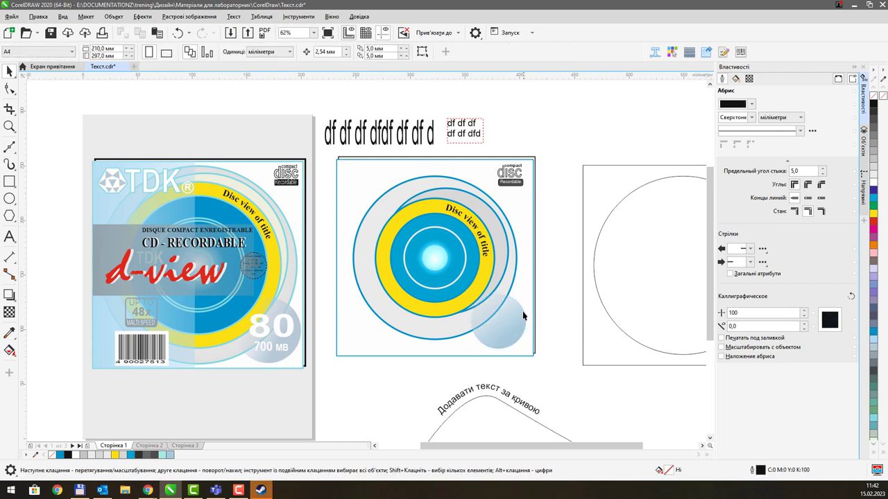
pyautogui.scroll(2, 510, 318)
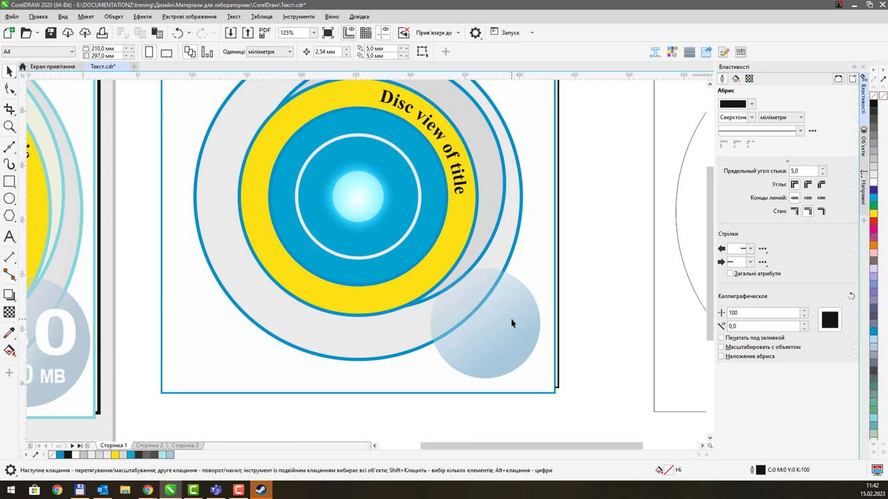
pyautogui.scroll(-2, 510, 319)
# Add the artistic text "80" in Arial, enlarge it to about 69.7 pt and centre it on the corner circle
pyautogui.click(9, 237)
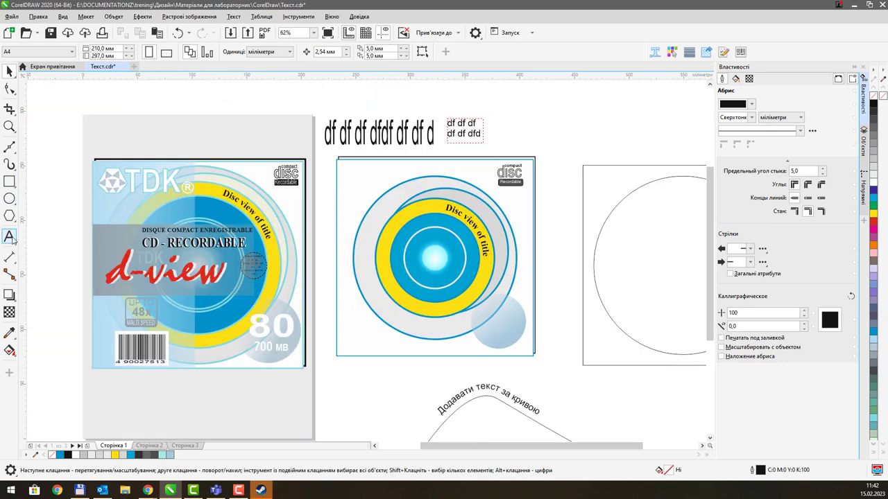
pyautogui.click(450, 351)
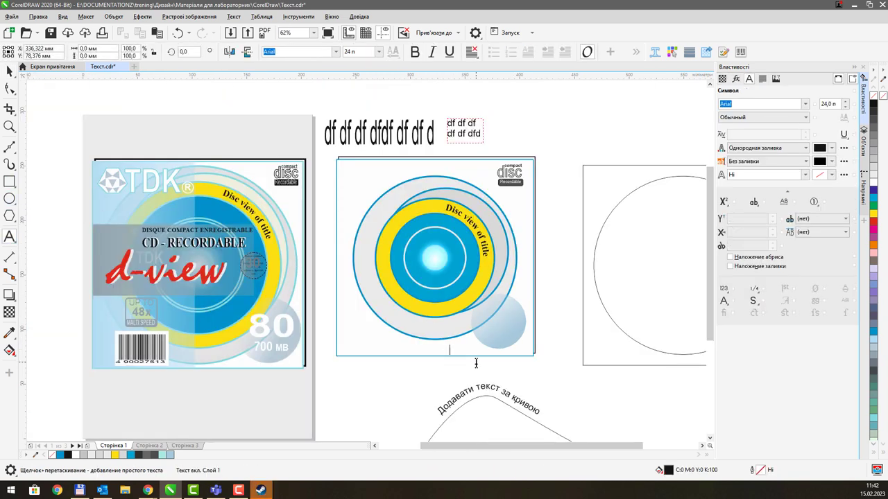
pyautogui.write('80')
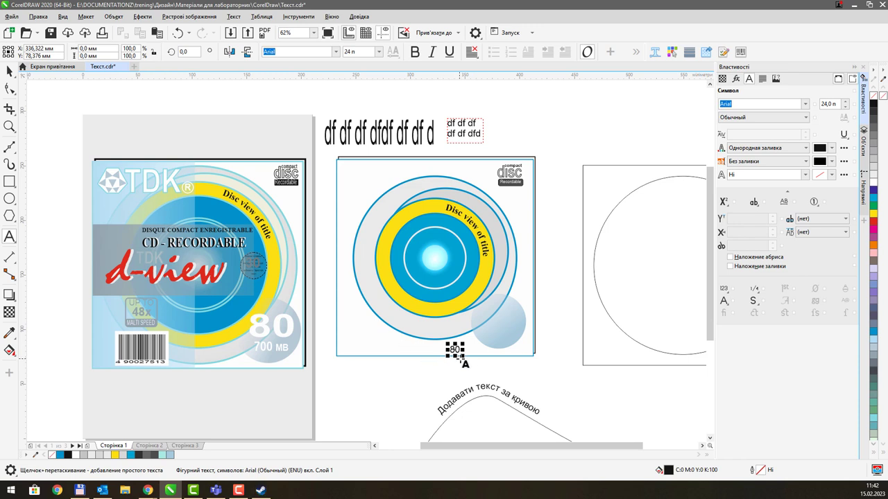
pyautogui.moveTo(464, 356); pyautogui.dragTo(499, 321)
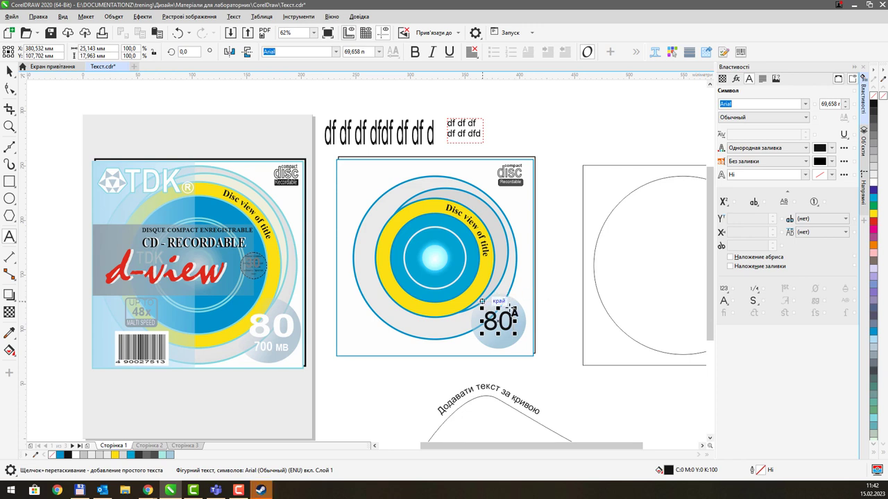
# Make the "80" text bold and fill it with white
pyautogui.click(415, 51)
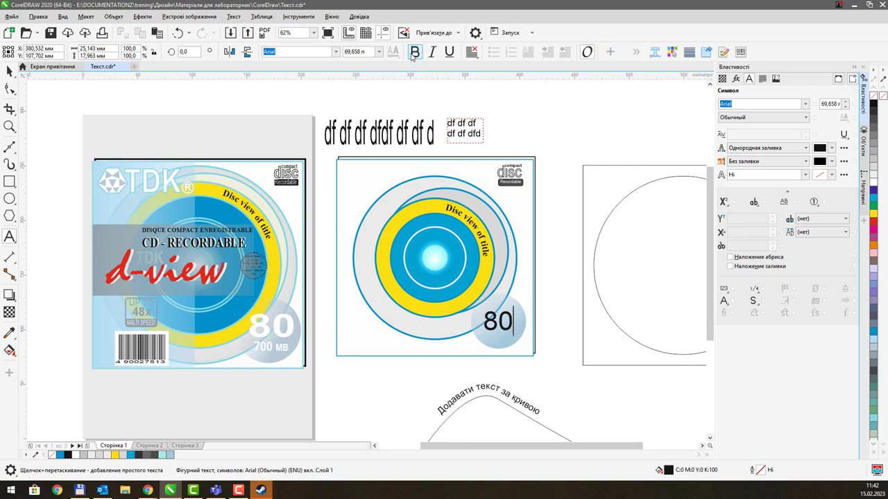
pyautogui.click(9, 72)
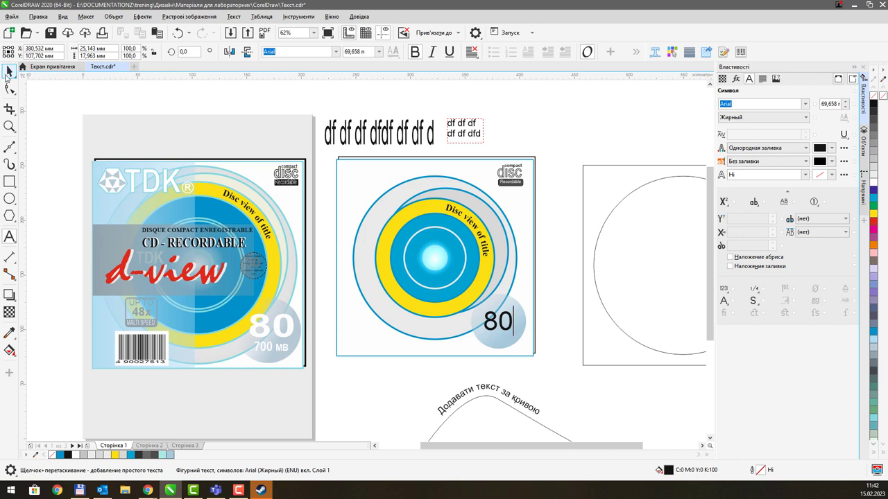
pyautogui.click(414, 52)
pyautogui.click(415, 52)
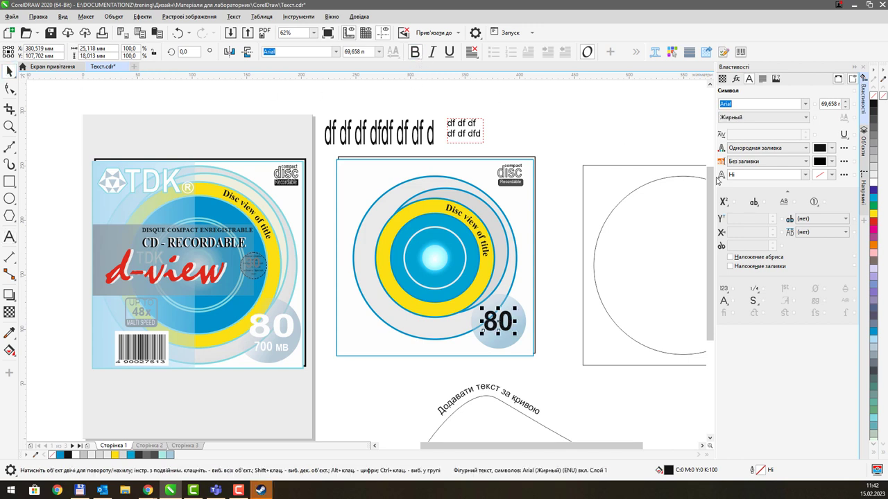
pyautogui.click(874, 183)
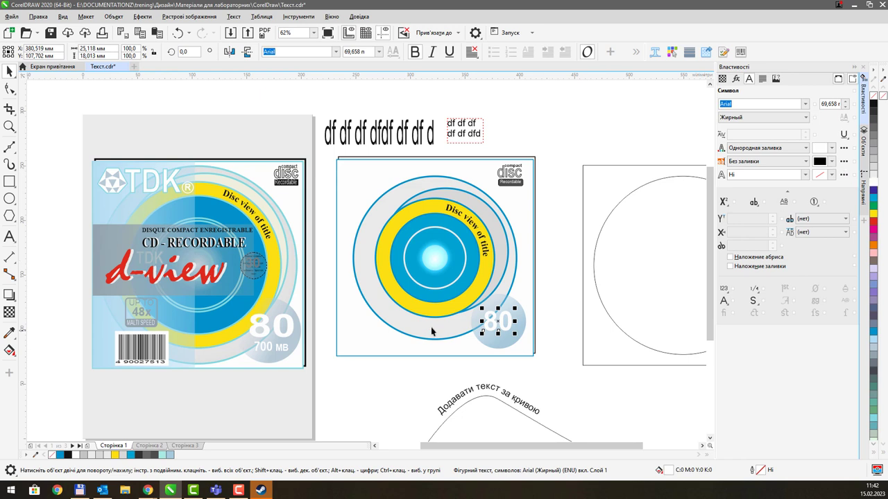
# Add the artistic text "700 MB" in Arial 24 pt just below the cover's bottom edge
pyautogui.click(10, 236)
pyautogui.click(468, 364)
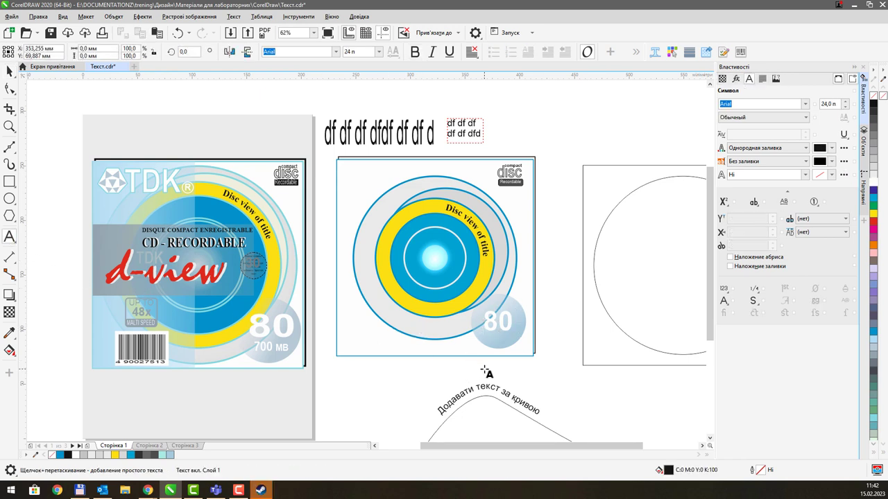
pyautogui.write('700 Mb')
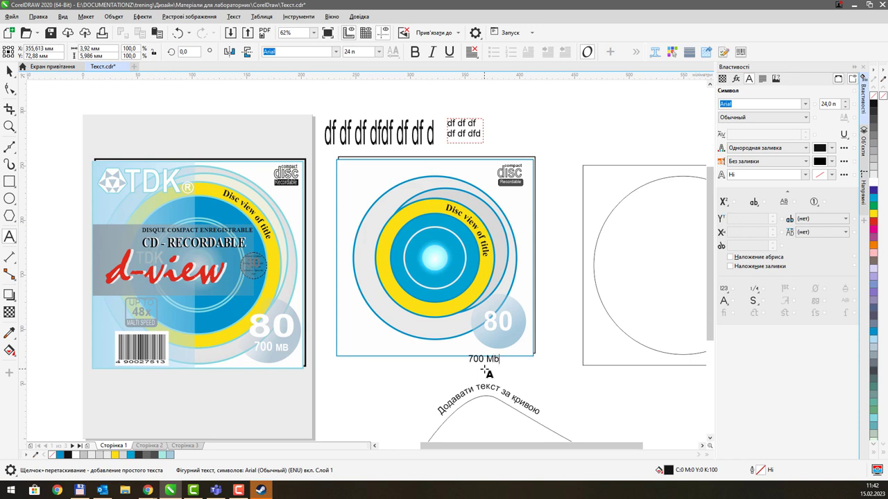
pyautogui.press('BackSpace')
pyautogui.hotkey('ctrl', 'space')
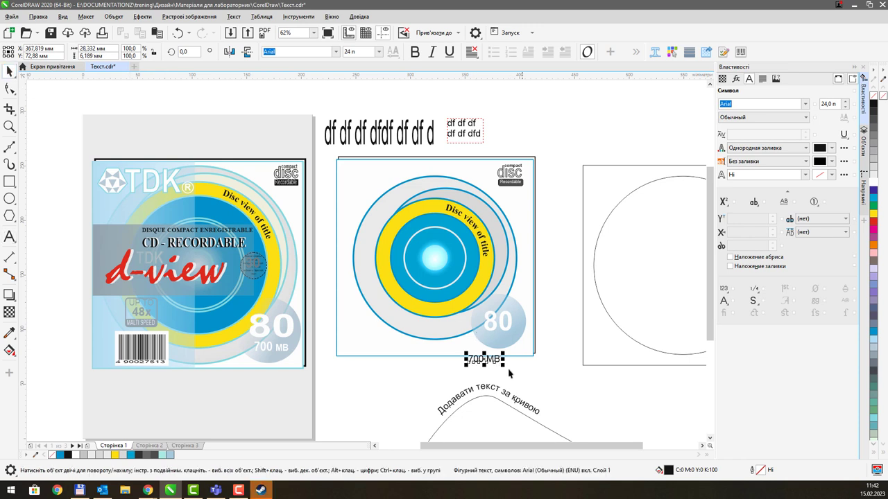
# Place the "700 MB" text under the "80" inside the corner circle and fill it with white
pyautogui.moveTo(483, 359); pyautogui.dragTo(504, 348)
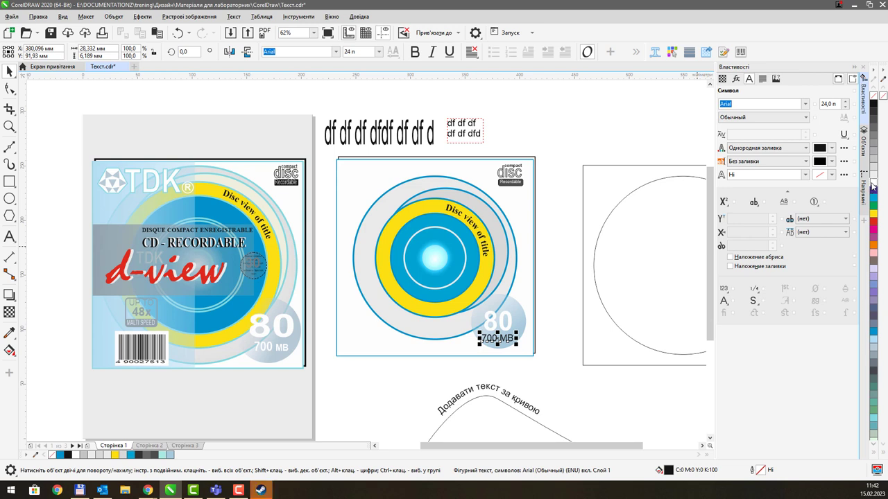
pyautogui.click(873, 184)
pyautogui.click(554, 258)
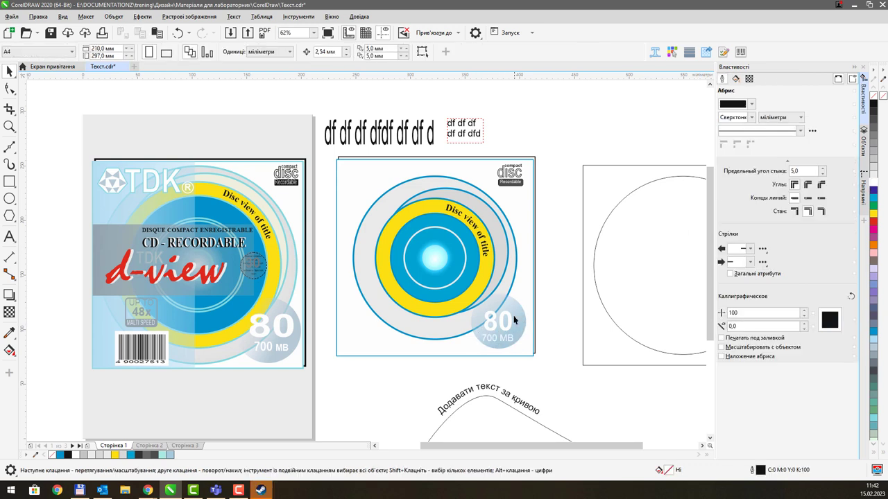
# Draw a polygon about 23 by 24 mm in the cover's upper-left corner and set it to 6 sides
pyautogui.moveTo(478, 286); pyautogui.dragTo(509, 306)
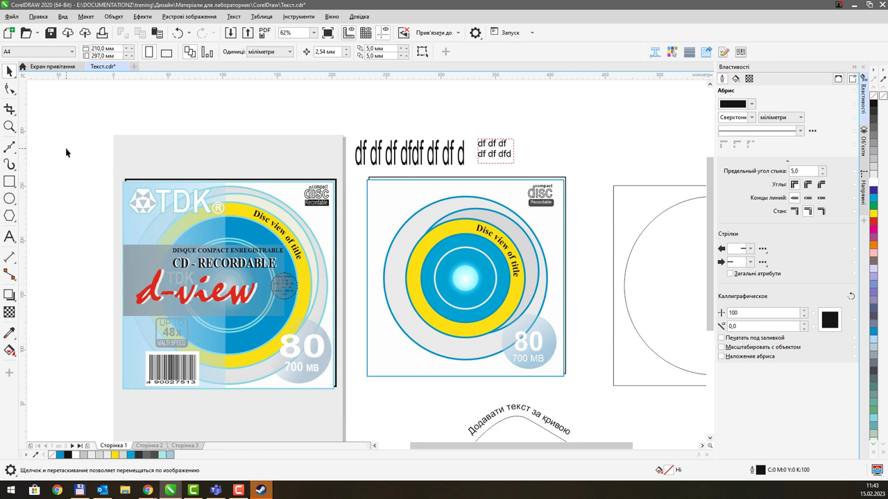
pyautogui.click(9, 216)
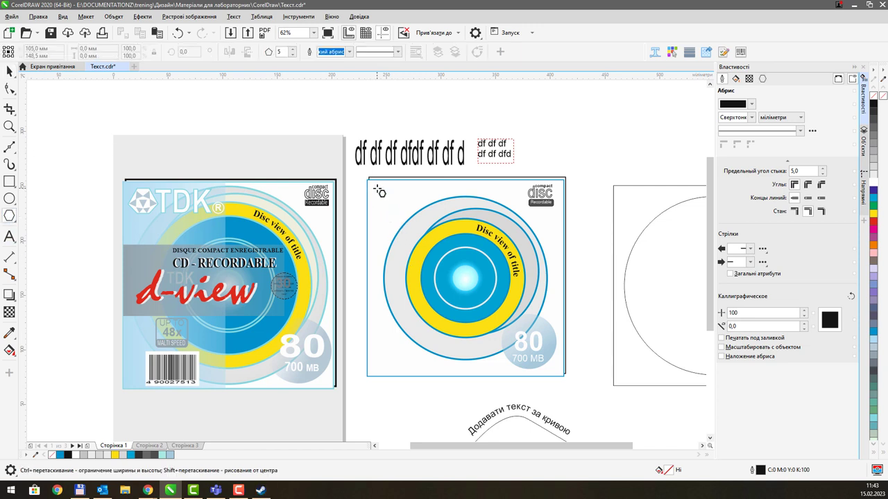
pyautogui.moveTo(378, 189); pyautogui.dragTo(407, 215)
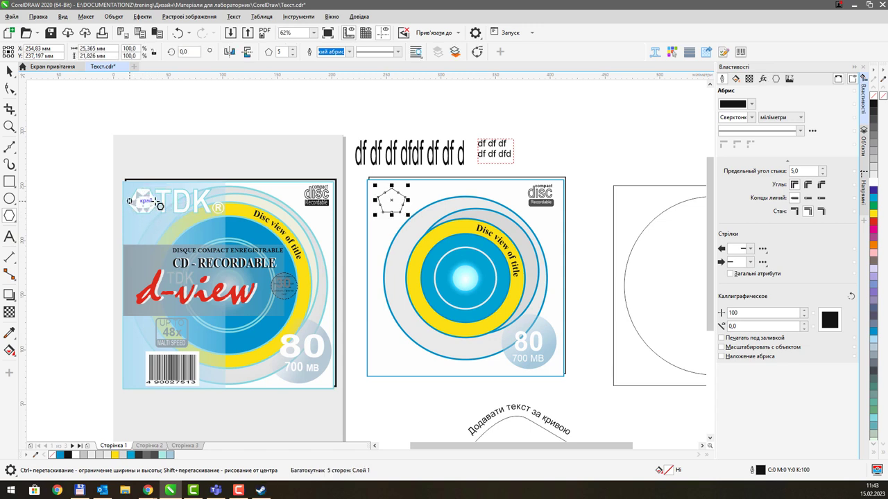
pyautogui.click(289, 49)
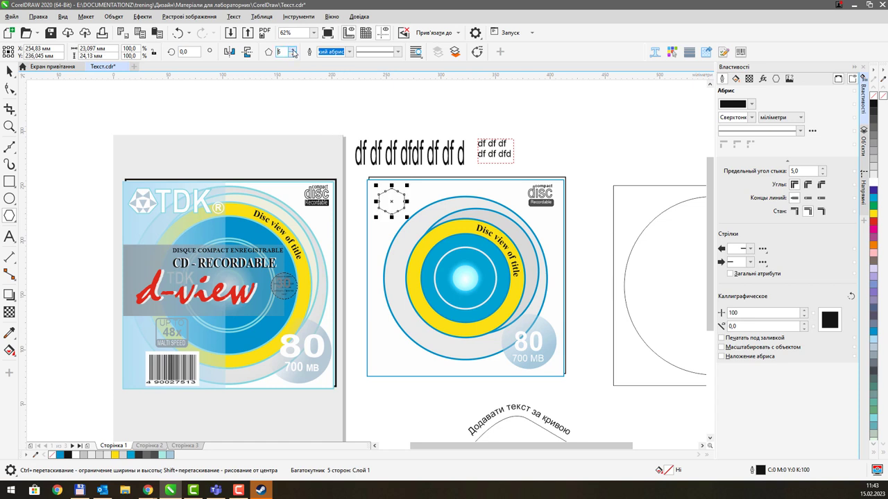
# Try rotating the hexagon by 45° and undo the rotation
pyautogui.click(187, 52)
pyautogui.write('45')
pyautogui.press('Return')
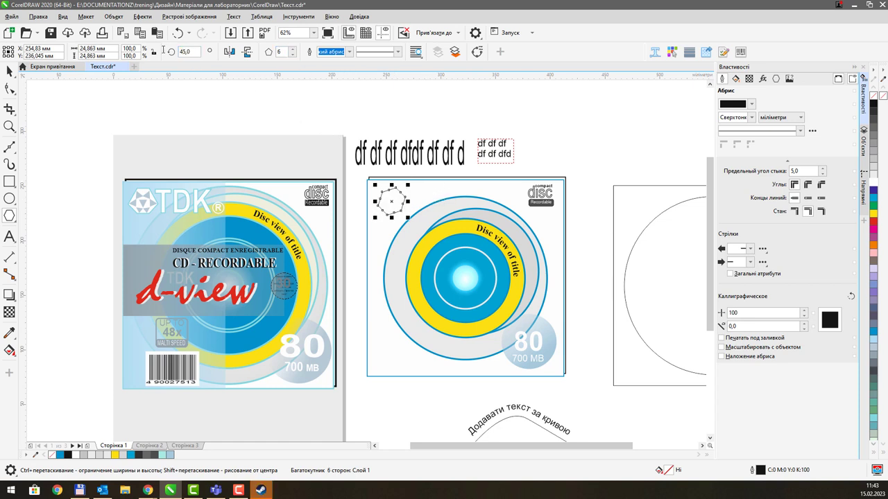
pyautogui.hotkey('ctrl', 'z')
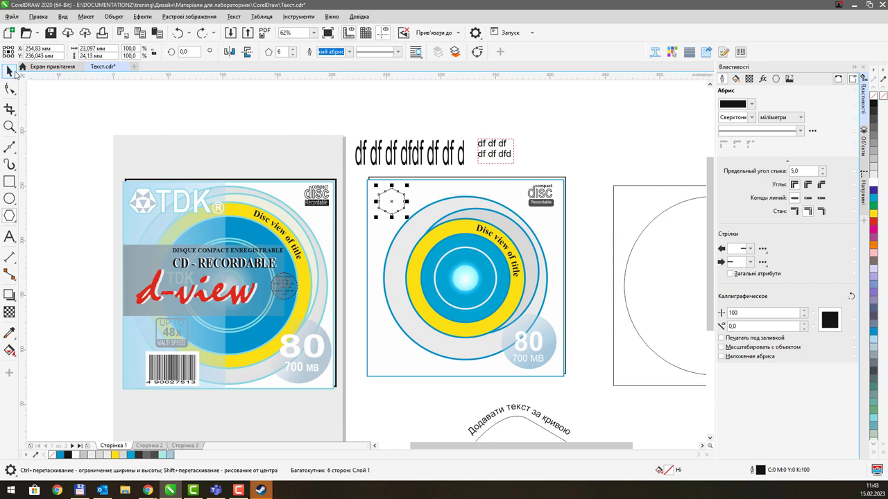
pyautogui.click(389, 200)
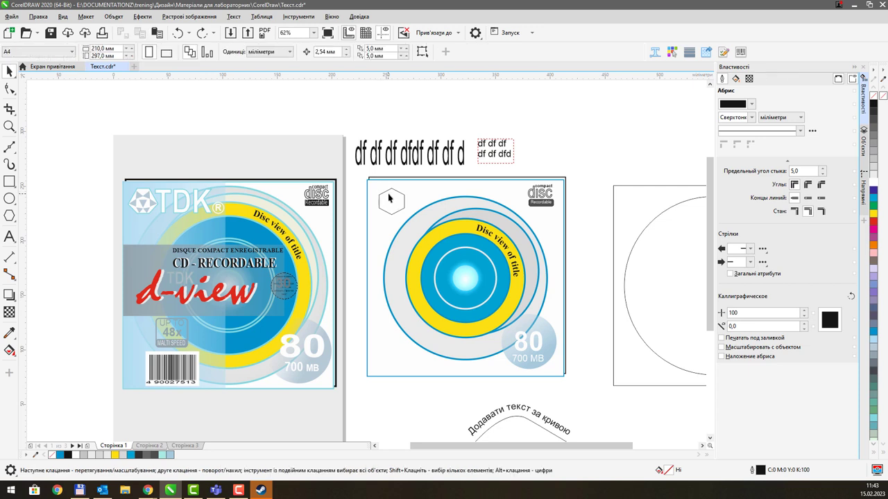
pyautogui.click(391, 191)
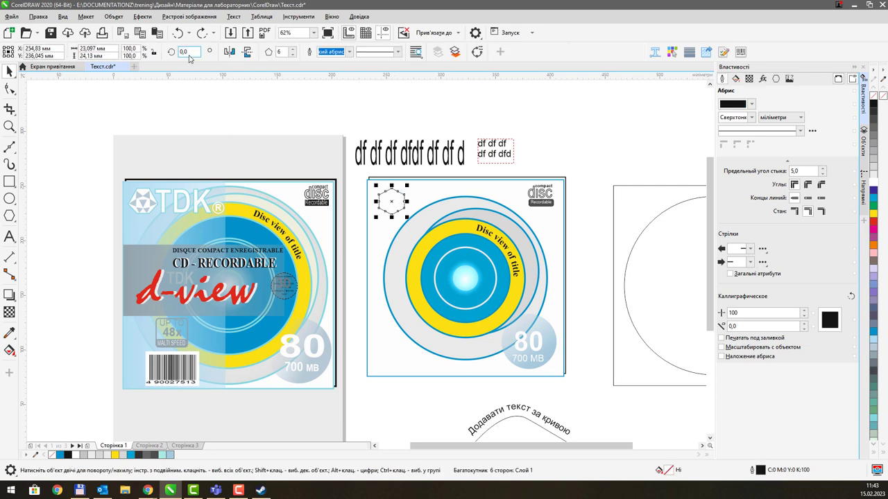
pyautogui.write('34')
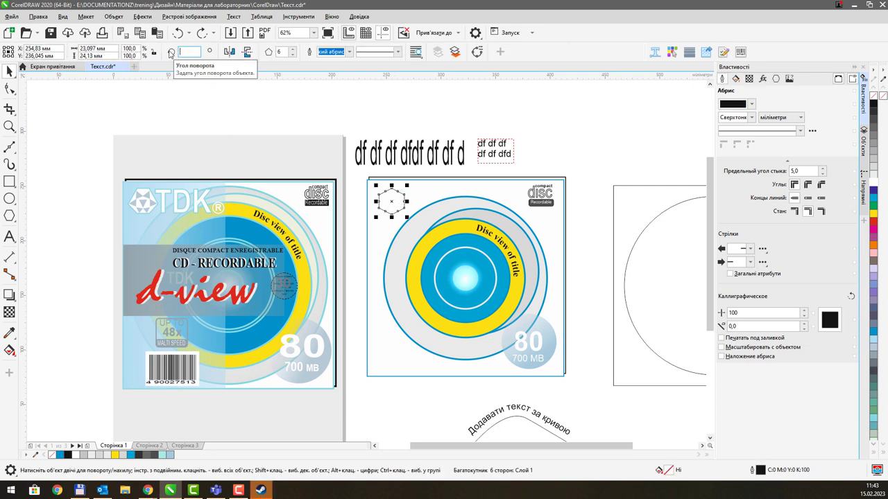
pyautogui.press('Escape')
# Try rotating the hexagon freehand by about 29.3° and undo the rotation
pyautogui.scroll(2, 414, 161)
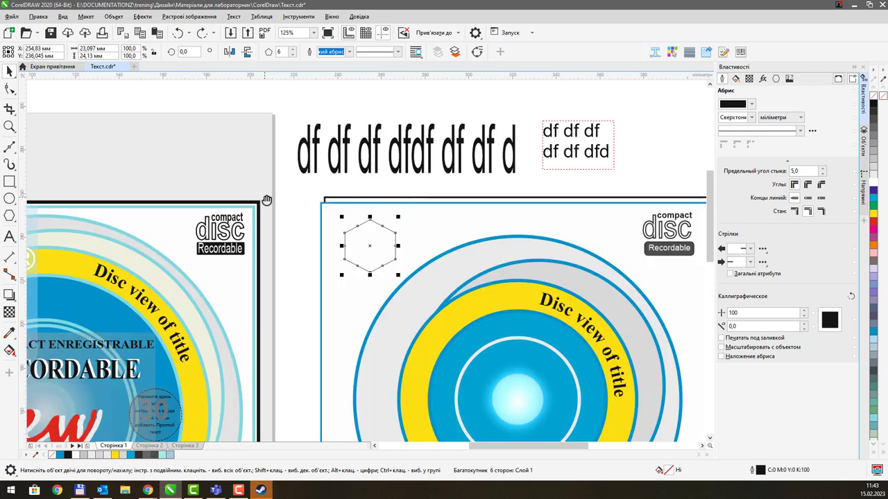
pyautogui.moveTo(396, 277); pyautogui.dragTo(496, 269)
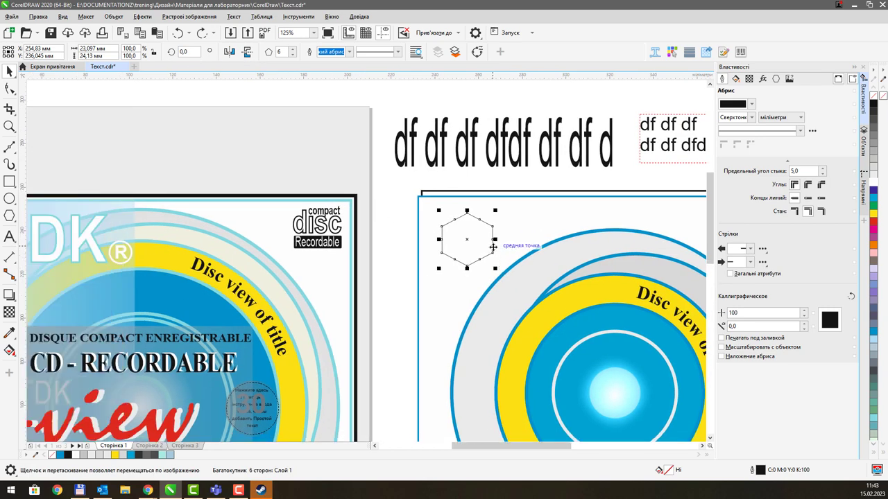
pyautogui.click(494, 268)
pyautogui.moveTo(494, 268); pyautogui.dragTo(507, 255)
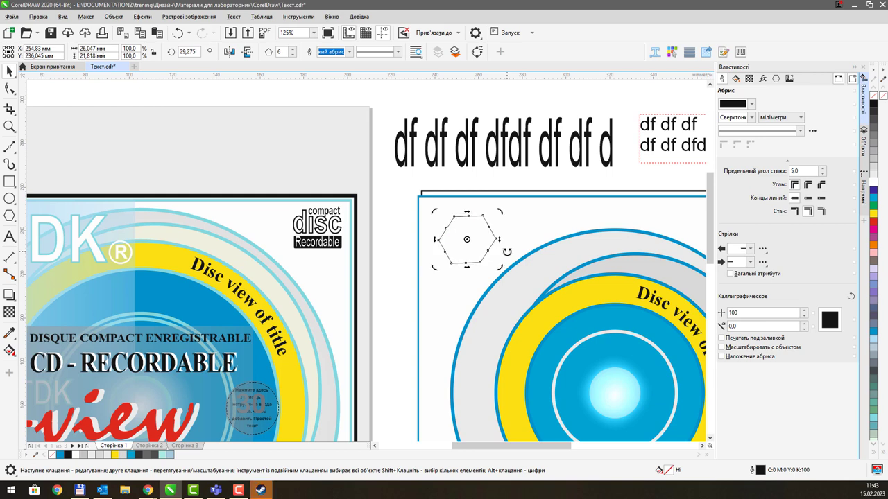
pyautogui.scroll(-2, 507, 256)
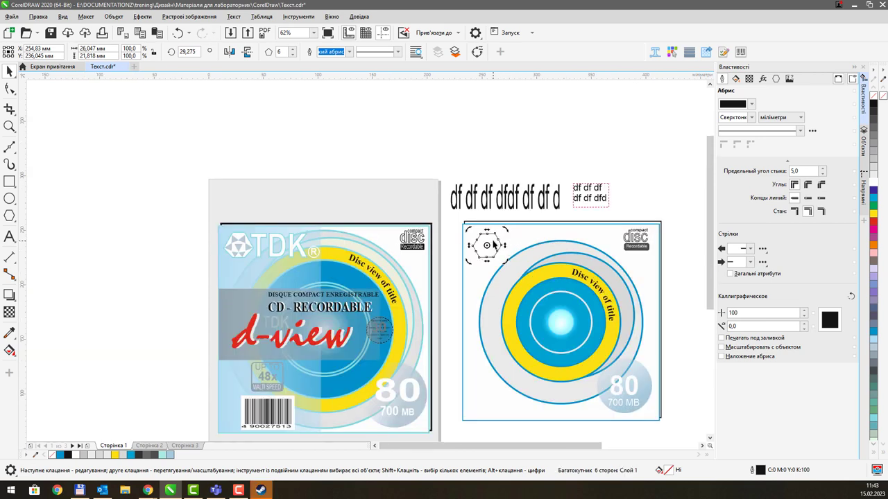
pyautogui.scroll(2, 511, 239)
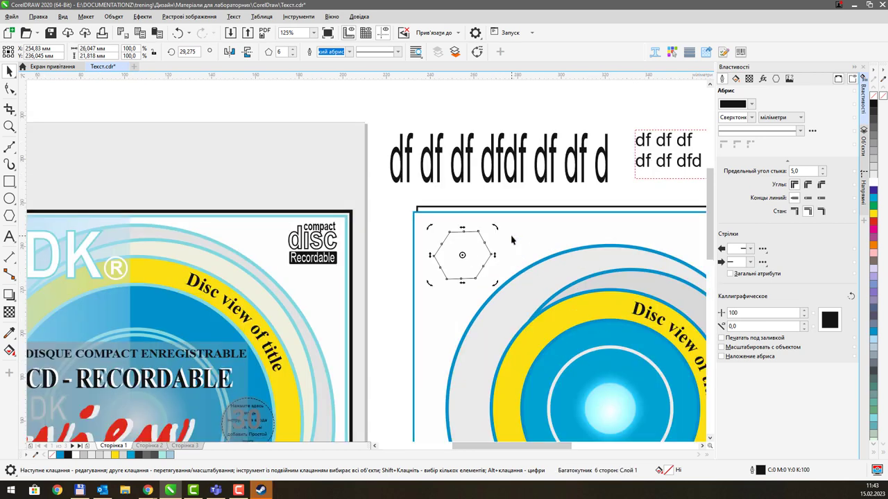
pyautogui.hotkey('ctrl', 'z')
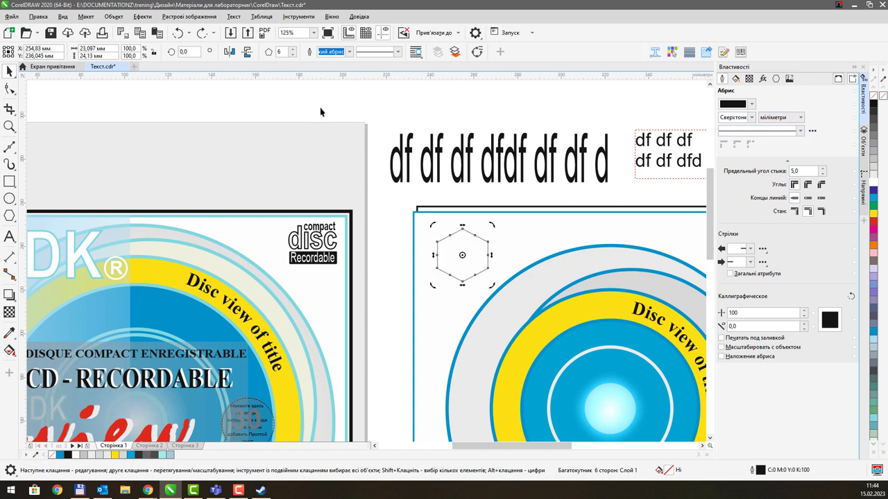
# Select the hexagon in the cover's upper-left corner and convert it to curves
pyautogui.click(204, 103)
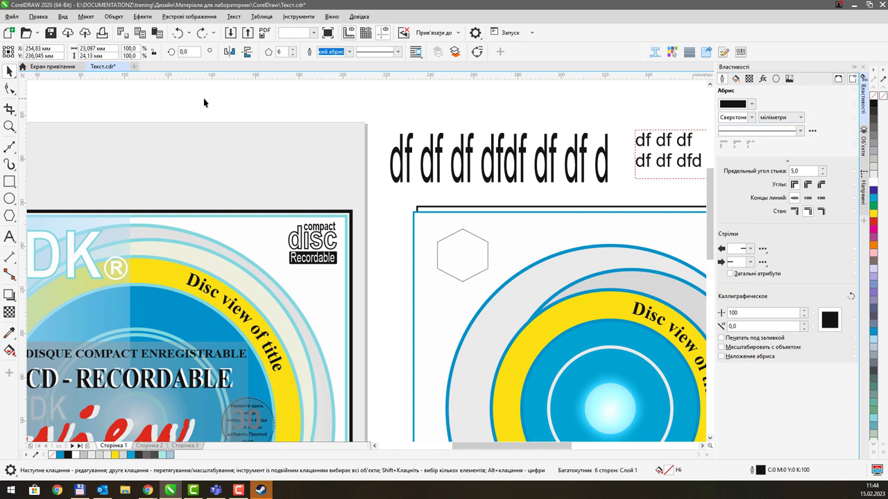
pyautogui.click(481, 241)
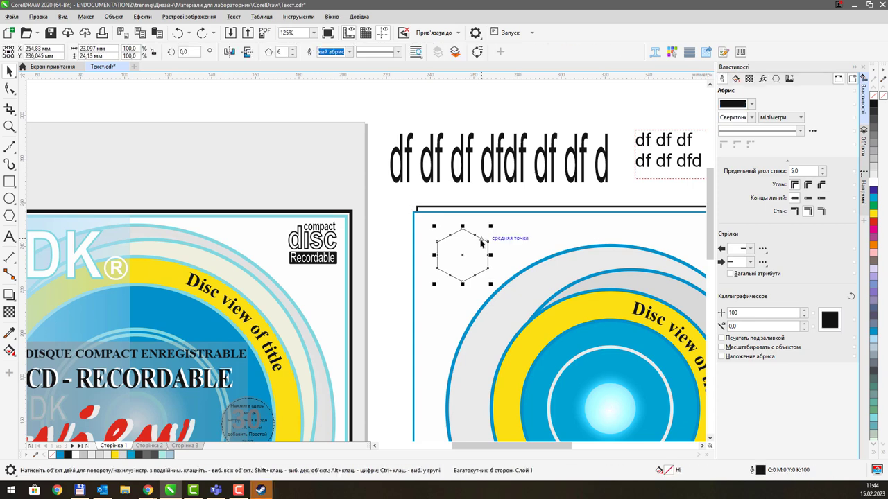
pyautogui.scroll(-2, 478, 240)
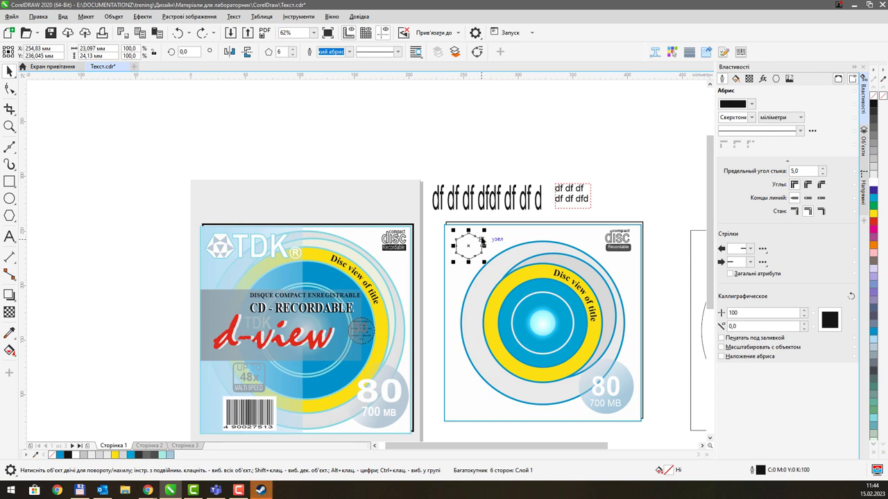
pyautogui.scroll(2, 481, 240)
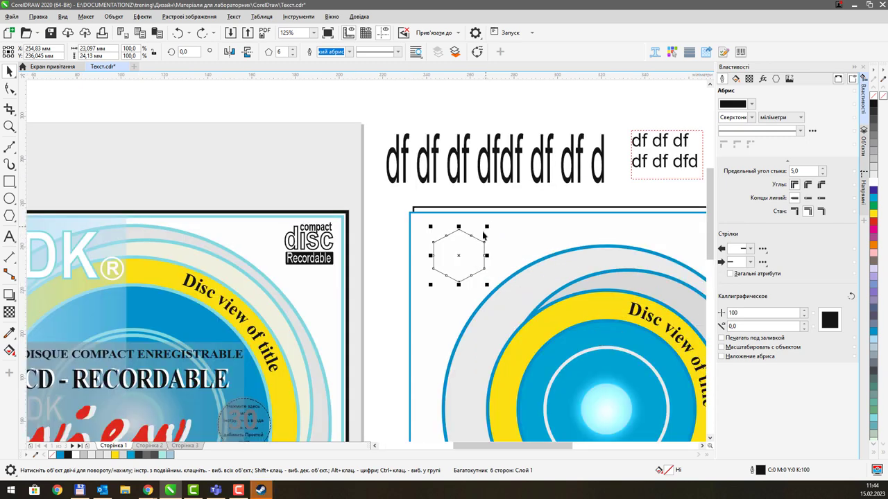
pyautogui.rightClick(477, 238)
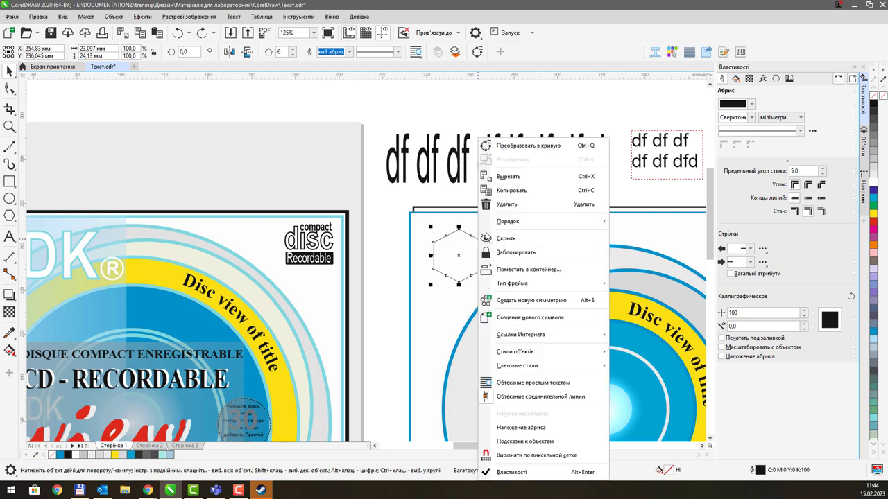
pyautogui.press('Escape')
pyautogui.hotkey('ctrl', 'q')
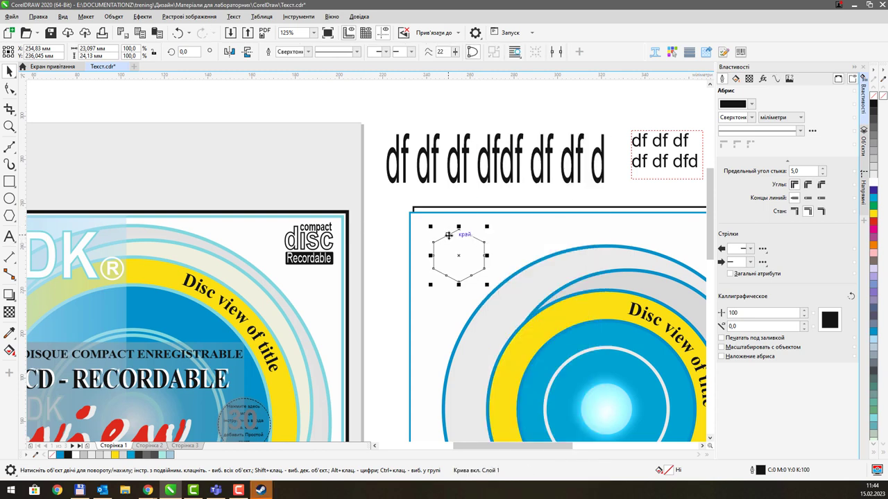
# Delete the extra mid-side nodes from the hexagon curve with the Shape tool, keeping its corner nodes
pyautogui.press('F10')
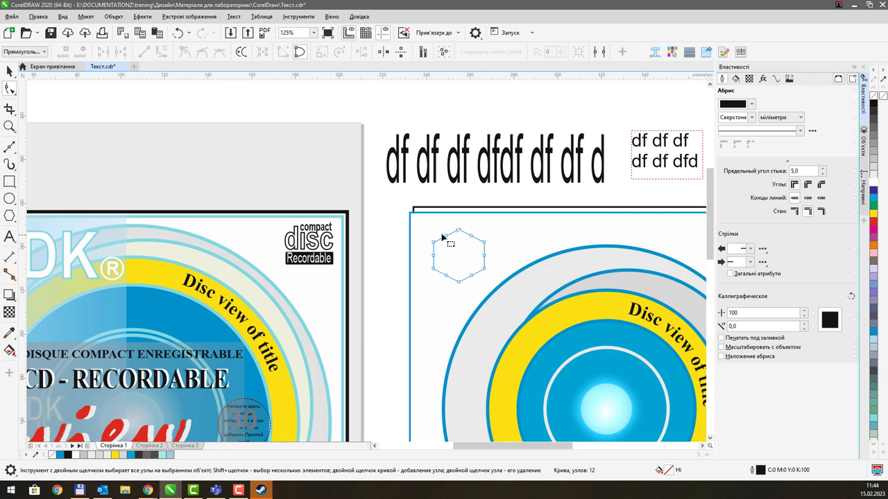
pyautogui.doubleClick(483, 256)
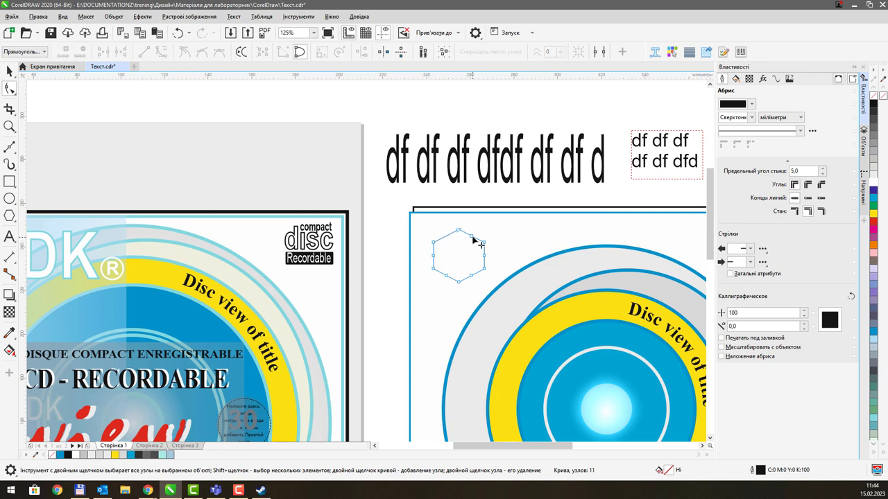
pyautogui.doubleClick(433, 255)
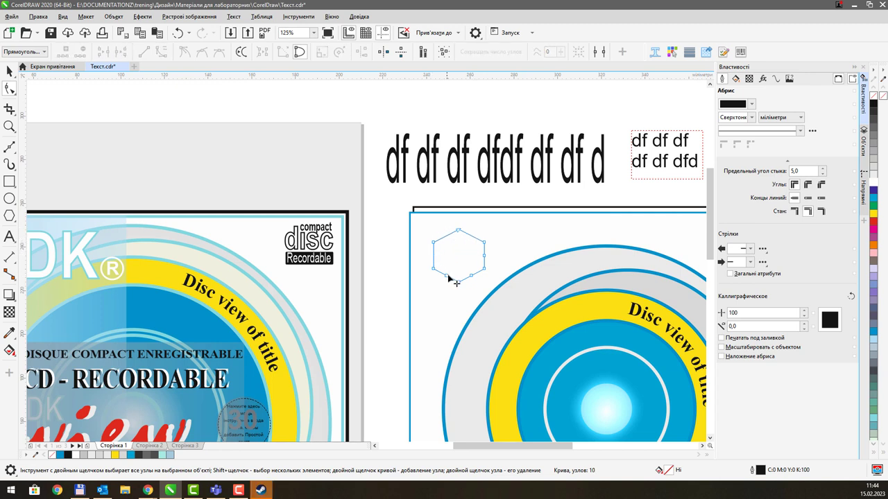
pyautogui.doubleClick(447, 277)
pyautogui.doubleClick(472, 277)
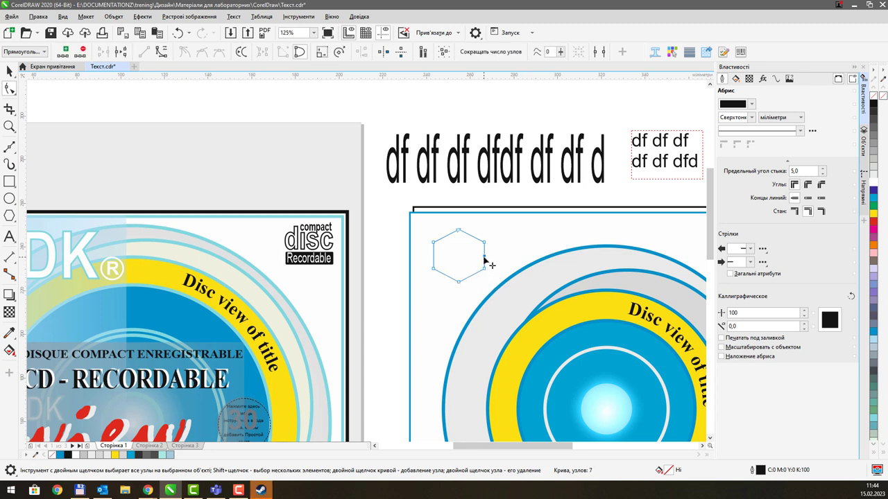
# Try a 45° rotation on the hexagon and set its rotation angle to 89° instead
pyautogui.click(9, 71)
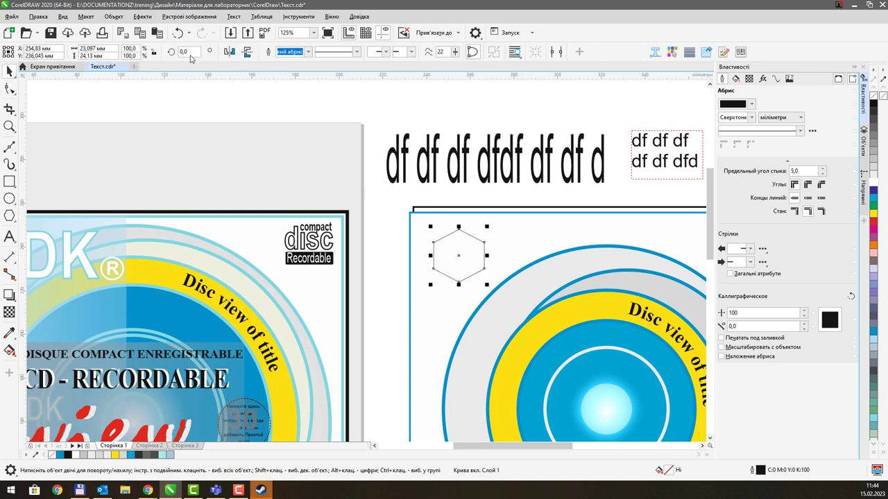
pyautogui.click(186, 51)
pyautogui.write('45')
pyautogui.press('Return')
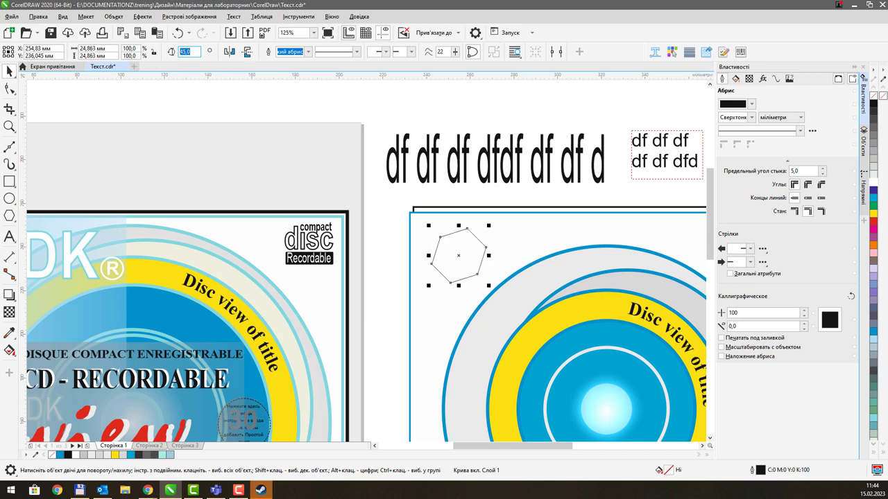
pyautogui.write('89')
pyautogui.press('Return')
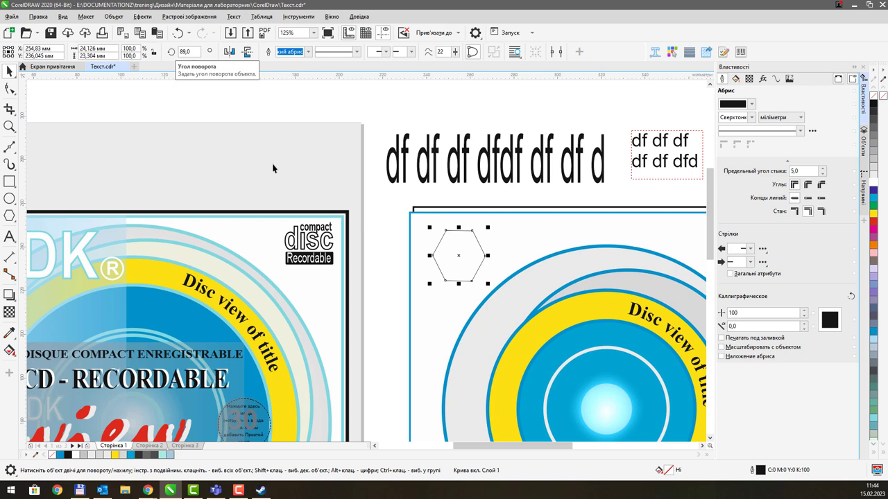
pyautogui.scroll(-2, 492, 235)
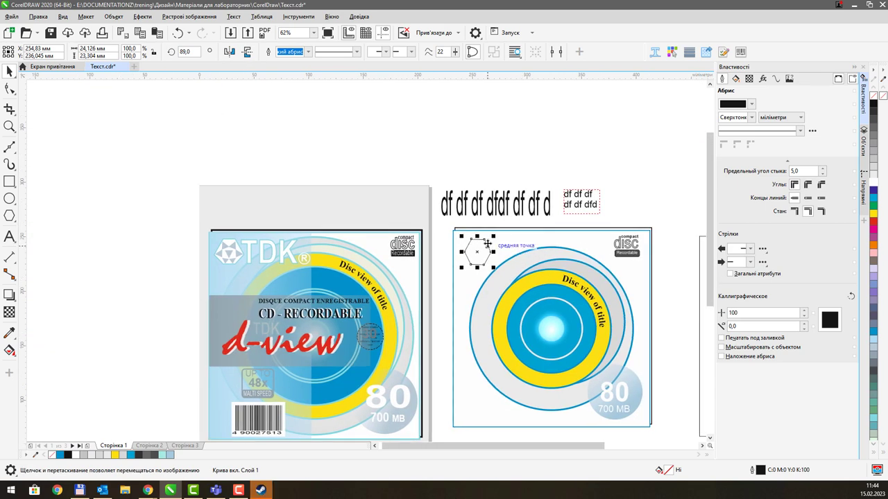
# Lower the hexagon's two side nodes with the Shape tool so its lower part becomes shallower
pyautogui.scroll(2, 490, 246)
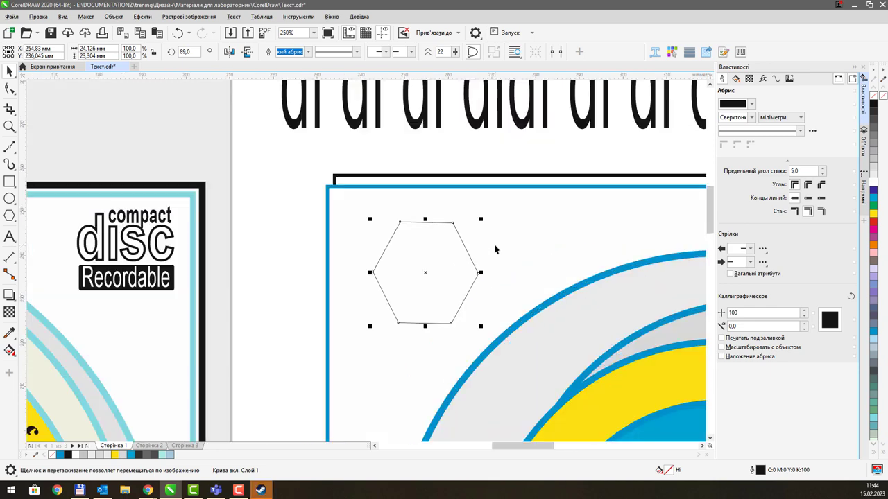
pyautogui.click(10, 89)
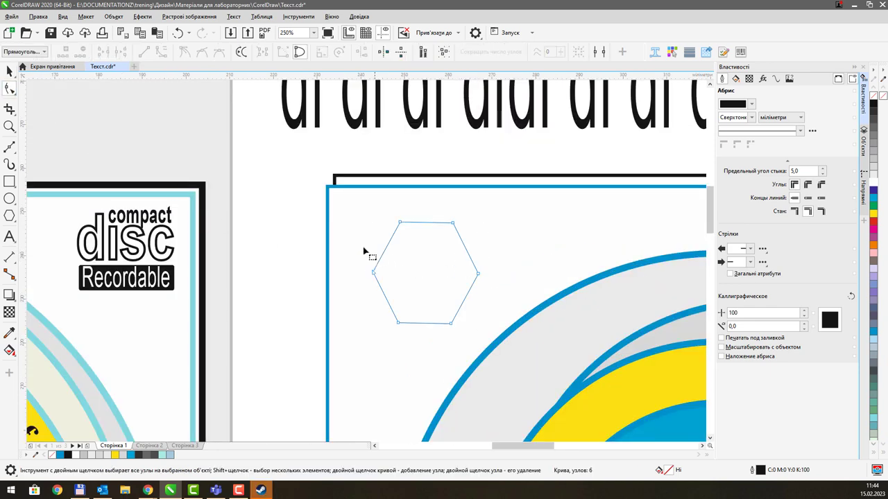
pyautogui.moveTo(368, 251); pyautogui.dragTo(479, 292)
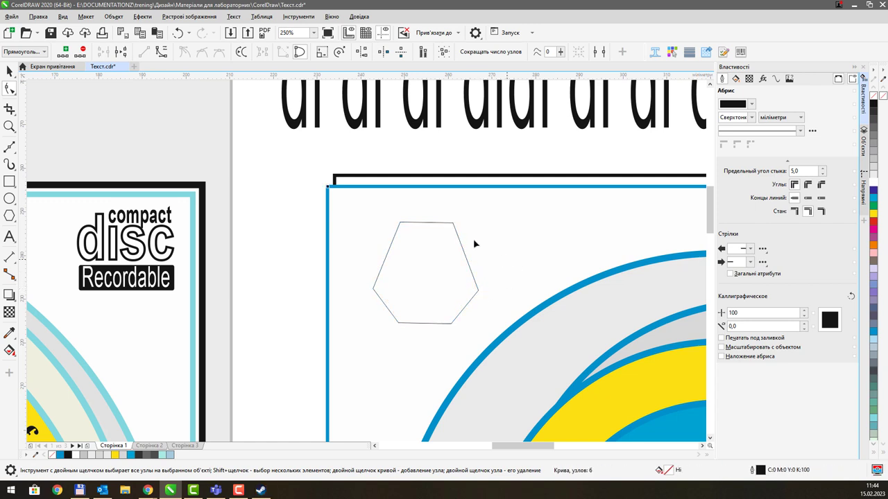
pyautogui.click(406, 224)
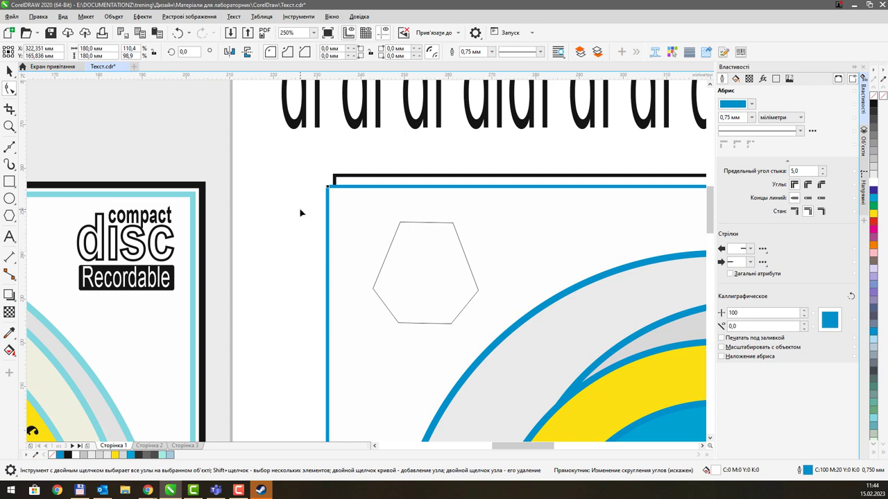
# Widen the reshaped hexagon to about 31.5 mm and shift it slightly up inside the cover frame
pyautogui.press('space')
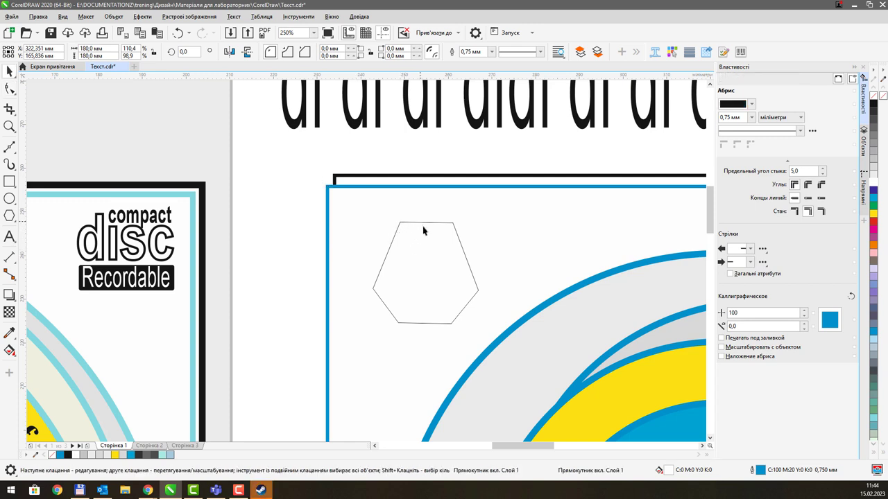
pyautogui.click(426, 223)
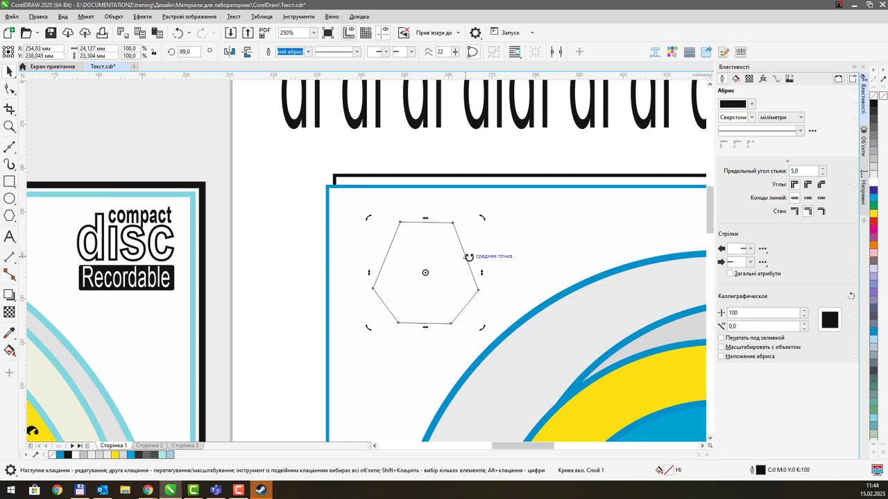
pyautogui.moveTo(480, 272); pyautogui.dragTo(513, 272)
pyautogui.moveTo(443, 272); pyautogui.dragTo(428, 260)
# Give the hexagon a cyan outline (C100 M0 Y0 K0) with a width of 0.5 mm
pyautogui.scroll(-4, 430, 260)
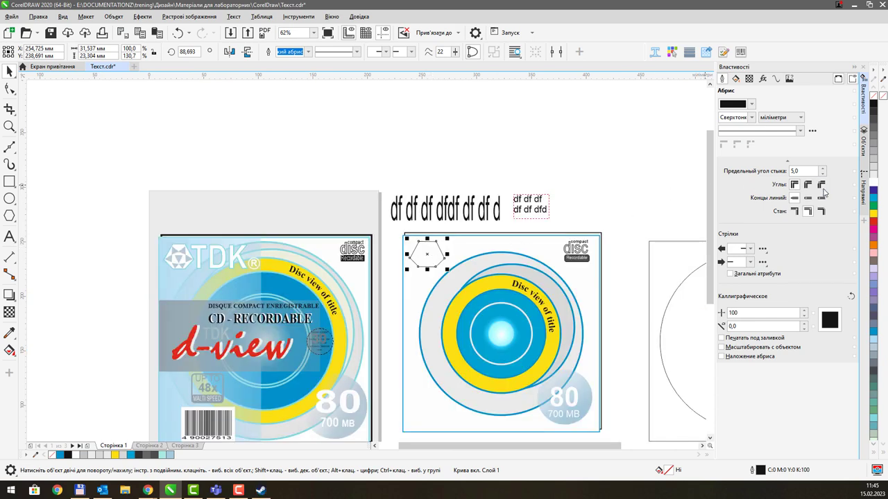
pyautogui.rightClick(872, 200)
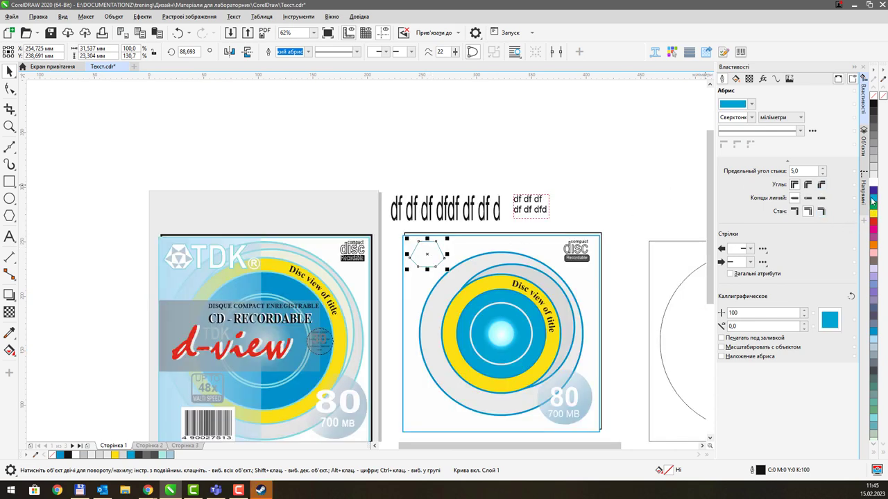
pyautogui.click(308, 52)
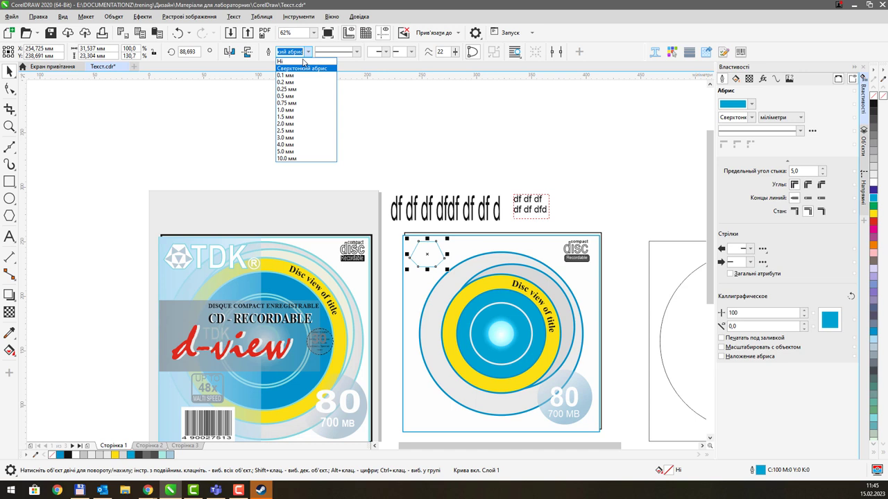
pyautogui.click(299, 96)
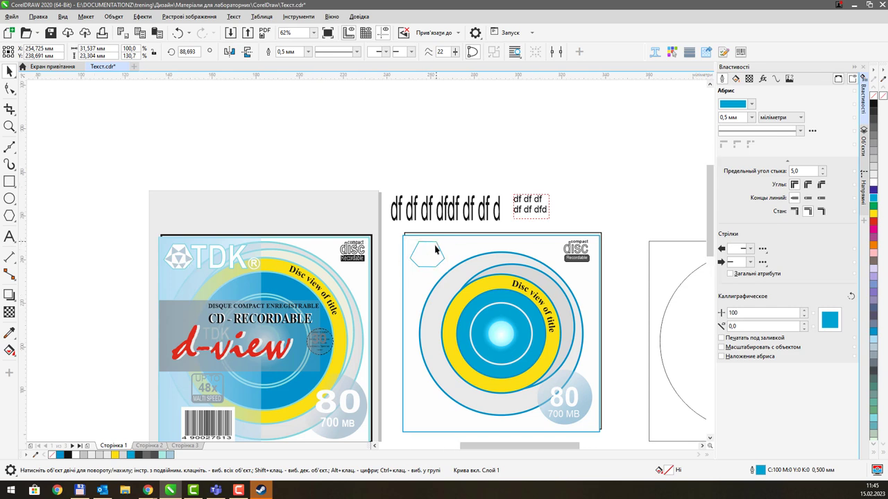
# Draw a small three-sided polygon beside the hexagon and narrow it to about 8.1 mm wide
pyautogui.scroll(2, 435, 249)
pyautogui.scroll(2, 435, 249)
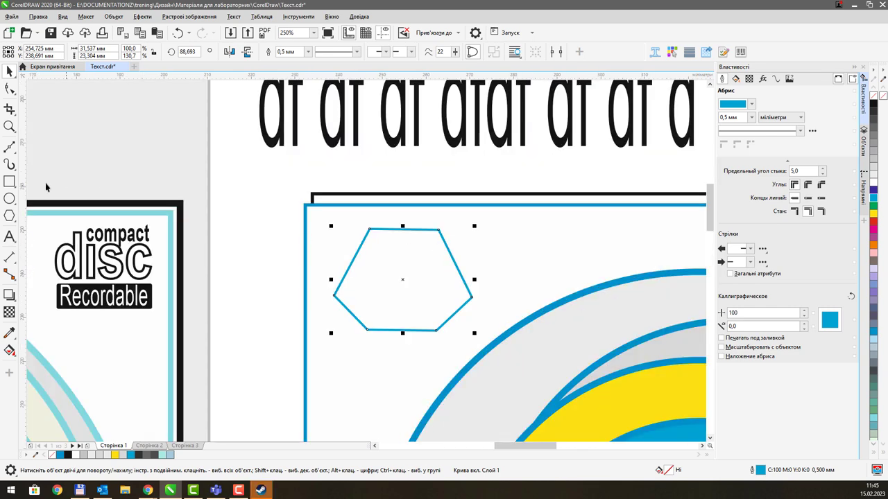
pyautogui.click(13, 221)
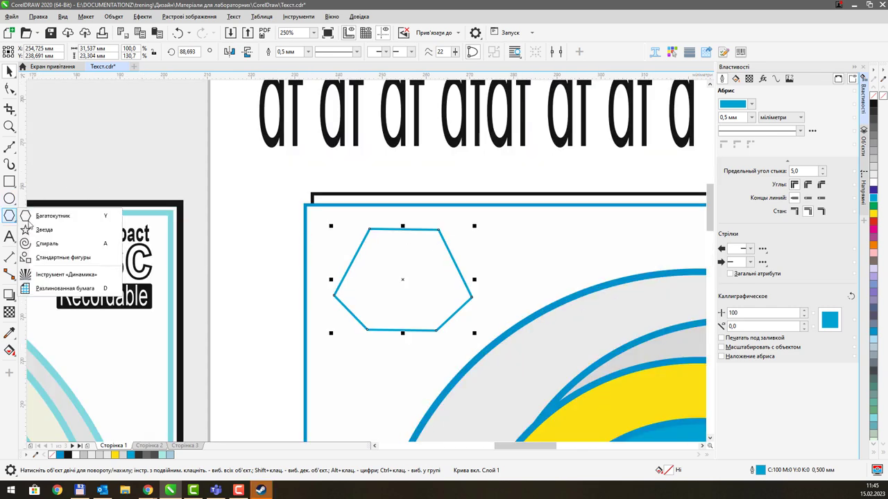
pyautogui.click(69, 217)
pyautogui.moveTo(502, 227); pyautogui.dragTo(560, 273)
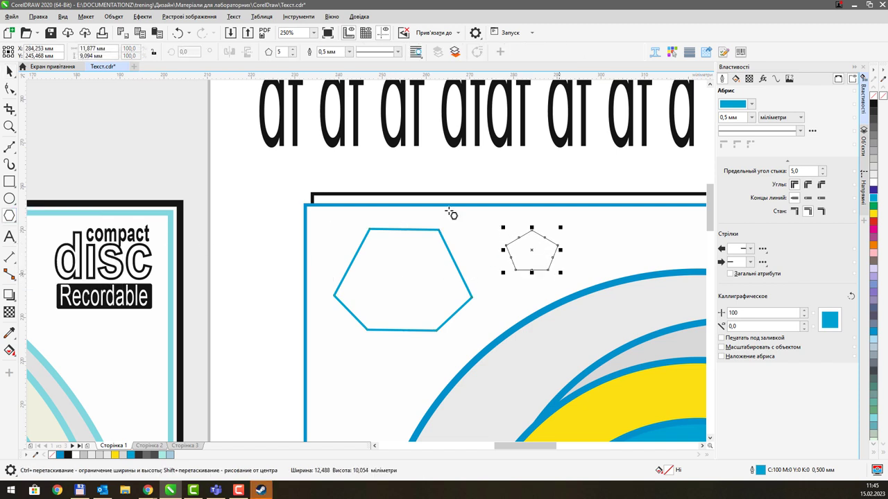
pyautogui.click(280, 52)
pyautogui.write('3')
pyautogui.press('Return')
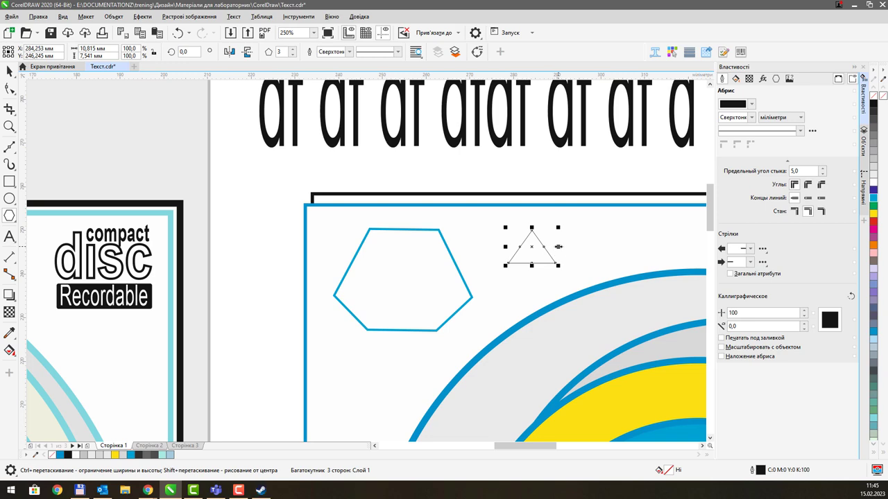
pyautogui.moveTo(557, 247); pyautogui.dragTo(546, 248)
pyautogui.click(215, 255)
# Fill the triangle with 40% black without an outline and shrink it to about 6.1 by 6.4 mm
pyautogui.scroll(-3, 215, 255)
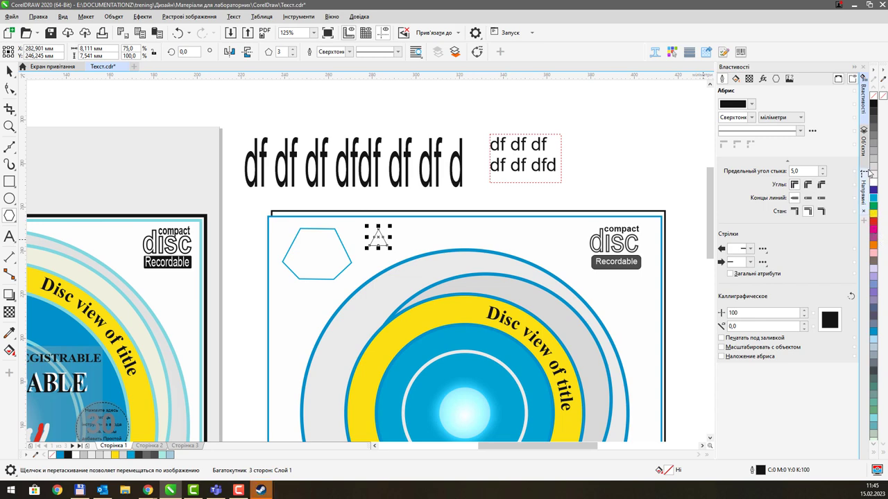
pyautogui.click(873, 145)
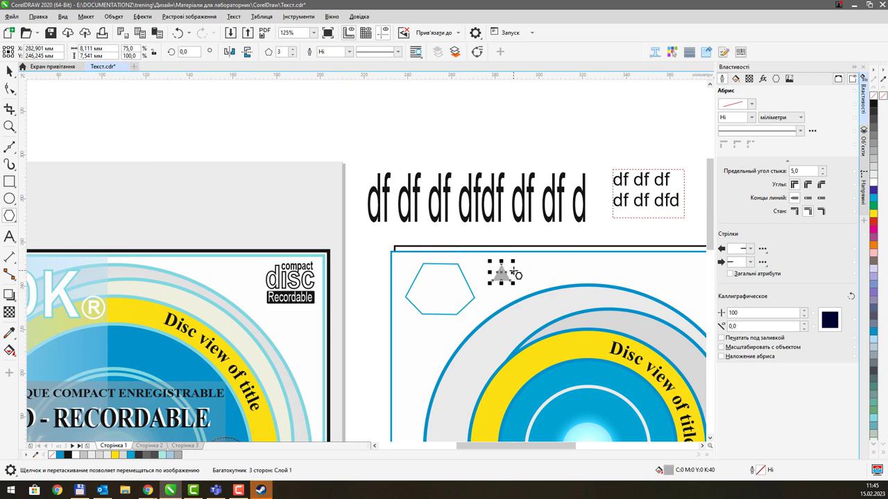
pyautogui.scroll(2, 513, 273)
pyautogui.moveTo(516, 271); pyautogui.dragTo(492, 257)
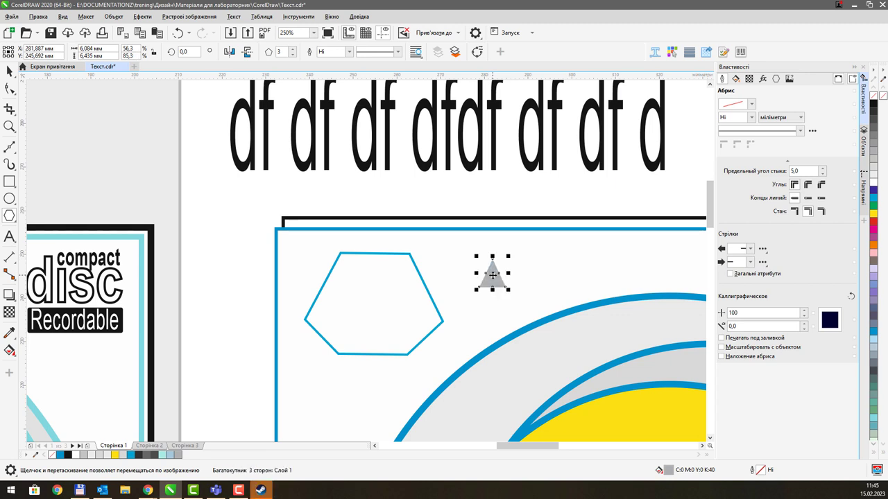
# Duplicate the grey triangle and place two rotated copies in the hexagon's lower corners, pointing inward
pyautogui.moveTo(492, 275); pyautogui.dragTo(369, 301)
pyautogui.hotkey('ctrl', 'z')
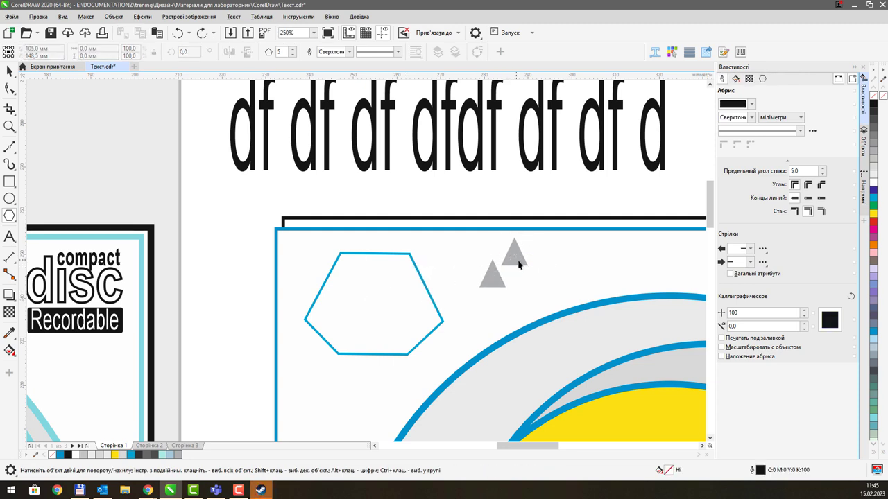
pyautogui.press('space')
pyautogui.moveTo(517, 262); pyautogui.dragTo(404, 336)
pyautogui.click(353, 326)
pyautogui.hotkey('ctrl', 'd')
pyautogui.click(416, 337)
pyautogui.click(352, 314)
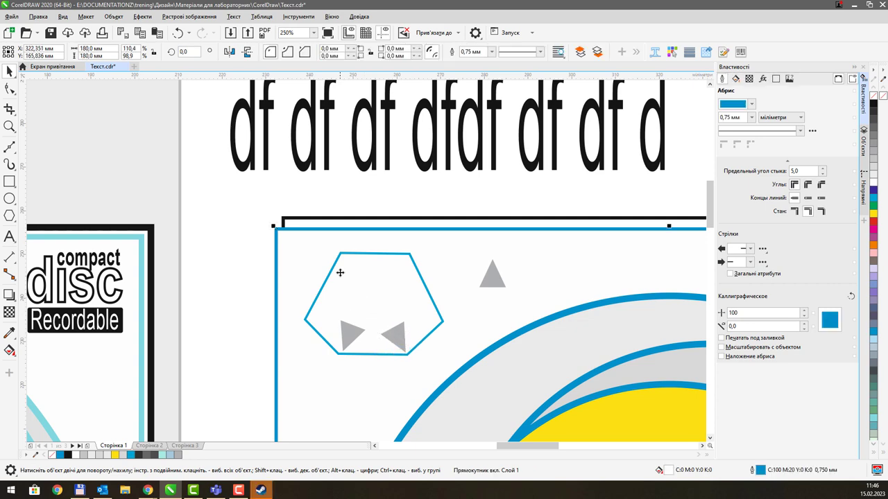
# Rotate the hexagon's lower-left triangle to about 177° so it points down, following the original TDK logo
pyautogui.scroll(-2, 268, 254)
pyautogui.moveTo(400, 248); pyautogui.dragTo(540, 260)
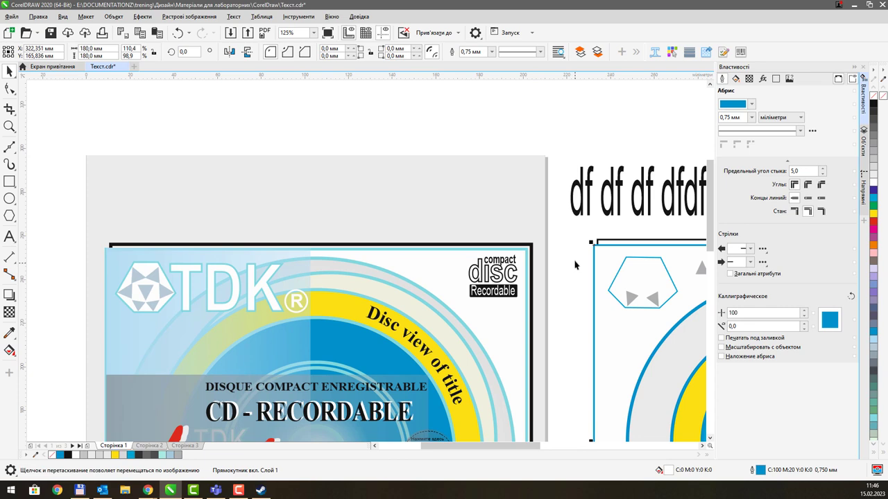
pyautogui.moveTo(575, 260); pyautogui.dragTo(347, 258)
pyautogui.scroll(2, 399, 283)
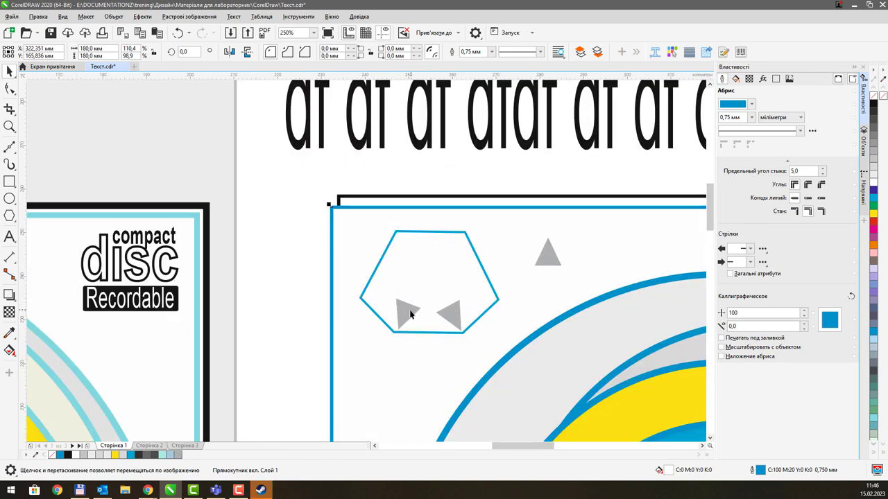
pyautogui.click(407, 309)
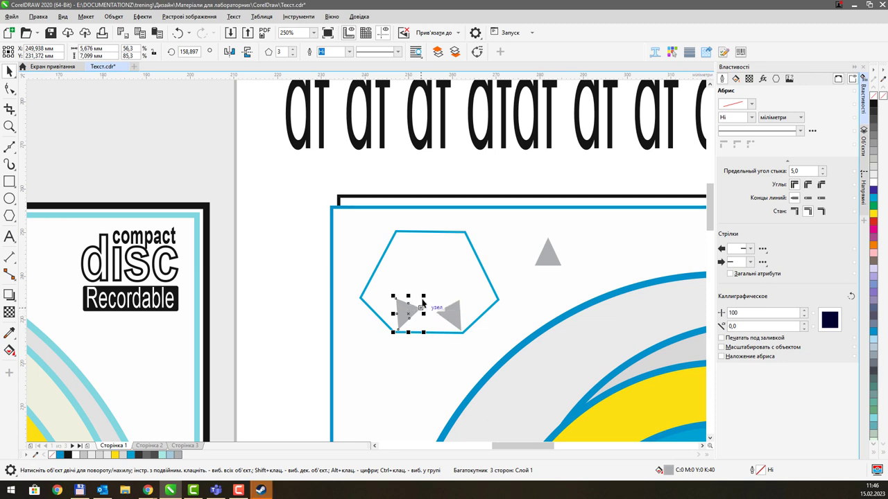
pyautogui.click(409, 313)
pyautogui.moveTo(412, 306)
pyautogui.mouseDown()
pyautogui.moveTo(421, 297)
pyautogui.moveTo(410, 290)
pyautogui.moveTo(415, 295)
pyautogui.mouseUp()
# Replace the hexagon's lower-right triangle with a duplicate of the lower-left one, rotated to about 187°
pyautogui.click(450, 312)
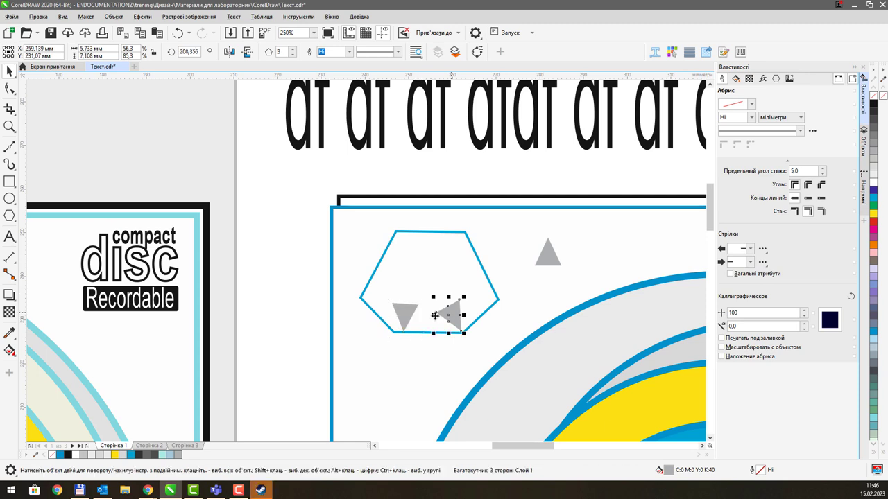
pyautogui.press('Delete')
pyautogui.click(407, 316)
pyautogui.hotkey('ctrl', 'd')
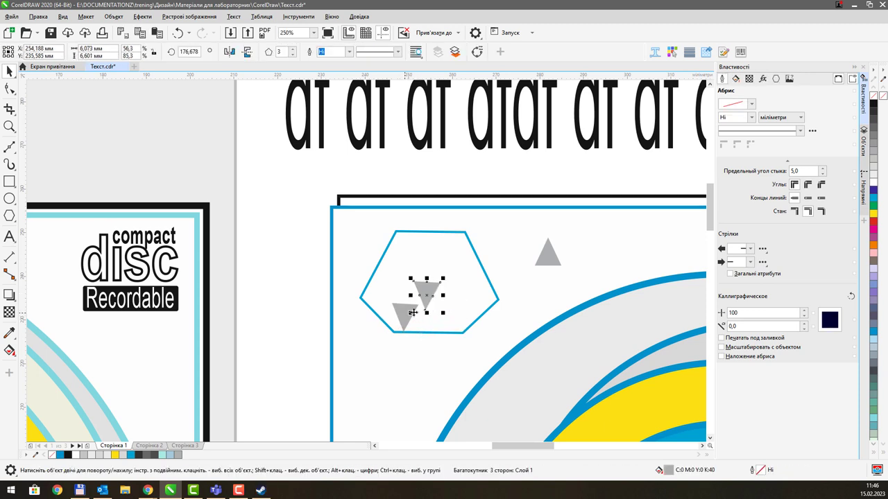
pyautogui.moveTo(429, 301); pyautogui.dragTo(449, 319)
pyautogui.click(449, 317)
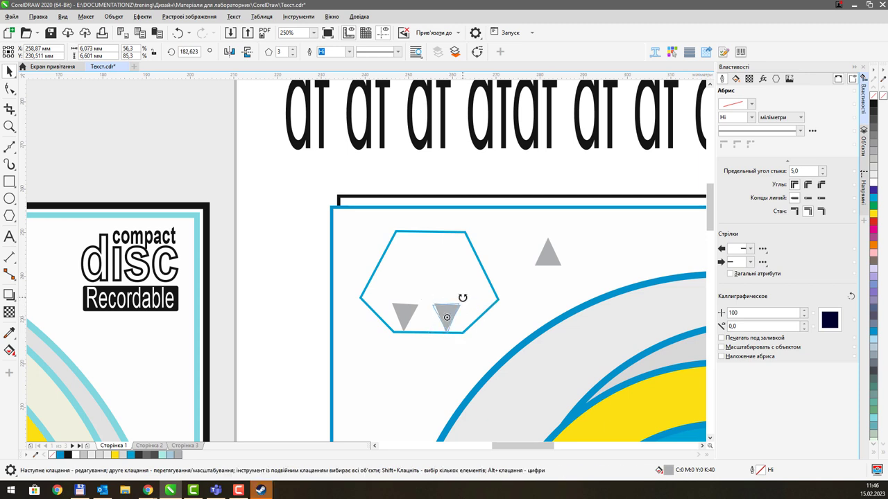
# Add duplicate triangles at the hexagon's right and left corners, pointing outward, with the left one rotated to about 89°
pyautogui.hotkey('ctrl', 'd')
pyautogui.moveTo(460, 300); pyautogui.dragTo(485, 306)
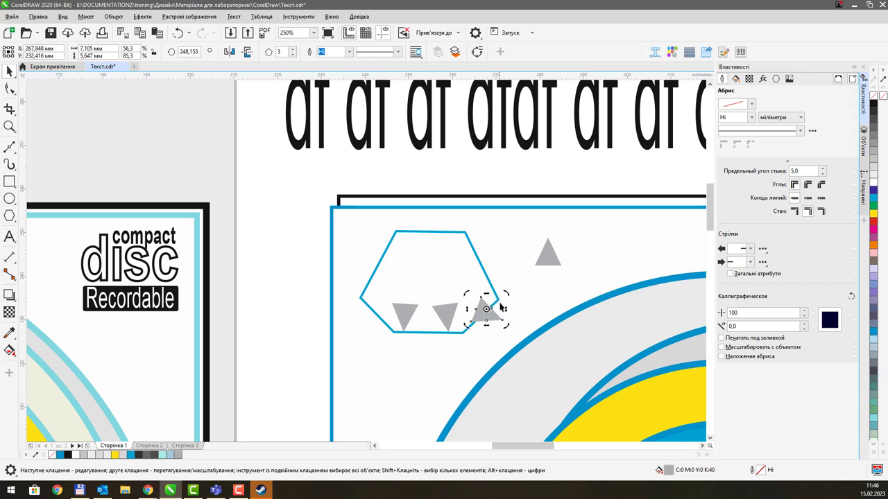
pyautogui.click(503, 314)
pyautogui.click(504, 314)
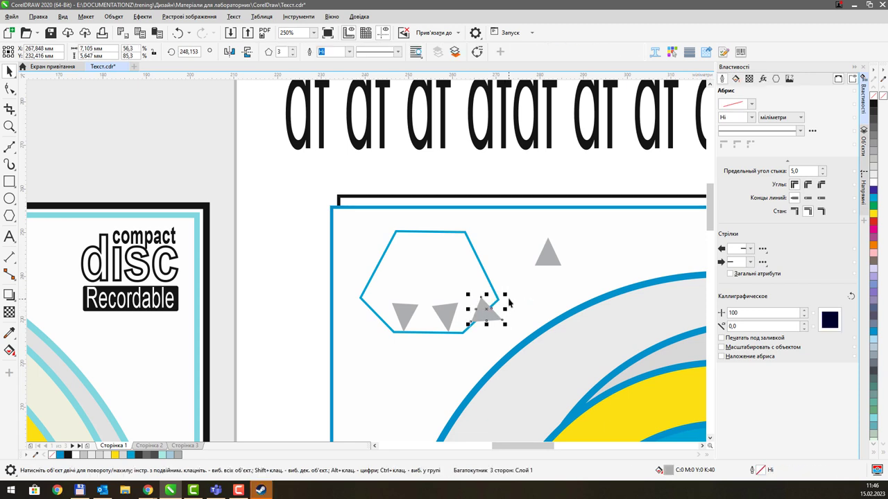
pyautogui.click(501, 304)
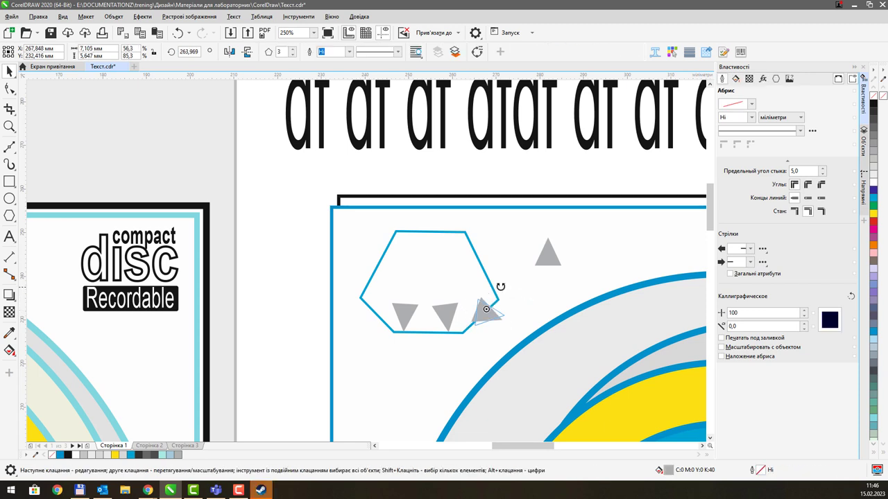
pyautogui.moveTo(499, 284); pyautogui.dragTo(341, 319)
pyautogui.click(392, 281)
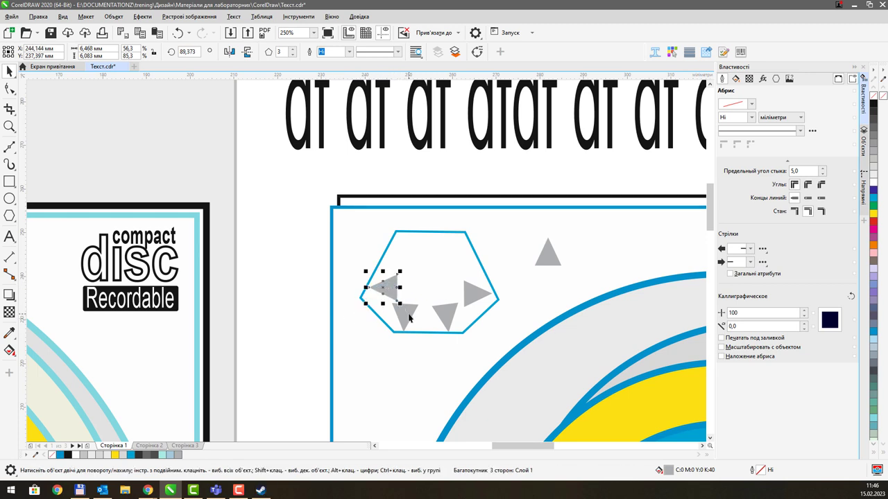
# Shift the two lower triangles closer together and move the right-hand triangle slightly up inside the hexagon
pyautogui.click(406, 313)
pyautogui.moveTo(406, 313); pyautogui.dragTo(415, 314)
pyautogui.click(446, 308)
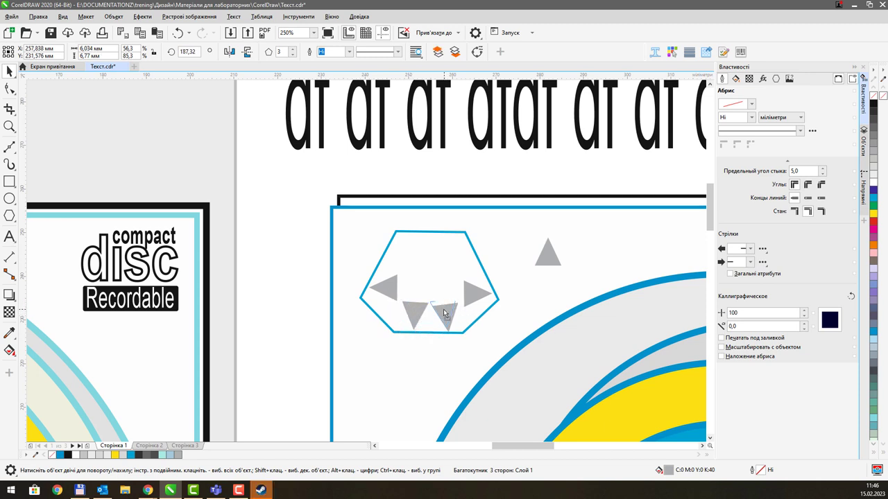
pyautogui.click(471, 293)
pyautogui.moveTo(470, 291); pyautogui.dragTo(472, 291)
pyautogui.click(389, 286)
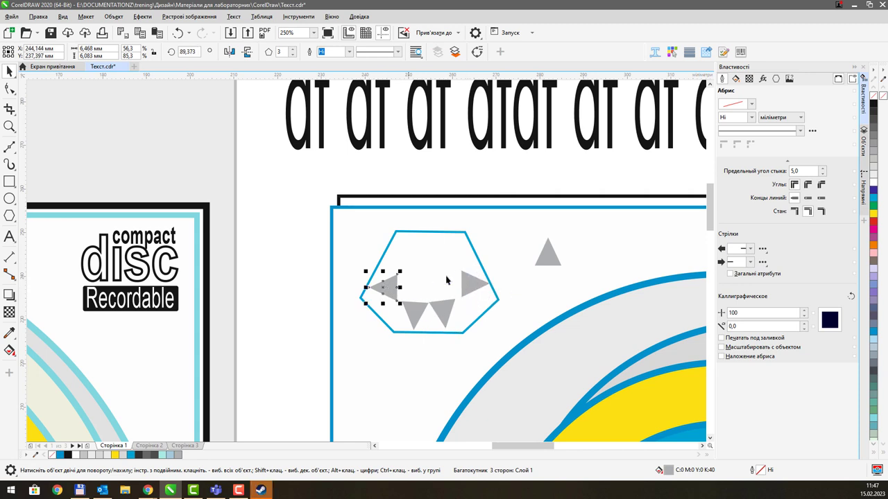
# Move the remaining upright triangle into the hexagon's upper part and place a duplicate beside it
pyautogui.moveTo(554, 257); pyautogui.dragTo(445, 262)
pyautogui.hotkey('ctrl', 'd')
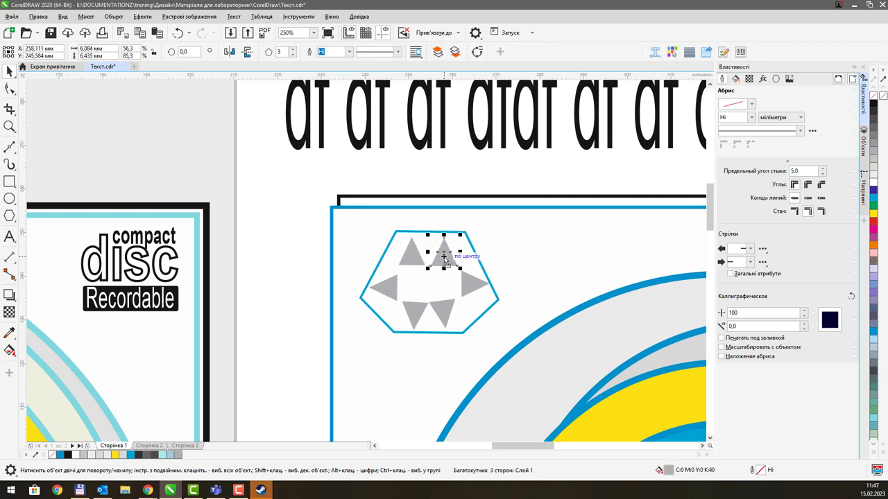
# Place a copy of the lower-right triangle in the centre of the hexagon between the other triangles
pyautogui.scroll(-2, 260, 286)
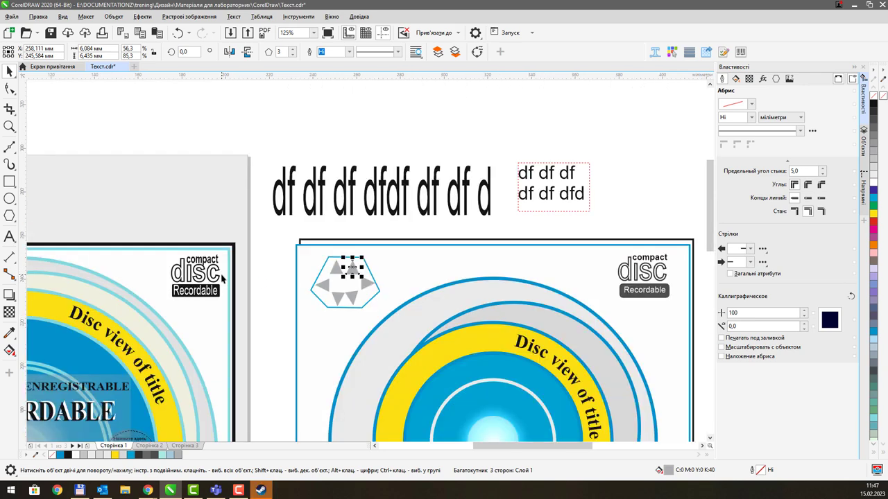
pyautogui.moveTo(224, 268); pyautogui.dragTo(449, 245)
pyautogui.moveTo(553, 236); pyautogui.dragTo(325, 267)
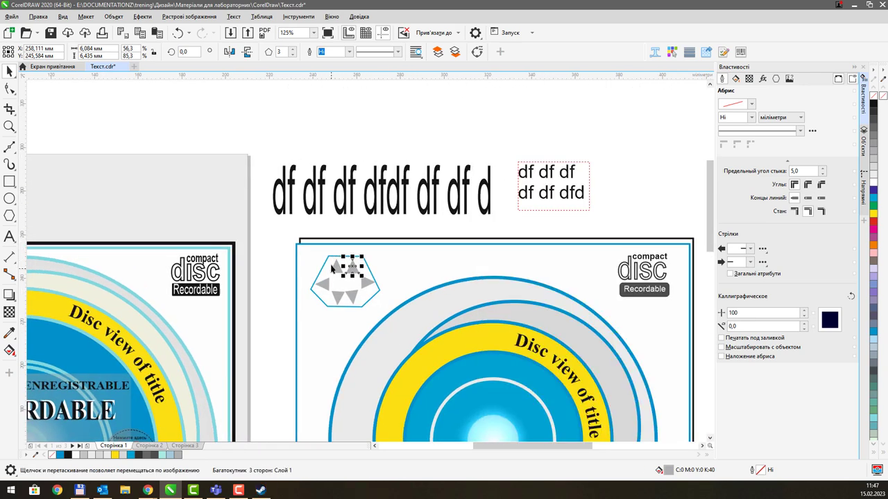
pyautogui.scroll(2, 346, 283)
pyautogui.moveTo(376, 328); pyautogui.dragTo(358, 299)
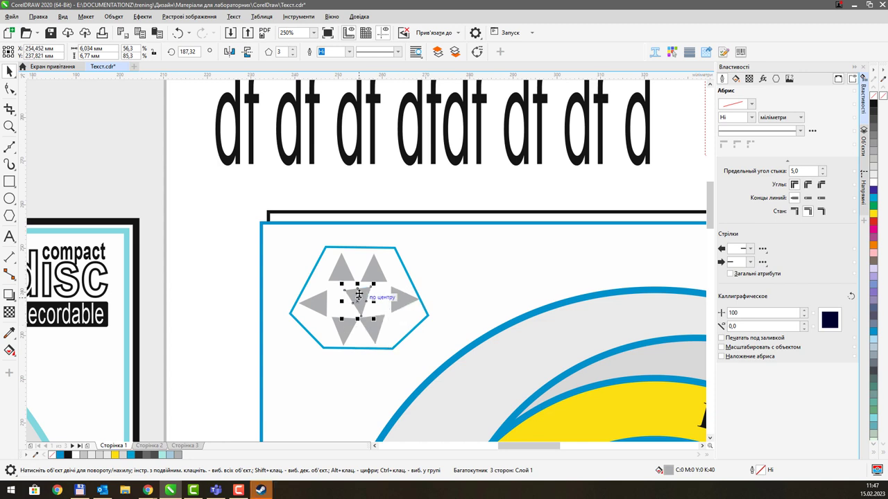
# Straighten the central triangle of the hexagon by rotating it to about 181° so it points straight down
pyautogui.click(357, 297)
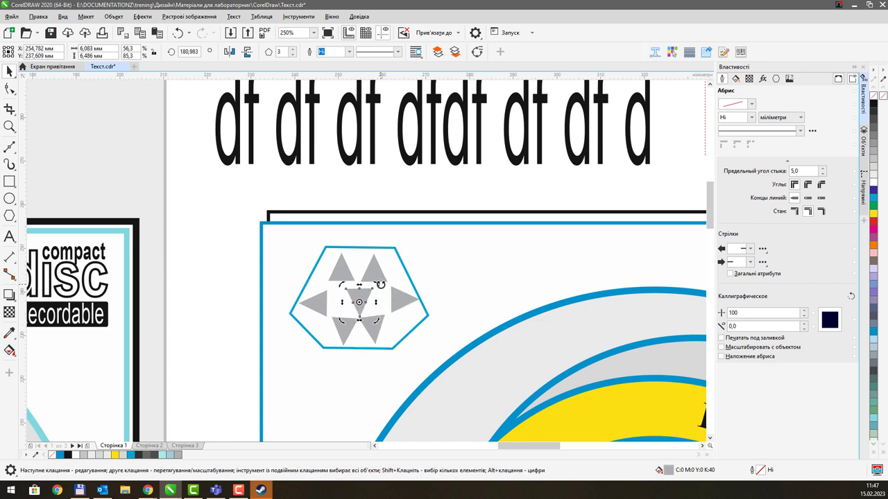
pyautogui.click(362, 297)
pyautogui.click(361, 297)
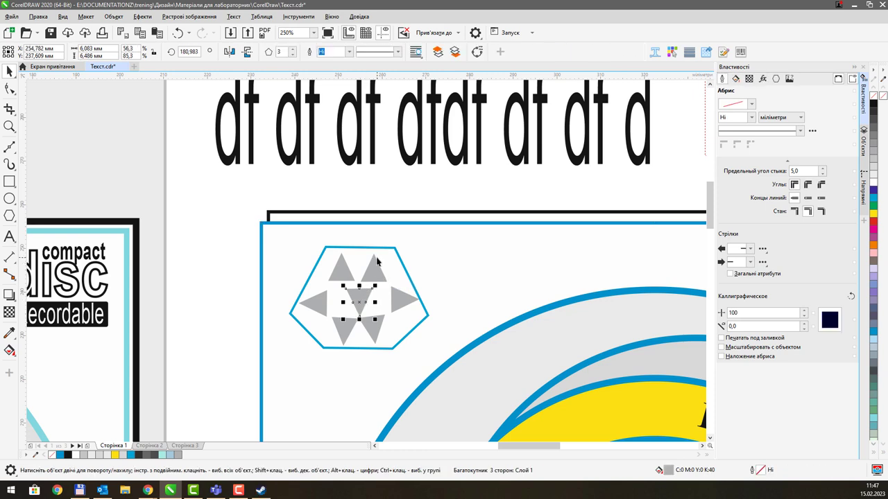
# Group the hexagon with its seven triangles and shift the emblem slightly left on the cover copy
pyautogui.press('F3')
pyautogui.scroll(-2, 368, 268)
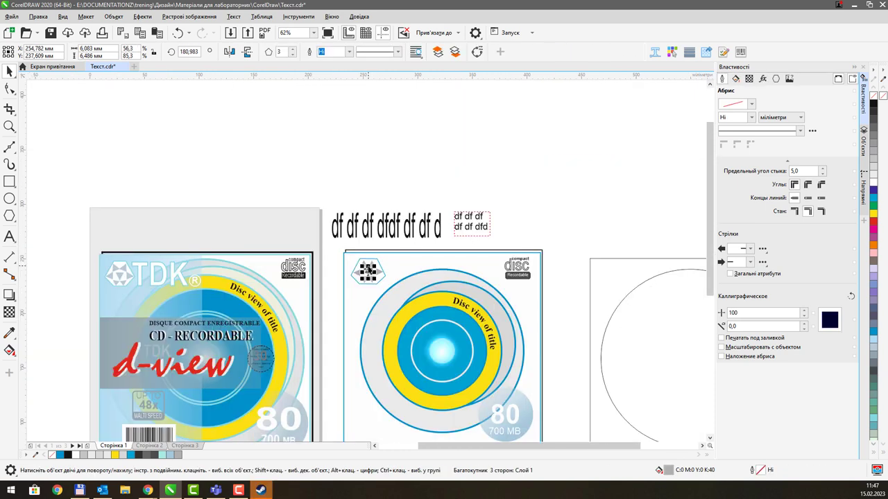
pyautogui.scroll(2, 369, 264)
pyautogui.scroll(2, 369, 263)
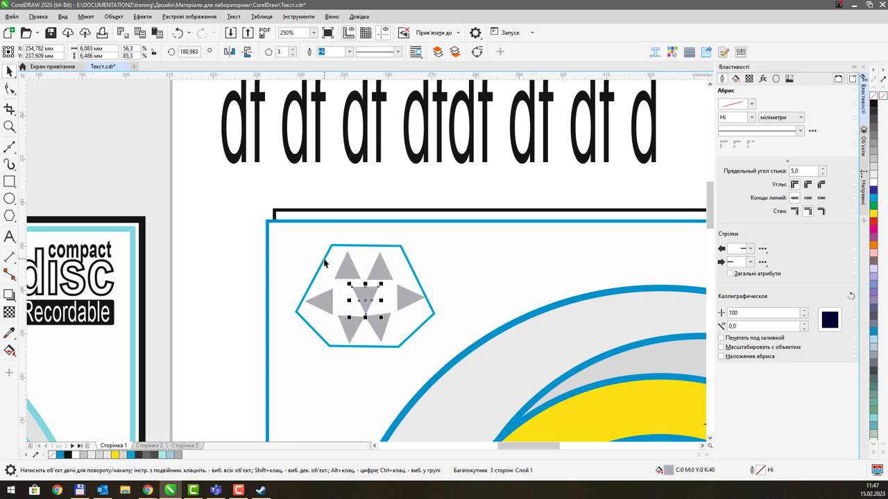
pyautogui.click(324, 260)
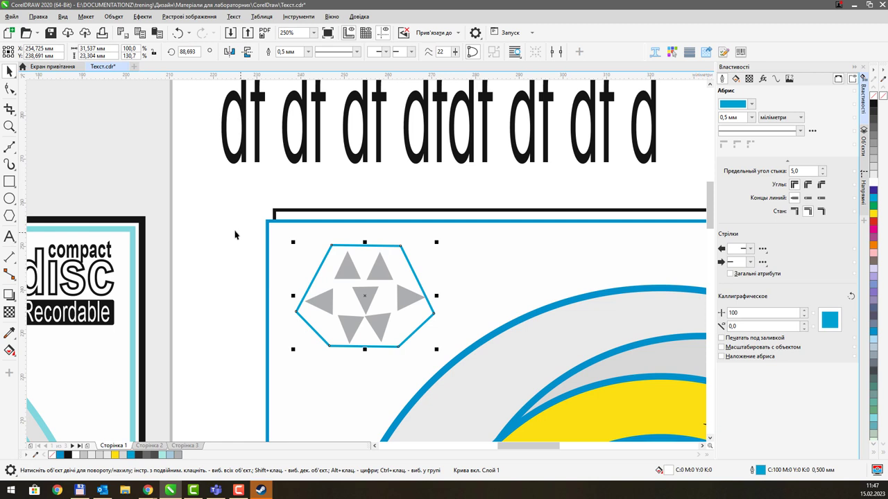
pyautogui.moveTo(435, 366); pyautogui.dragTo(437, 365)
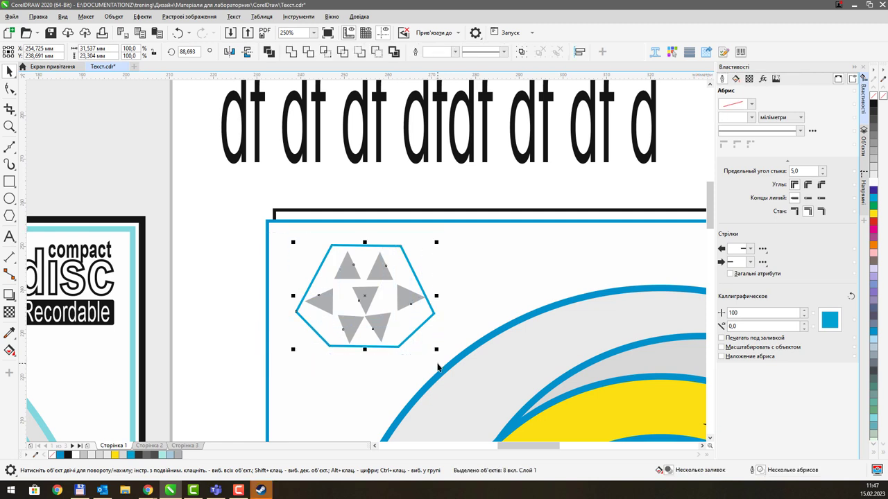
pyautogui.hotkey('ctrl', 'g')
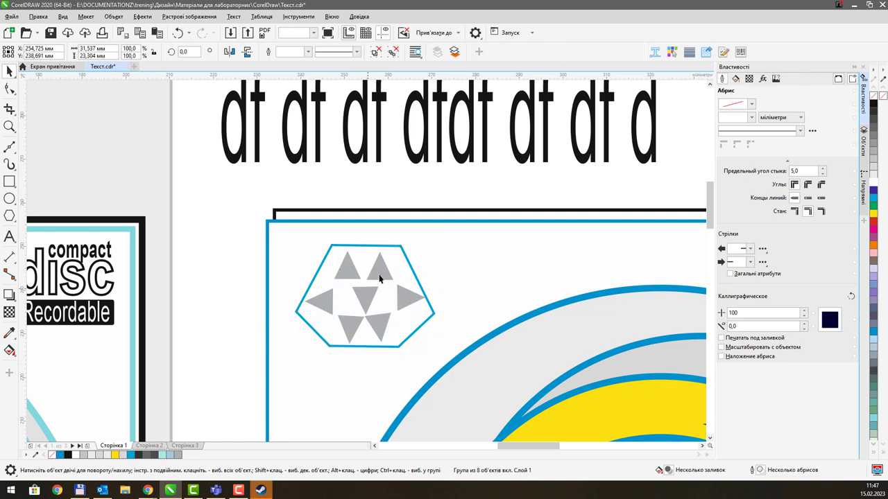
pyautogui.moveTo(379, 279); pyautogui.dragTo(370, 270)
# Add the artistic text "TDK" in Arial, enlarge it to about 80 pt and place it right of the hexagon emblem
pyautogui.scroll(-4, 369, 269)
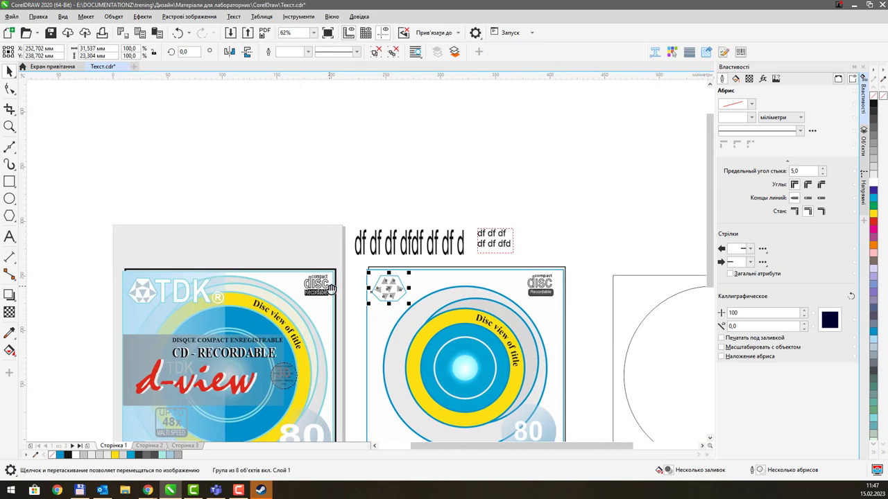
pyautogui.hscroll(3, 331, 288)
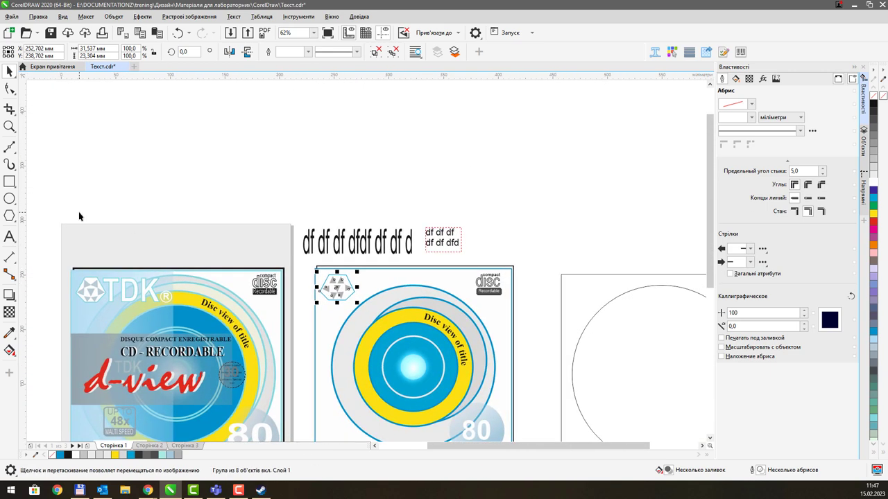
pyautogui.click(10, 237)
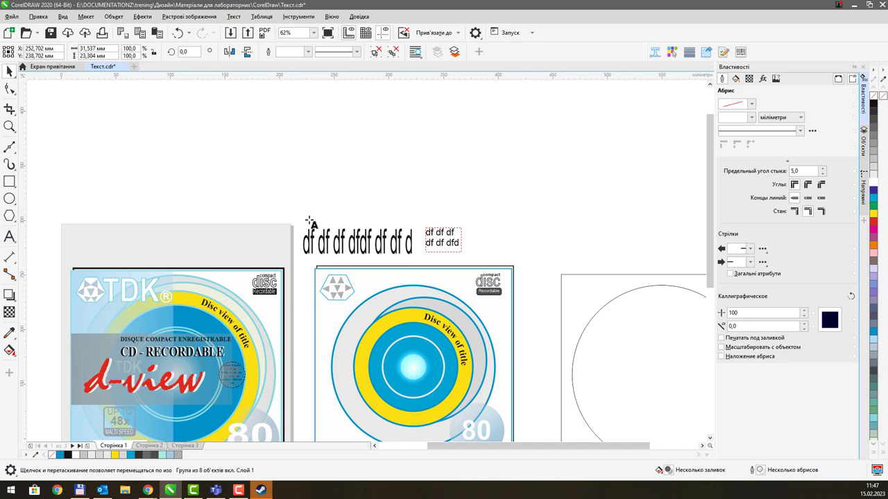
pyautogui.click(519, 238)
pyautogui.write('TDK')
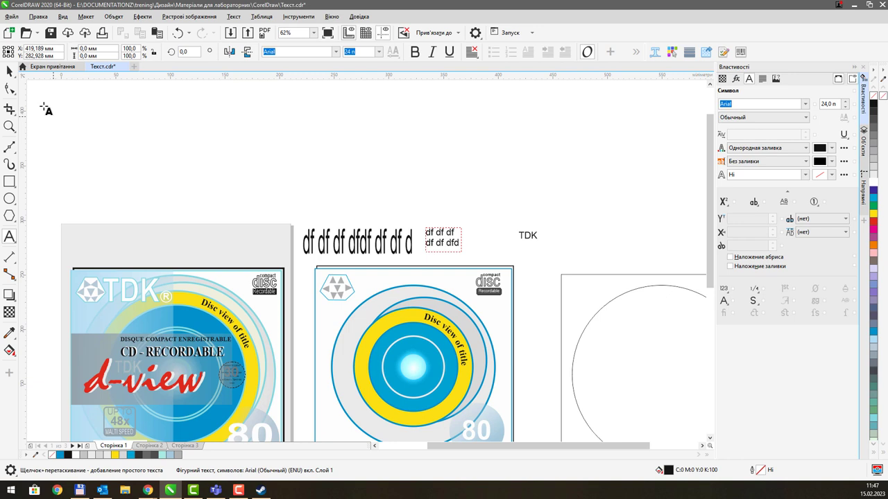
pyautogui.click(16, 73)
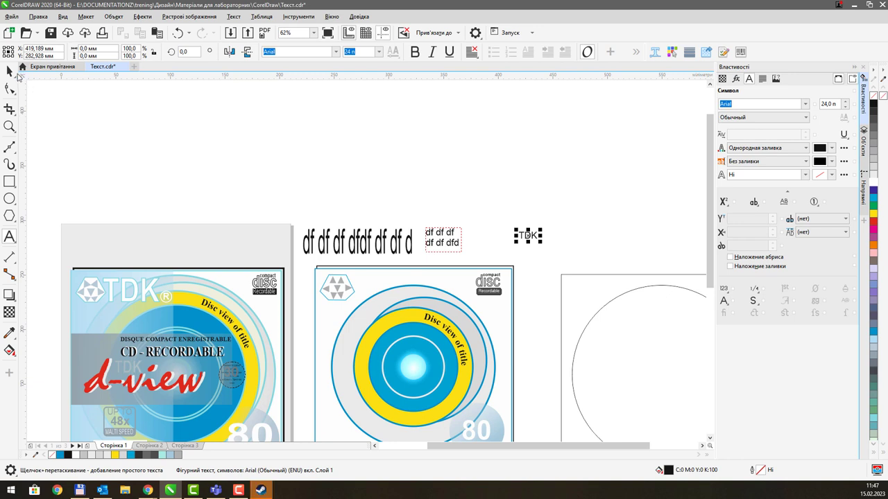
pyautogui.moveTo(540, 242); pyautogui.dragTo(399, 292)
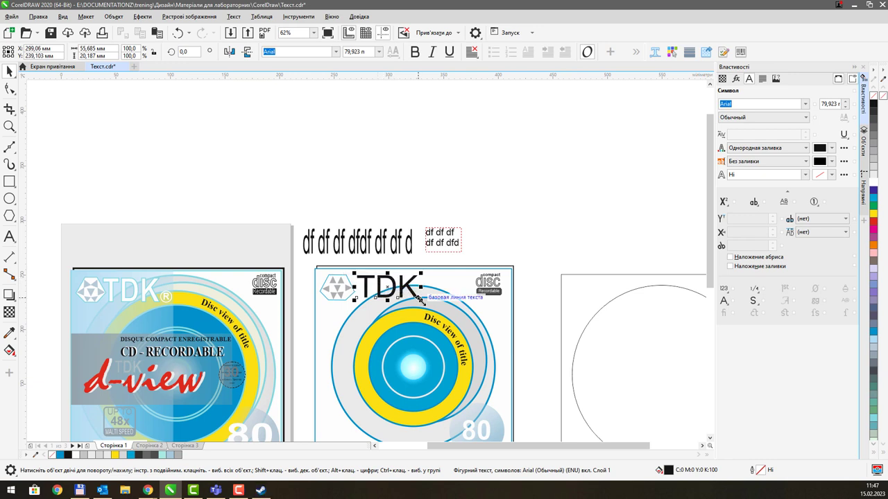
# Give the TDK text a white fill and a 0.5 mm blue outline in C100 M20
pyautogui.click(873, 189)
pyautogui.rightClick(873, 104)
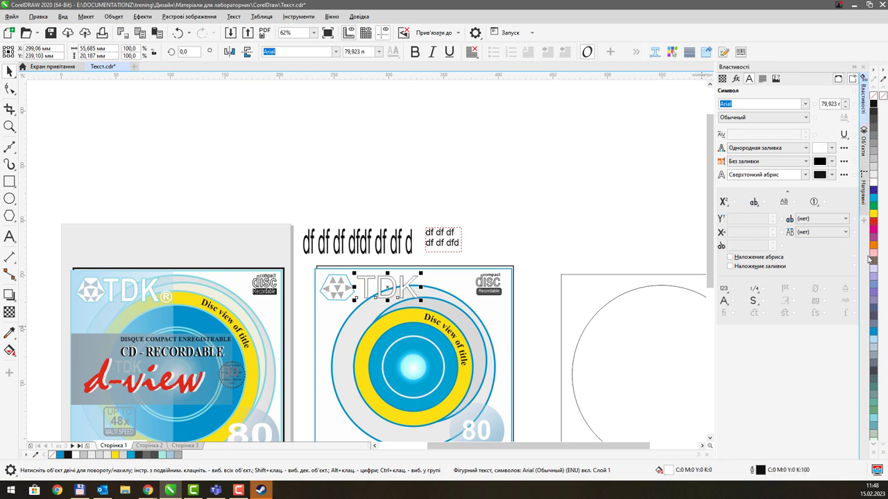
pyautogui.rightClick(874, 286)
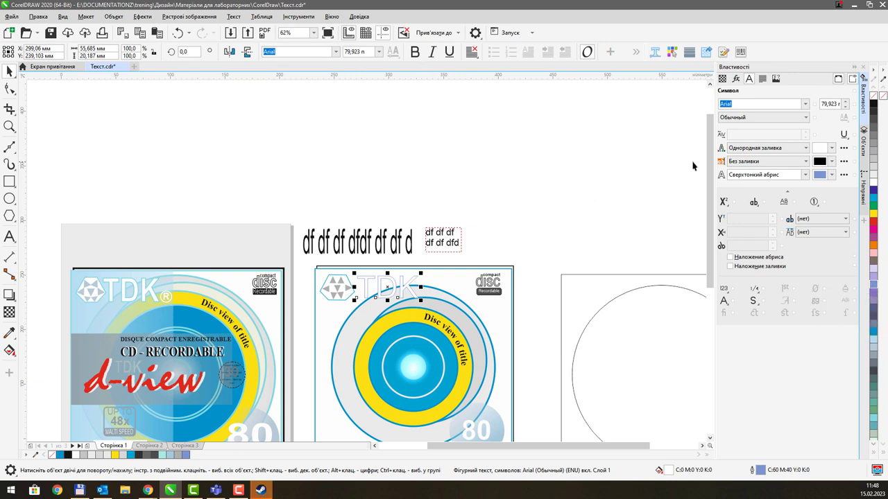
pyautogui.click(803, 175)
pyautogui.click(771, 220)
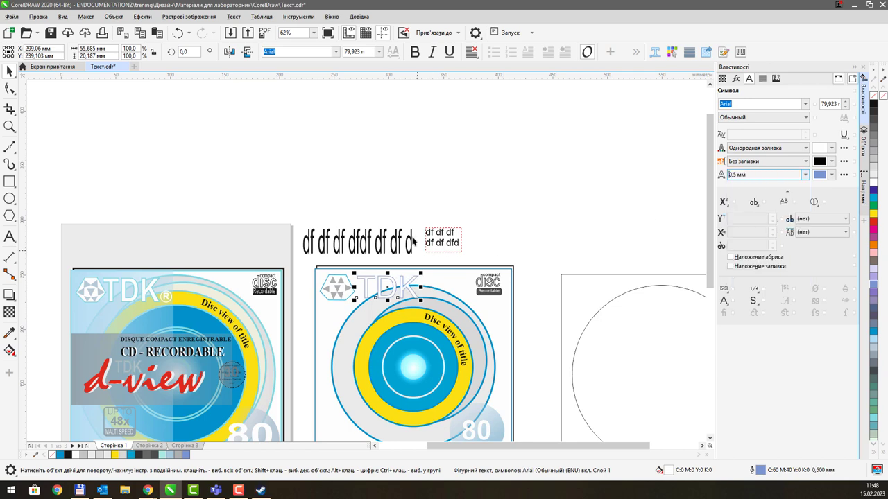
pyautogui.moveTo(431, 227); pyautogui.dragTo(442, 219)
pyautogui.rightClick(876, 333)
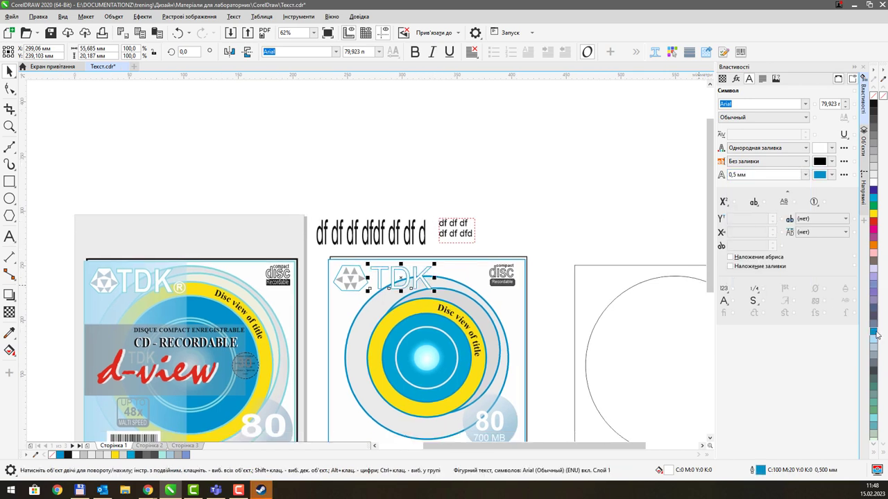
# Narrow the TDK text to about 51 mm wide, keeping it beside the hexagon emblem
pyautogui.moveTo(374, 217); pyautogui.dragTo(399, 228)
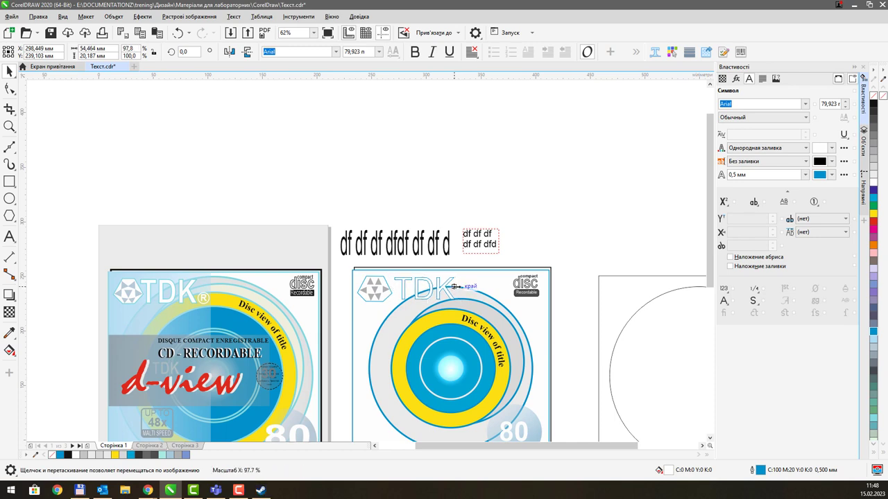
pyautogui.click(426, 289)
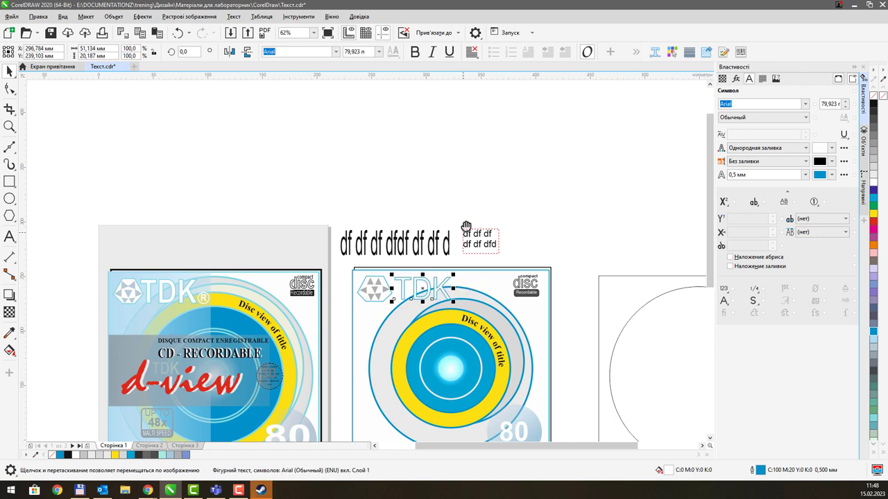
pyautogui.moveTo(466, 226); pyautogui.dragTo(462, 153)
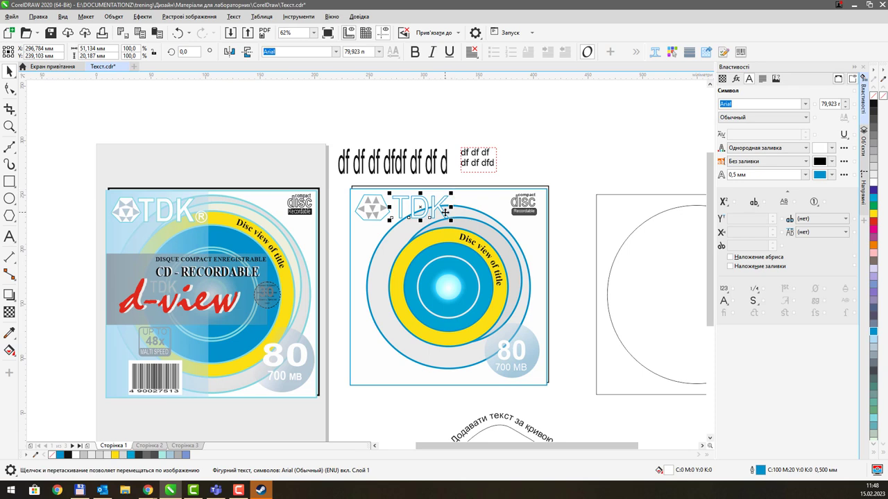
# Draw a circle about 10.4 mm in diameter right of the TDK text, with white fill and a 0.5 mm cyan outline
pyautogui.scroll(3, 445, 212)
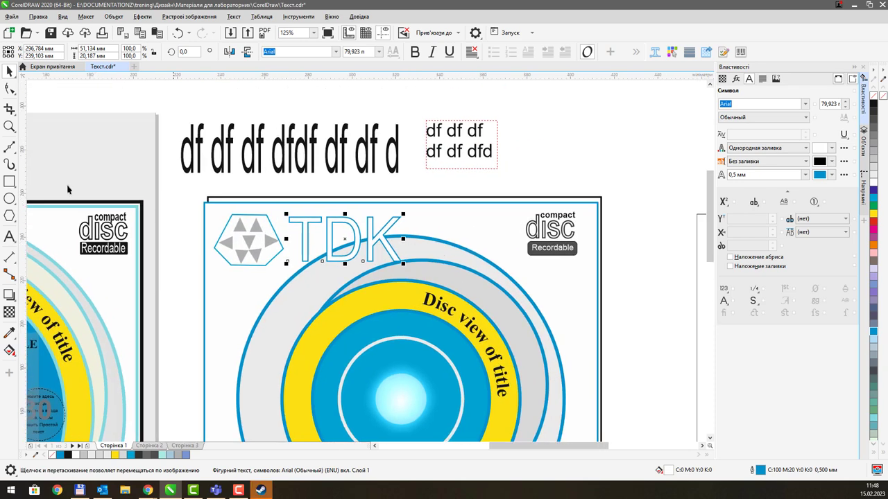
pyautogui.click(14, 201)
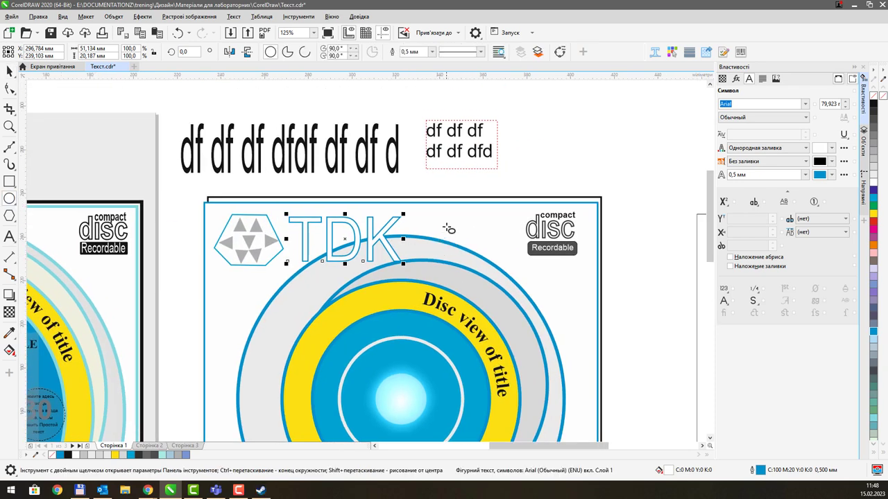
pyautogui.moveTo(445, 223); pyautogui.dragTo(469, 248)
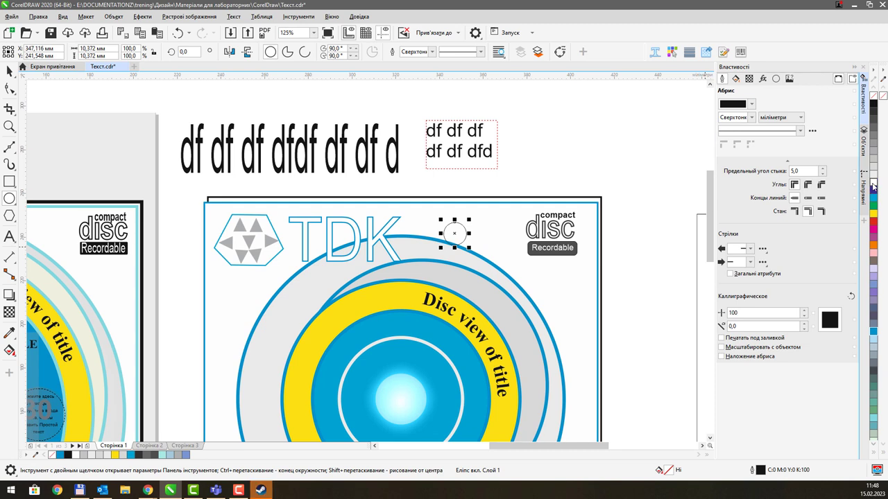
pyautogui.click(873, 184)
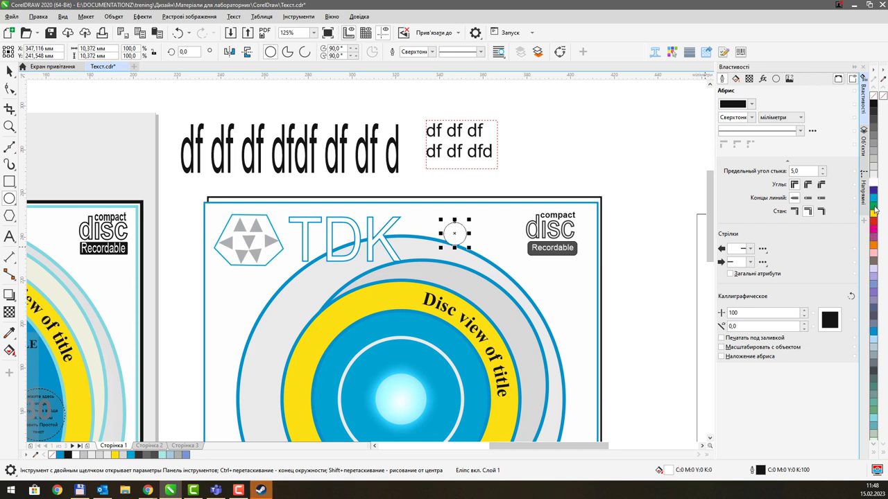
pyautogui.rightClick(875, 201)
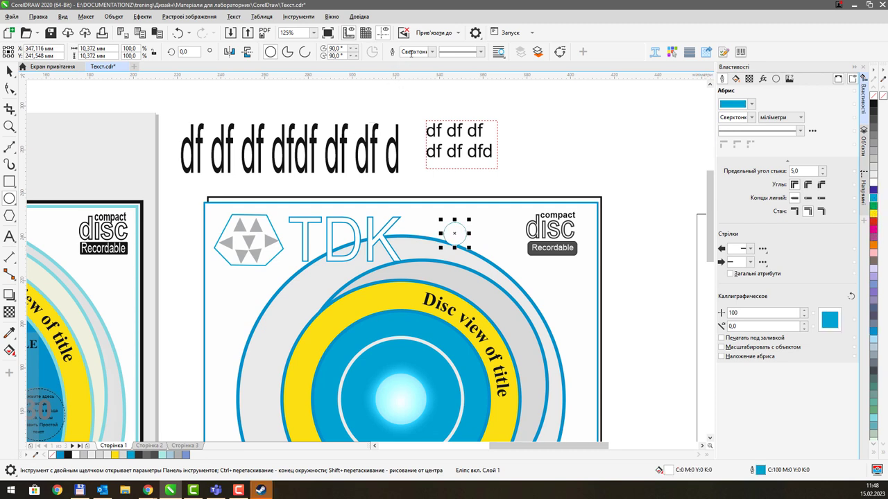
pyautogui.click(432, 52)
pyautogui.click(425, 102)
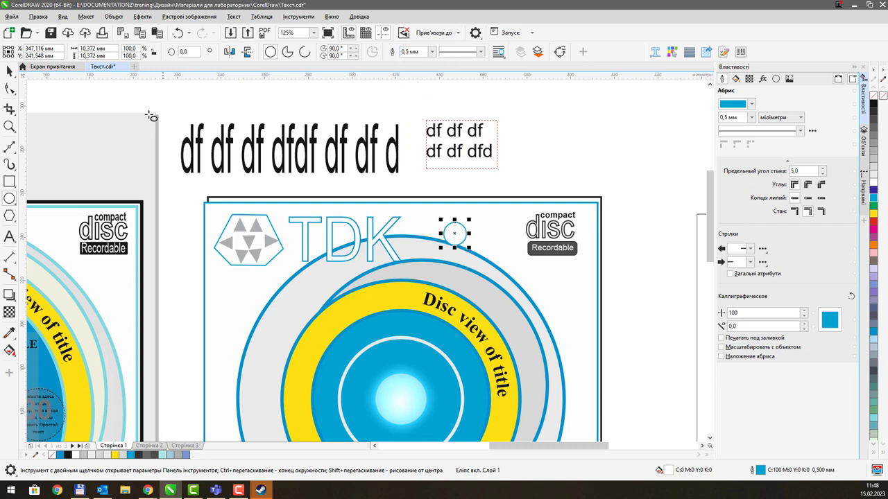
# Add the letter "R" in 24 pt Arial and centre it inside the small circle
pyautogui.click(10, 236)
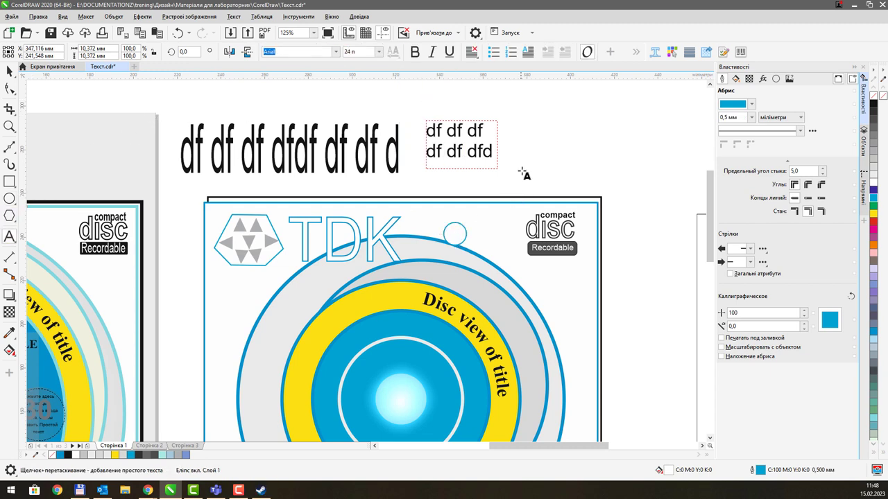
pyautogui.click(521, 163)
pyautogui.write('R')
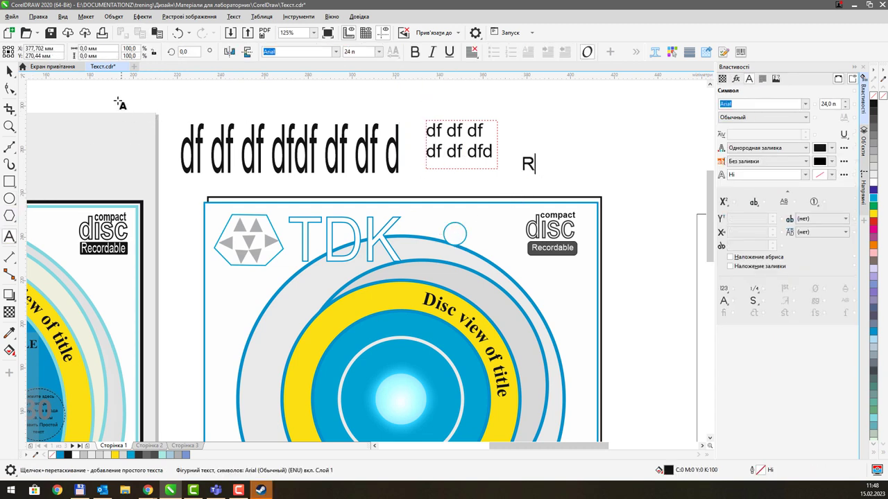
pyautogui.click(9, 71)
pyautogui.moveTo(529, 164); pyautogui.dragTo(455, 233)
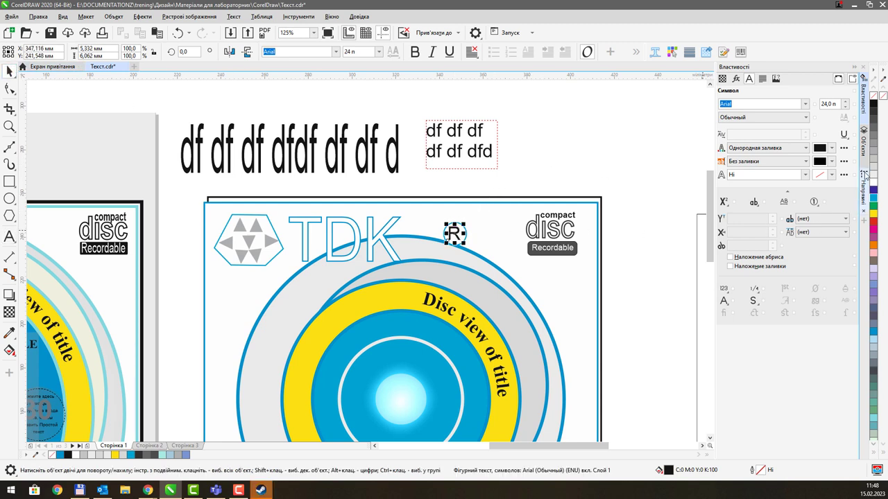
# Fill the letter R with cyan and leave it without an outline
pyautogui.rightClick(873, 200)
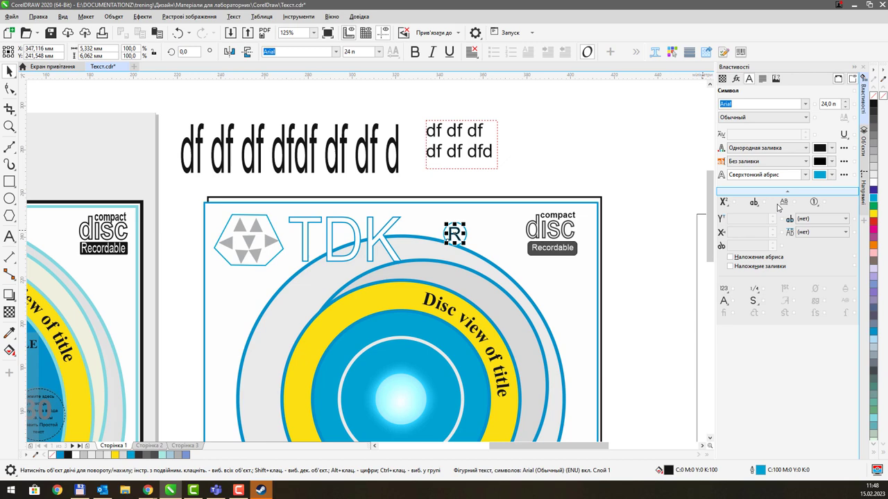
pyautogui.click(874, 200)
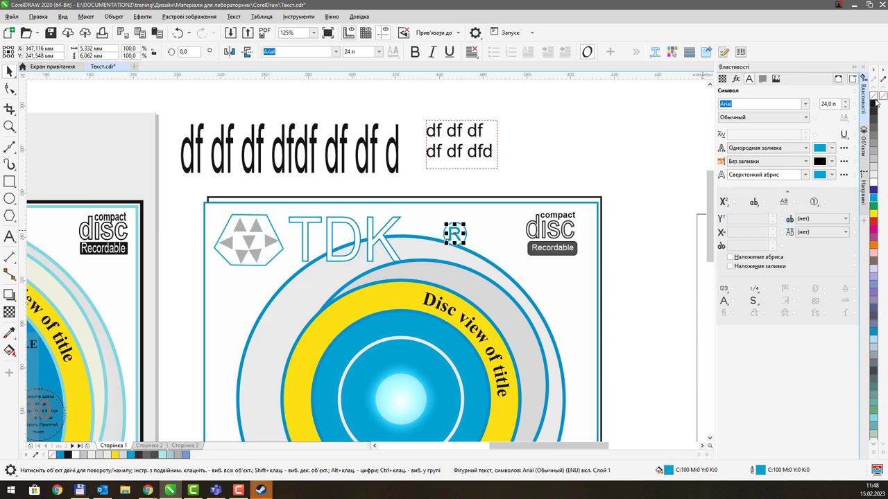
pyautogui.rightClick(875, 97)
# Group the small circle with its letter R as the registered-trademark symbol
pyautogui.scroll(2, 449, 230)
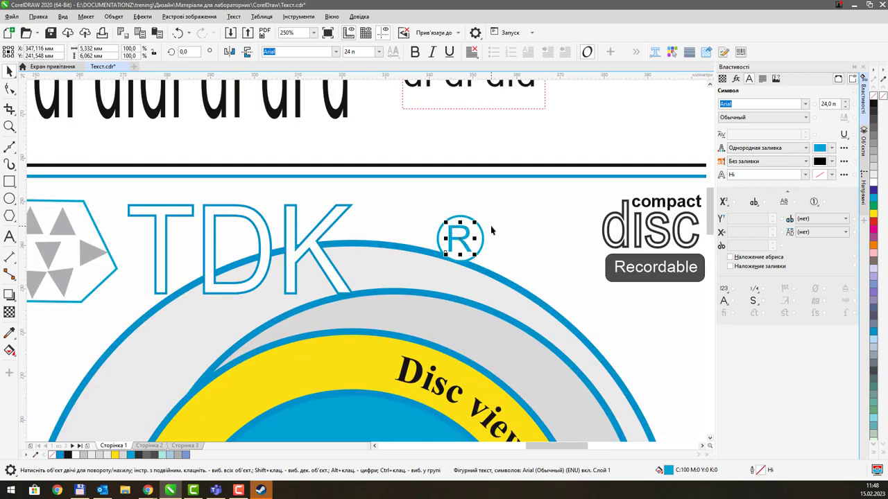
pyautogui.click(483, 236)
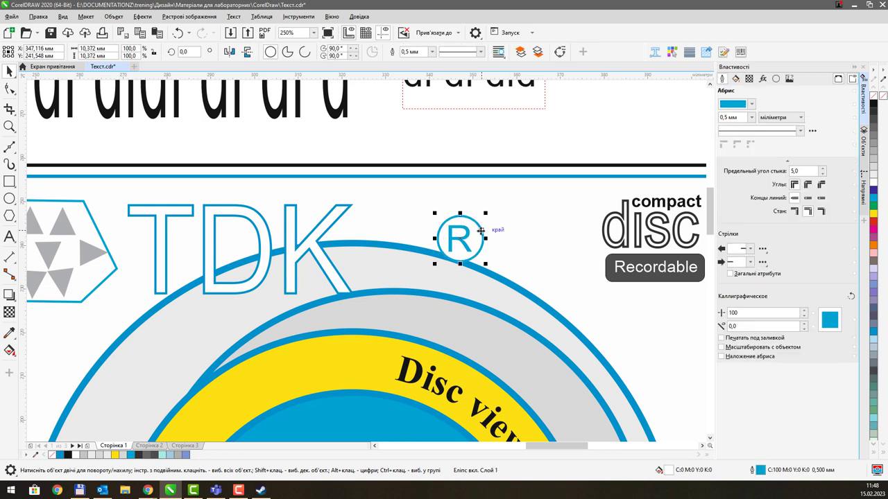
pyautogui.keyDown('shift'); pyautogui.click(468, 234); pyautogui.keyUp('shift')
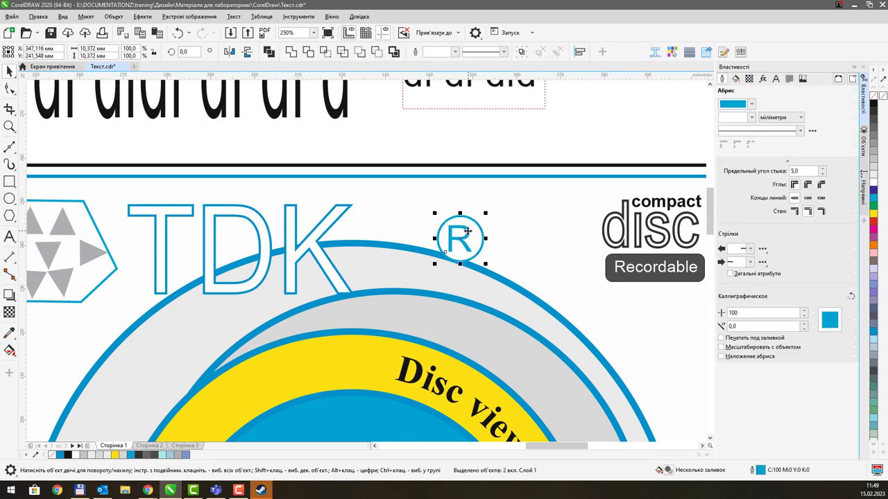
pyautogui.hotkey('ctrl', 'g')
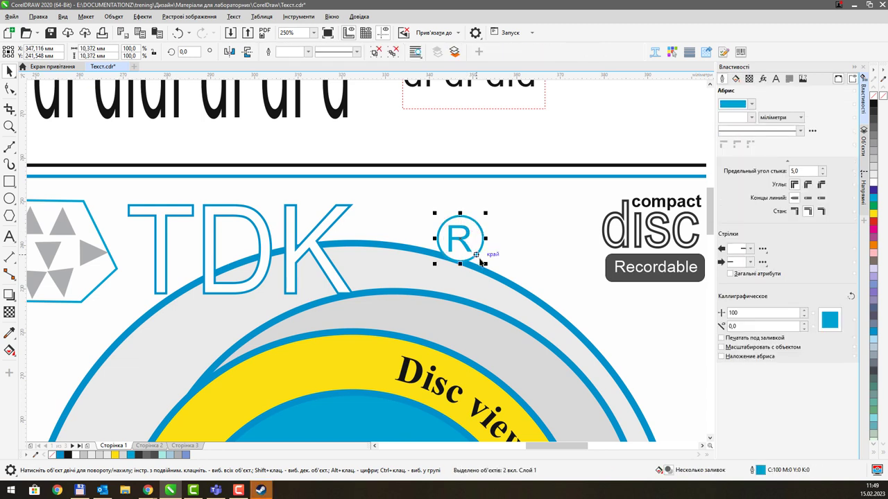
# Shrink the registered-trademark symbol to about 5.2 mm beside the foot of the K and group it with the TDK text
pyautogui.moveTo(484, 265); pyautogui.dragTo(380, 282)
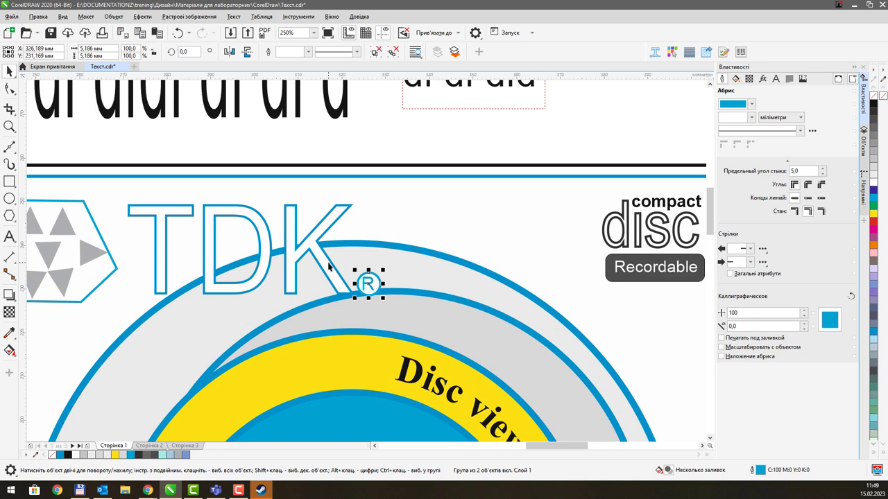
pyautogui.keyDown('shift'); pyautogui.click(332, 266); pyautogui.keyUp('shift')
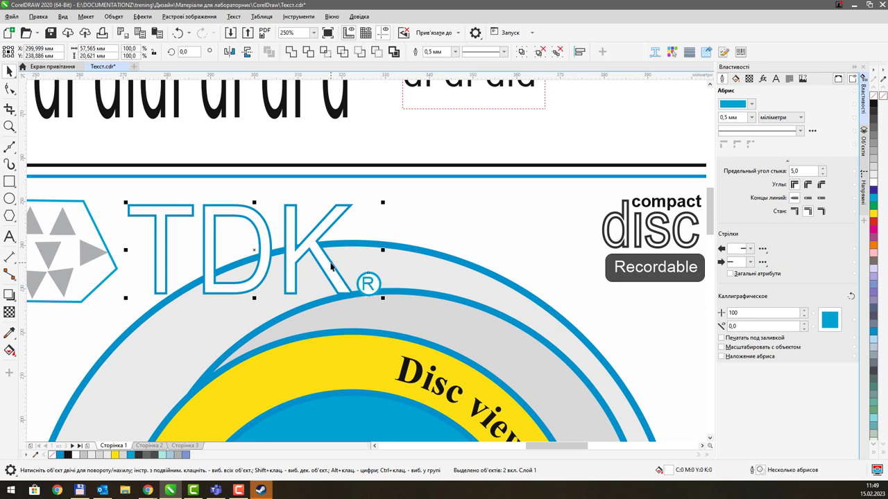
pyautogui.hotkey('ctrl', 'g')
pyautogui.click(337, 237)
pyautogui.scroll(-1, 337, 251)
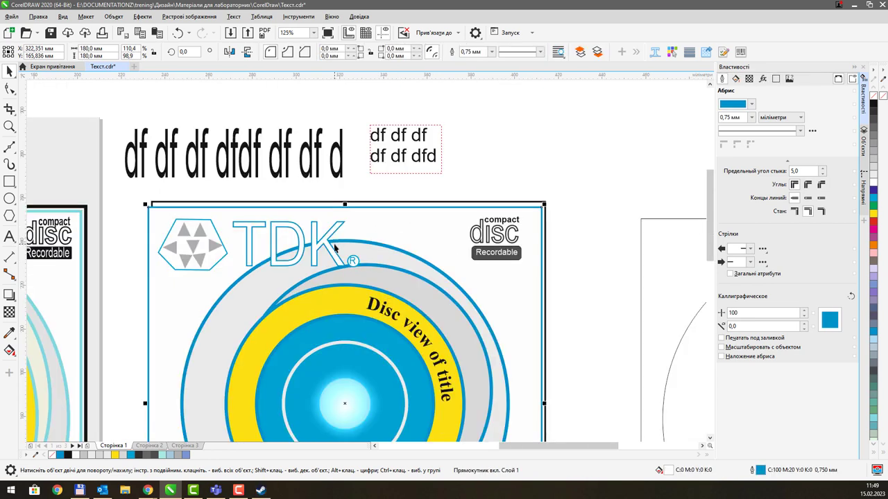
pyautogui.moveTo(337, 254); pyautogui.dragTo(393, 256)
pyautogui.scroll(-1, 395, 258)
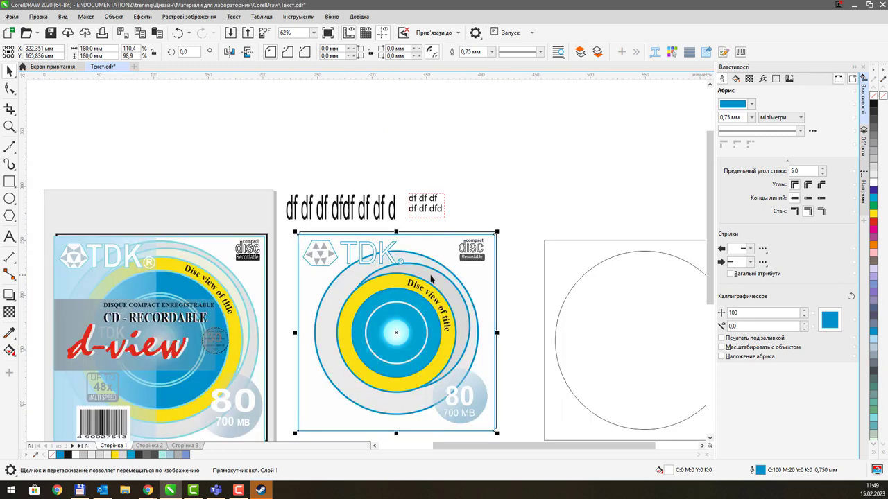
# Move the registered-trademark symbol closer to the K within the TDK lettering group
pyautogui.click(380, 248)
pyautogui.moveTo(409, 253); pyautogui.dragTo(399, 251)
pyautogui.scroll(2, 399, 254)
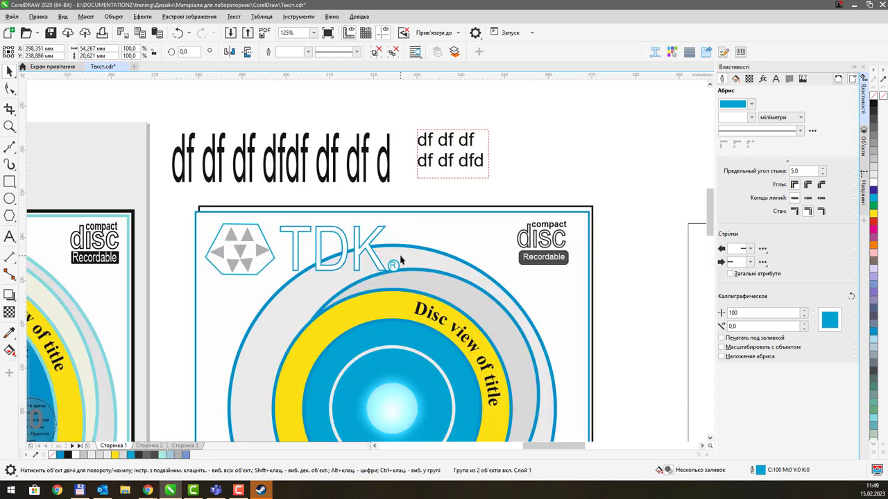
pyautogui.scroll(1, 396, 258)
pyautogui.scroll(-2, 392, 271)
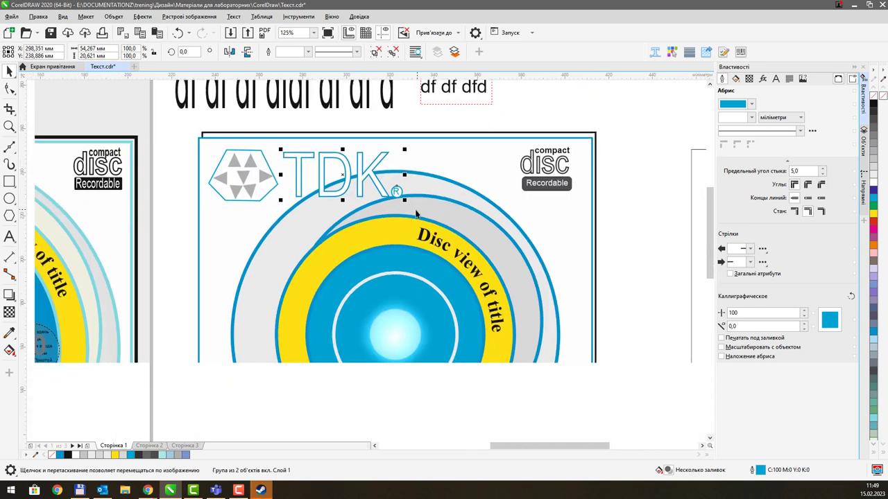
# Draw a rectangle about 31 by 31.5 mm over the disc's lower-left part and round its corners to about 7.4 mm
pyautogui.scroll(-1, 357, 241)
pyautogui.moveTo(385, 295); pyautogui.dragTo(413, 268)
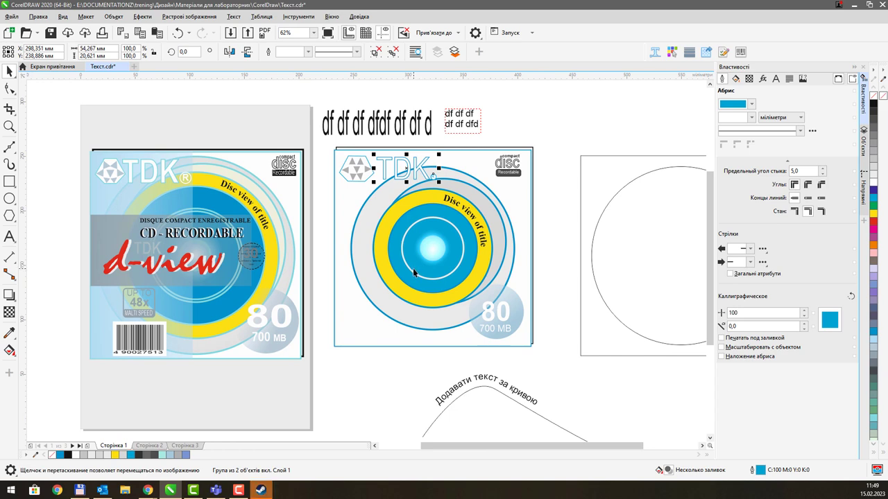
pyautogui.moveTo(434, 240); pyautogui.dragTo(407, 258)
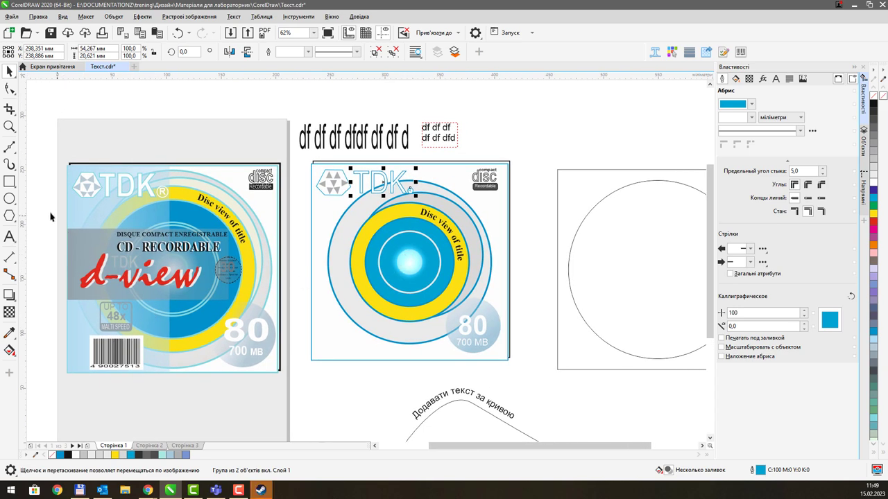
pyautogui.click(9, 182)
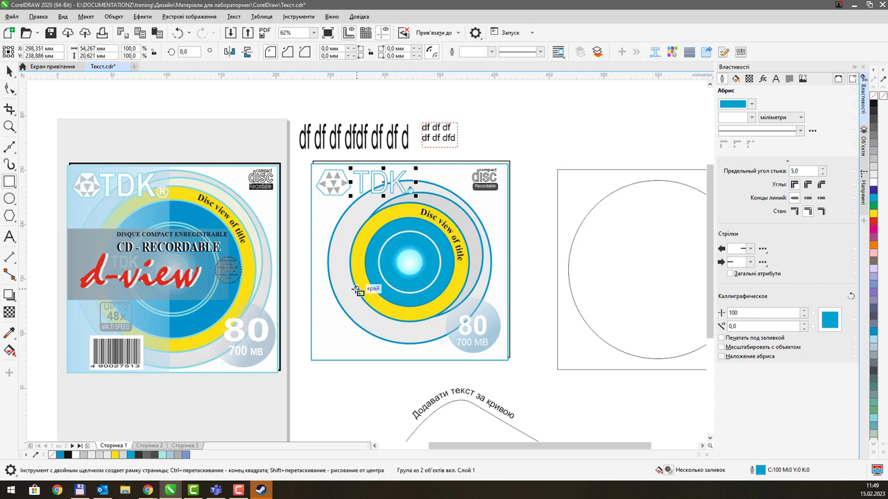
pyautogui.moveTo(364, 300); pyautogui.dragTo(391, 323)
pyautogui.press('space')
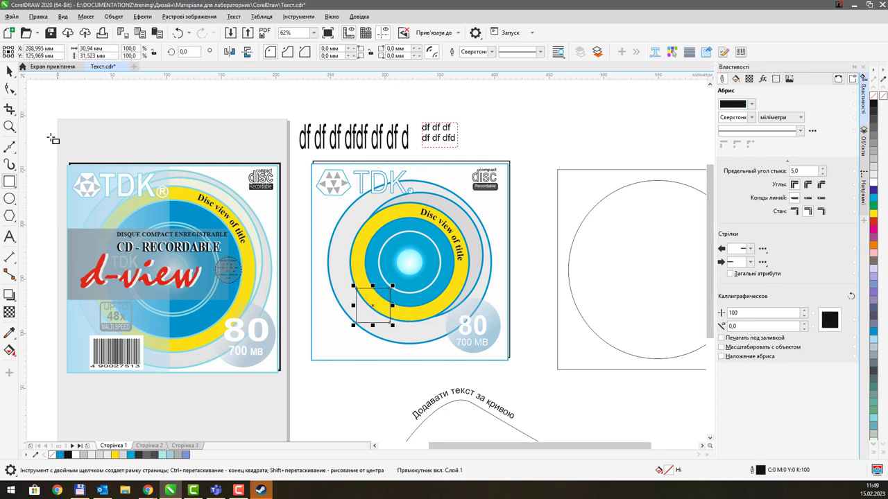
pyautogui.click(12, 91)
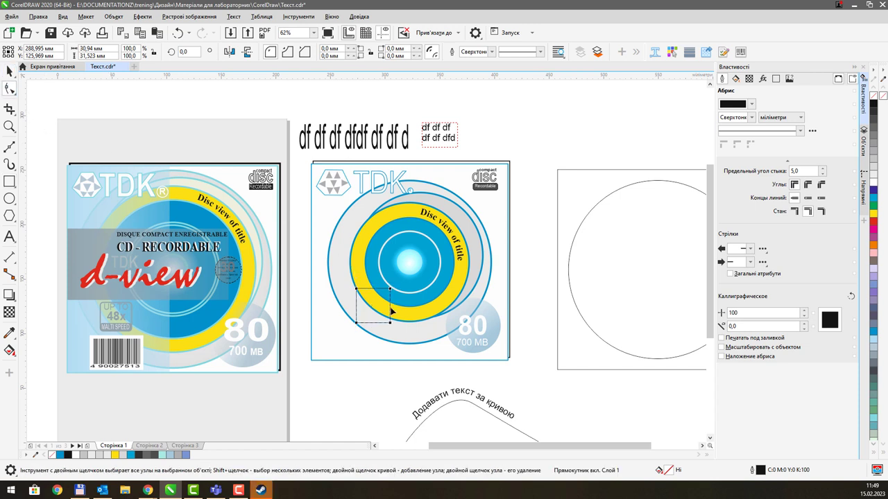
pyautogui.moveTo(390, 322); pyautogui.dragTo(382, 317)
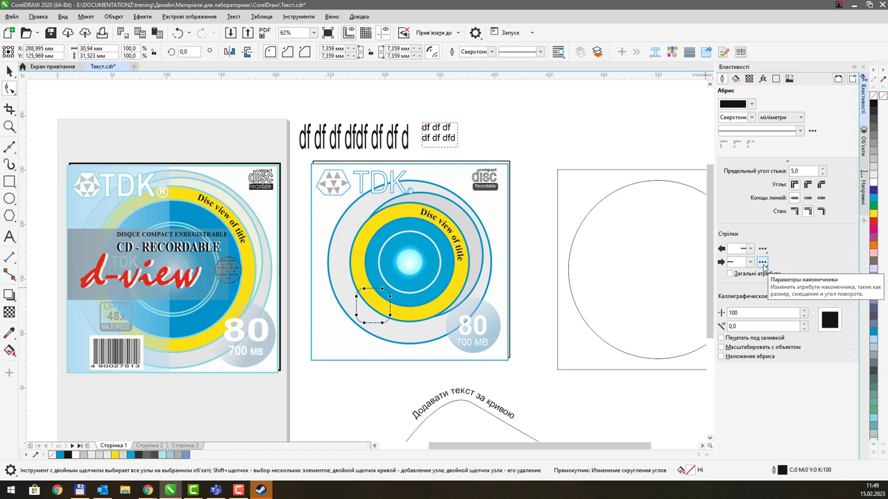
# Give the rounded rectangle a 1.0 mm outline in 30% black
pyautogui.click(492, 52)
pyautogui.click(484, 113)
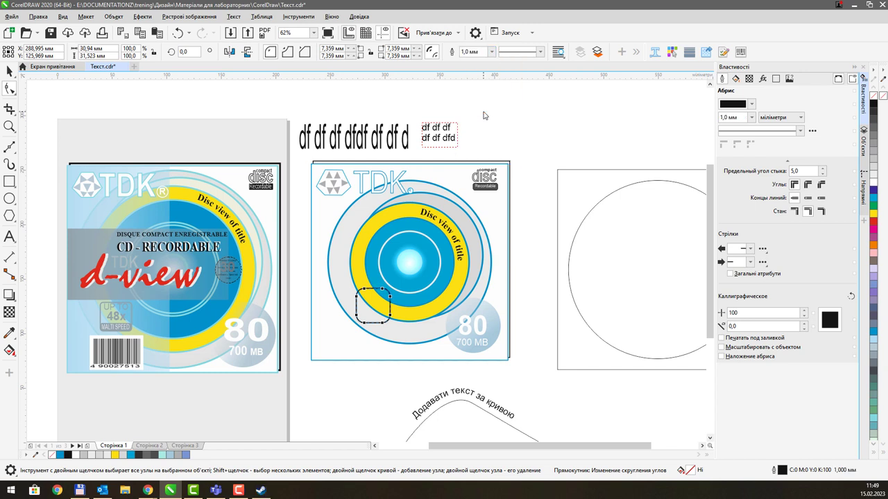
pyautogui.rightClick(873, 159)
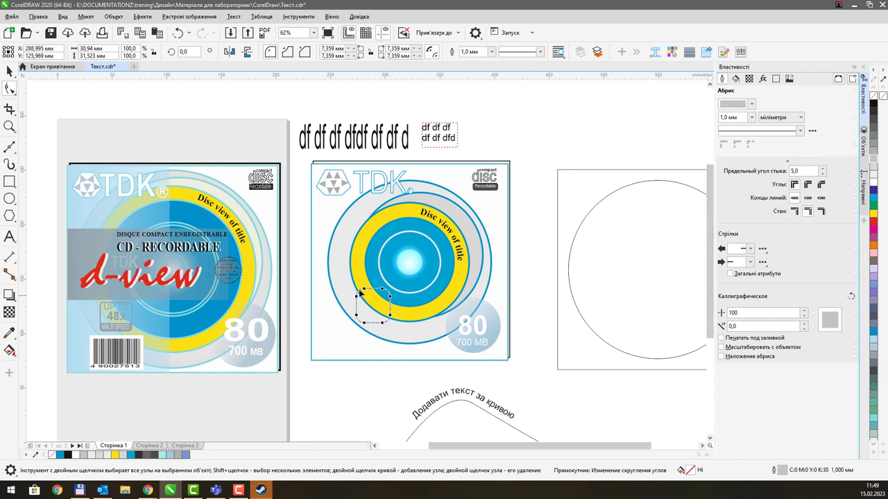
# Duplicate the rounded rectangle as a strip about 13.7 mm high at the frame's lower edge and fill it with 30% black
pyautogui.scroll(2, 370, 294)
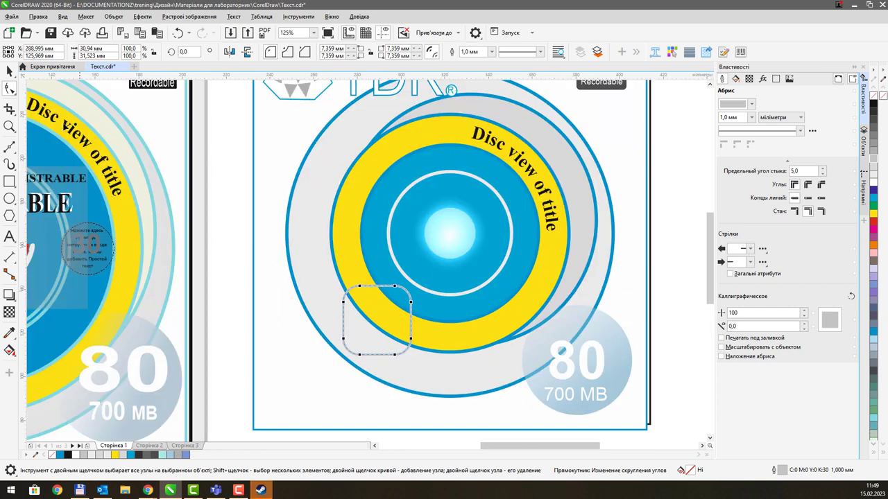
pyautogui.click(10, 73)
pyautogui.hotkey('ctrl', 'd')
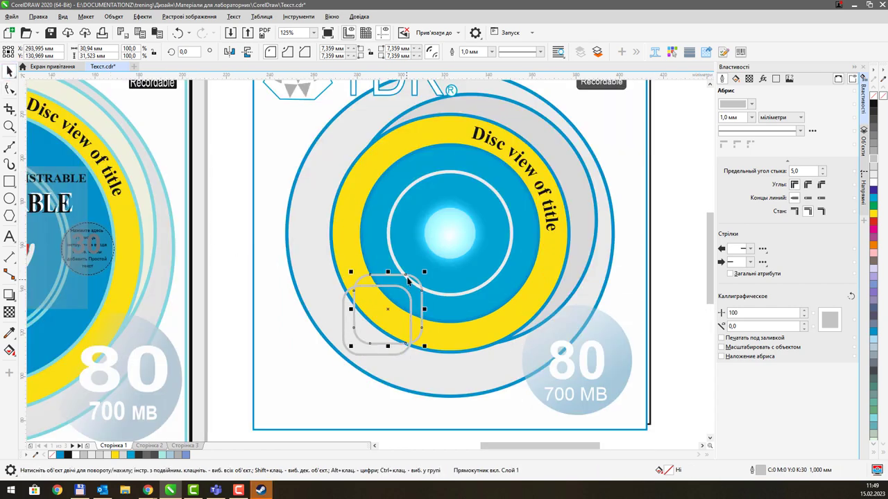
pyautogui.moveTo(387, 272); pyautogui.dragTo(384, 340)
pyautogui.click(875, 161)
pyautogui.scroll(2, 370, 332)
pyautogui.scroll(-2, 378, 308)
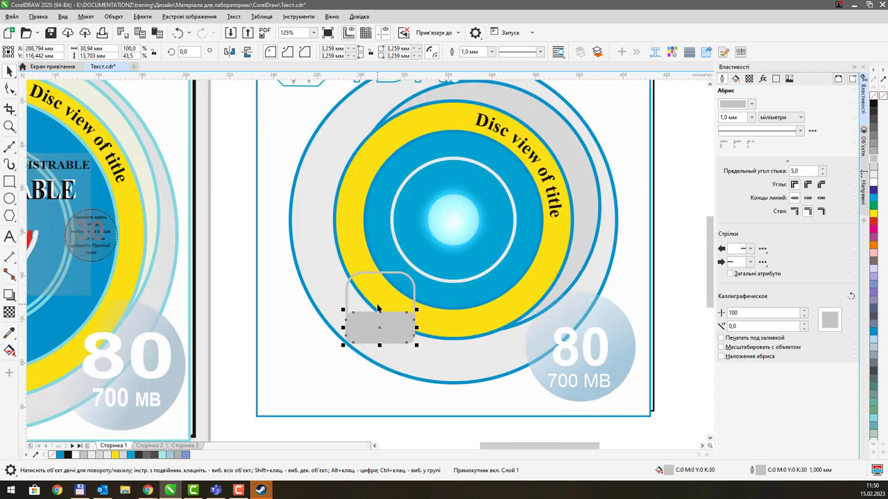
# Add the text "Multi Speed" in 24 pt Arial below the grey strip
pyautogui.scroll(-2, 343, 302)
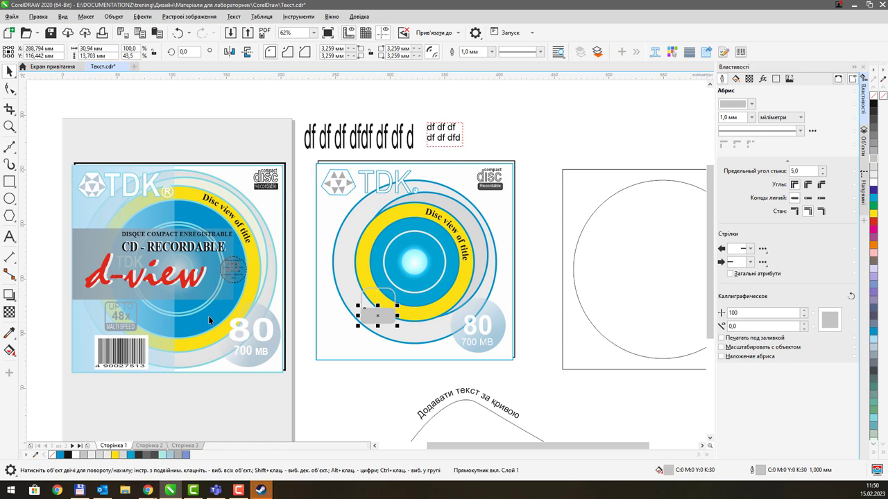
pyautogui.scroll(2, 373, 307)
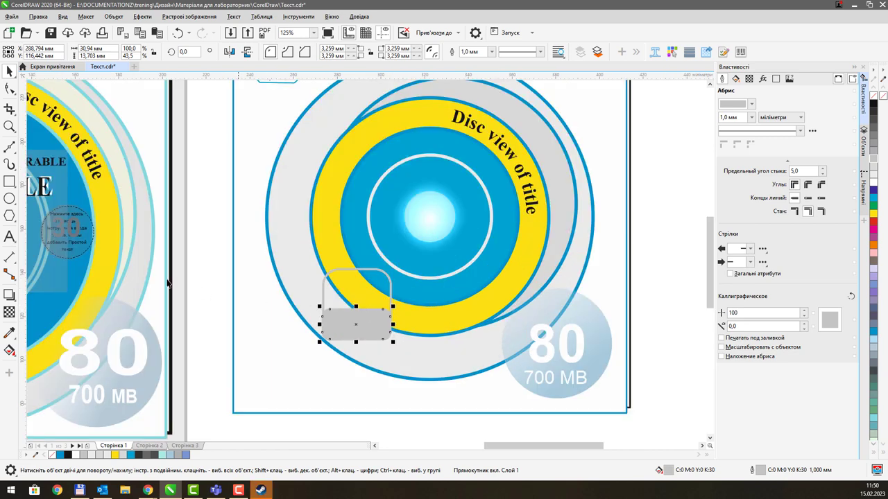
pyautogui.click(9, 236)
pyautogui.click(294, 371)
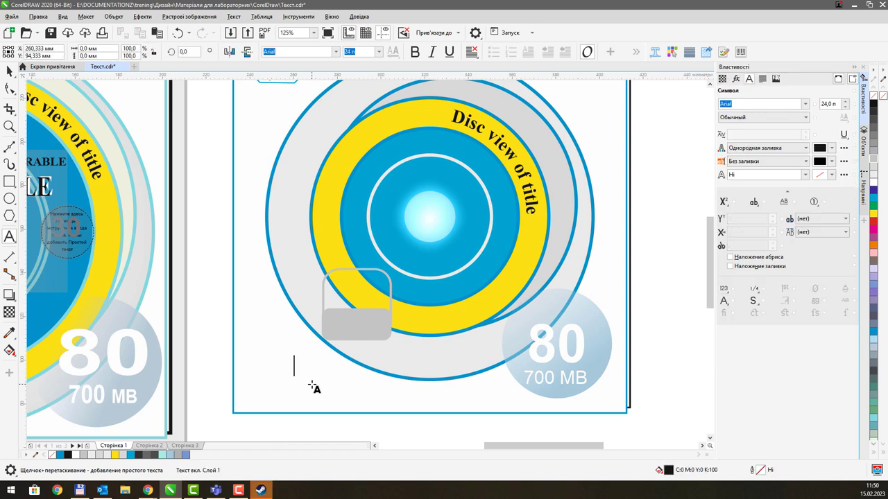
pyautogui.write('Mul')
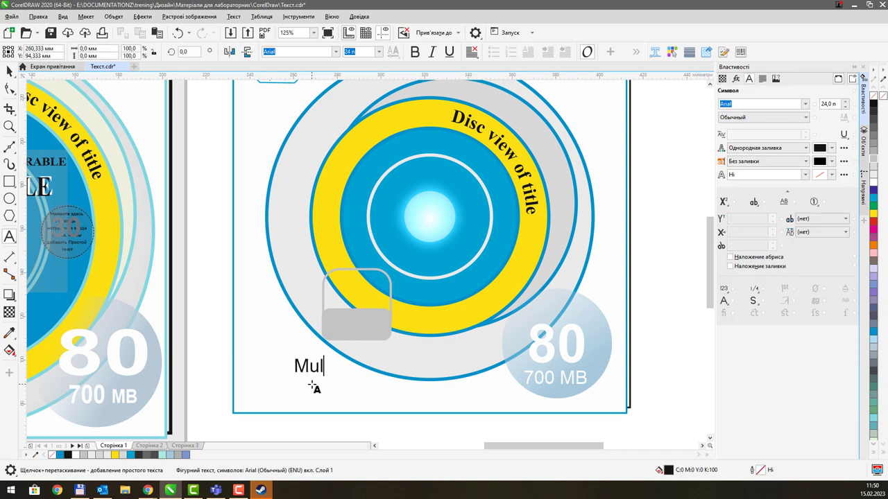
pyautogui.write('ti Speed')
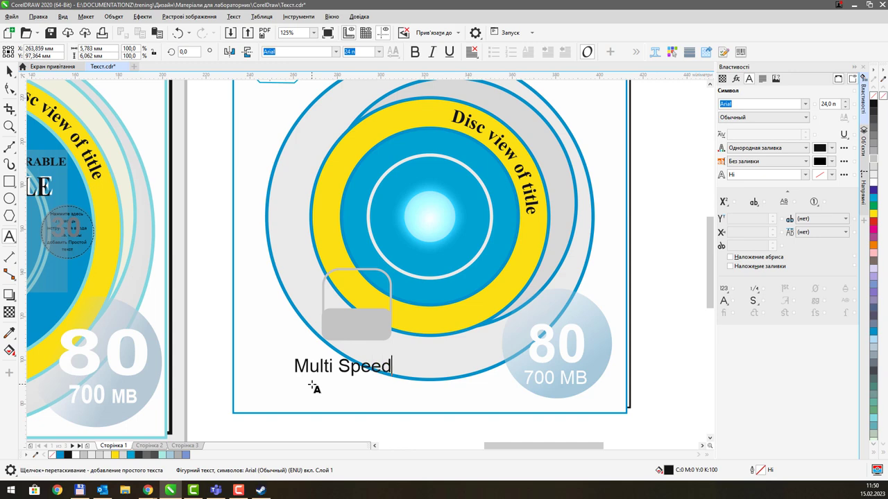
pyautogui.hotkey('ctrl', 'z')
pyautogui.scroll(-2, 159, 286)
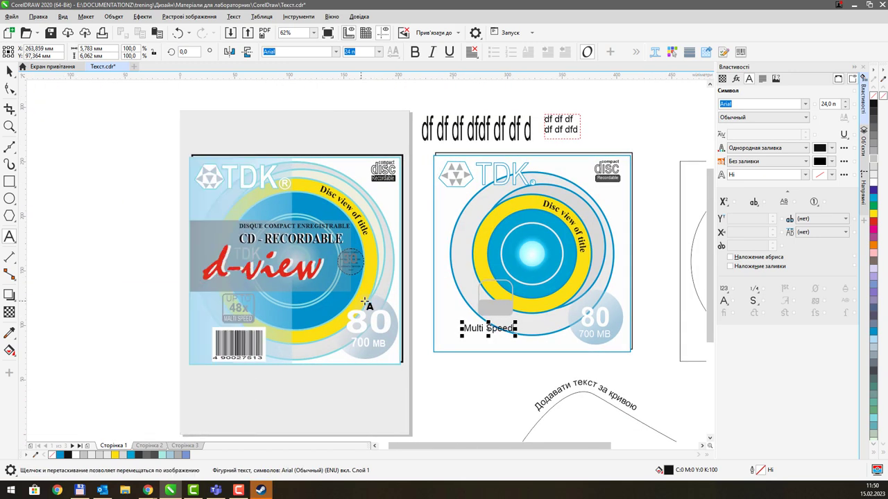
pyautogui.hscroll(3, 509, 295)
pyautogui.scroll(2, 315, 336)
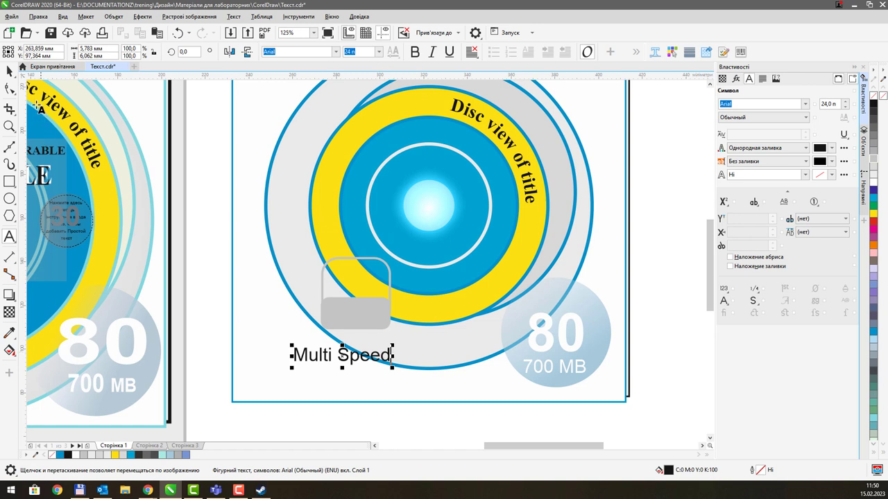
# Scale the "Multi Speed" text to about 29 mm wide on the grey strip and fill it with white
pyautogui.click(9, 71)
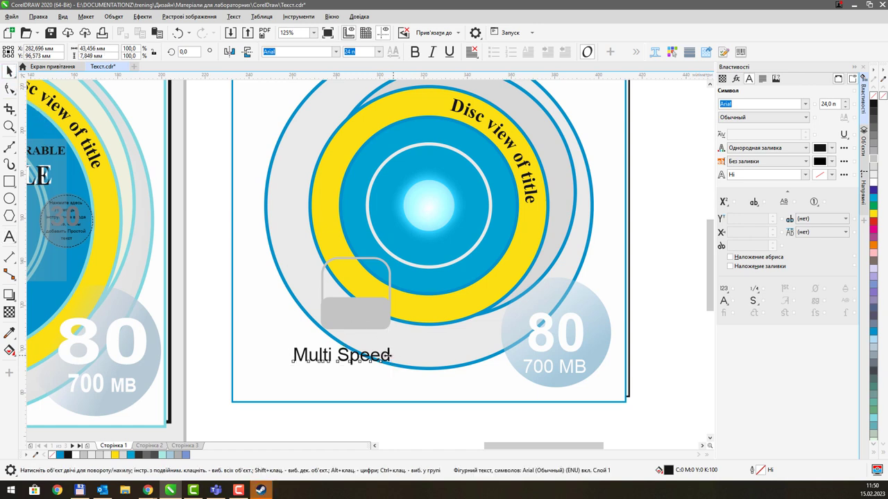
pyautogui.moveTo(390, 355); pyautogui.dragTo(390, 312)
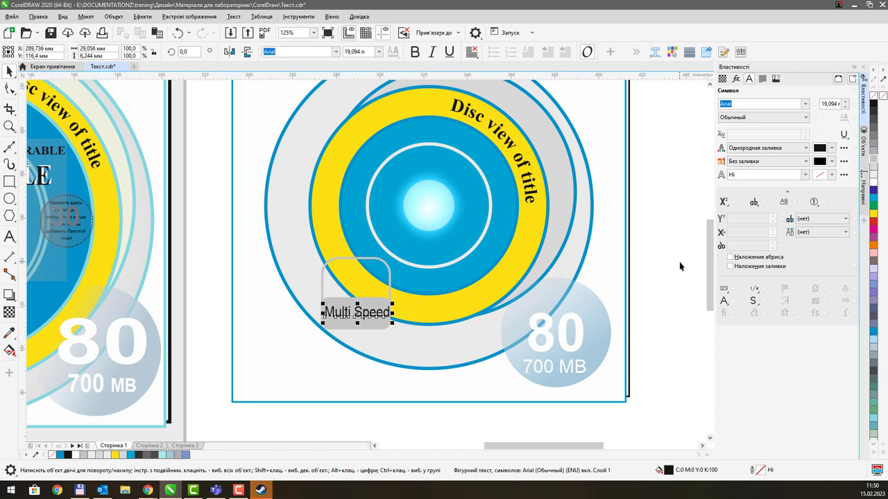
pyautogui.click(872, 181)
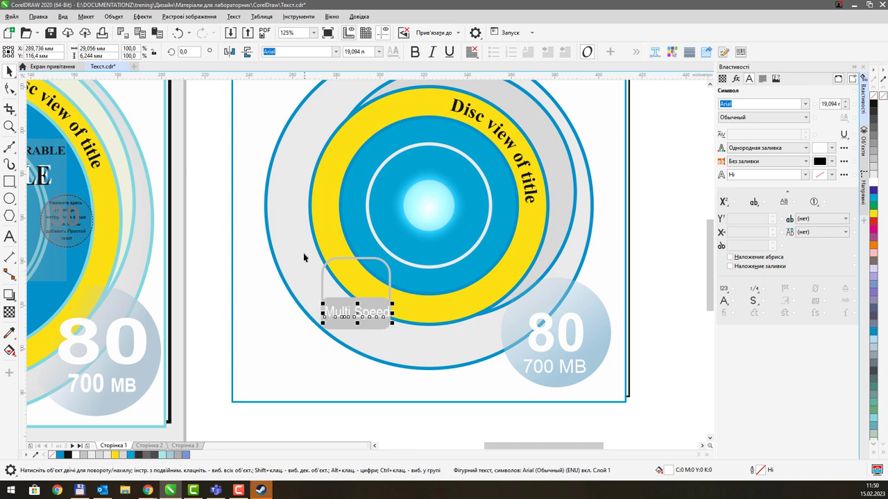
pyautogui.moveTo(303, 255); pyautogui.dragTo(378, 289)
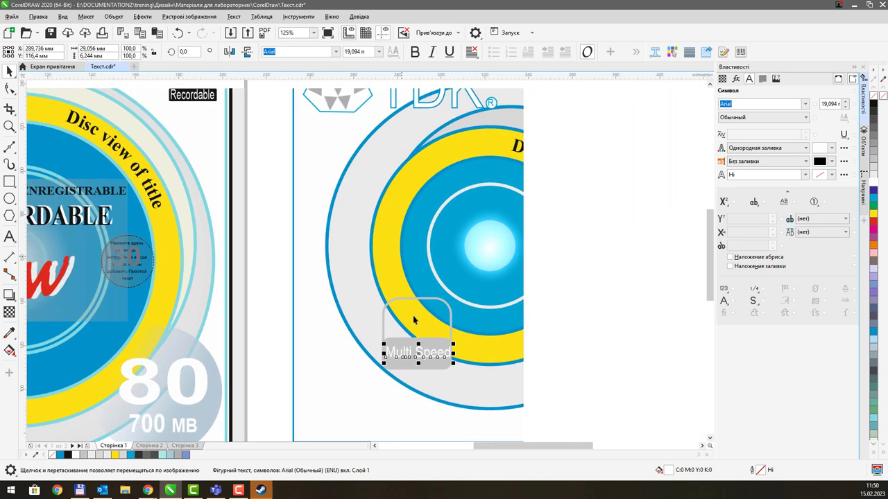
pyautogui.scroll(2, 418, 322)
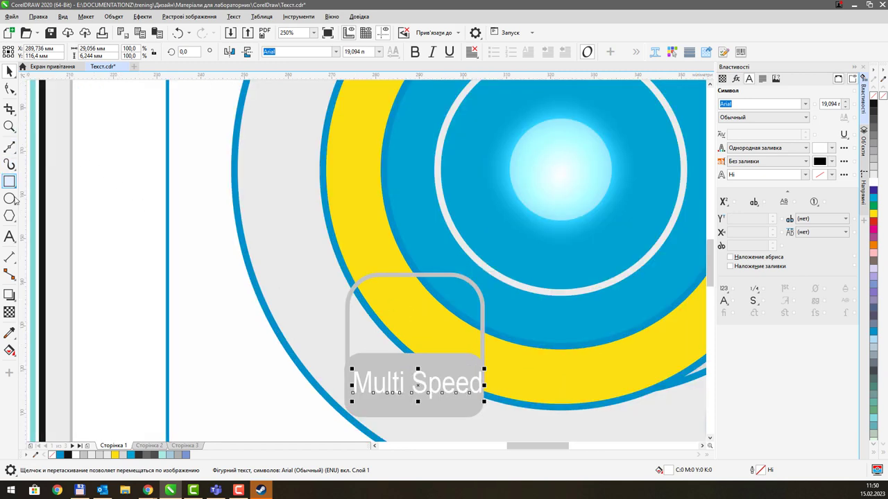
pyautogui.click(9, 237)
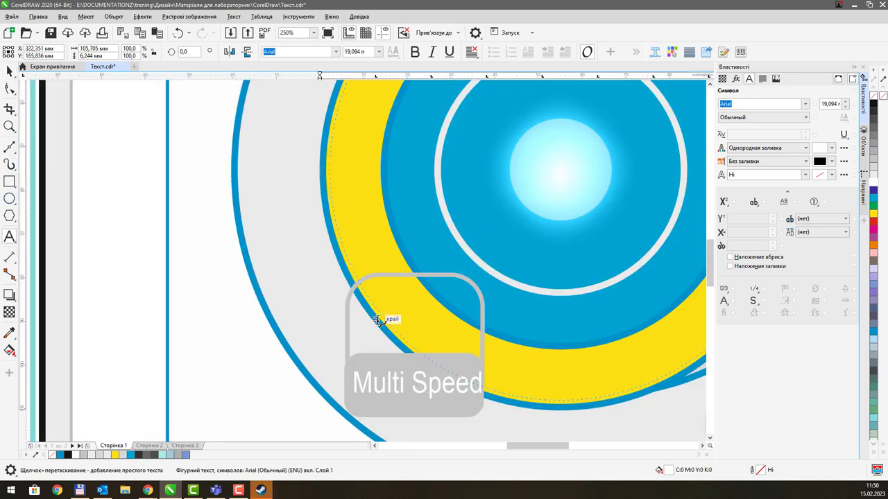
pyautogui.click(381, 316)
pyautogui.hotkey('ctrl', 'z')
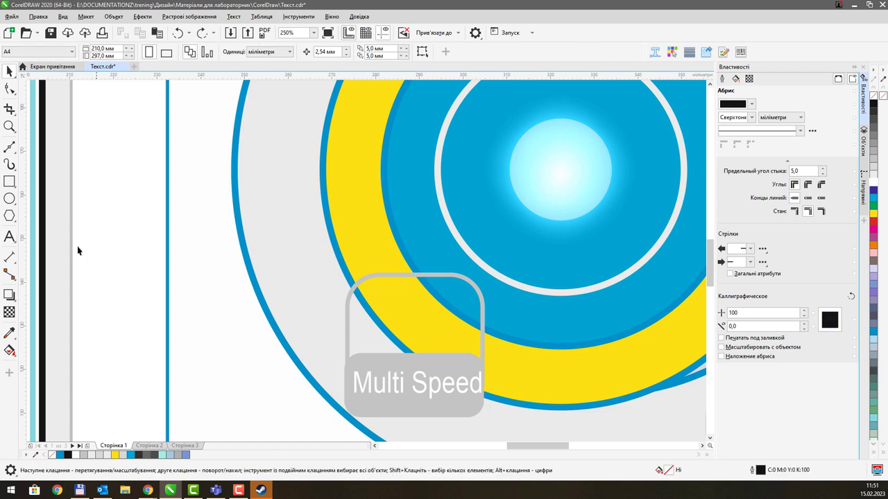
# Add the two-line text "UP TO" and "48X" in 24 pt Arial to the left of the rounded frame
pyautogui.click(10, 236)
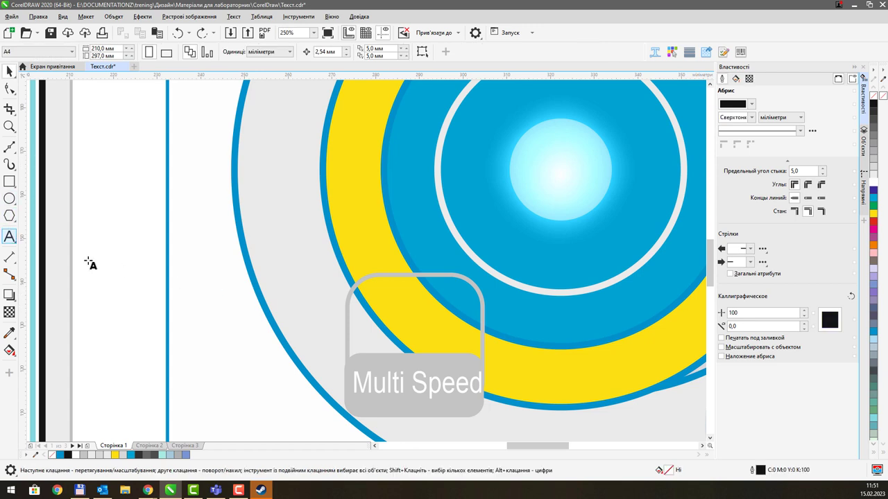
pyautogui.click(212, 303)
pyautogui.write('Up')
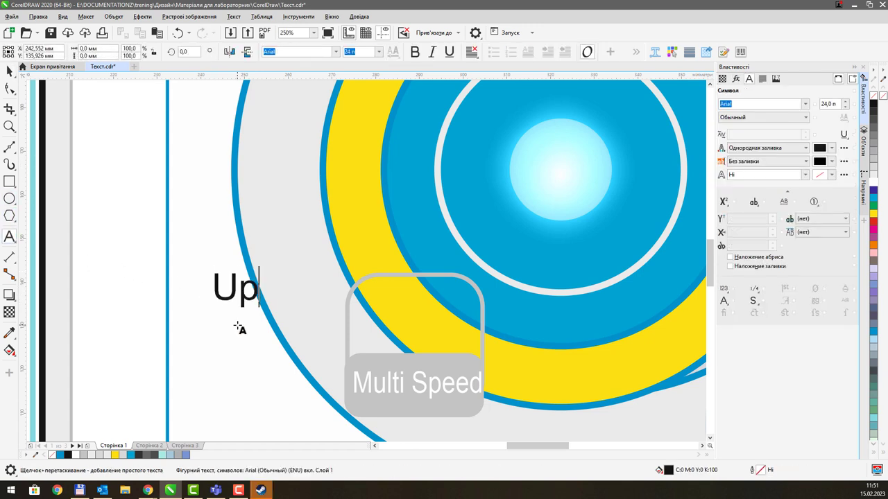
pyautogui.press('BackSpace')
pyautogui.write('P T')
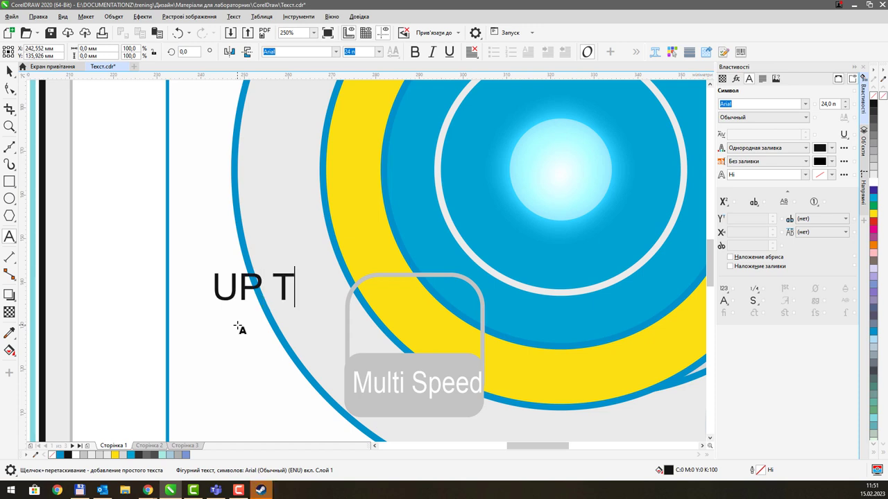
pyautogui.write('O')
pyautogui.press('Return')
pyautogui.write('48X')
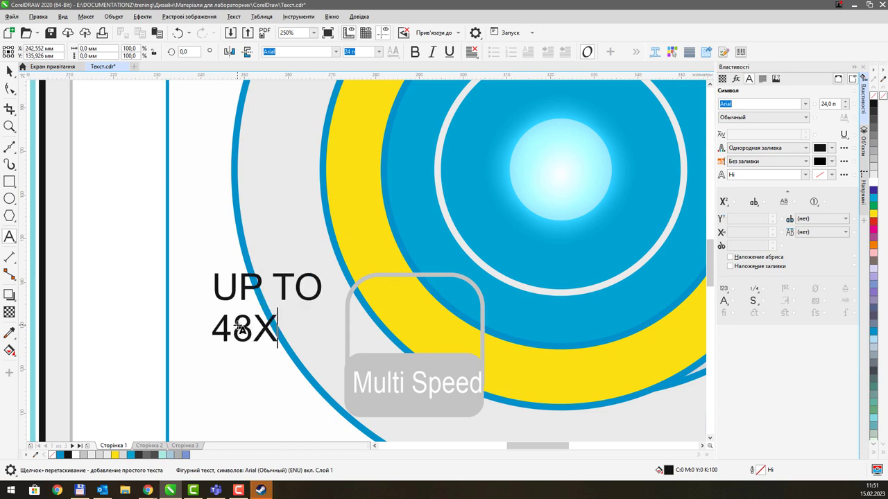
# Centre-align the "UP TO 48X" text, scale it to about 16.4 mm wide and place it inside the rounded frame
pyautogui.hotkey('ctrl', 'a')
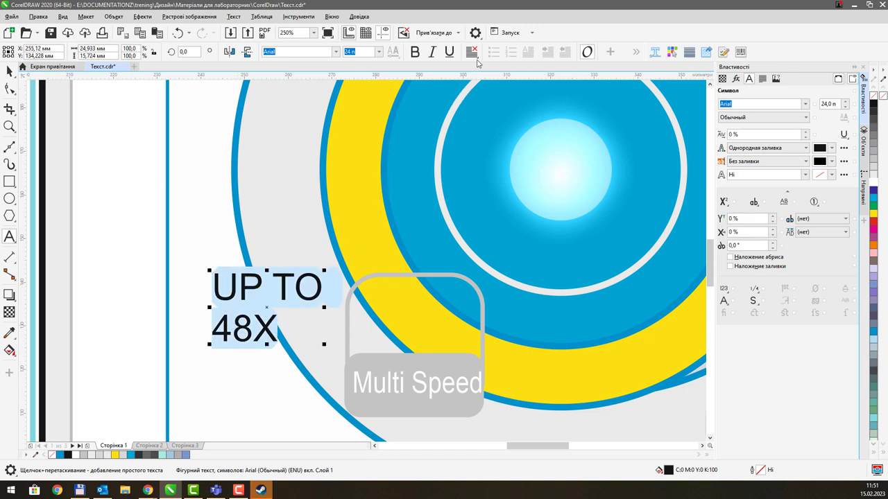
pyautogui.click(478, 56)
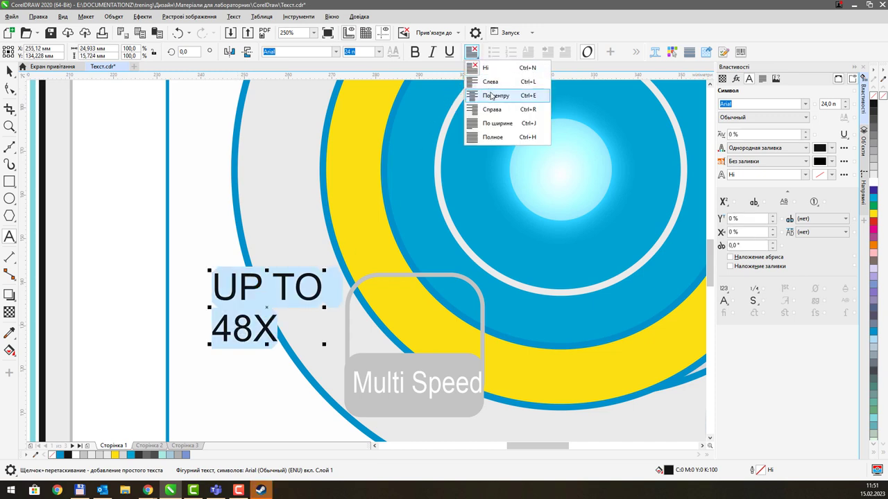
pyautogui.click(491, 90)
pyautogui.click(9, 70)
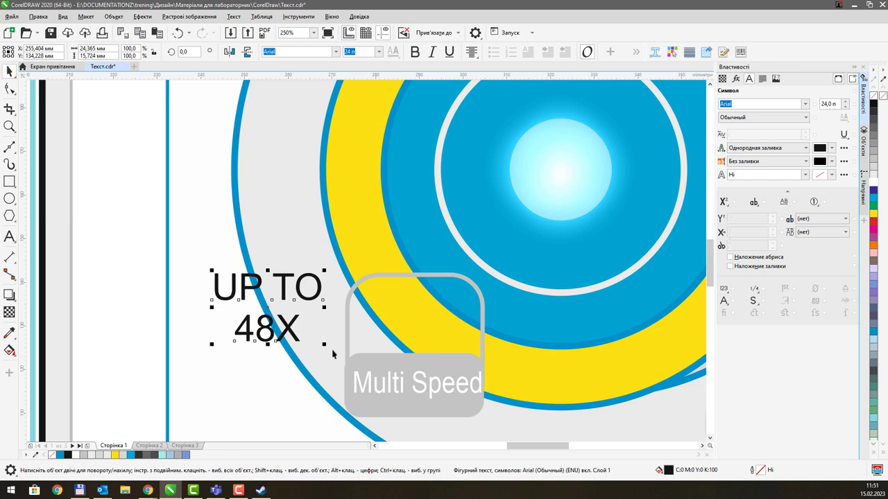
pyautogui.moveTo(325, 344); pyautogui.dragTo(288, 319)
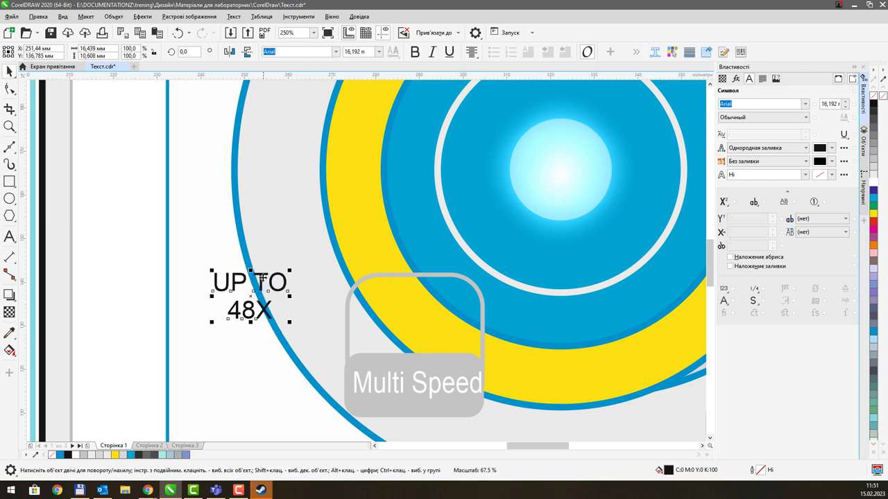
pyautogui.moveTo(269, 279); pyautogui.dragTo(429, 295)
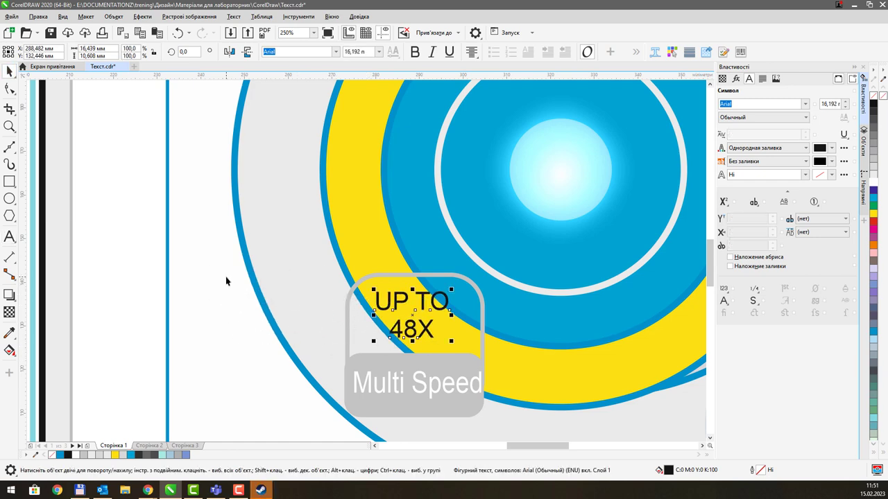
# Make the "UP TO 48X" text bold and fill it with 50% black
pyautogui.scroll(-2, 225, 278)
pyautogui.moveTo(225, 276); pyautogui.dragTo(301, 282)
pyautogui.moveTo(452, 298); pyautogui.dragTo(375, 299)
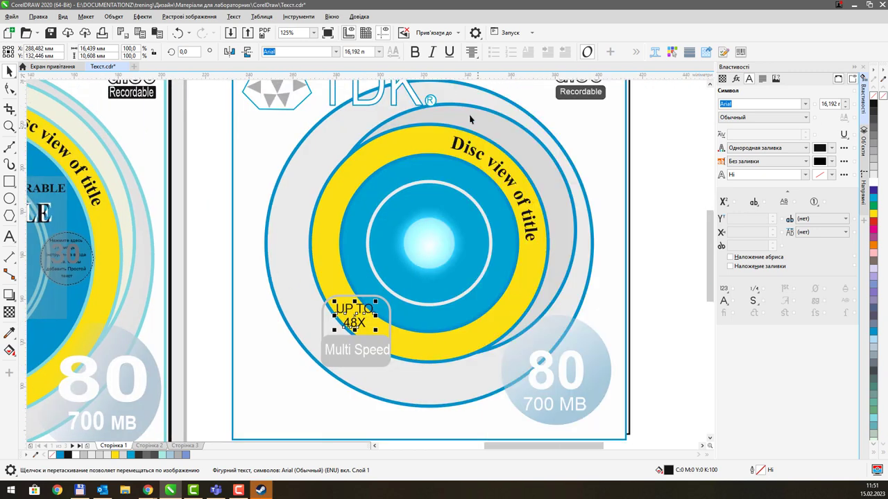
pyautogui.click(414, 52)
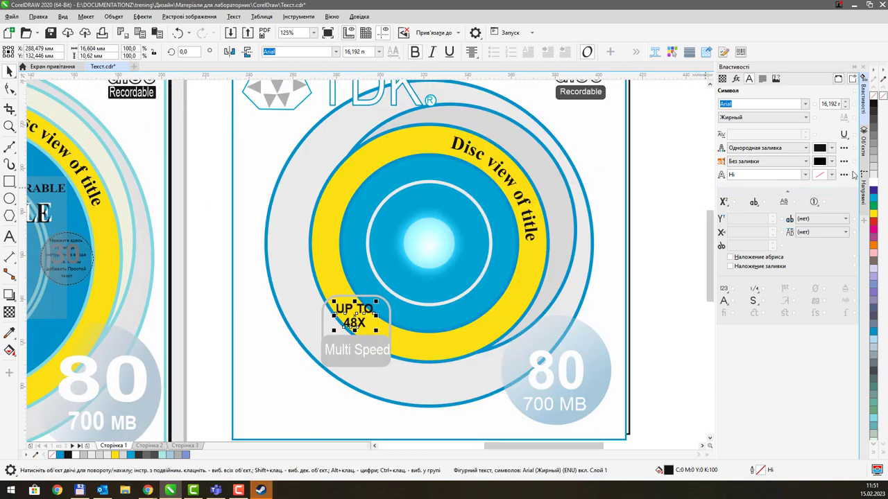
pyautogui.click(872, 148)
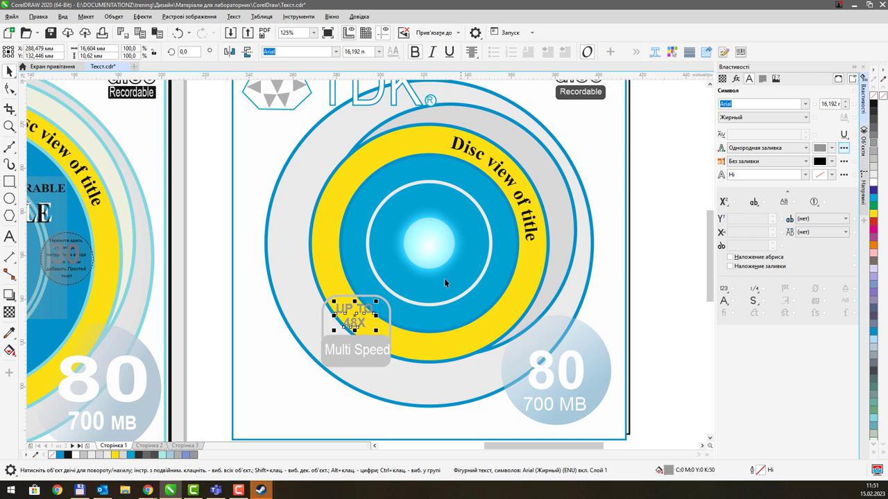
# Group the two texts, the grey strip and the rounded frame, and move the badge about 10 mm left on the disc
pyautogui.scroll(2, 354, 314)
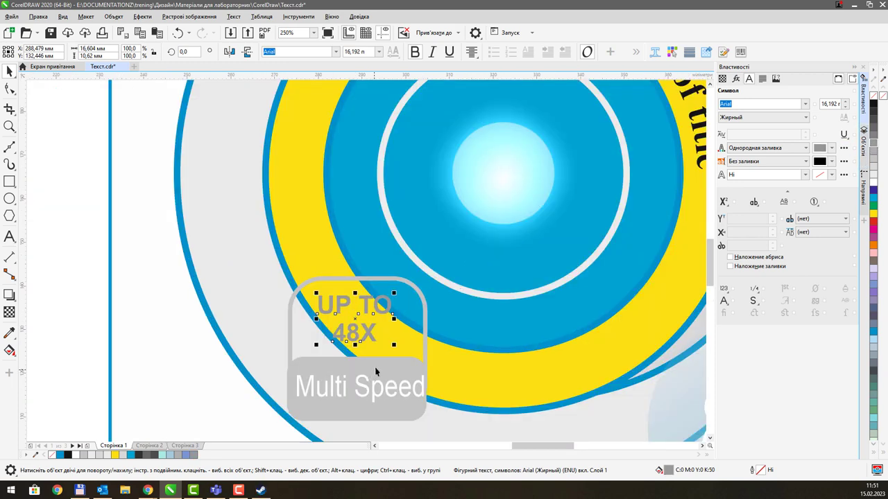
pyautogui.keyDown('shift'); pyautogui.click(375, 365); pyautogui.keyUp('shift')
pyautogui.keyDown('shift'); pyautogui.click(379, 386); pyautogui.keyUp('shift')
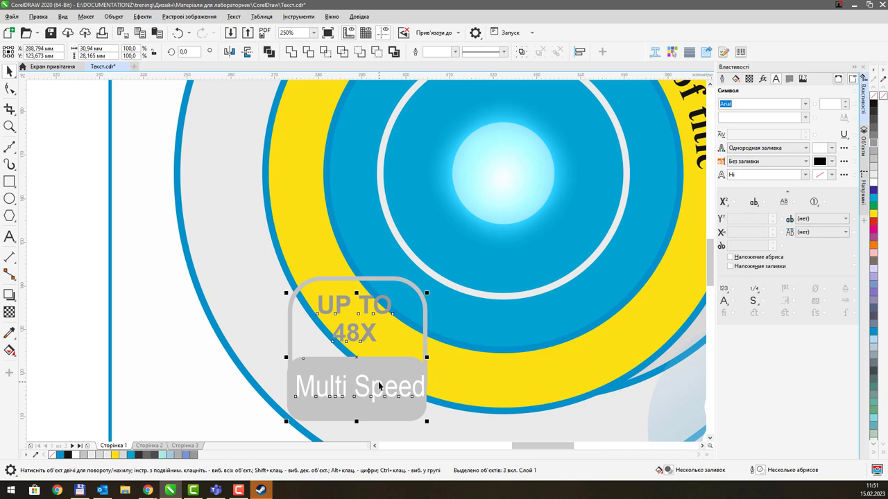
pyautogui.hotkey('ctrl', 'g')
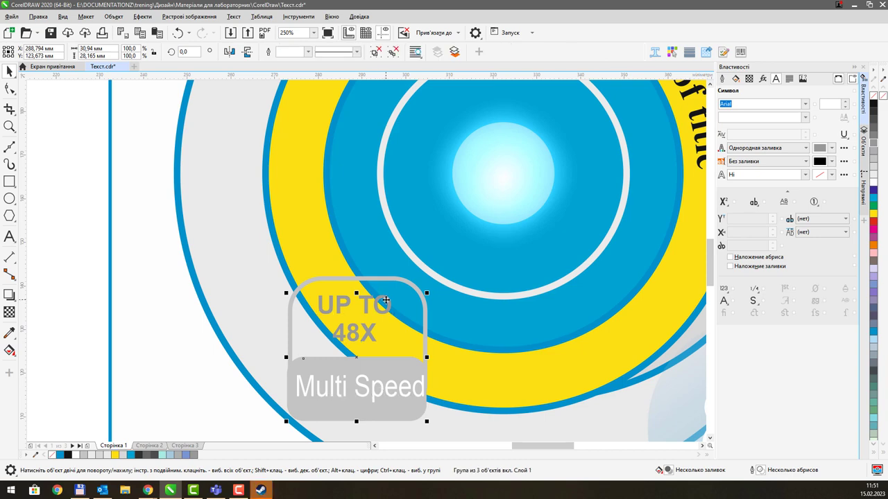
pyautogui.scroll(-3, 386, 299)
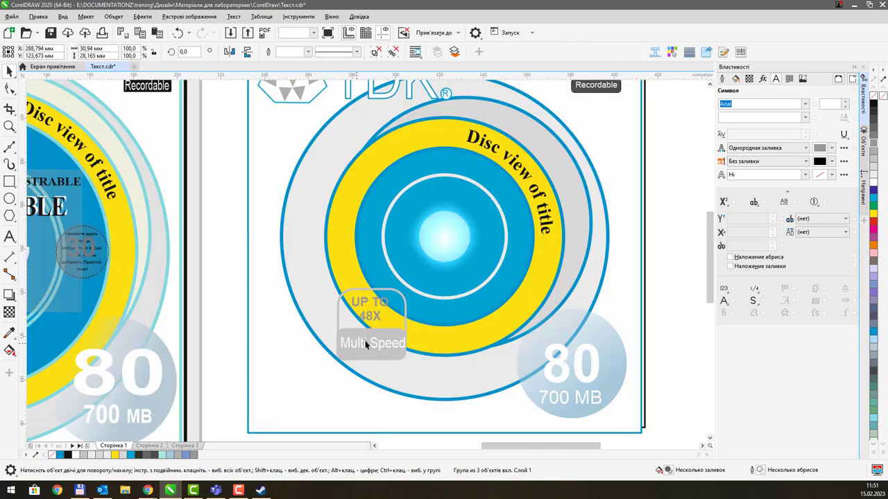
pyautogui.moveTo(365, 345); pyautogui.dragTo(313, 354)
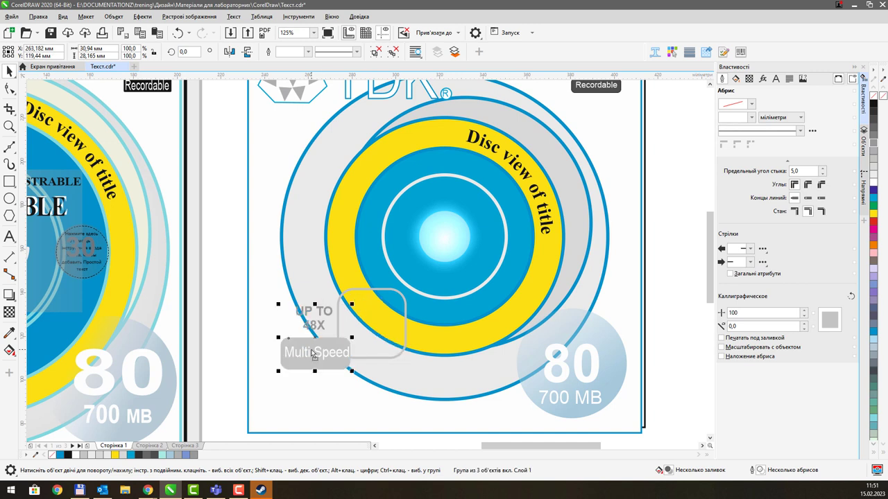
pyautogui.hotkey('ctrl', 'z')
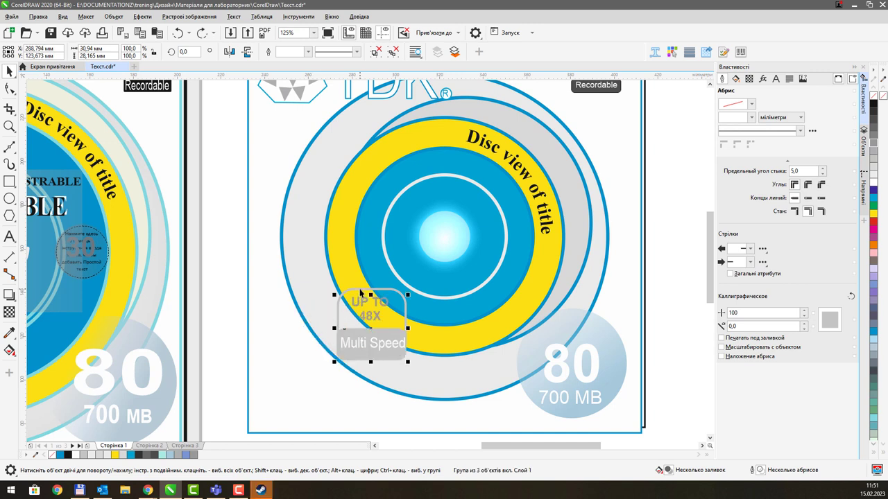
pyautogui.keyDown('shift'); pyautogui.click(360, 293); pyautogui.keyUp('shift')
pyautogui.hotkey('ctrl', 'g')
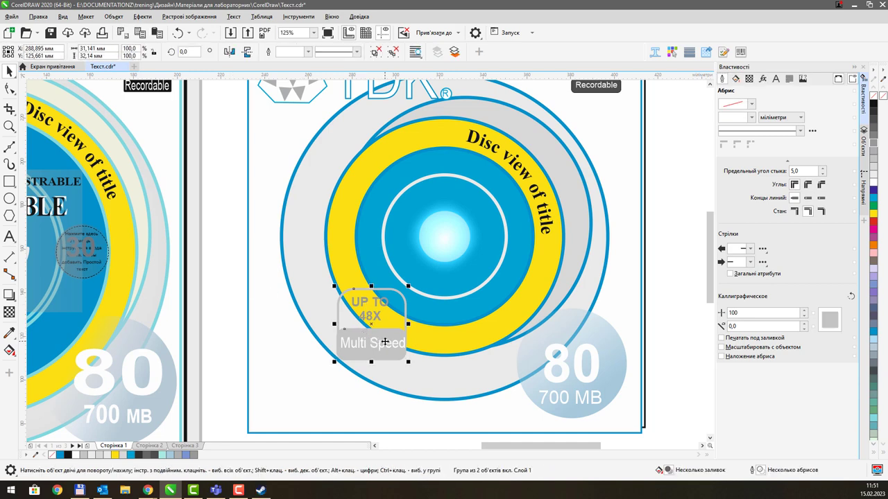
pyautogui.moveTo(364, 307); pyautogui.dragTo(391, 346)
pyautogui.scroll(-3, 371, 323)
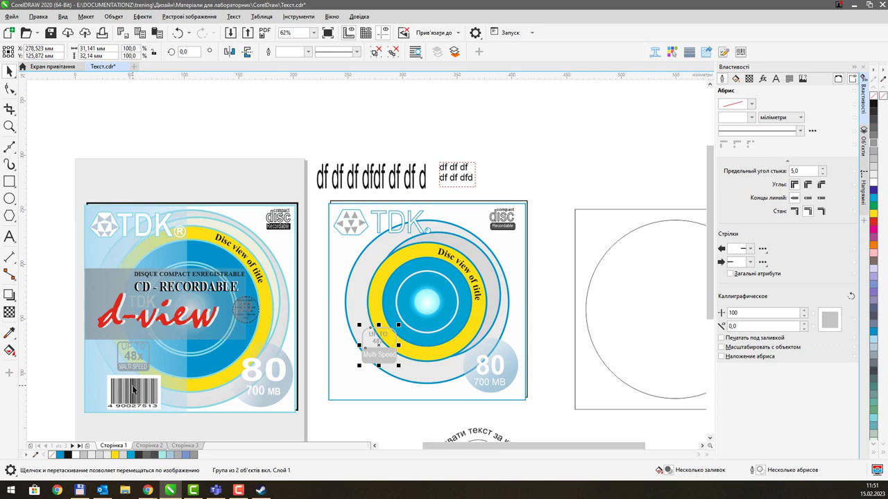
# Start inserting a barcode in the Code 25 standard with the digits 490027513
pyautogui.click(39, 17)
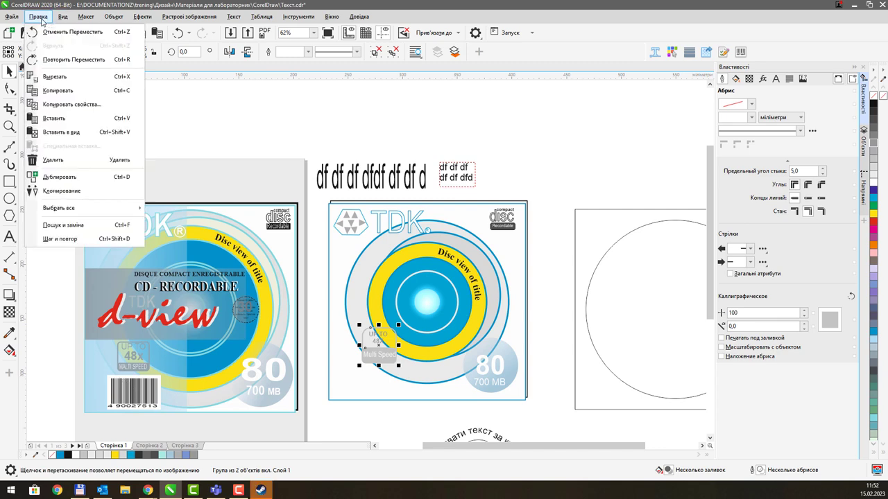
pyautogui.click(124, 20)
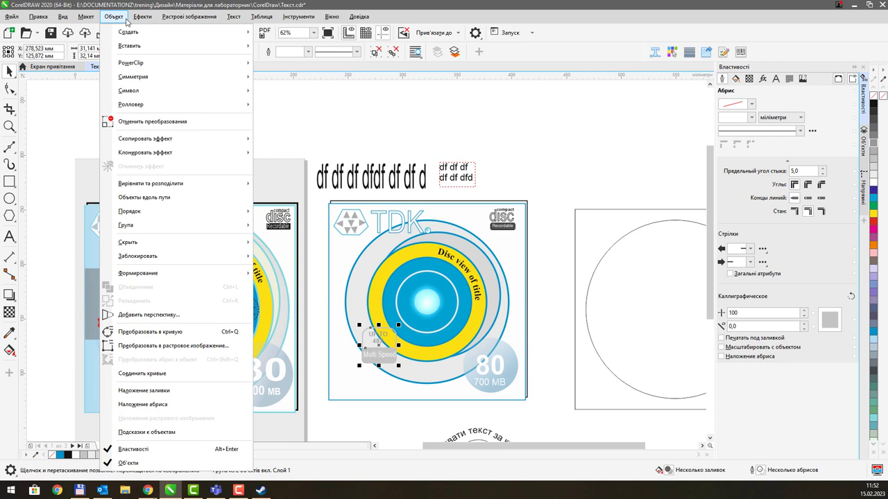
pyautogui.moveTo(131, 46)
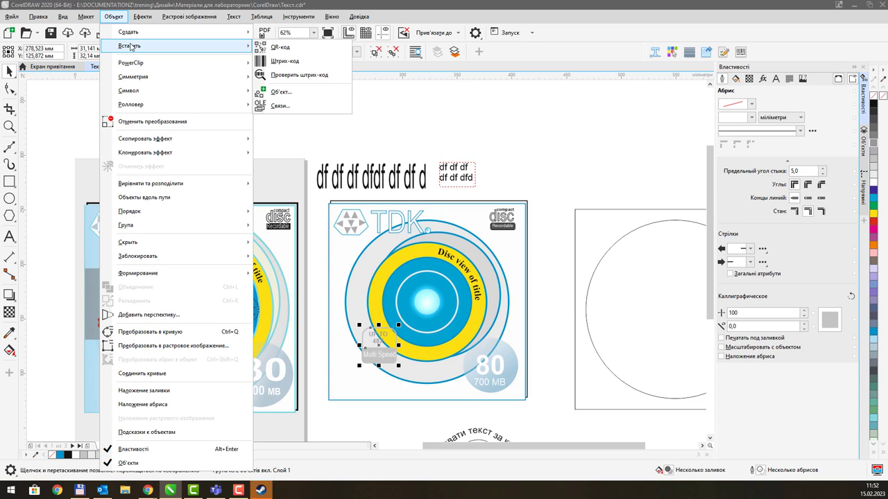
pyautogui.press('Escape')
pyautogui.press('Escape')
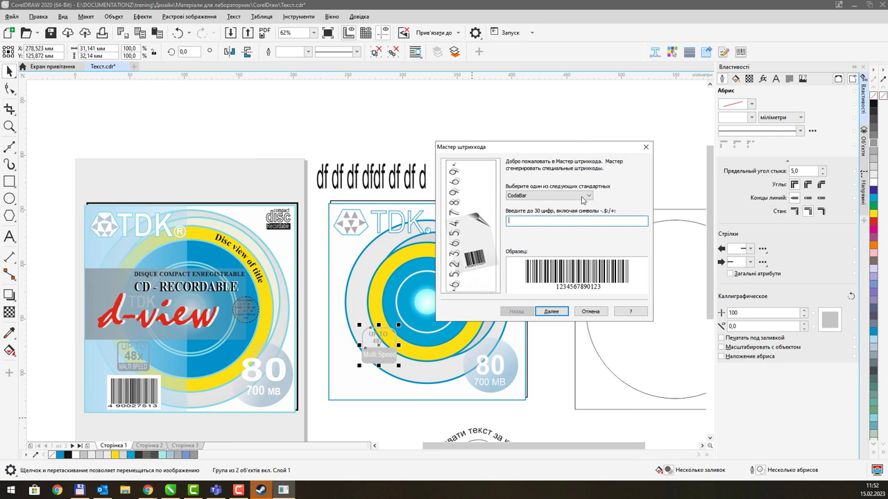
pyautogui.scroll(-1, 582, 200)
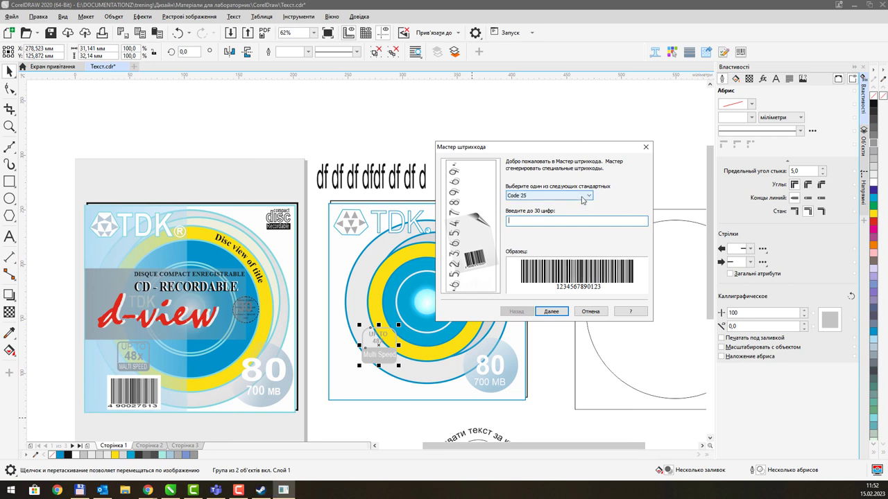
pyautogui.scroll(-1, 582, 200)
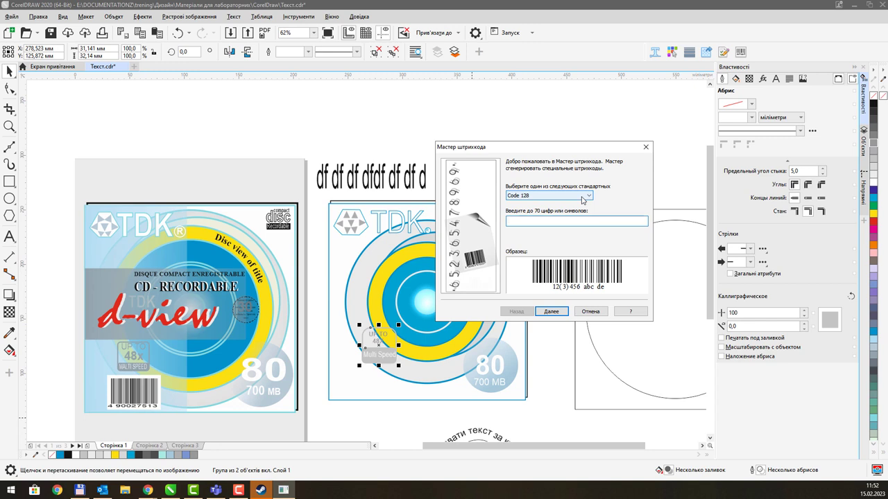
pyautogui.scroll(1, 582, 201)
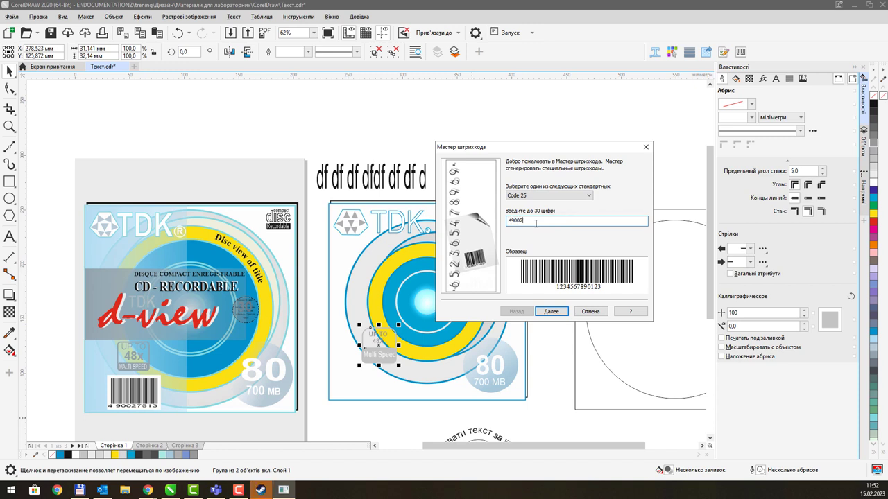
pyautogui.write('7513')
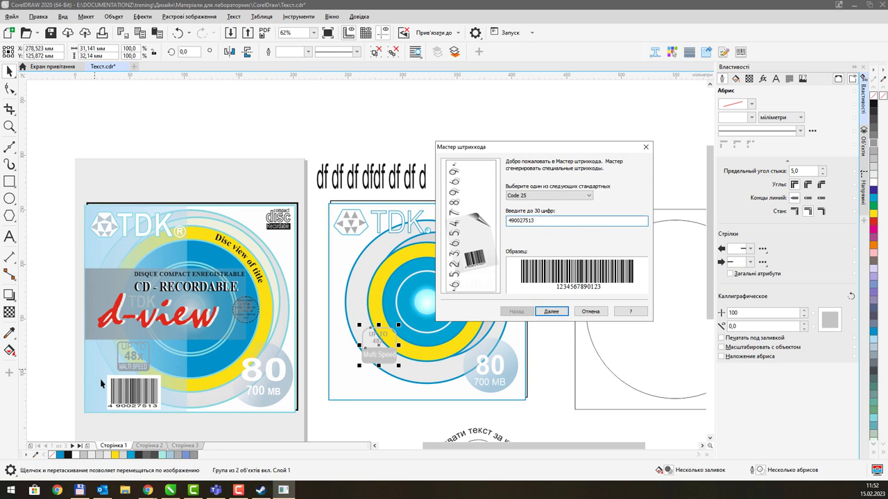
# Generate the barcode with the default size settings and Times New Roman 12 pt text
pyautogui.click(551, 312)
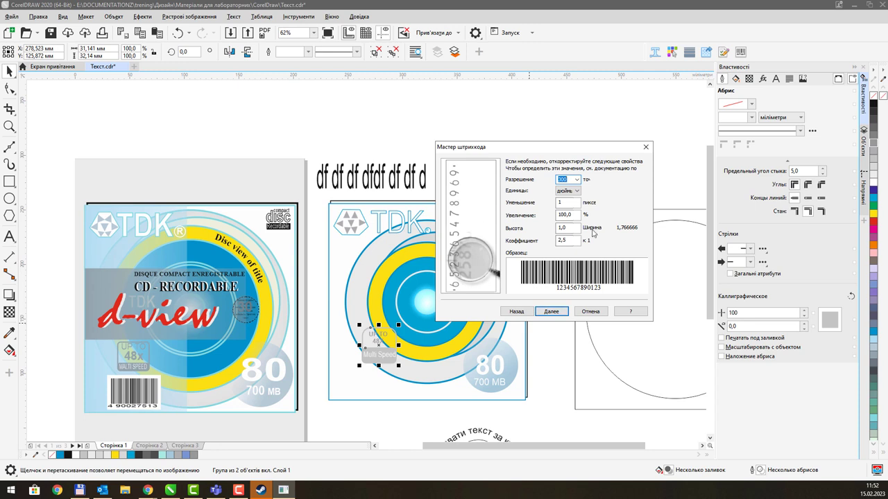
pyautogui.moveTo(552, 147); pyautogui.dragTo(532, 145)
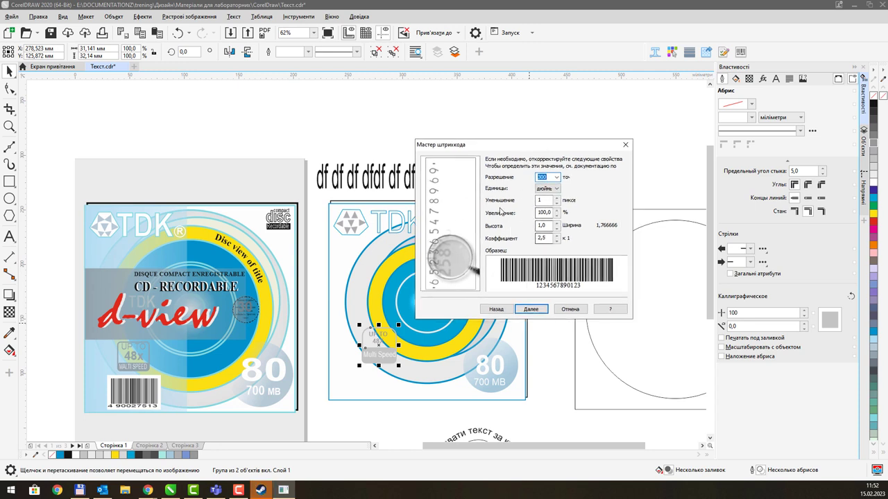
pyautogui.click(531, 309)
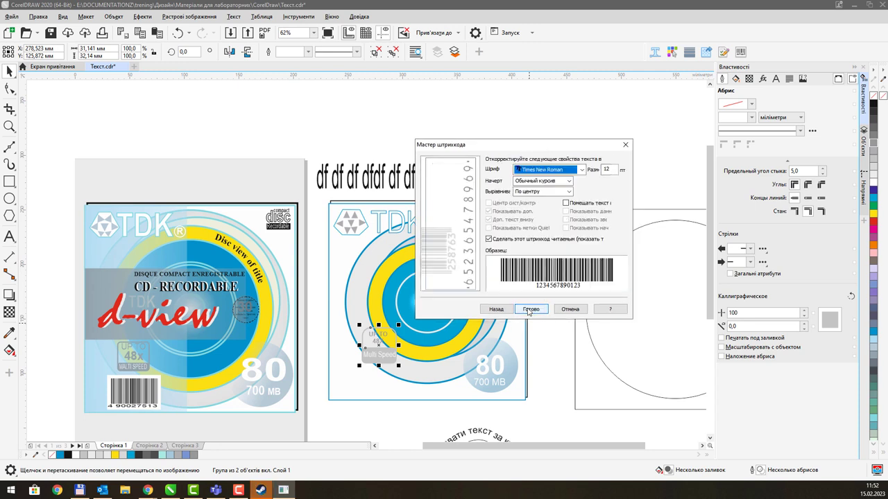
pyautogui.click(531, 309)
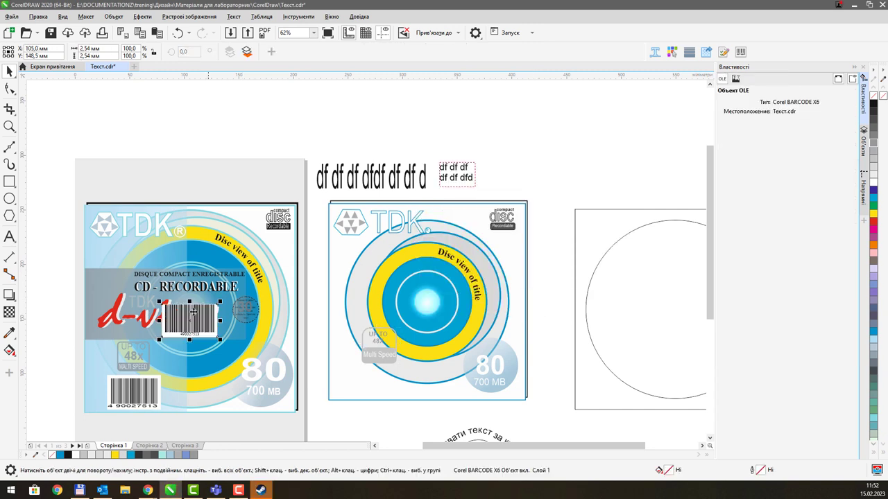
# Place the barcode in the lower-left corner of the cover copy and move the speed badge just above it
pyautogui.moveTo(200, 316); pyautogui.dragTo(369, 371)
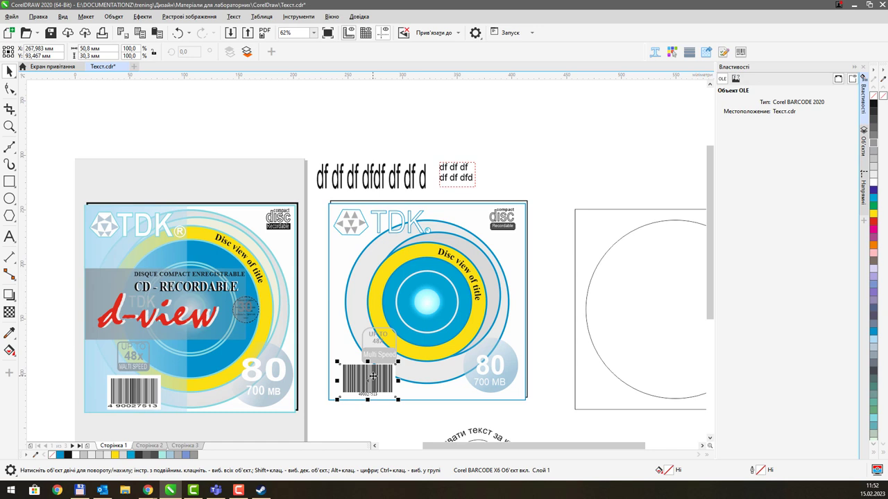
pyautogui.moveTo(373, 377); pyautogui.dragTo(378, 383)
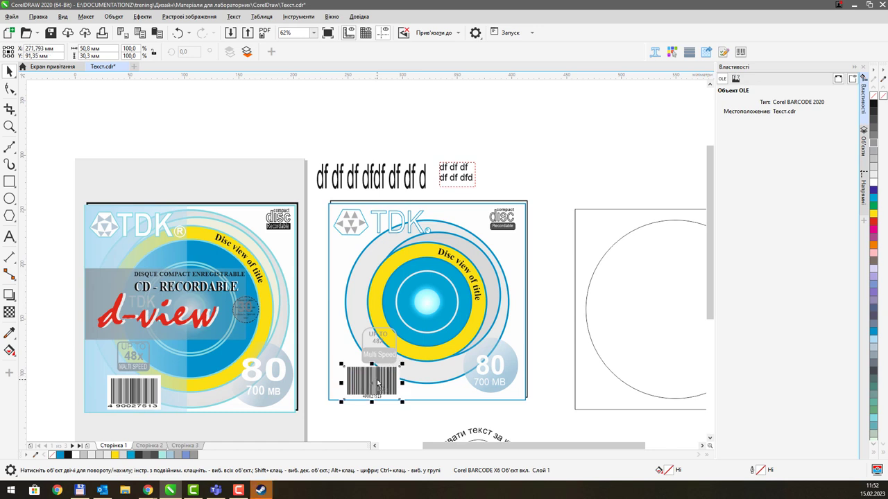
pyautogui.moveTo(378, 351); pyautogui.dragTo(380, 347)
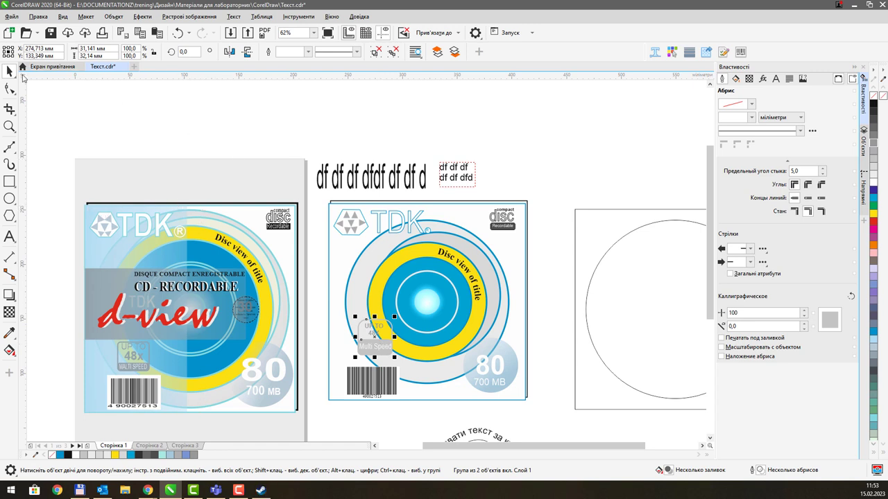
# Draw a 90 × 180 mm rectangle over the left half of the cover copy, with no outline and a light turquoise fill (C46 M0 Y24 K0)
pyautogui.click(9, 182)
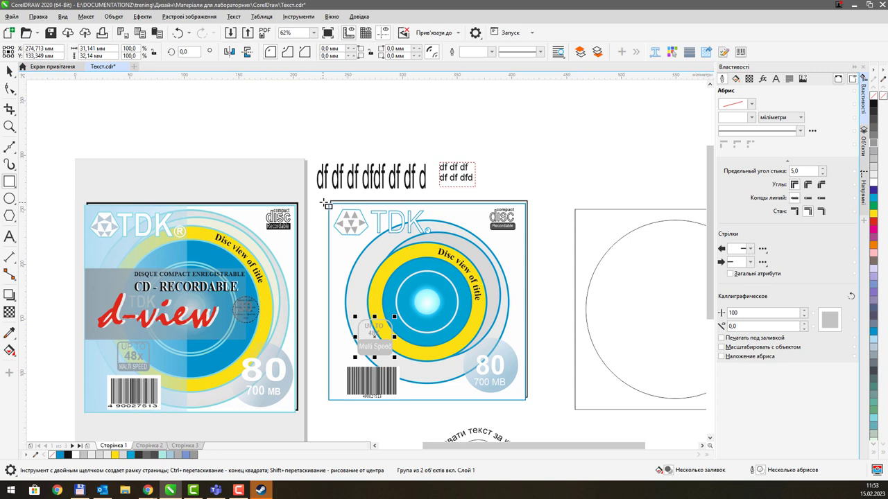
pyautogui.moveTo(329, 203); pyautogui.dragTo(428, 402)
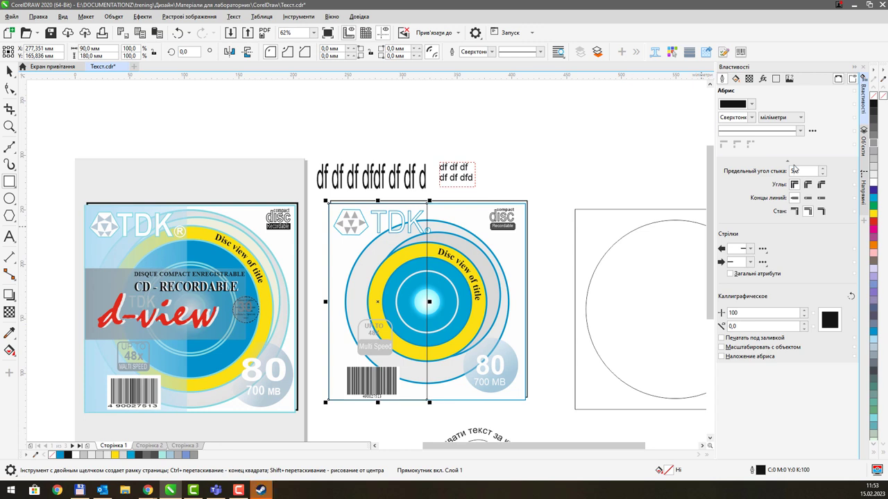
pyautogui.rightClick(875, 100)
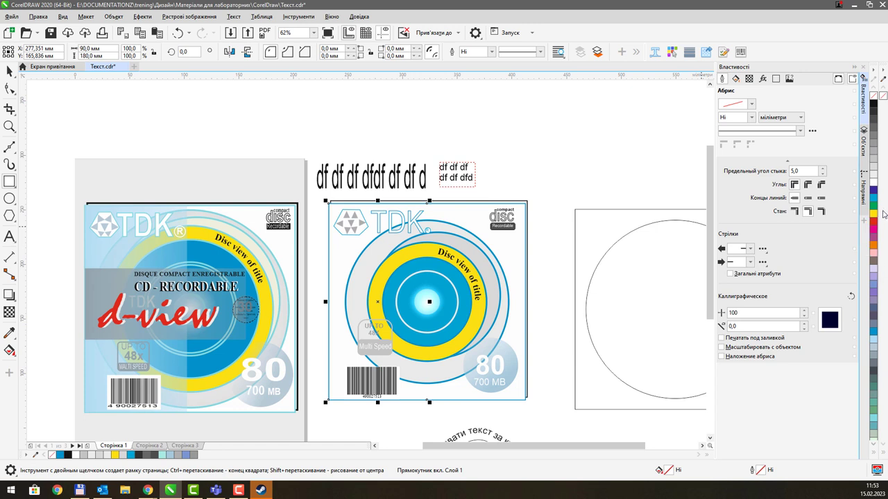
pyautogui.click(875, 199)
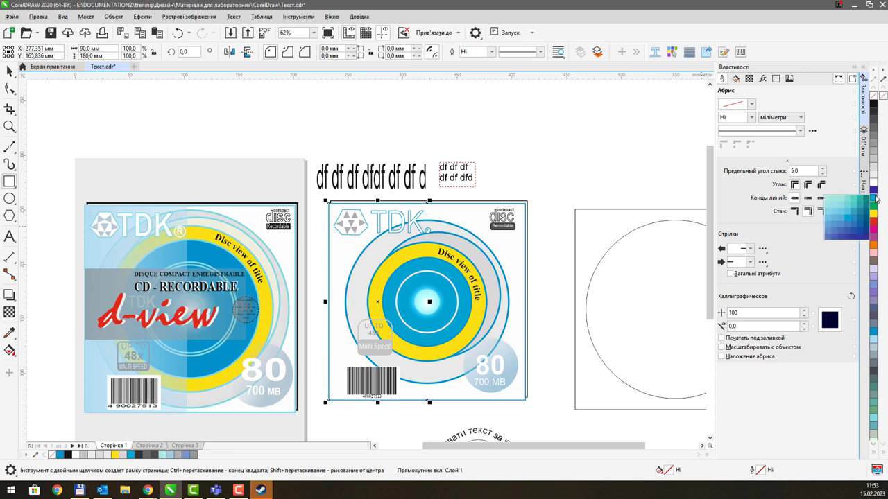
pyautogui.click(830, 201)
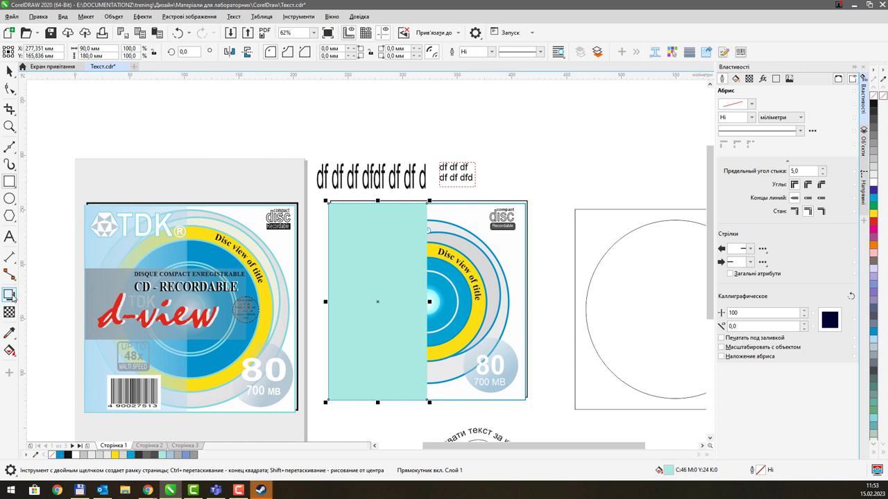
# Give the turquoise rectangle a uniform transparency of 50 in place of a horizontal gradient transparency
pyautogui.click(9, 311)
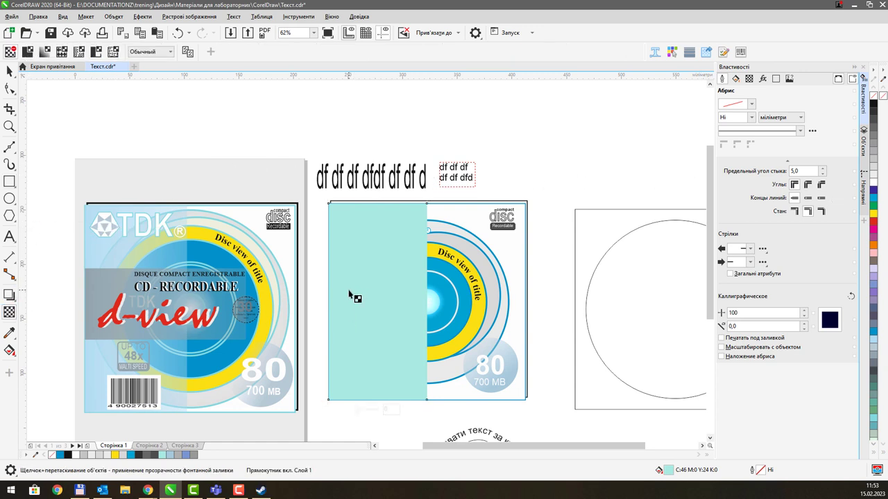
pyautogui.moveTo(348, 290); pyautogui.dragTo(423, 289)
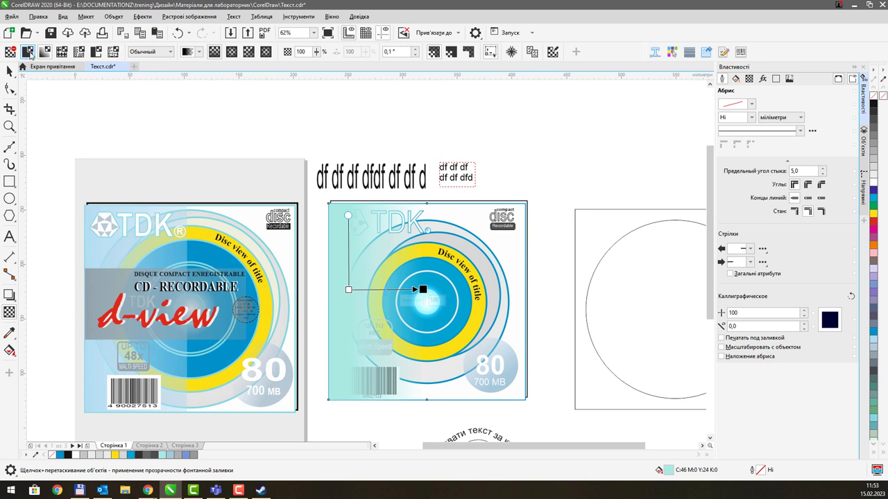
pyautogui.click(28, 52)
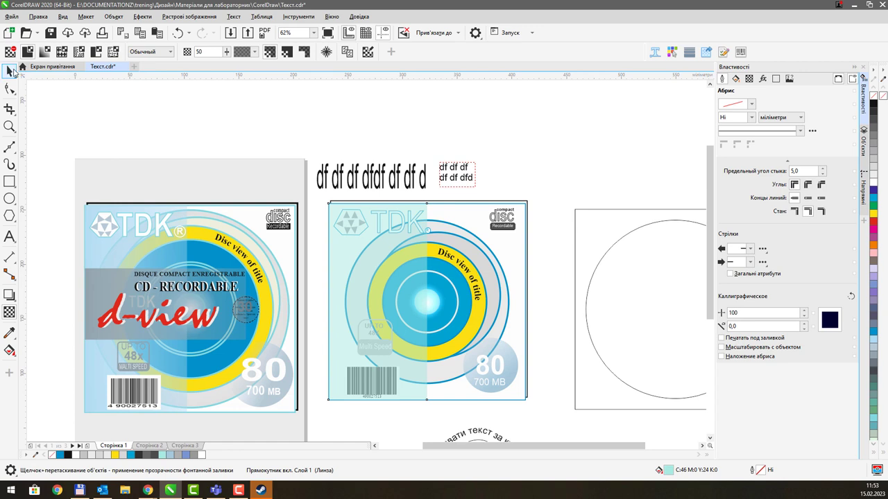
# Send the transparent overlay back in the stacking order, behind the TDK logo, the speed badge and the barcode
pyautogui.click(9, 72)
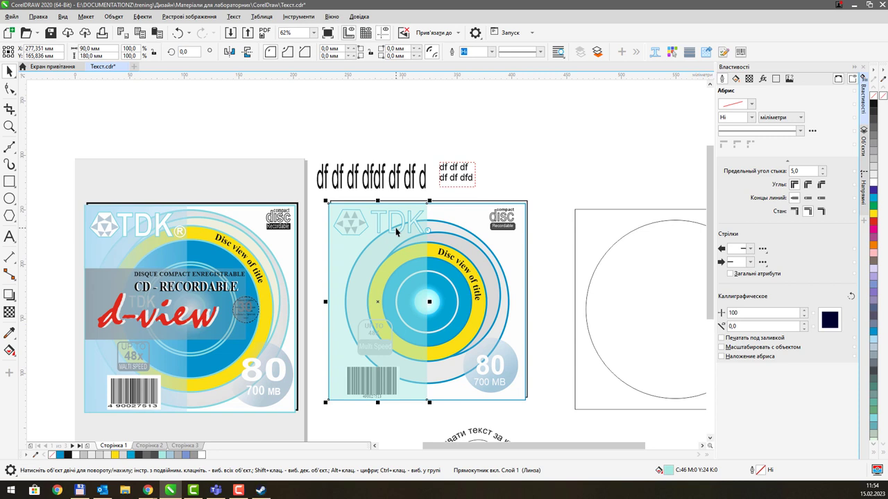
pyautogui.hotkey('shift', 'pagedown')
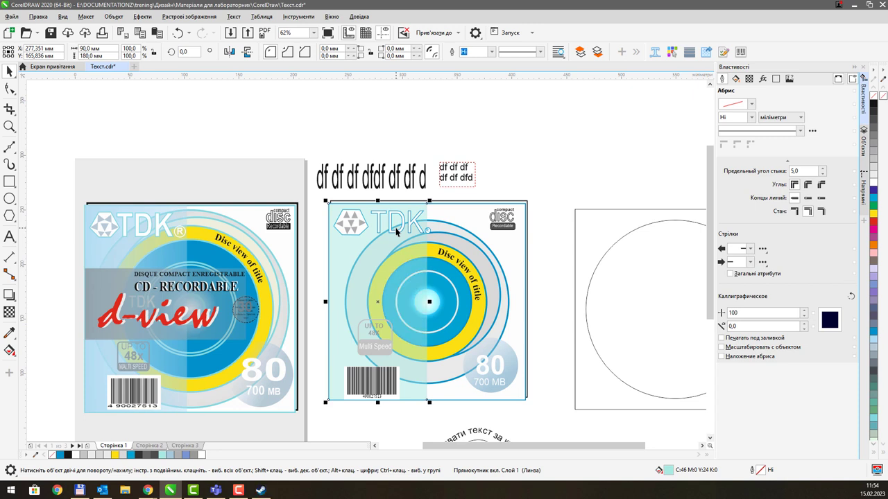
pyautogui.press('Escape')
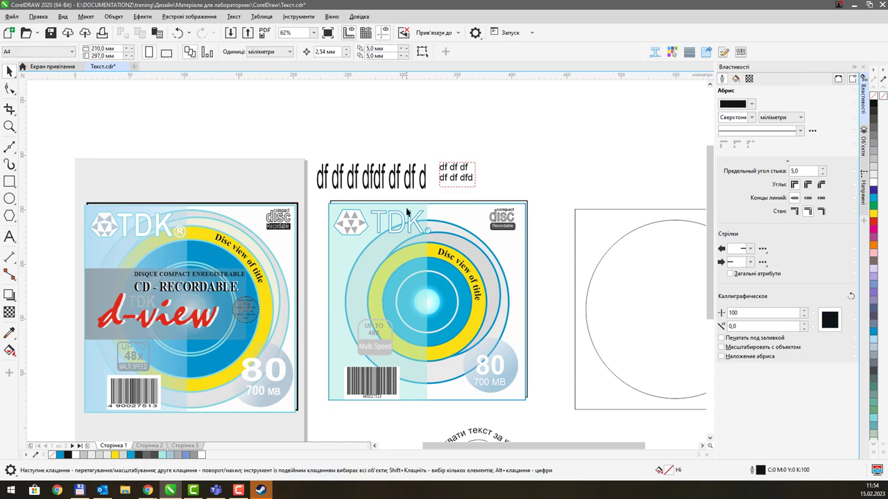
# Review the stacking-order commands for the overlay and examine its place among the objects listed on layer 1
pyautogui.rightClick(400, 246)
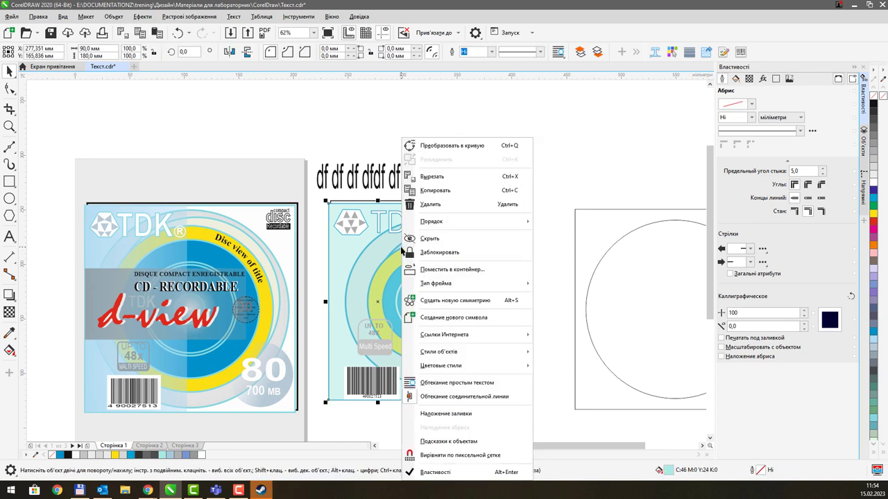
pyautogui.moveTo(488, 229)
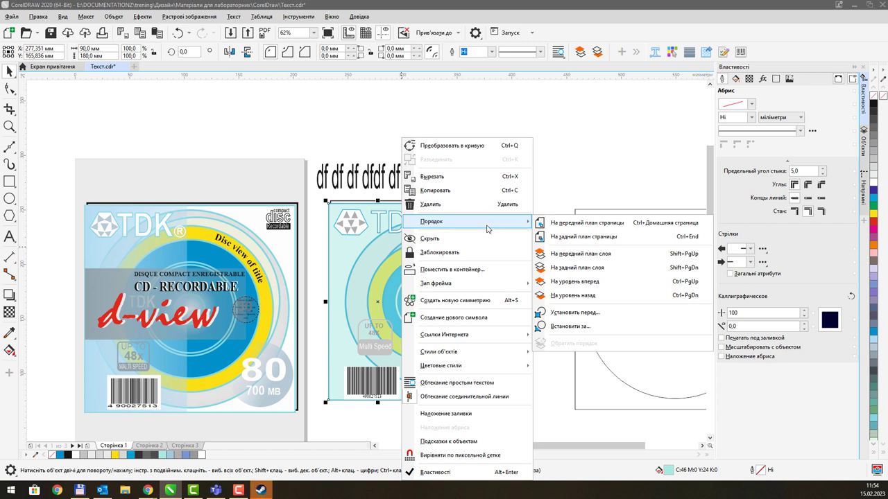
pyautogui.click(601, 273)
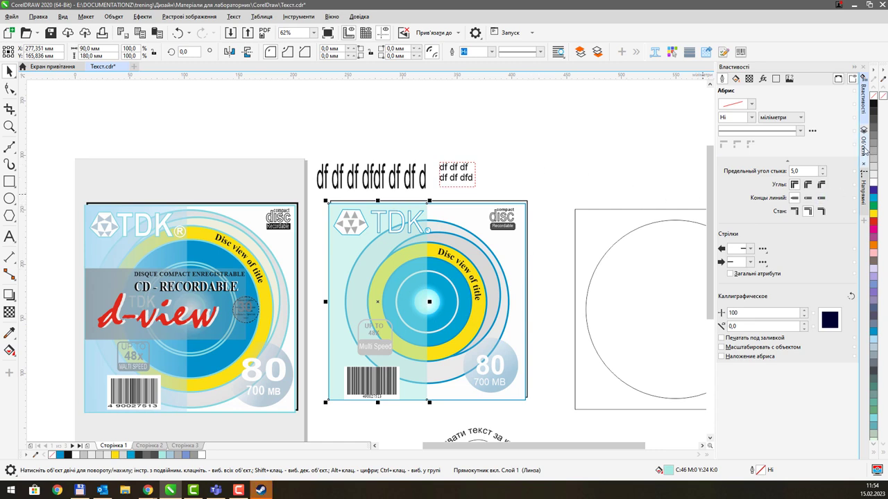
pyautogui.click(863, 150)
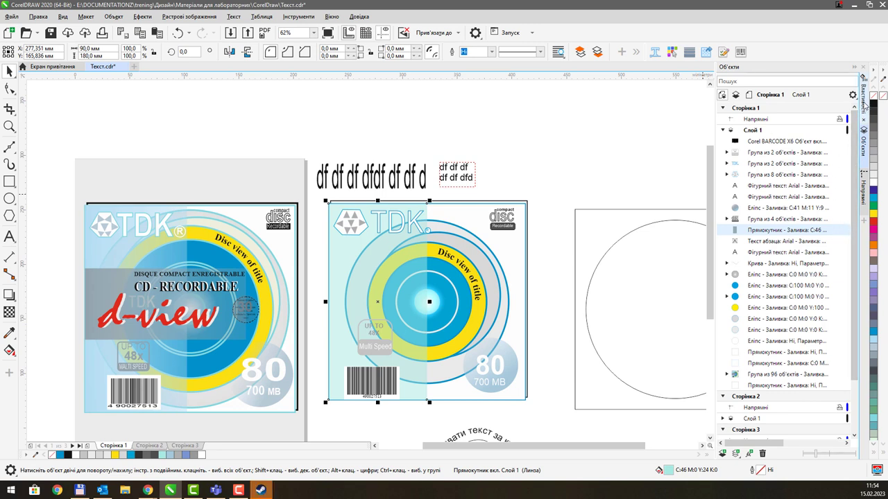
pyautogui.scroll(-1, 780, 228)
pyautogui.scroll(1, 781, 229)
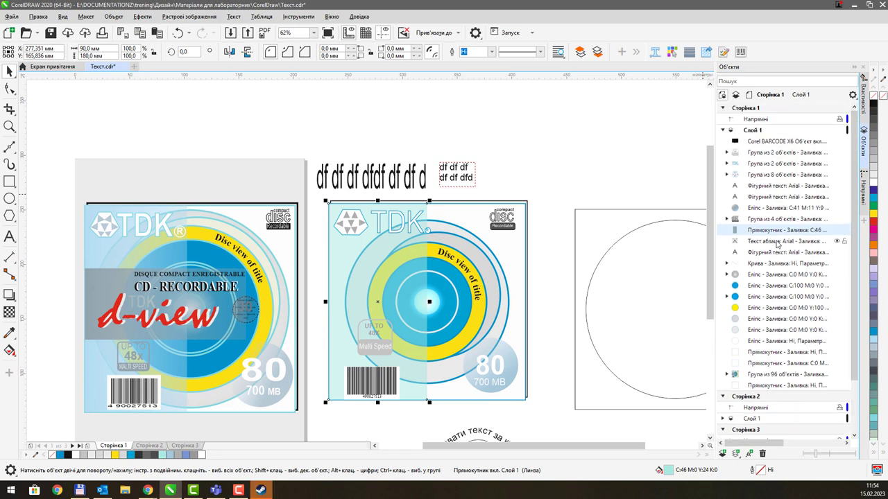
pyautogui.scroll(-2, 780, 229)
pyautogui.scroll(2, 780, 229)
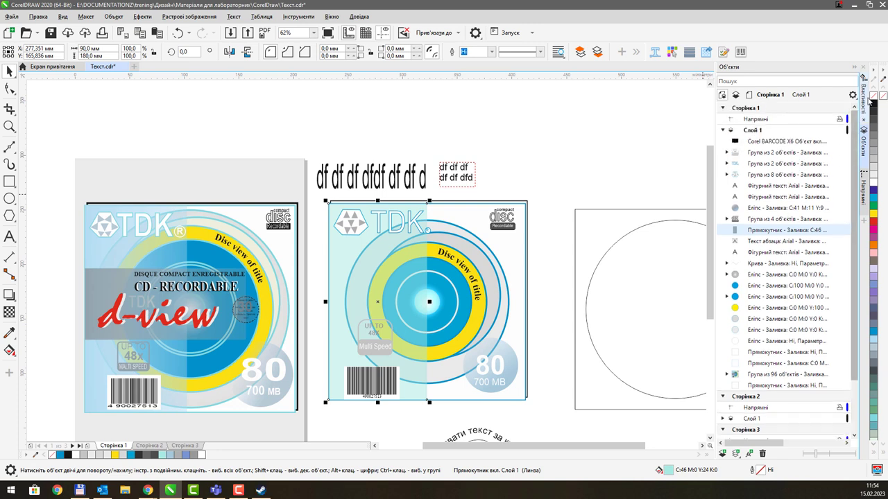
pyautogui.click(864, 97)
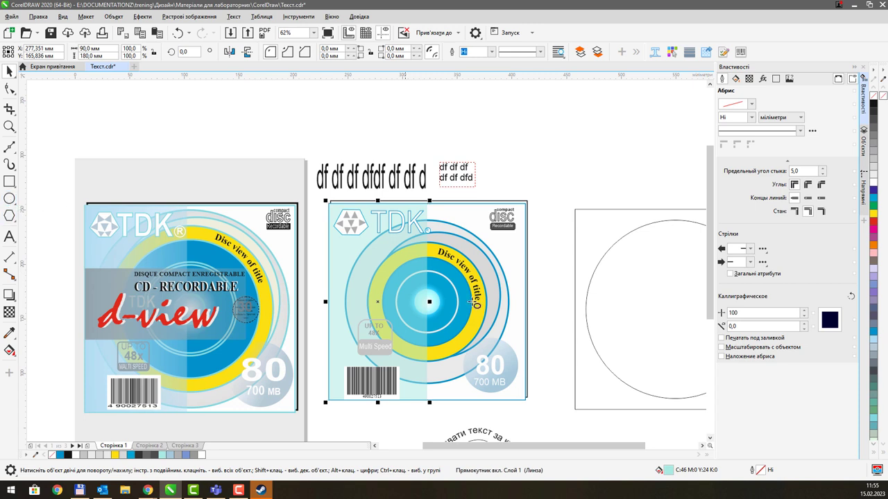
# Draw a circle about 30 mm in diameter beside the cover copy with a dashed outline 0.75 mm wide
pyautogui.click(10, 199)
pyautogui.moveTo(543, 249); pyautogui.dragTo(577, 276)
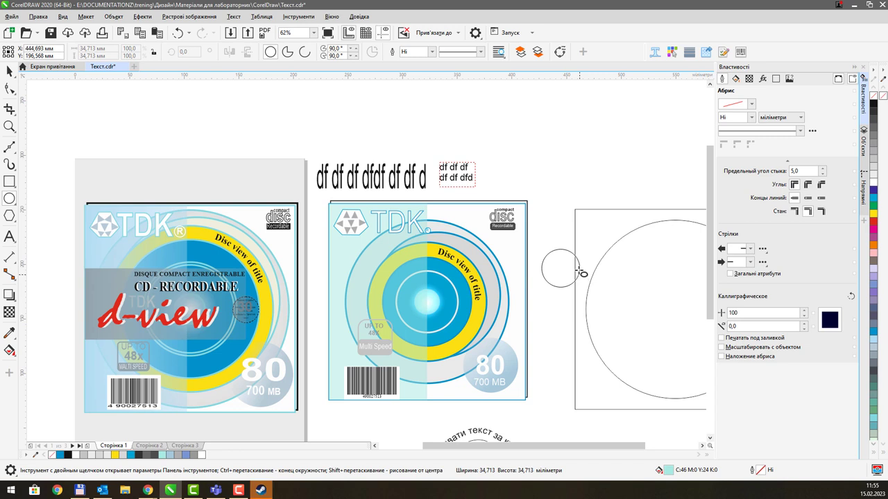
pyautogui.click(480, 52)
pyautogui.click(475, 134)
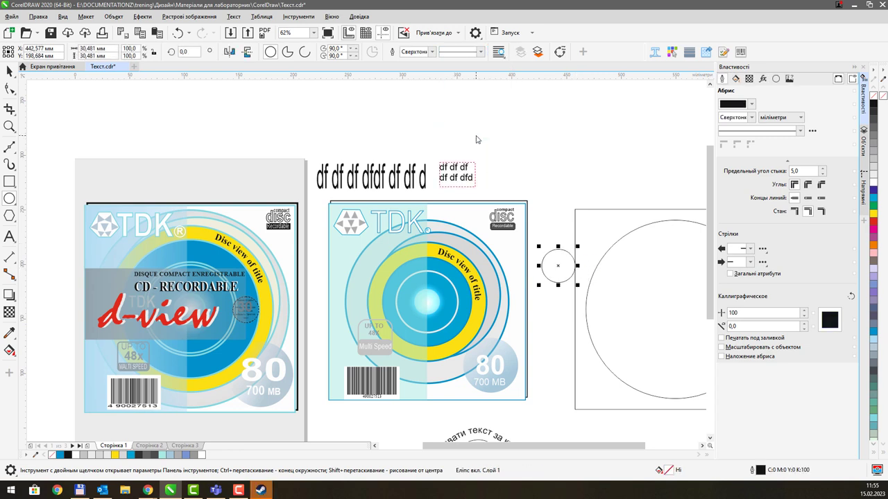
pyautogui.click(432, 52)
pyautogui.click(425, 103)
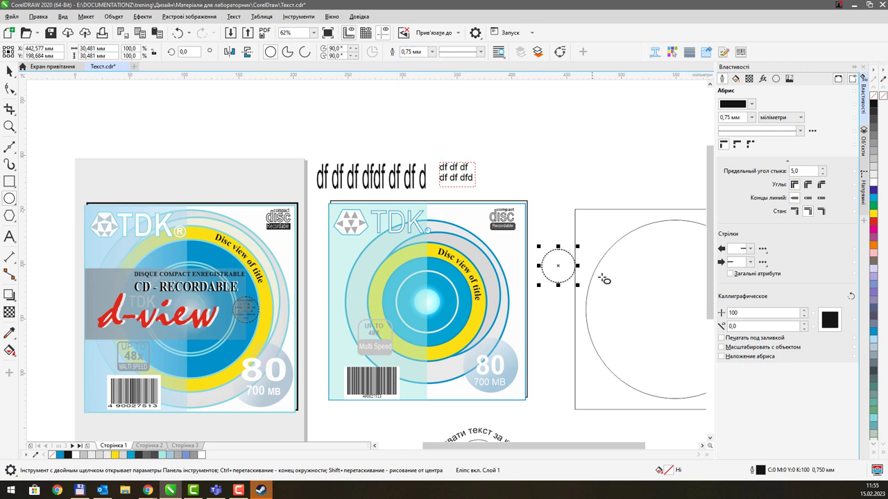
# Move the dashed circle onto the right edge of the disc rings and shrink it to about 23 mm in diameter
pyautogui.click(9, 70)
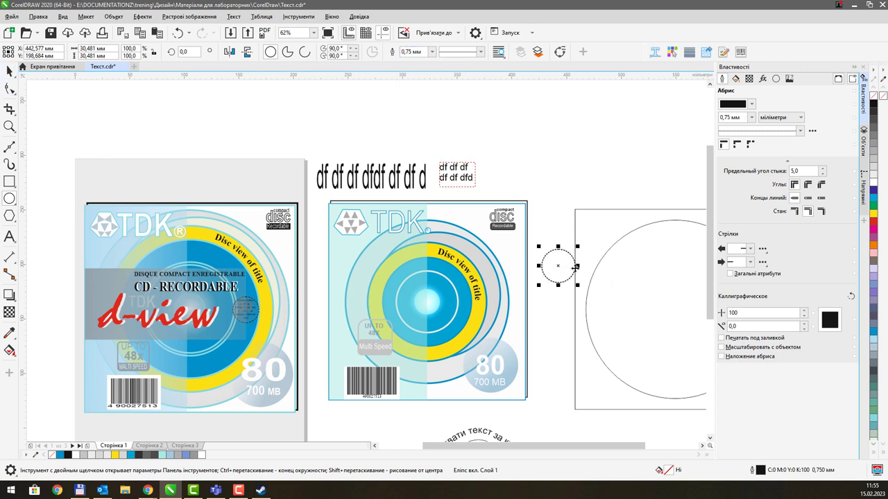
pyautogui.moveTo(570, 258); pyautogui.dragTo(490, 317)
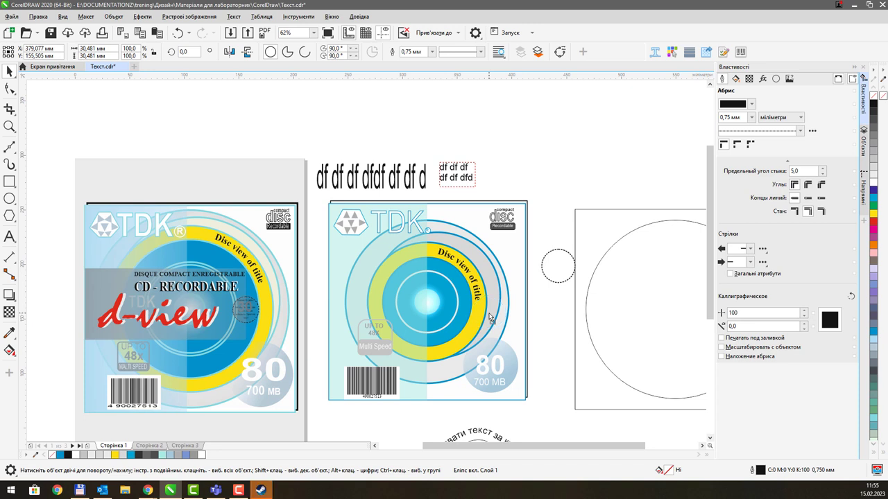
pyautogui.moveTo(489, 317); pyautogui.dragTo(476, 301)
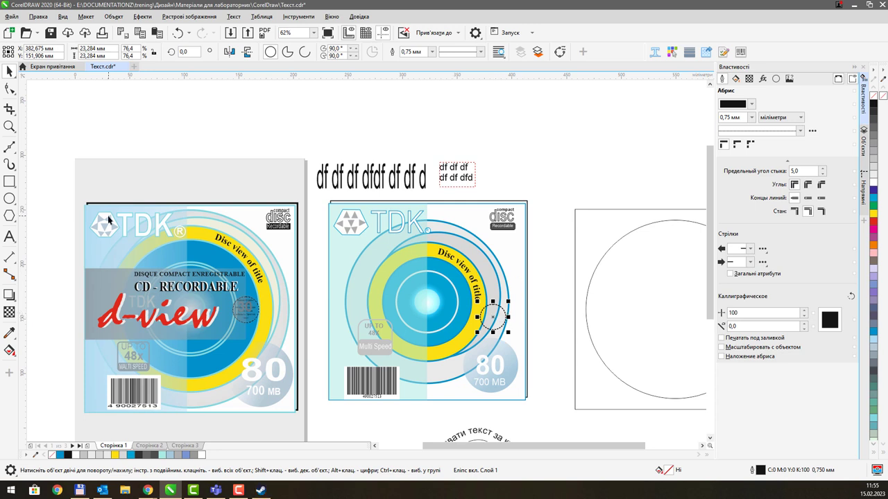
# Add the text "30" in 24 pt Arial, fill it with 40% grey and centre it in the dashed circle
pyautogui.click(9, 236)
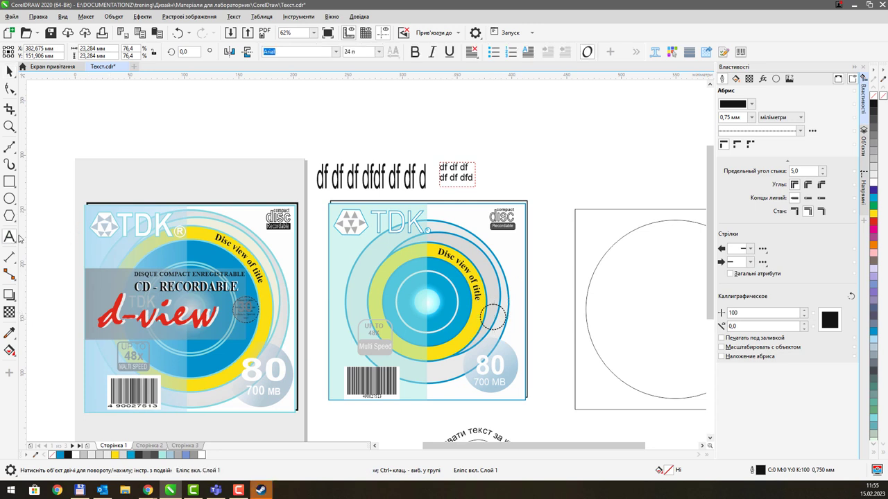
pyautogui.click(542, 290)
pyautogui.write('30')
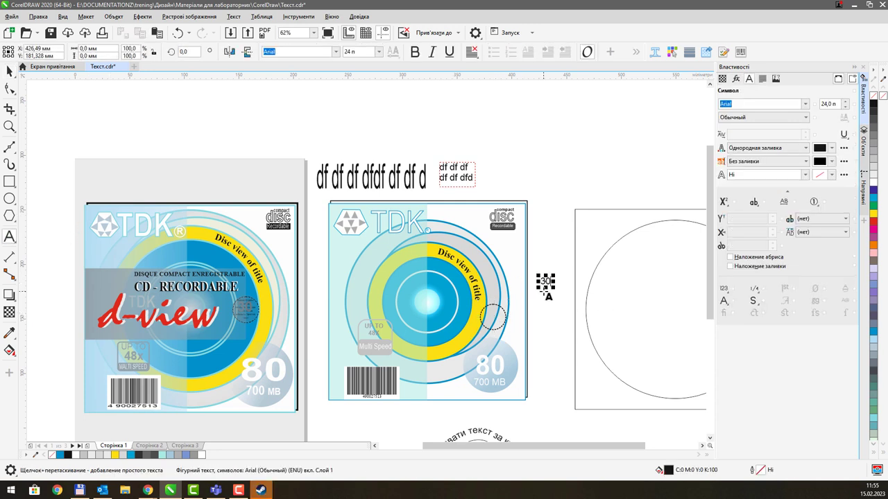
pyautogui.hotkey('ctrl', 'space')
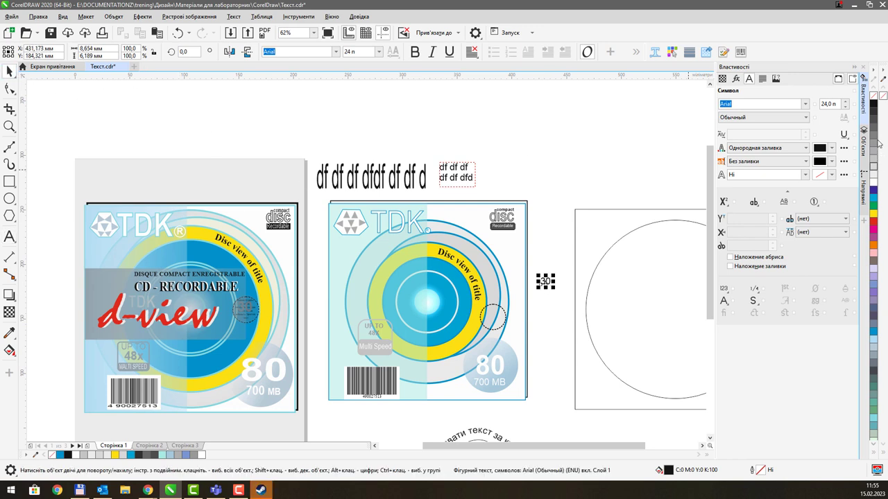
pyautogui.click(873, 158)
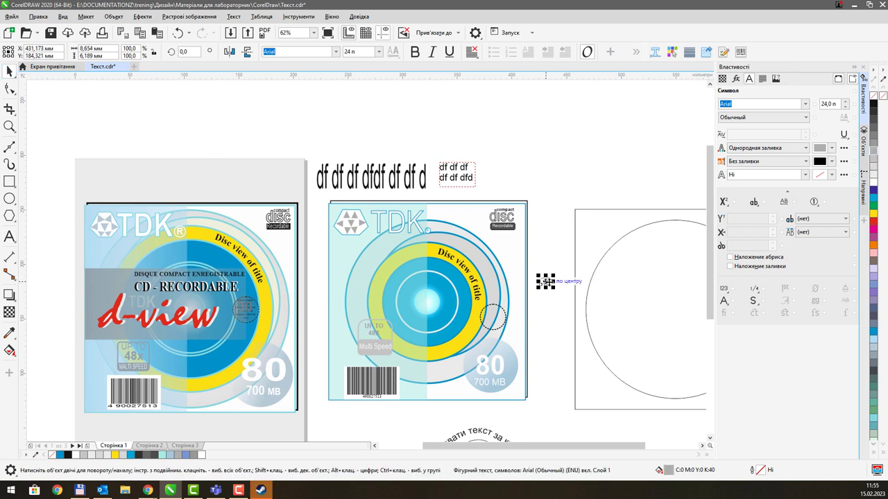
pyautogui.moveTo(545, 281); pyautogui.dragTo(493, 320)
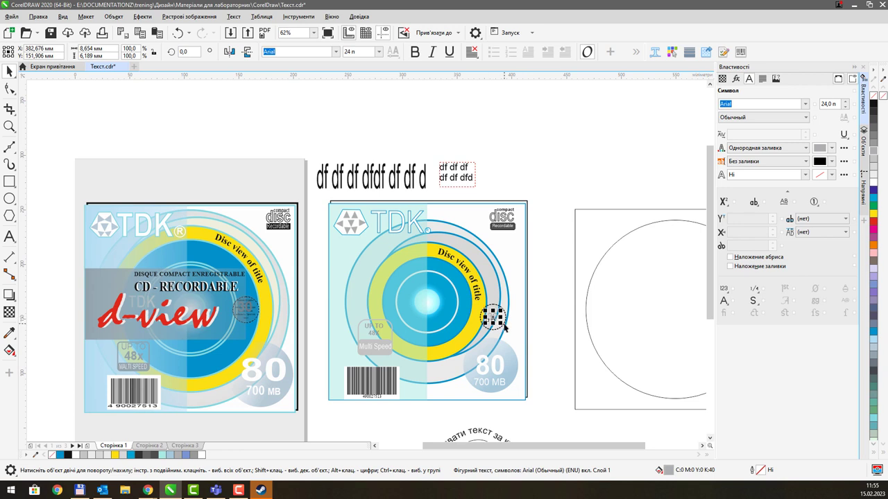
# Set the "30" text in the dashed circle to 30 pt bold
pyautogui.click(368, 54)
pyautogui.write('30')
pyautogui.press('Return')
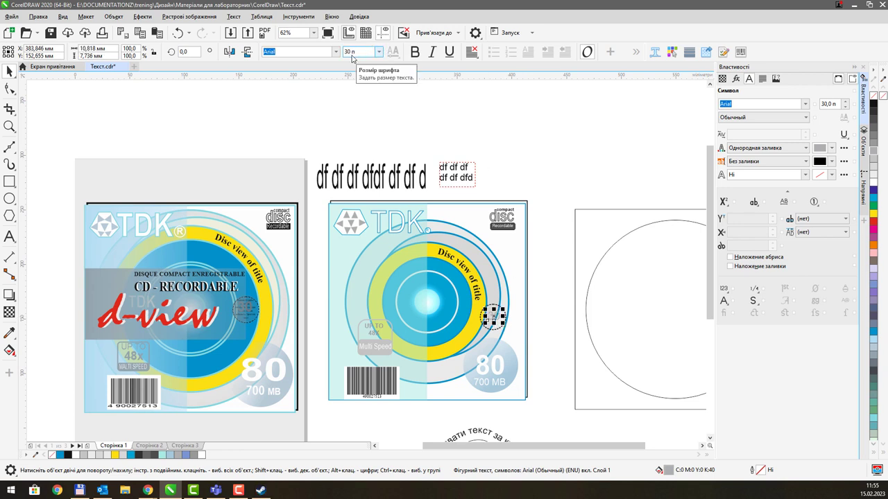
pyautogui.click(555, 197)
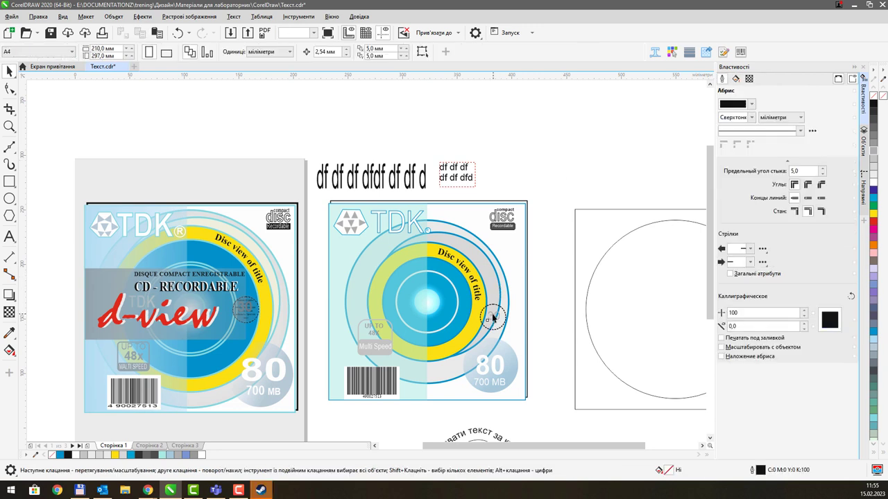
pyautogui.click(493, 317)
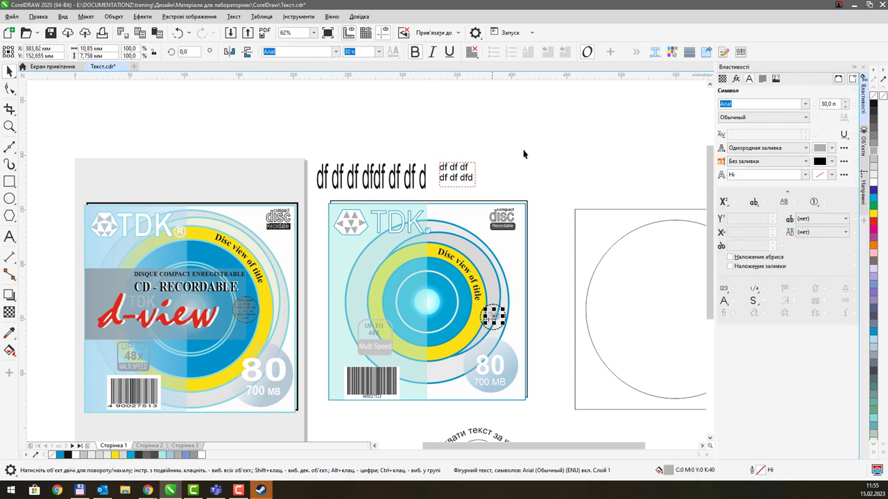
pyautogui.click(582, 273)
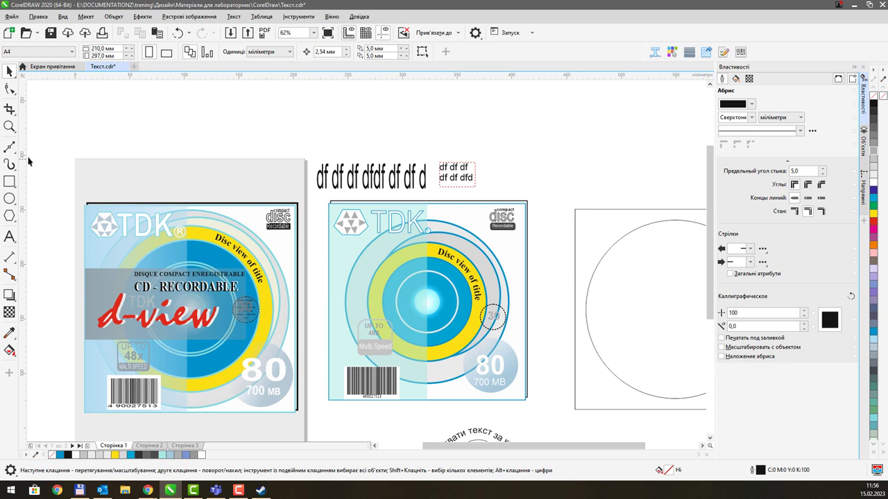
# Draw a rectangle about 139 mm wide and 53 mm high across the middle of the cover copy, starting at its left edge
pyautogui.click(10, 182)
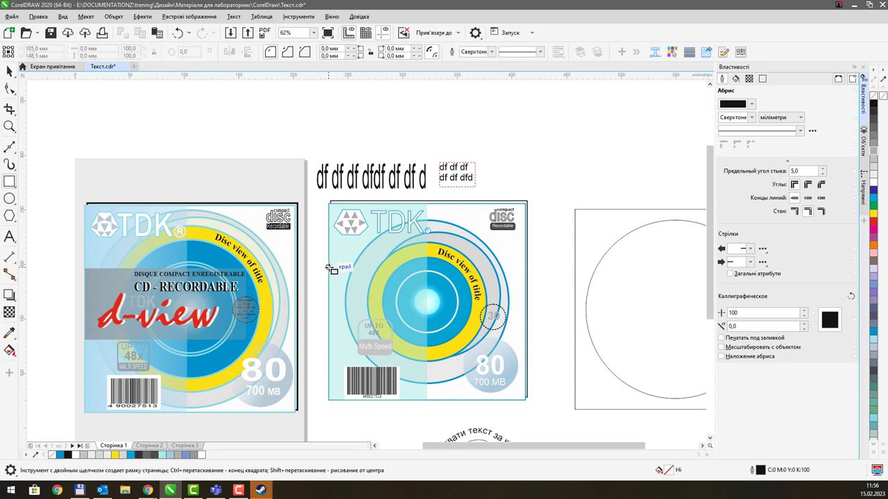
pyautogui.moveTo(329, 268); pyautogui.dragTo(484, 319)
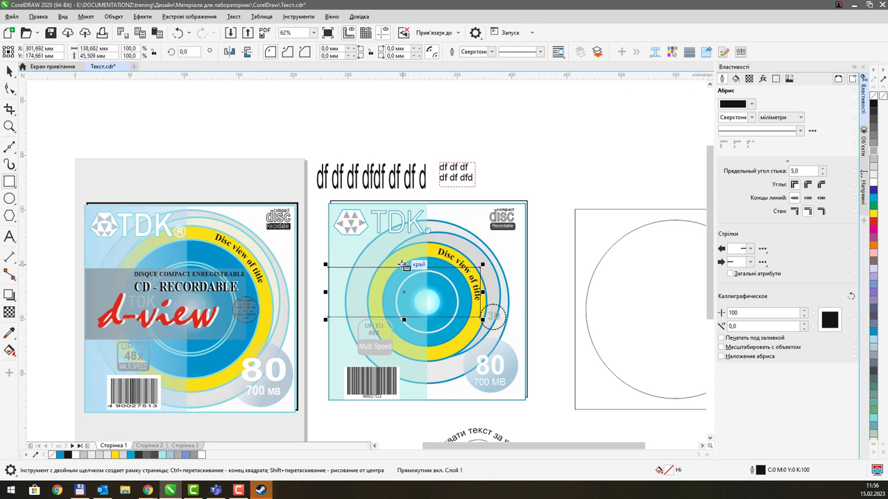
pyautogui.press('space')
pyautogui.moveTo(403, 264); pyautogui.dragTo(405, 256)
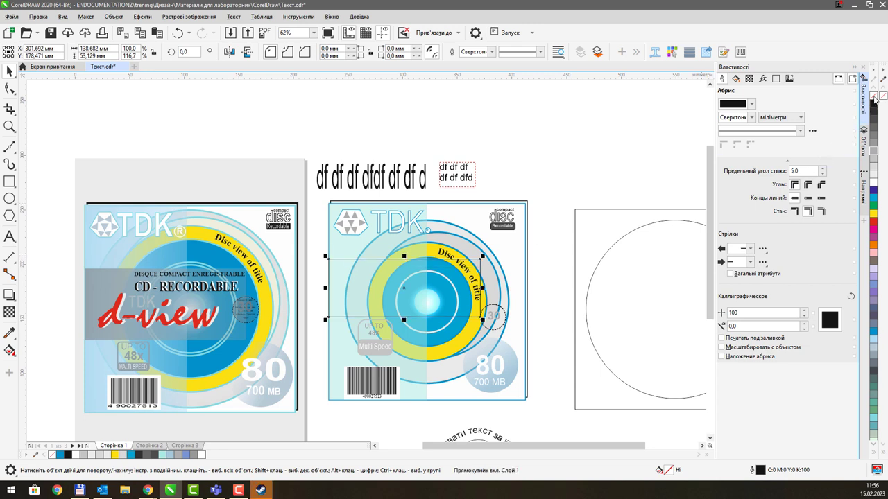
# Fill the new rectangle with 80% black without an outline and extend it downward to about 61 mm high
pyautogui.rightClick(874, 97)
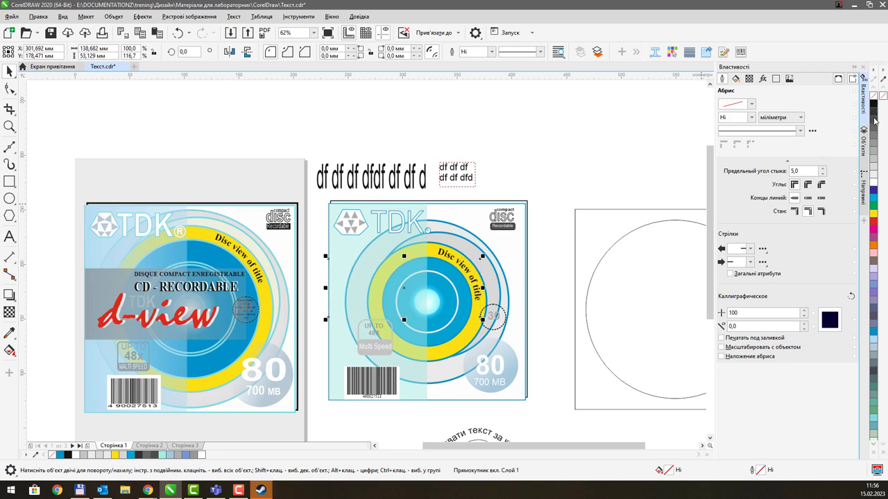
pyautogui.click(874, 123)
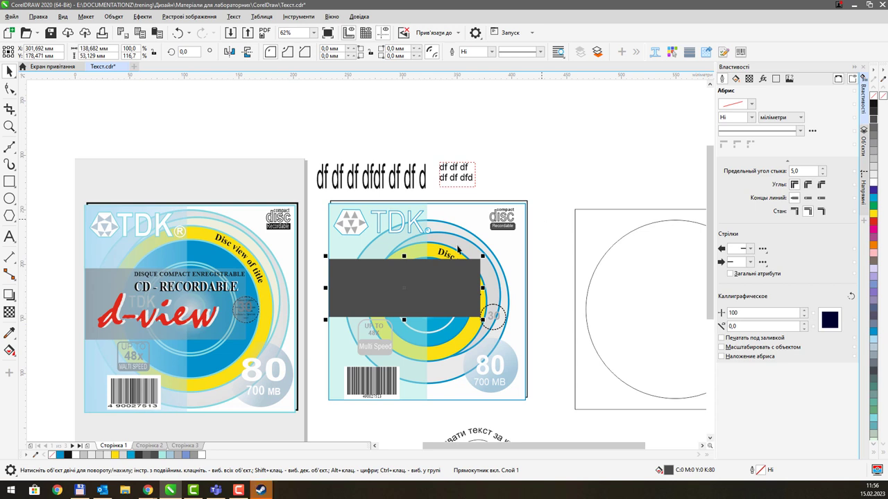
pyautogui.moveTo(404, 319); pyautogui.dragTo(379, 356)
pyautogui.click(379, 346)
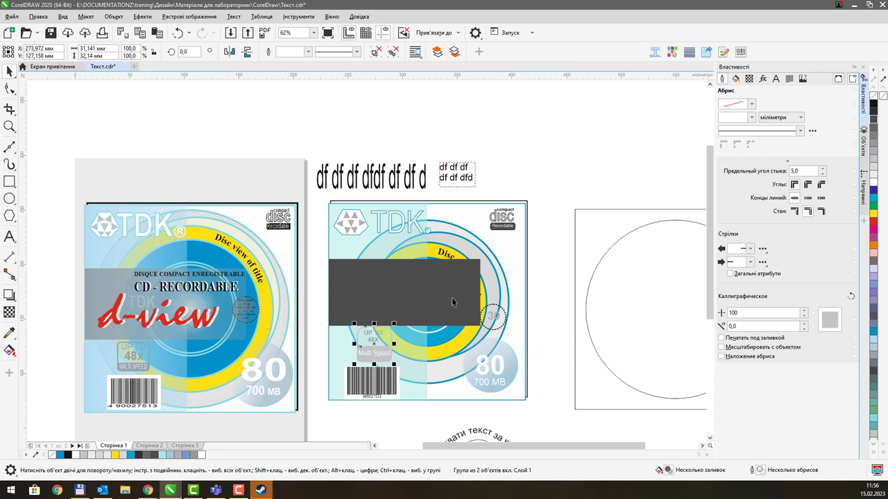
# Apply a linear transparency to the dark strip, fading it from opaque at the left to fully transparent at the right
pyautogui.click(403, 284)
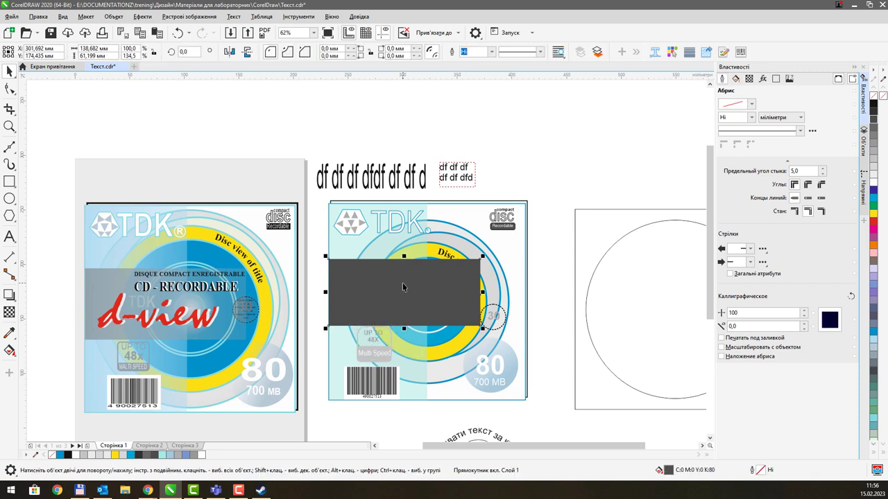
pyautogui.click(10, 313)
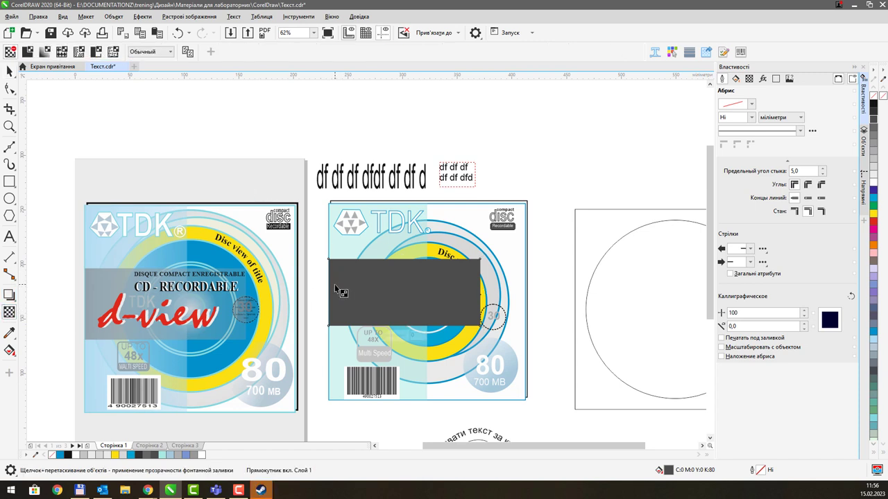
pyautogui.moveTo(335, 284); pyautogui.dragTo(480, 285)
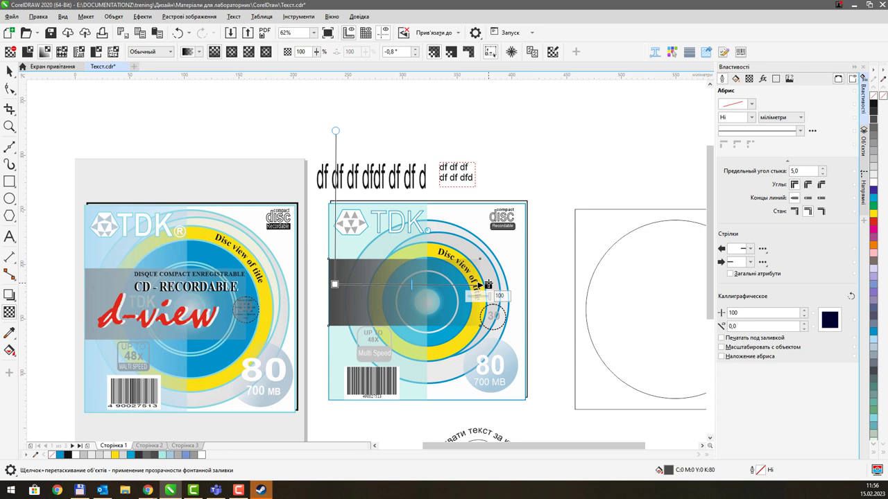
pyautogui.moveTo(489, 285); pyautogui.dragTo(494, 281)
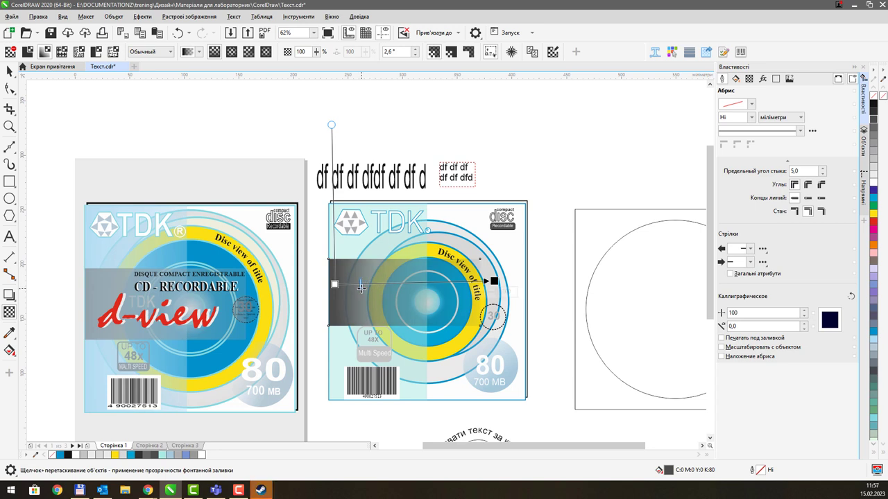
pyautogui.click(454, 149)
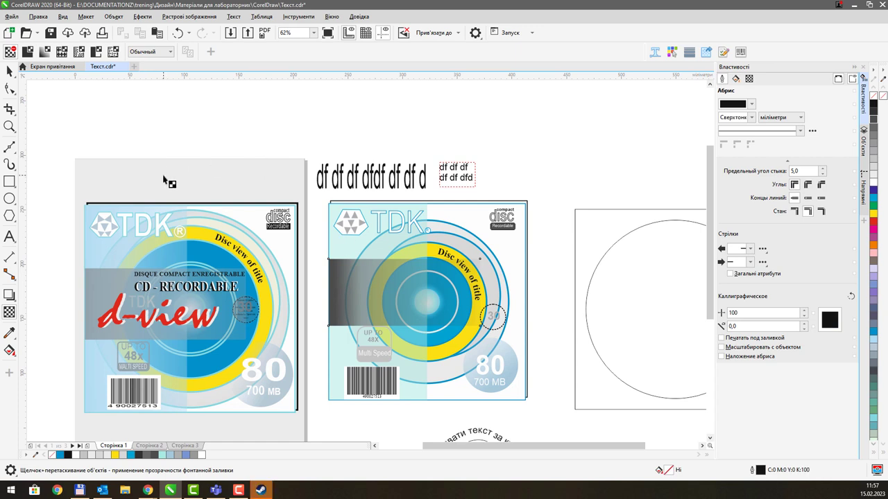
pyautogui.click(9, 72)
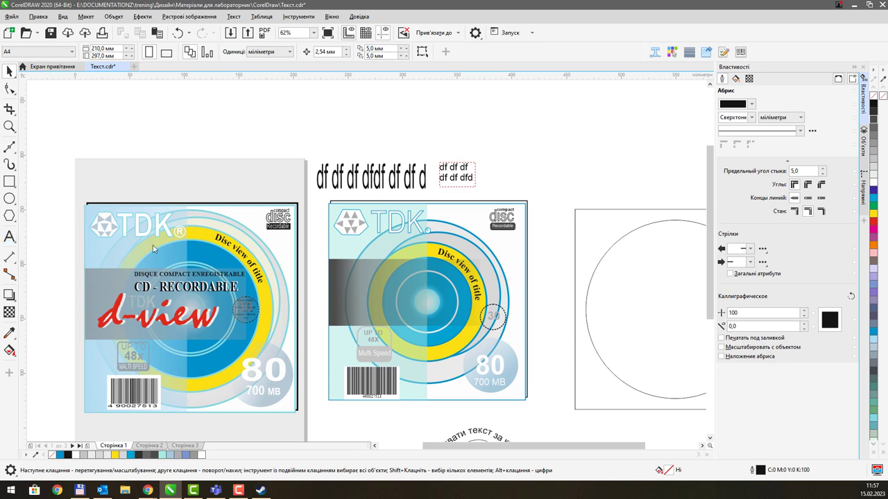
# Add the text "DISQUE COMPACT ENREGISTRABLE" in 43 pt Arial in the empty area above the cover copy
pyautogui.press('F8')
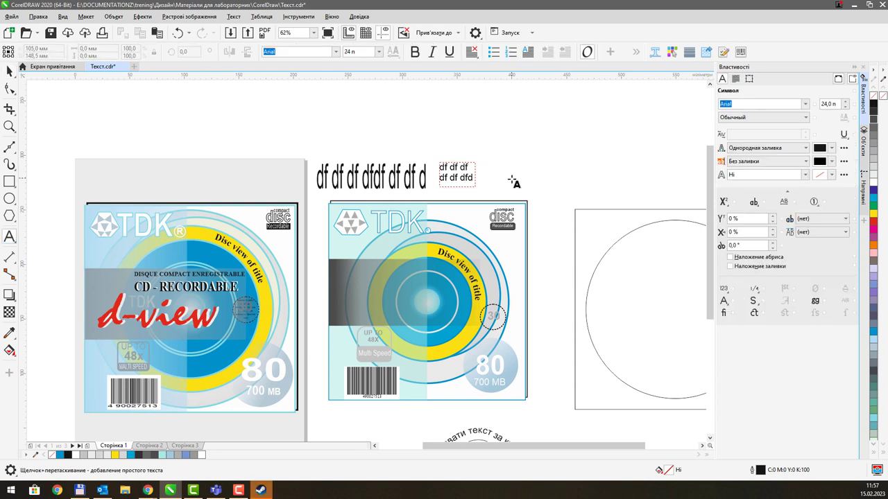
pyautogui.click(530, 194)
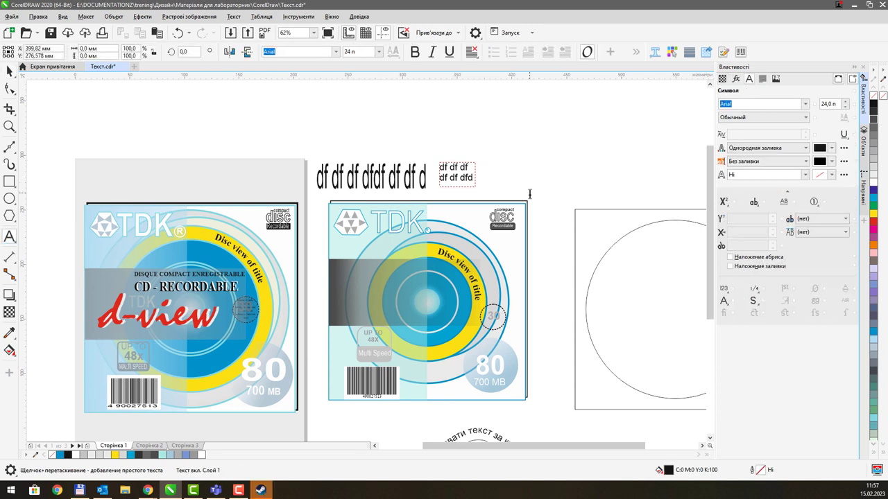
pyautogui.click(370, 53)
pyautogui.write('43')
pyautogui.press('Return')
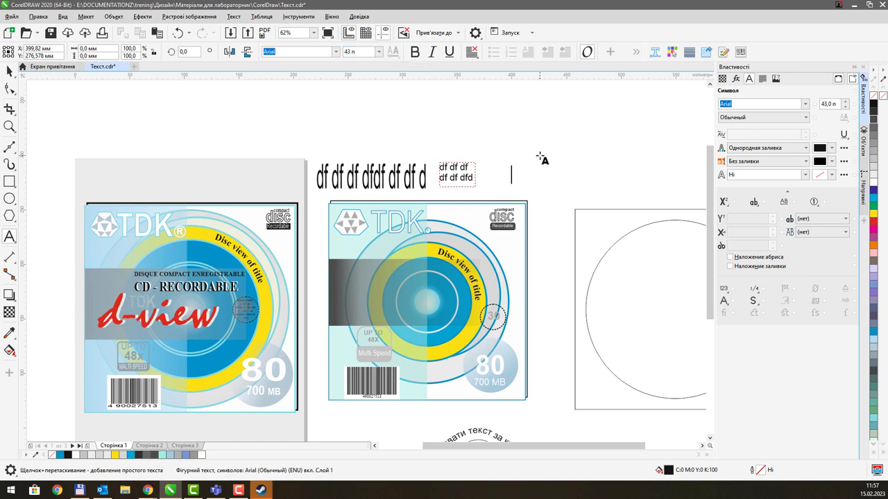
pyautogui.write('DIS')
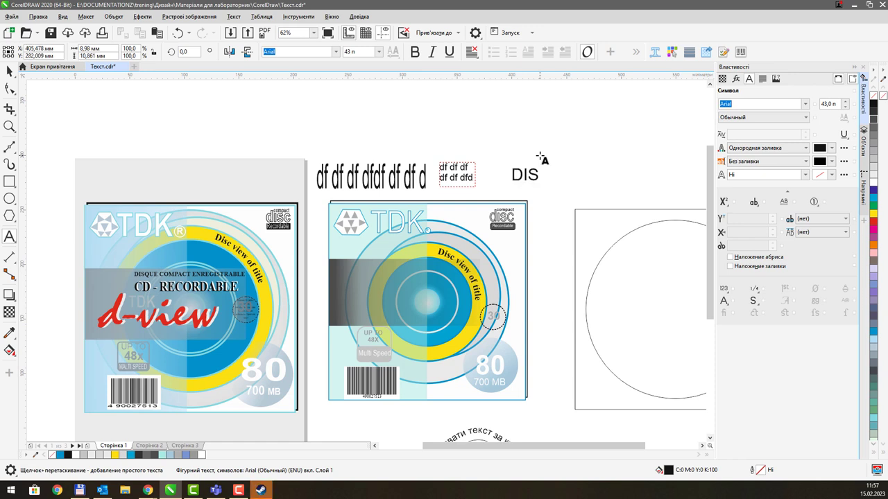
pyautogui.write('QUE ')
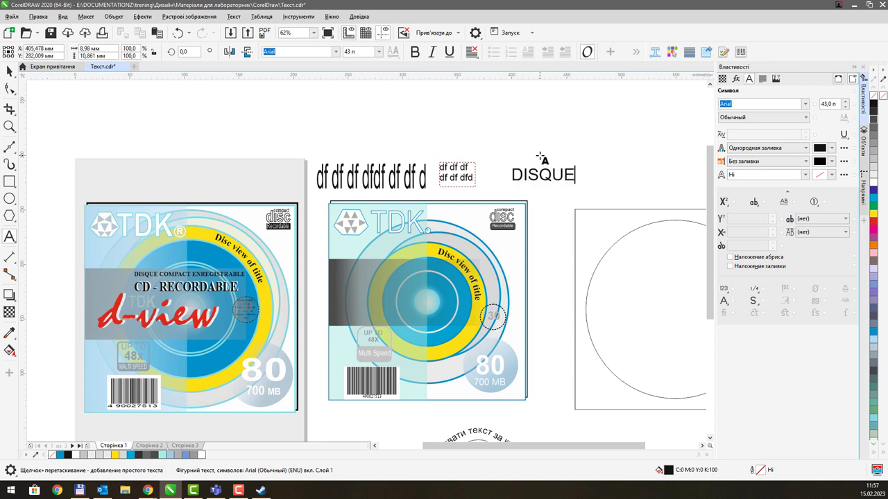
pyautogui.write('COMPACT')
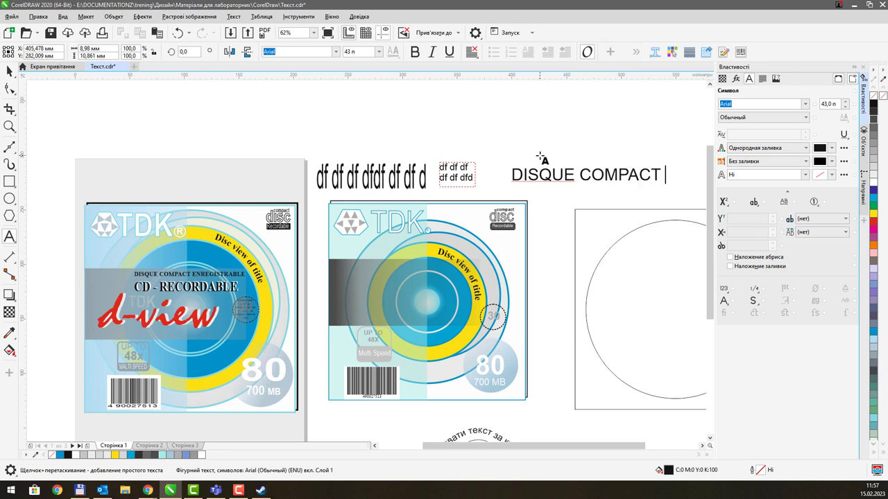
pyautogui.write('ENR')
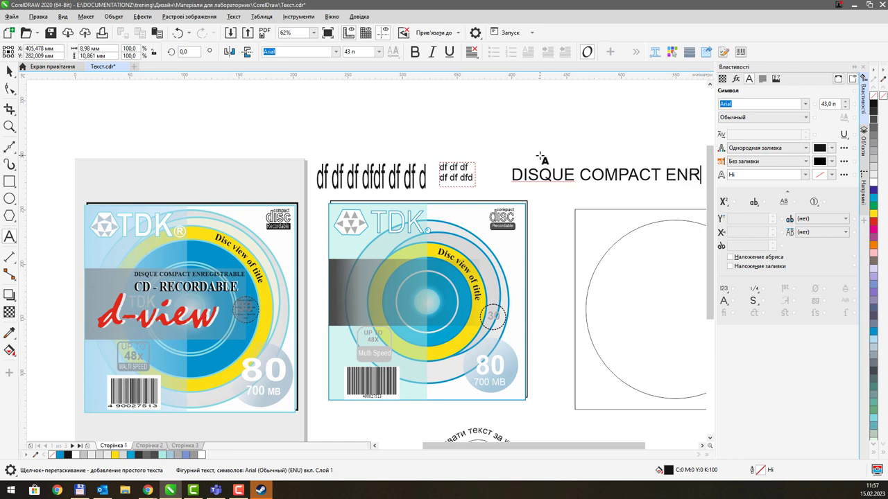
pyautogui.write('E')
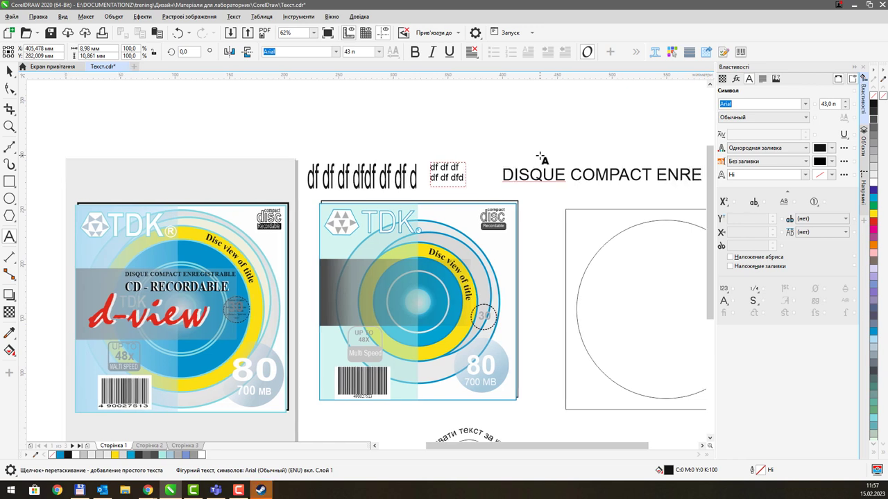
pyautogui.write('GIST')
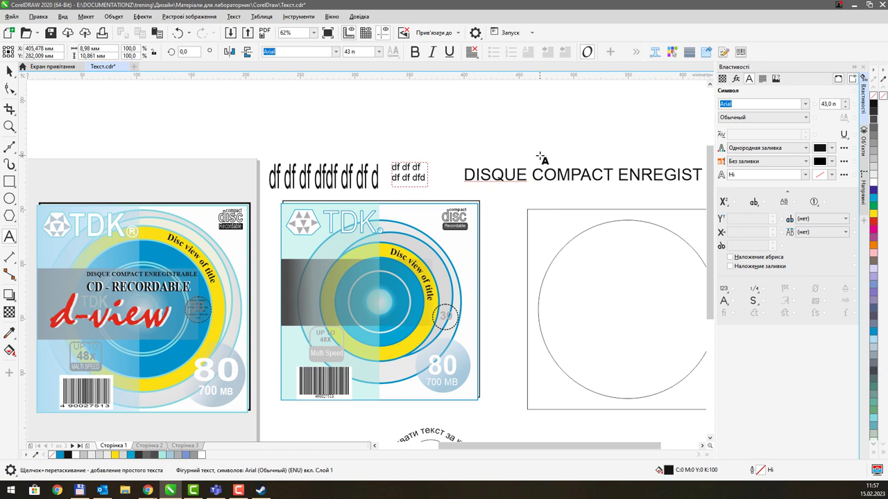
pyautogui.write('RABLE')
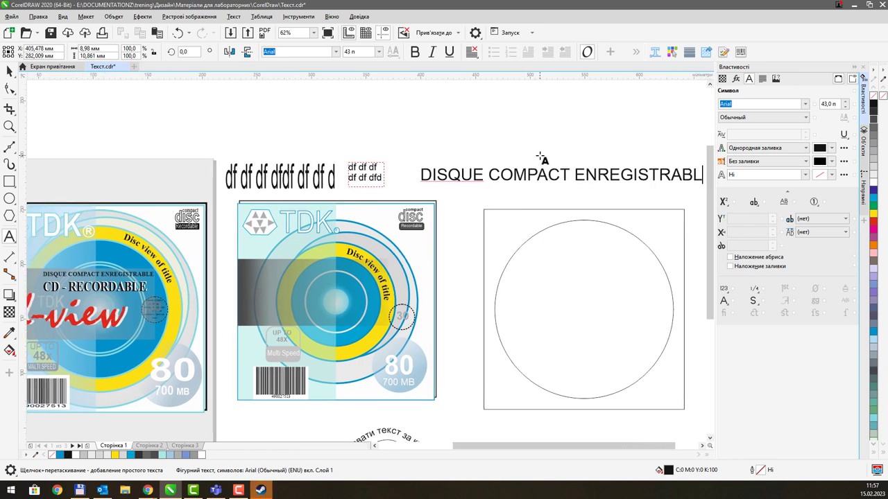
pyautogui.click(6, 75)
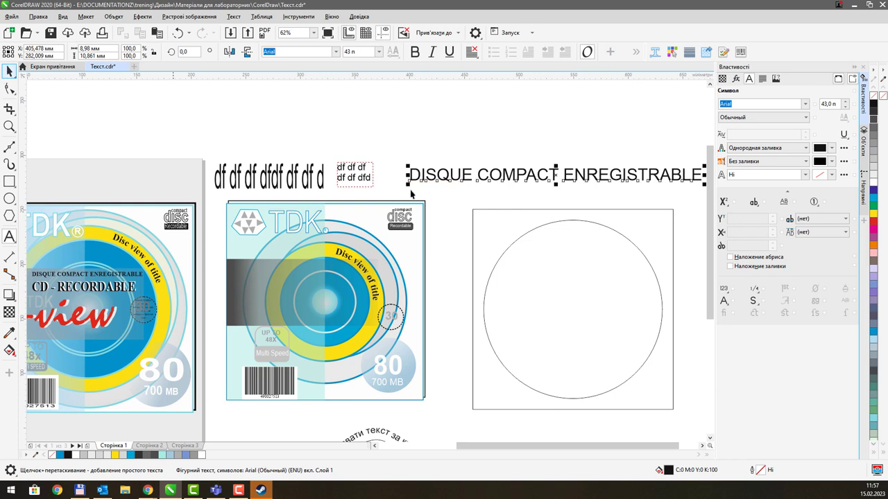
# Shrink the "DISQUE COMPACT ENREGISTRABLE" text to about 37 pt and move it onto the dark strip
pyautogui.moveTo(419, 184); pyautogui.dragTo(451, 185)
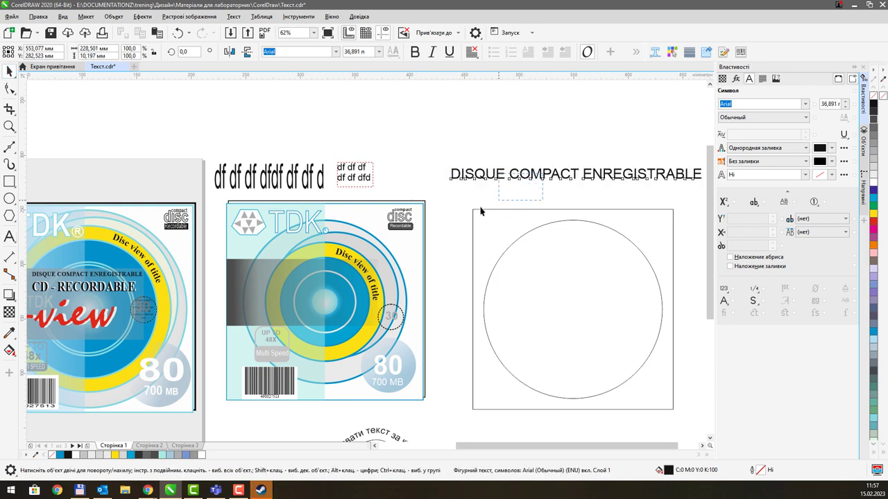
pyautogui.press('Escape')
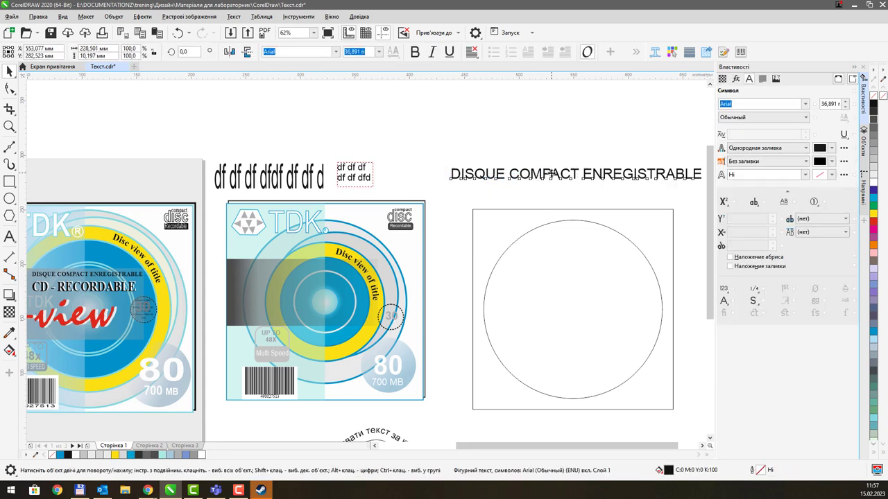
pyautogui.moveTo(541, 174); pyautogui.dragTo(360, 290)
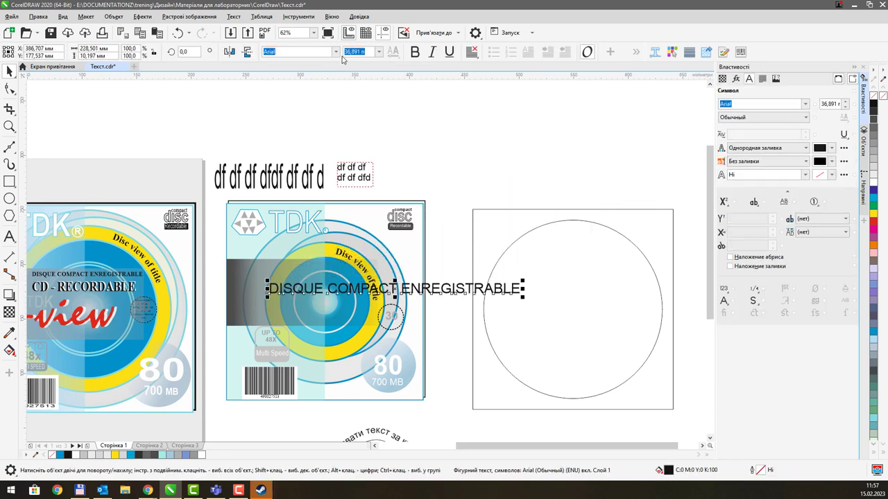
# Set the "DISQUE COMPACT ENREGISTRABLE" text in bold Times New Roman and scale it down to about 20 pt
pyautogui.click(336, 51)
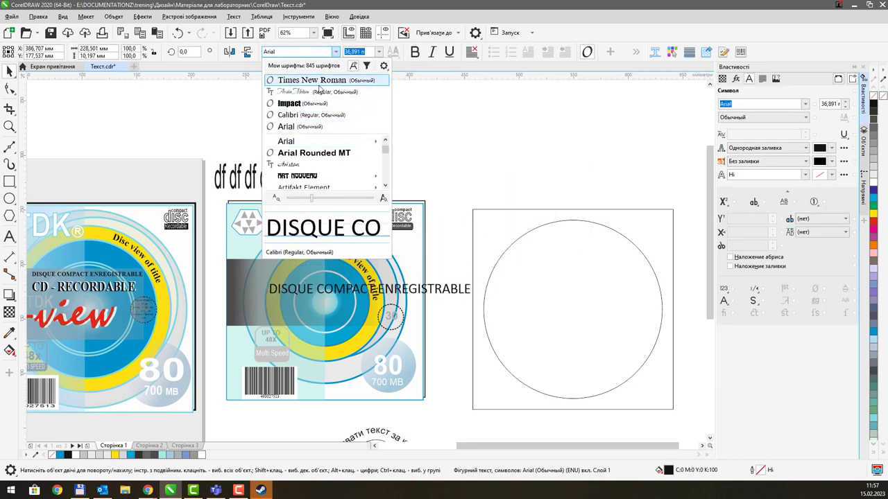
pyautogui.click(312, 80)
pyautogui.moveTo(469, 213); pyautogui.dragTo(544, 218)
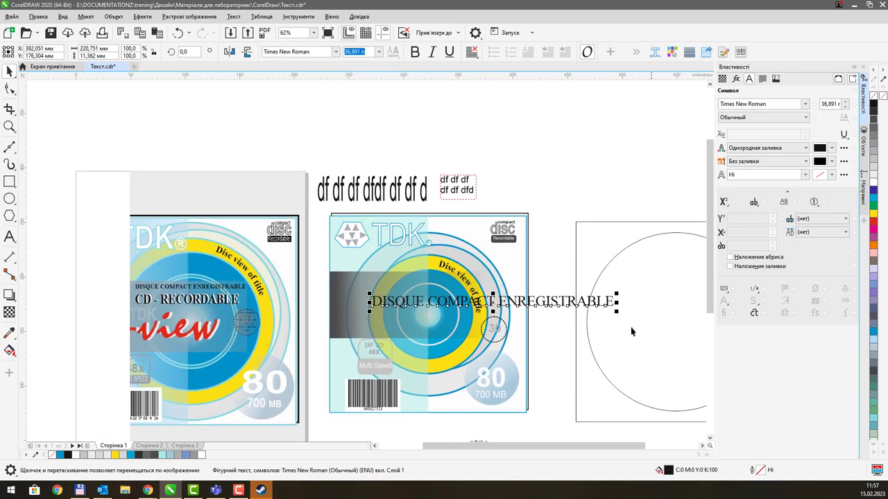
pyautogui.moveTo(617, 312); pyautogui.dragTo(575, 304)
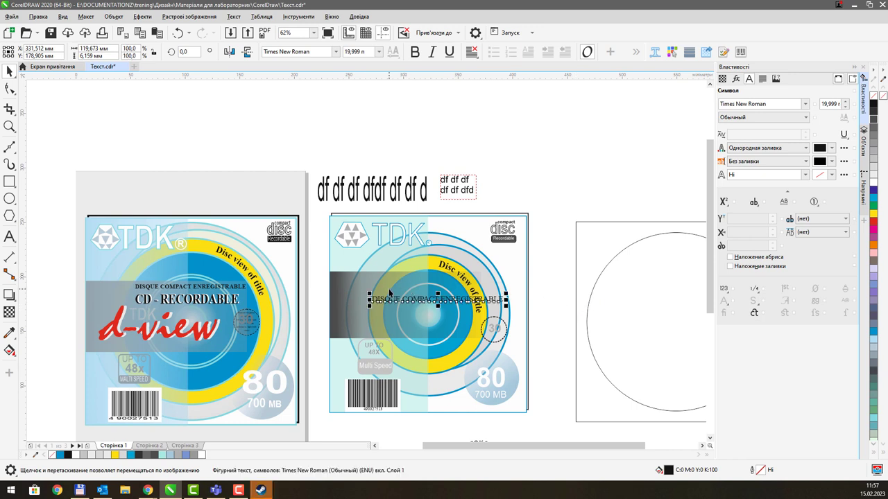
pyautogui.click(415, 51)
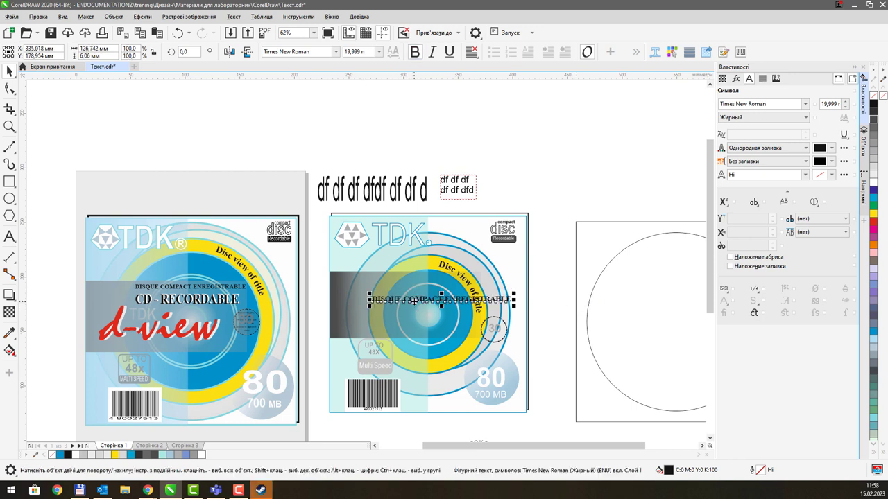
# Shrink the "DISQUE COMPACT ENREGISTRABLE" text to about 14 pt and place it near the upper edge of the dark strip
pyautogui.moveTo(414, 301); pyautogui.dragTo(389, 285)
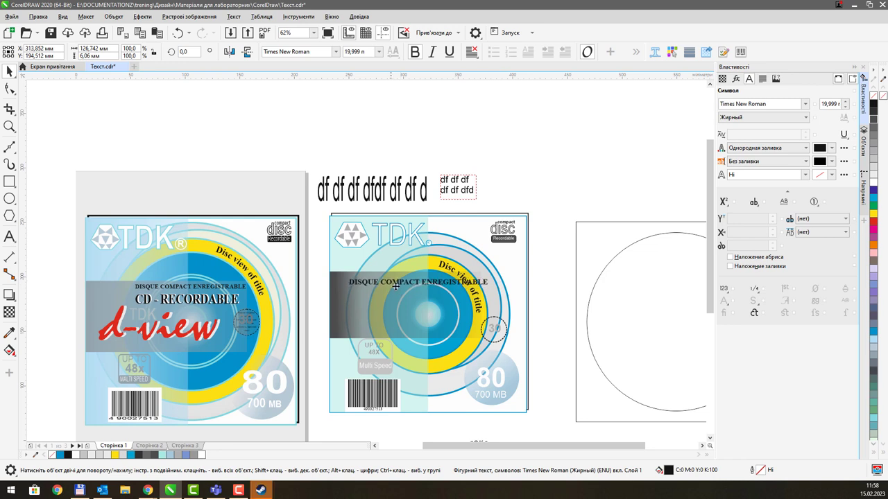
pyautogui.moveTo(492, 289)
pyautogui.mouseDown()
pyautogui.moveTo(465, 284)
pyautogui.moveTo(480, 284)
pyautogui.mouseUp()
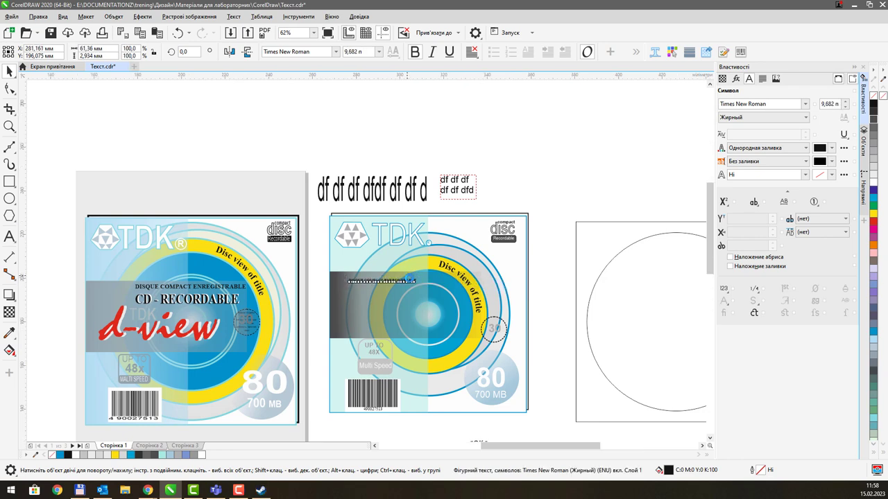
pyautogui.scroll(2, 409, 280)
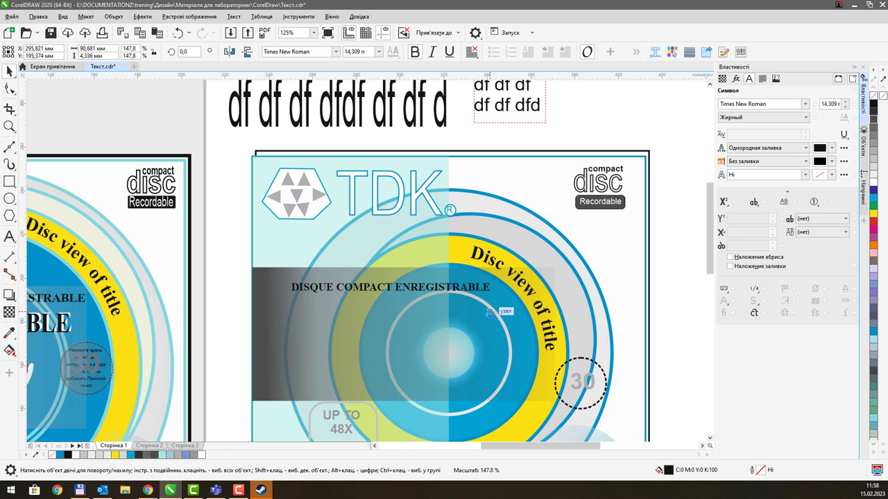
pyautogui.moveTo(431, 291); pyautogui.dragTo(448, 290)
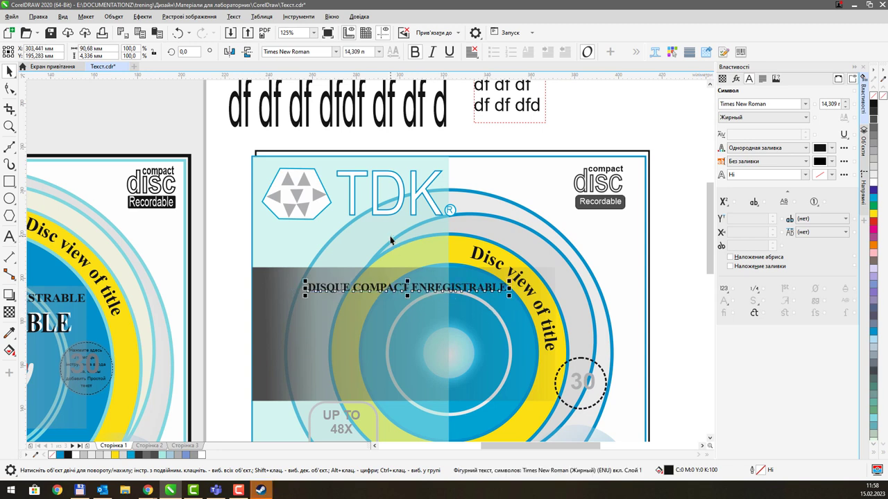
pyautogui.scroll(-2, 390, 240)
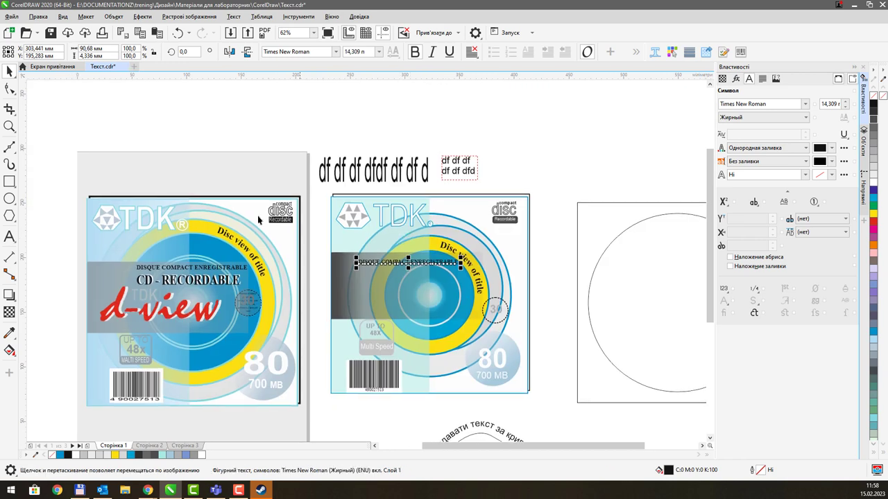
pyautogui.click(468, 231)
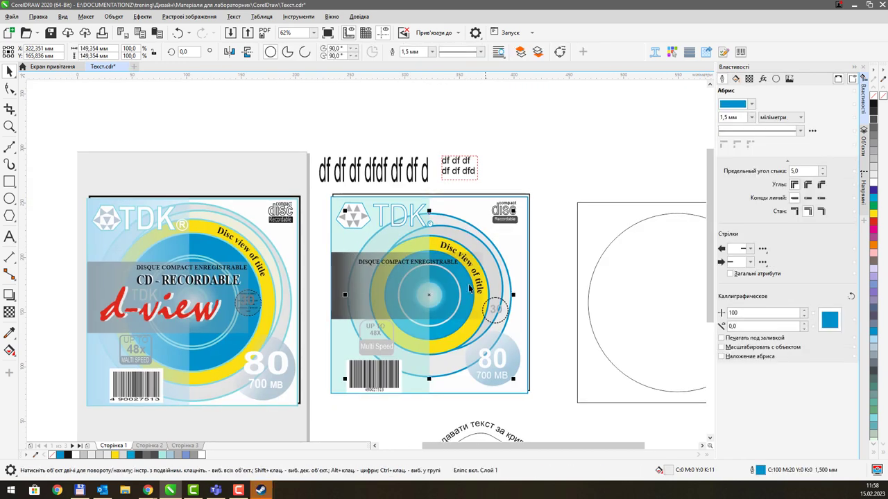
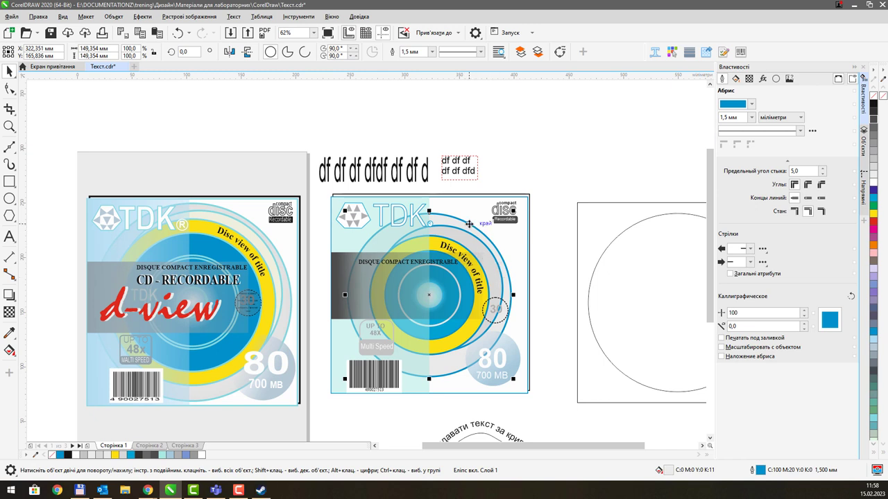
pyautogui.keyDown('shift'); pyautogui.click(494, 258); pyautogui.keyUp('shift')
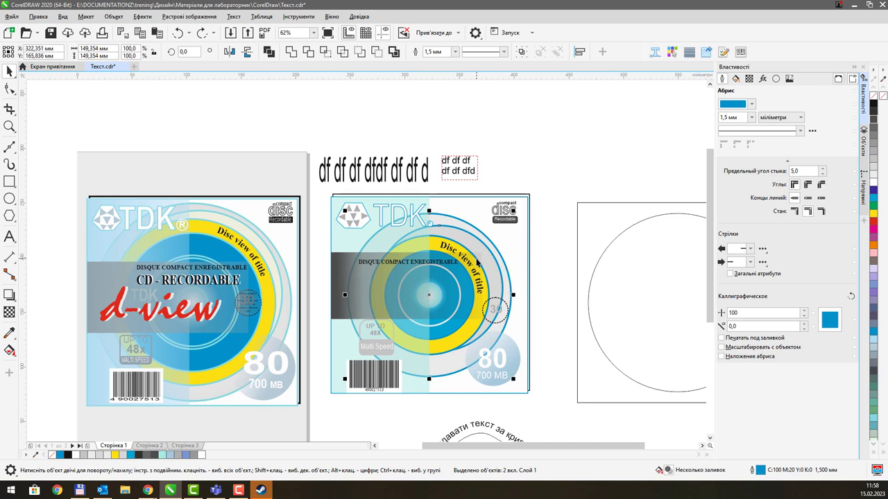
pyautogui.keyDown('shift'); pyautogui.click(476, 262); pyautogui.keyUp('shift')
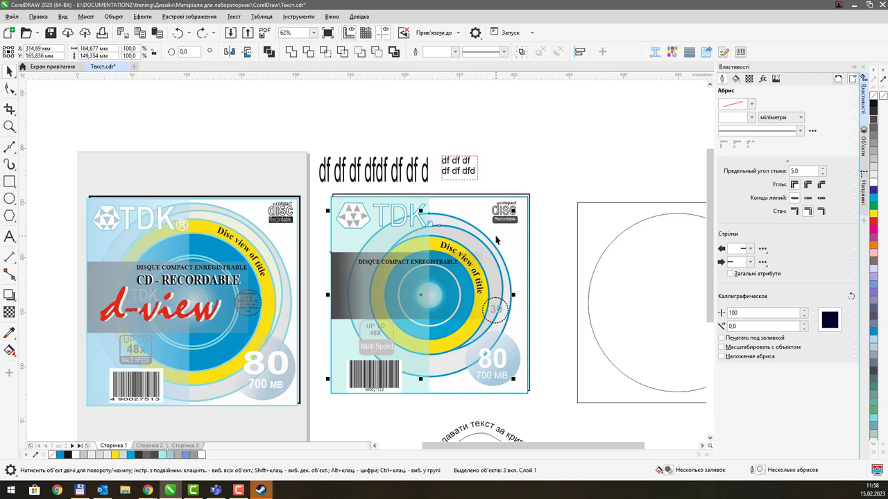
pyautogui.scroll(2, 493, 279)
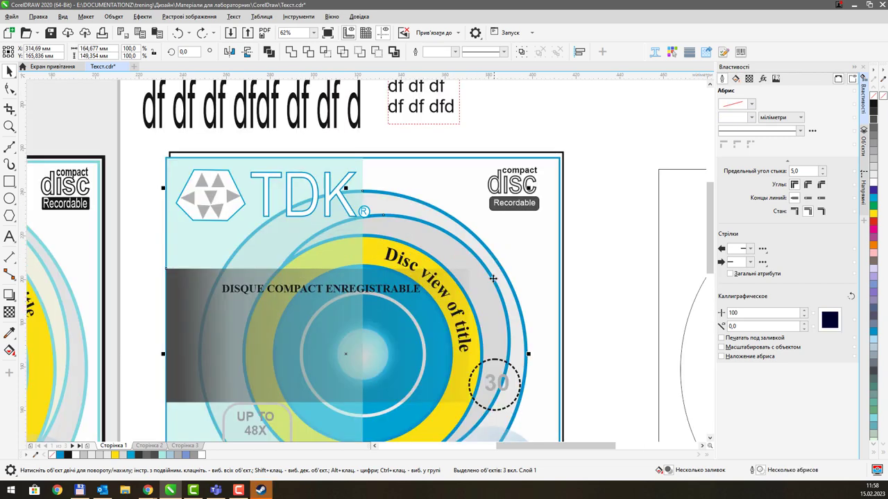
pyautogui.click(417, 326)
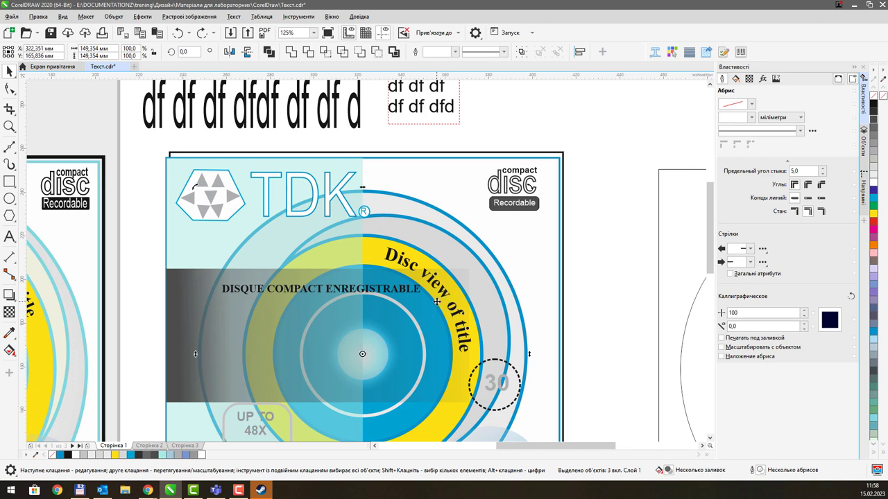
pyautogui.click(489, 261)
pyautogui.click(492, 253)
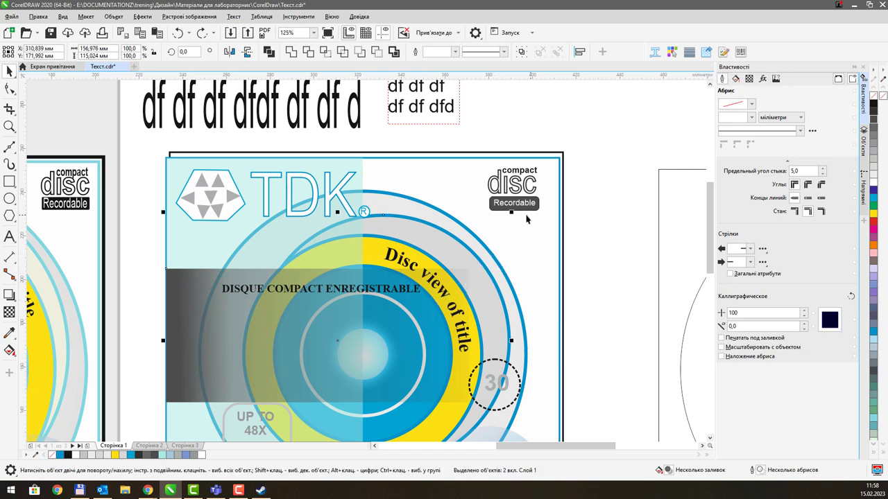
pyautogui.moveTo(521, 203); pyautogui.dragTo(616, 158)
pyautogui.scroll(-2, 504, 261)
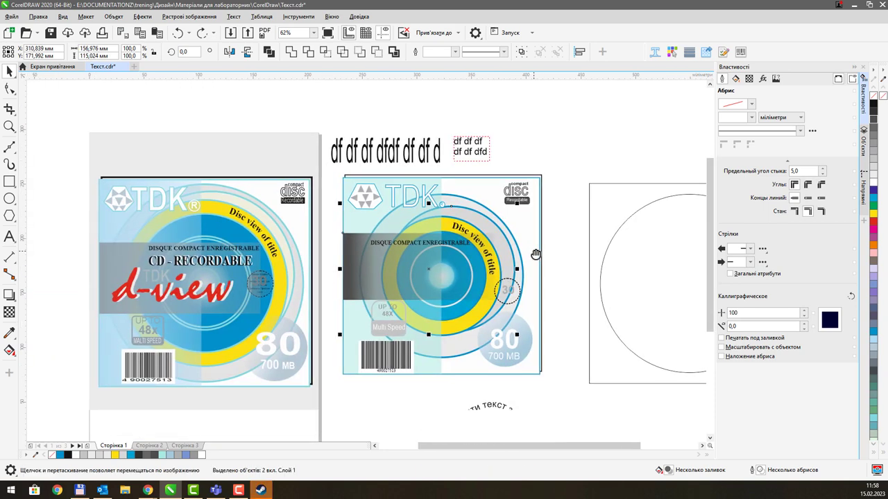
pyautogui.moveTo(508, 229); pyautogui.dragTo(507, 253)
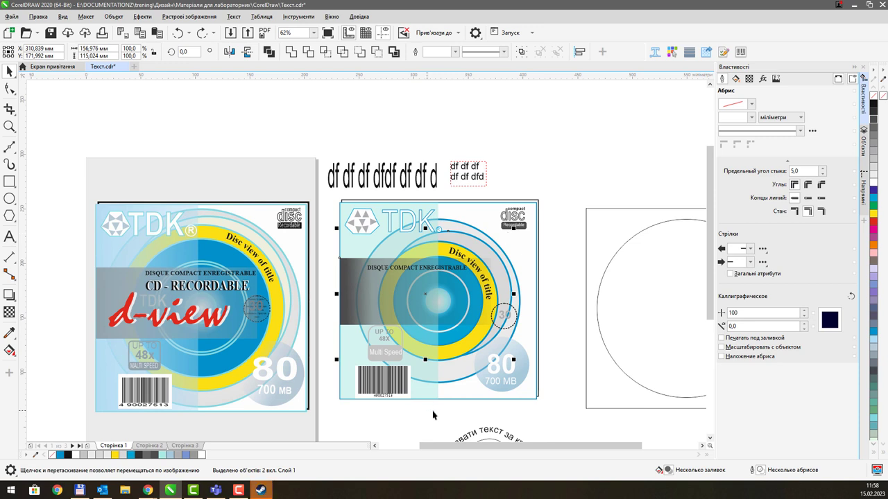
pyautogui.moveTo(336, 199); pyautogui.dragTo(541, 403)
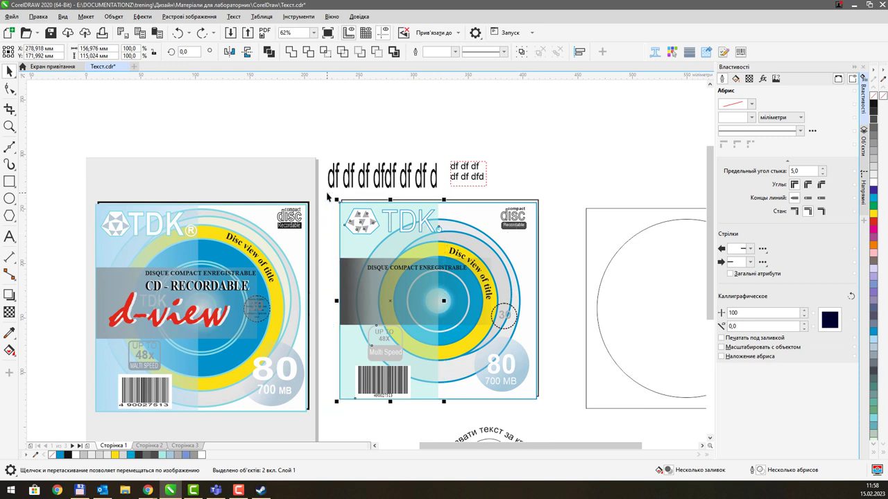
pyautogui.moveTo(447, 326); pyautogui.dragTo(459, 271)
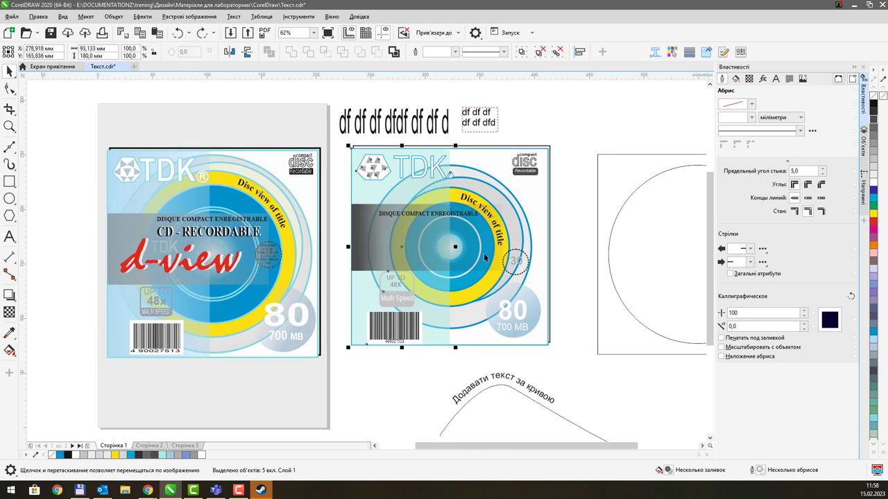
pyautogui.moveTo(410, 219); pyautogui.dragTo(412, 323)
pyautogui.hotkey('ctrl', 'z')
pyautogui.click(413, 320)
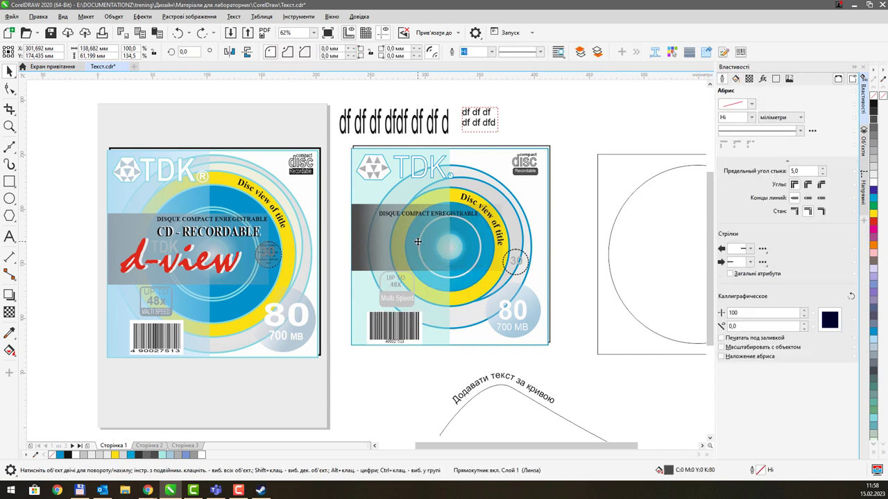
# Try grouping the elements around the cover copy's left and middle parts, and ungroup them again
pyautogui.moveTo(333, 369); pyautogui.dragTo(495, 144)
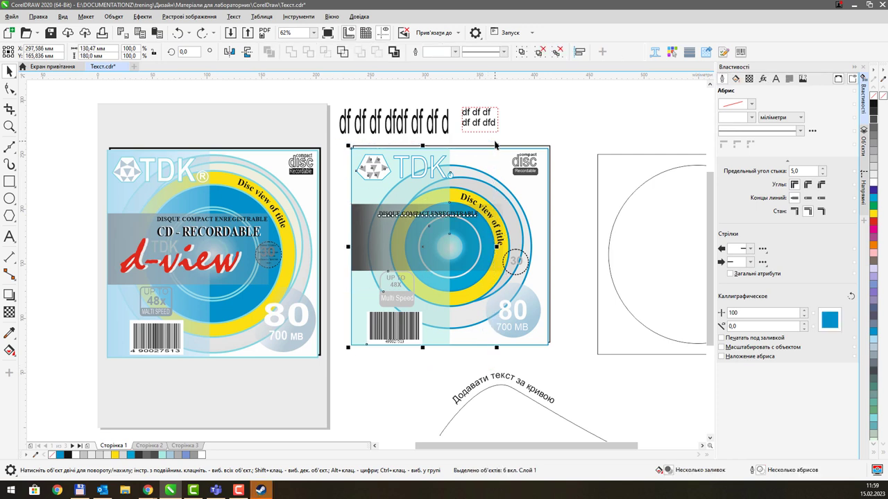
pyautogui.hotkey('ctrl', 'g')
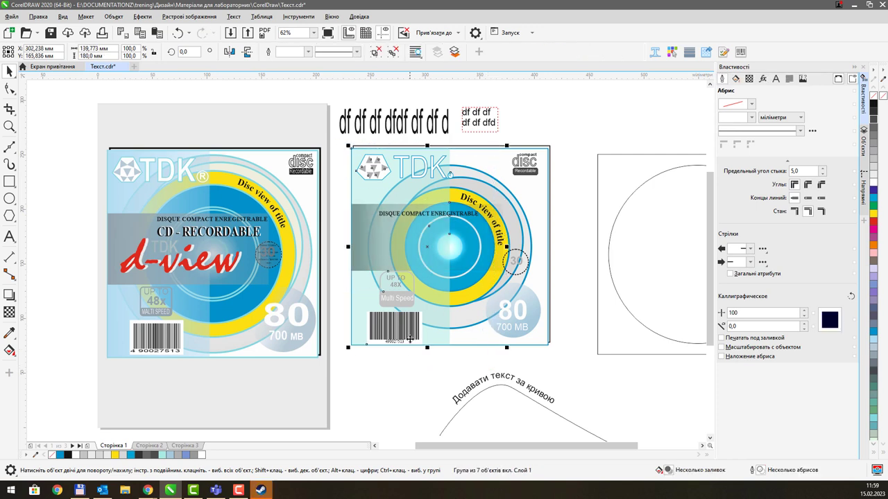
pyautogui.hotkey('ctrl', 'u')
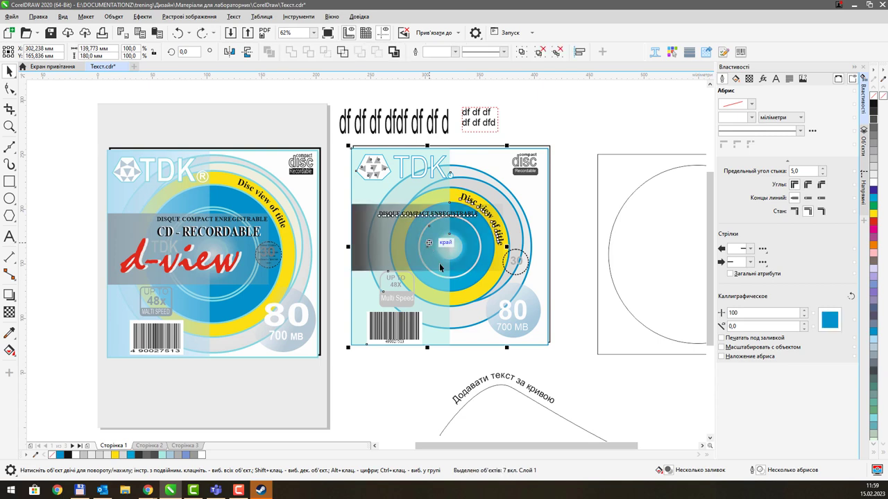
pyautogui.click(428, 360)
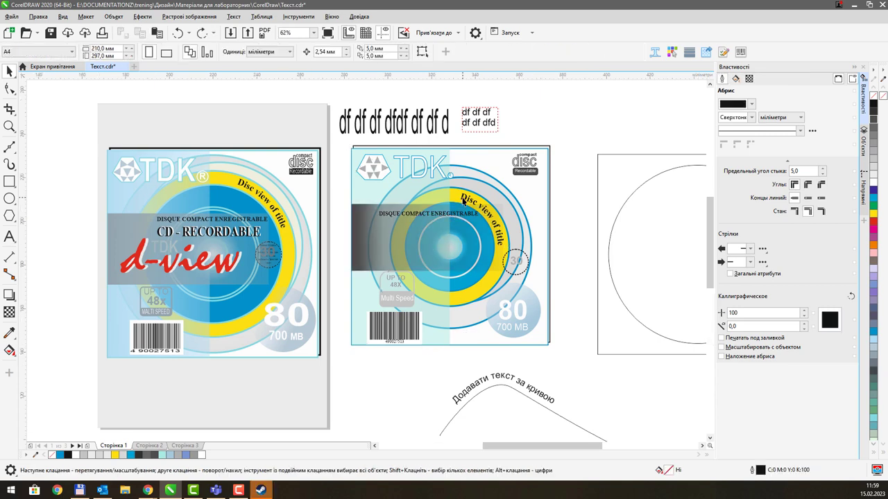
# Duplicate the "DISQUE COMPACT ENREGISTRABLE" text just below the original on the dark strip
pyautogui.scroll(3, 430, 239)
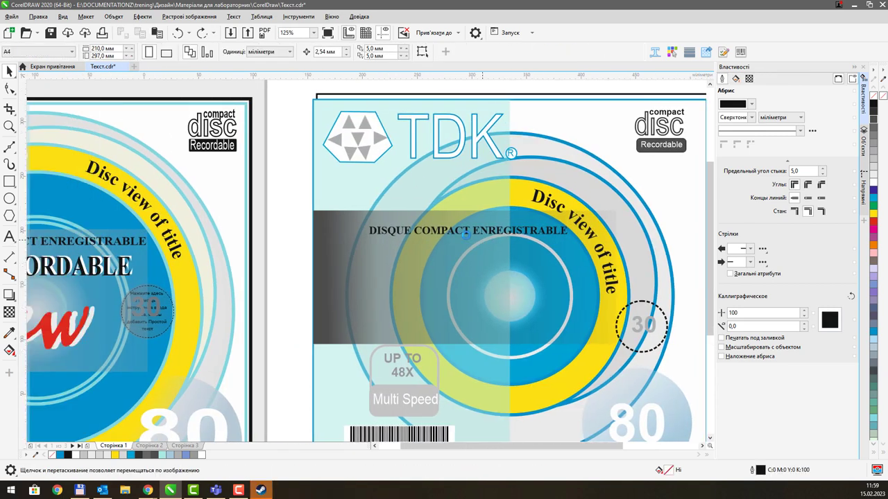
pyautogui.scroll(-3, 458, 246)
pyautogui.click(467, 252)
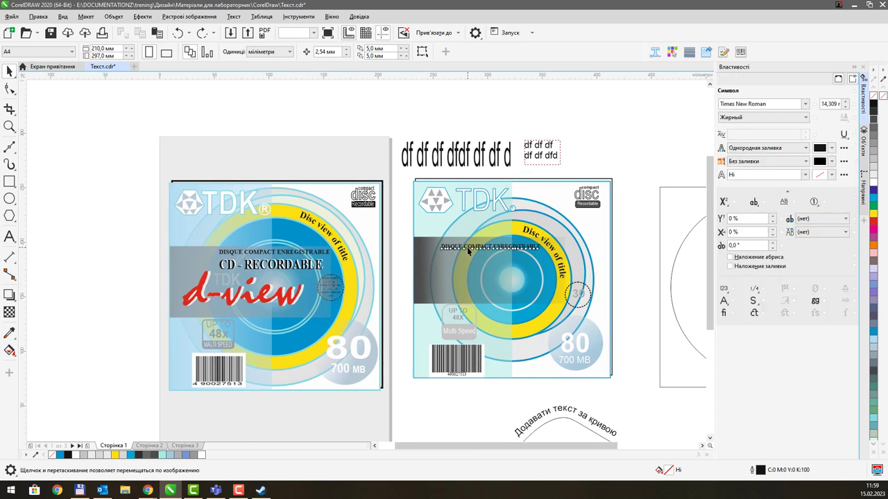
pyautogui.moveTo(466, 252); pyautogui.dragTo(476, 269)
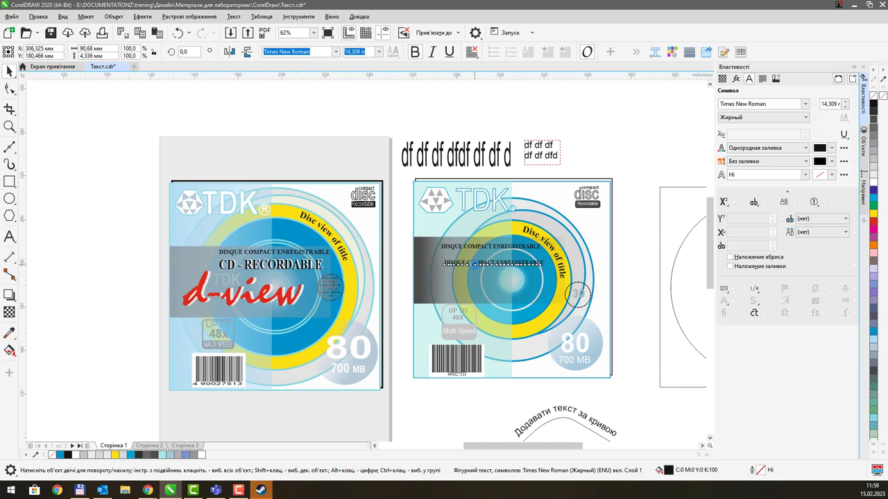
# Replace the lower copy's wording with "CD RECORDABLE"
pyautogui.scroll(4, 475, 270)
pyautogui.doubleClick(479, 262)
pyautogui.hotkey('ctrl', 'a')
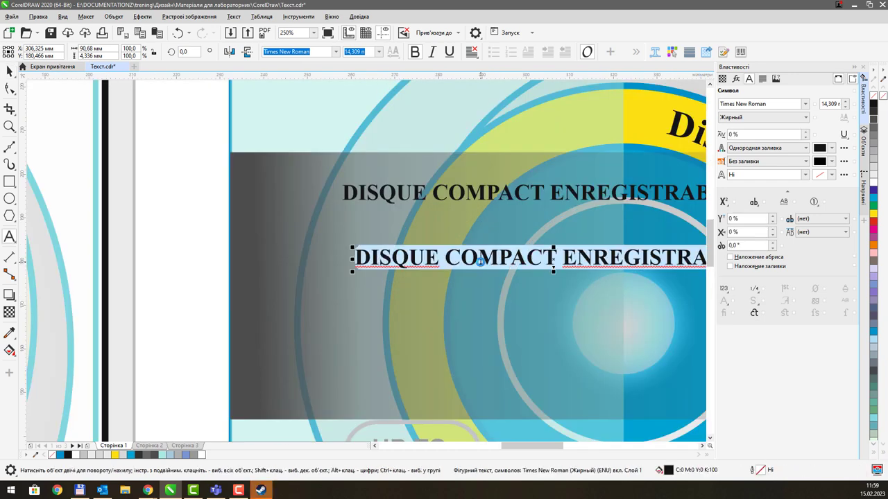
pyautogui.write('CD RECO')
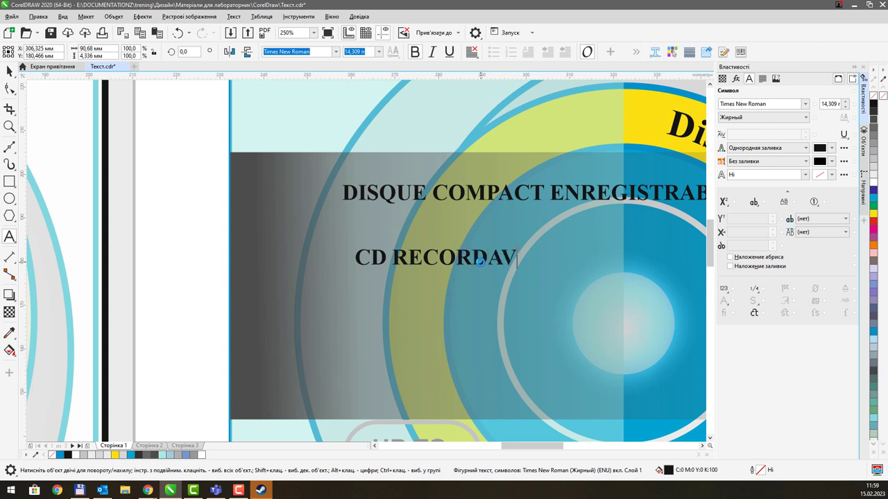
pyautogui.write('RDABLE')
pyautogui.press('Escape')
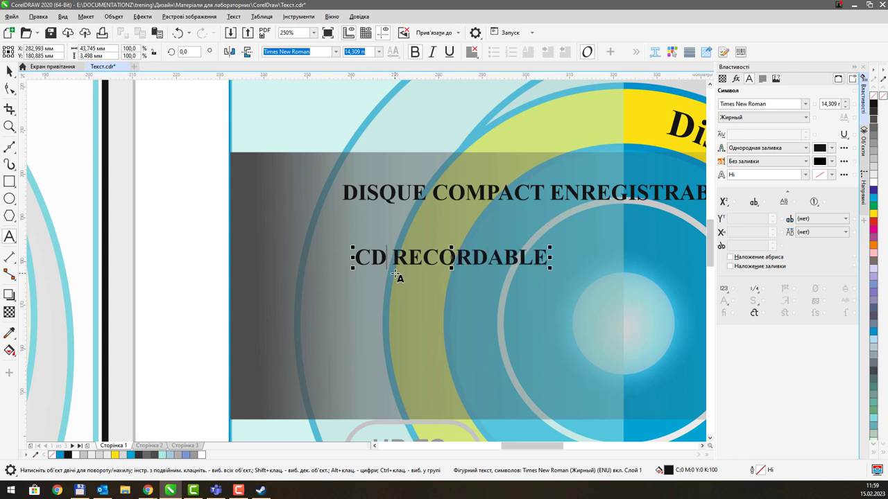
pyautogui.press('Delete')
# Stretch the "CD RECORDABLE" text to about 88 by 11.4 mm and place it under the "DISQUE COMPACT ENREGISTRABLE" line
pyautogui.scroll(-2, 396, 265)
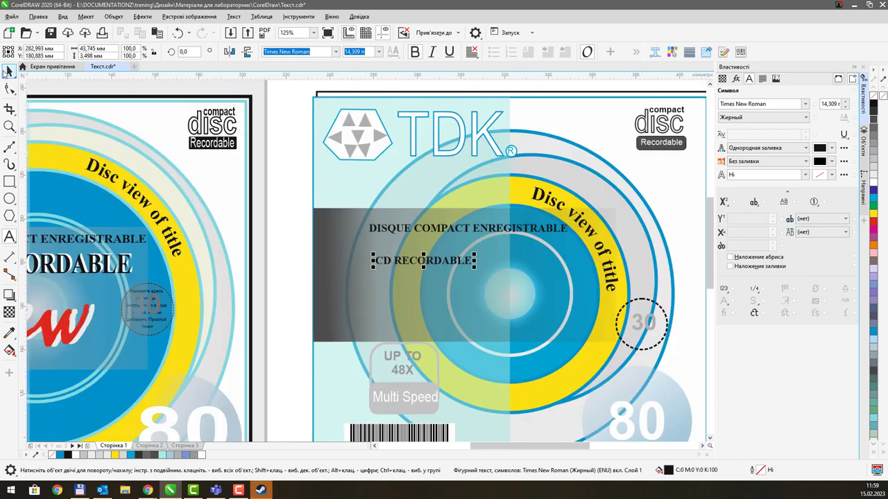
pyautogui.moveTo(423, 268); pyautogui.dragTo(423, 287)
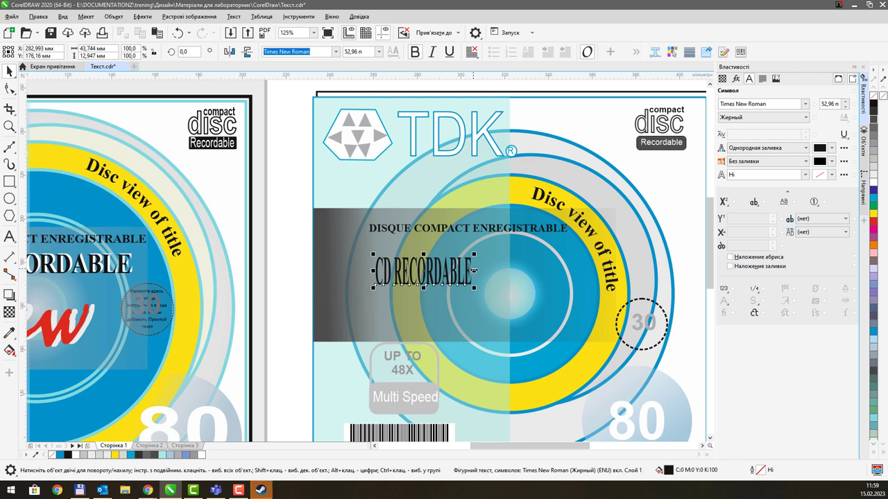
pyautogui.moveTo(497, 271); pyautogui.dragTo(594, 271)
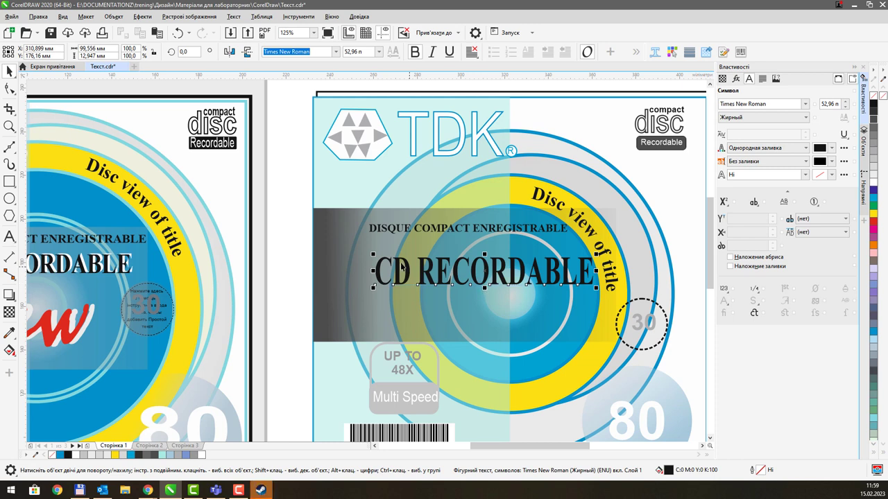
pyautogui.moveTo(374, 254); pyautogui.dragTo(400, 259)
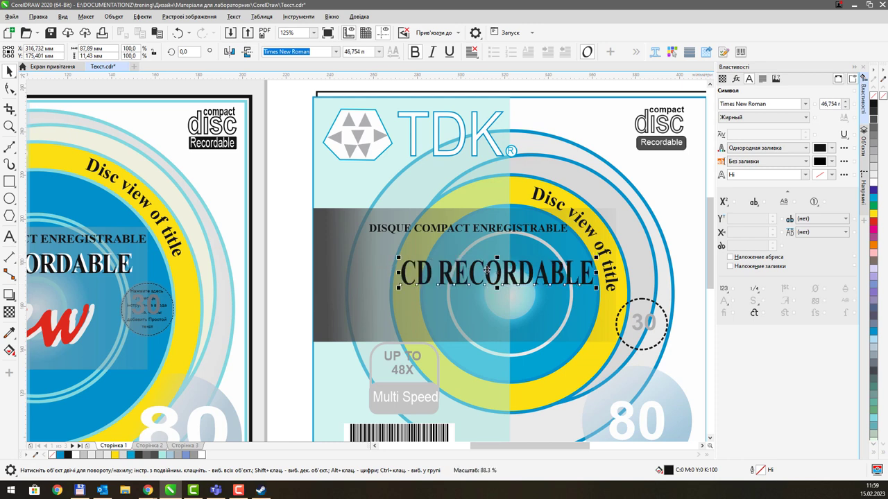
pyautogui.moveTo(498, 272); pyautogui.dragTo(493, 273)
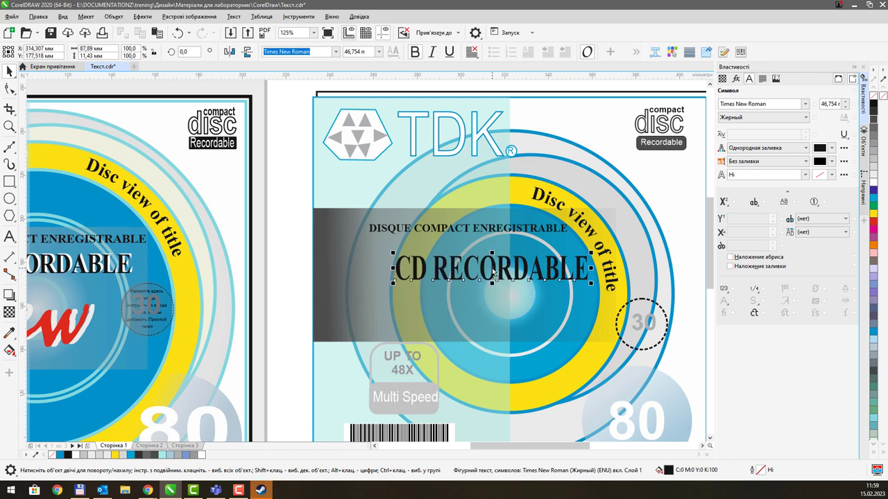
# Duplicate the "CD RECORDABLE" text in white and place it behind the black one, offset slightly up and to the right
pyautogui.hotkey('ctrl', 'd')
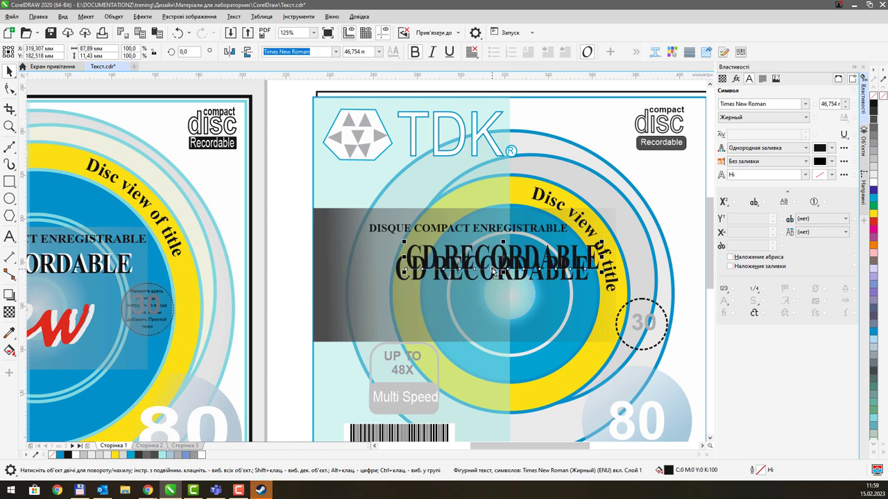
pyautogui.click(873, 183)
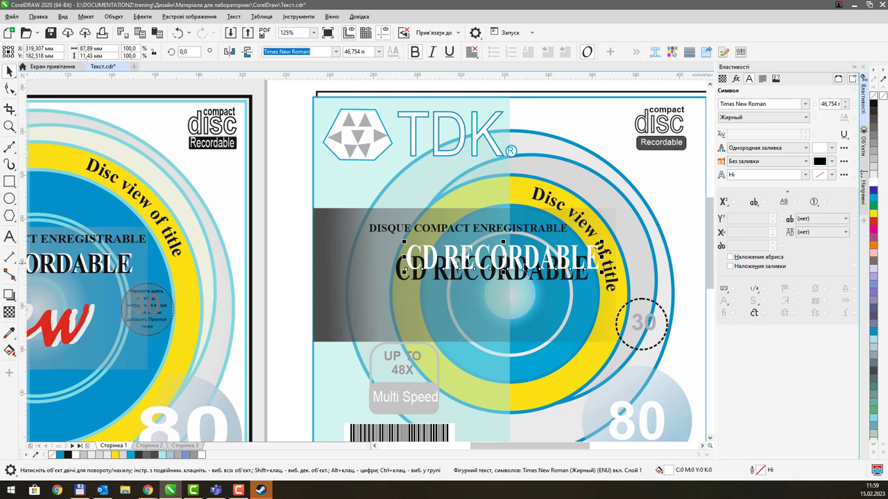
pyautogui.hotkey('ctrl', 'pagedown')
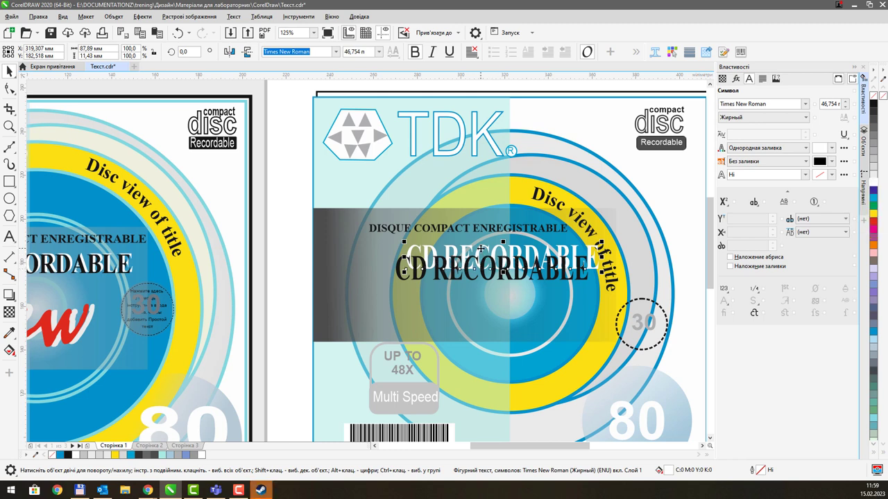
pyautogui.moveTo(484, 248); pyautogui.dragTo(480, 259)
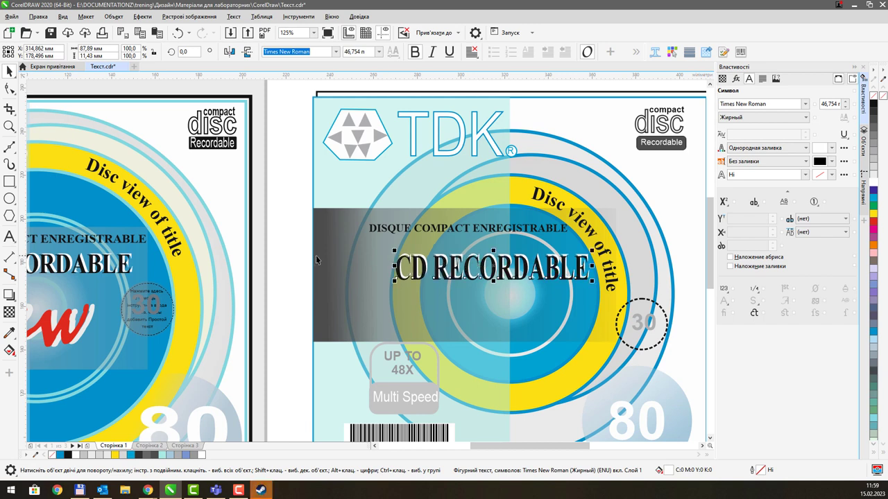
# Group the black and white "CD RECORDABLE" texts and shift the group slightly left on the dark strip
pyautogui.press('Tab')
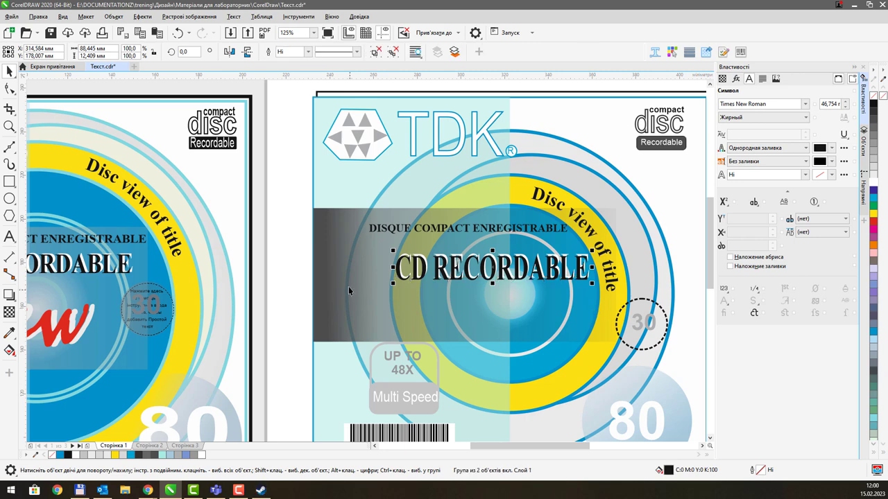
pyautogui.press('Escape')
pyautogui.click(421, 269)
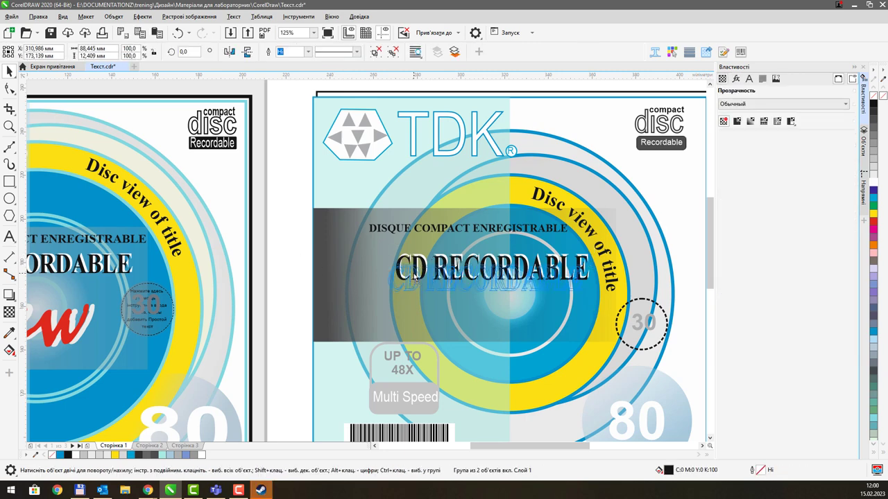
pyautogui.moveTo(422, 269); pyautogui.dragTo(421, 268)
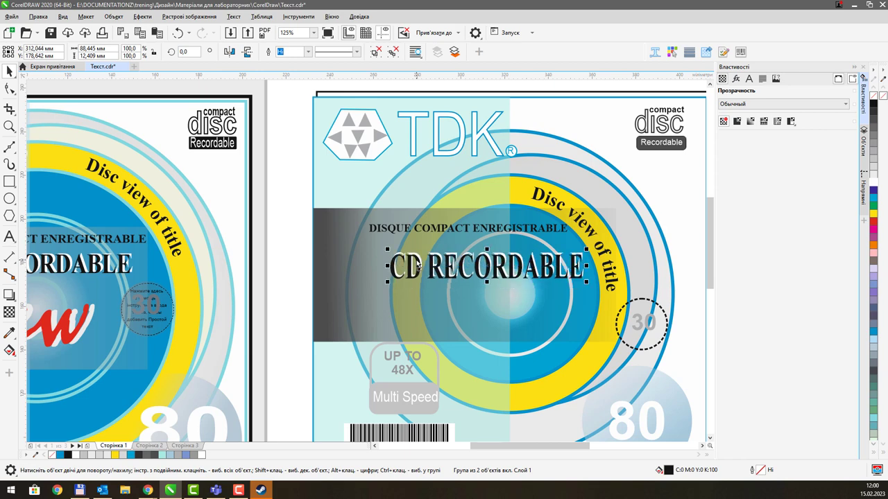
pyautogui.scroll(-2, 416, 260)
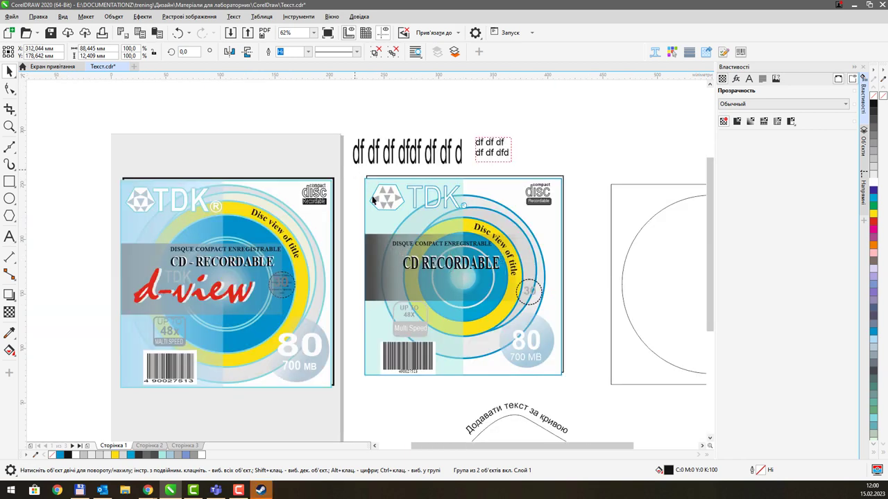
# Move the pale overlay, TDK logo, two title texts, speed badge, barcode and inner disc circles off the cover copy onto empty space
pyautogui.moveTo(480, 394); pyautogui.dragTo(482, 393)
pyautogui.scroll(2, 545, 247)
pyautogui.hscroll(1, 545, 247)
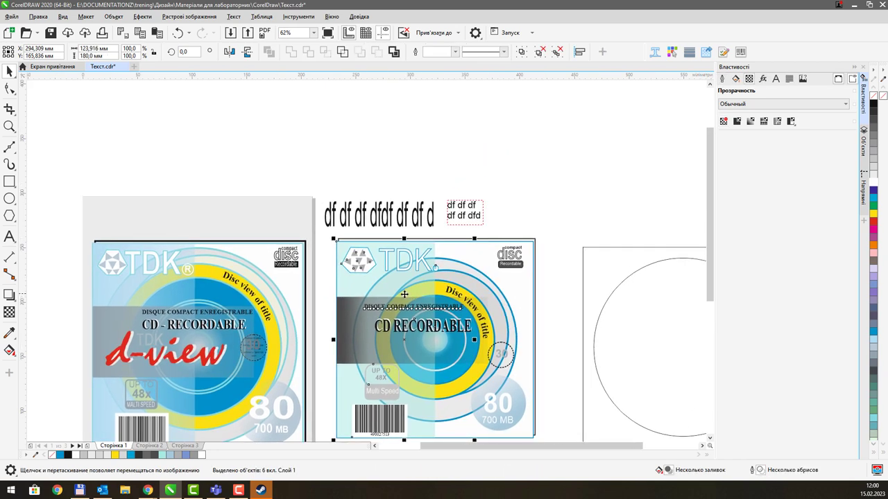
pyautogui.moveTo(405, 295); pyautogui.dragTo(630, 91)
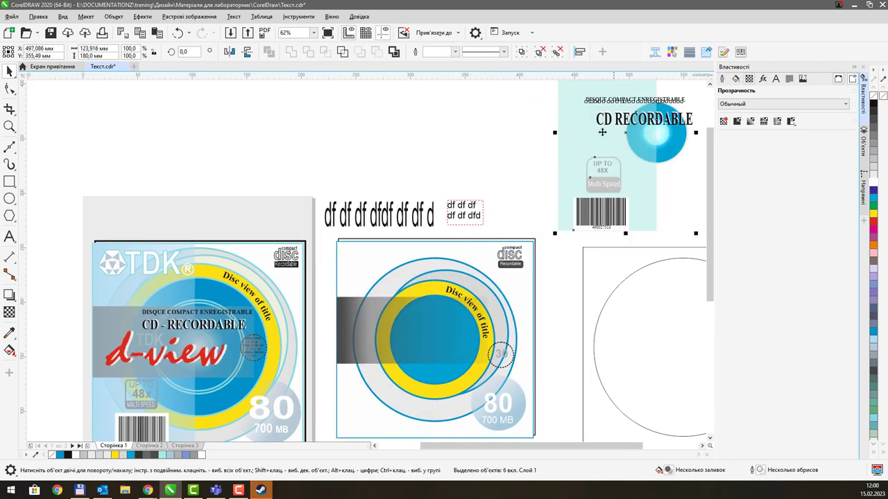
pyautogui.scroll(-1, 551, 321)
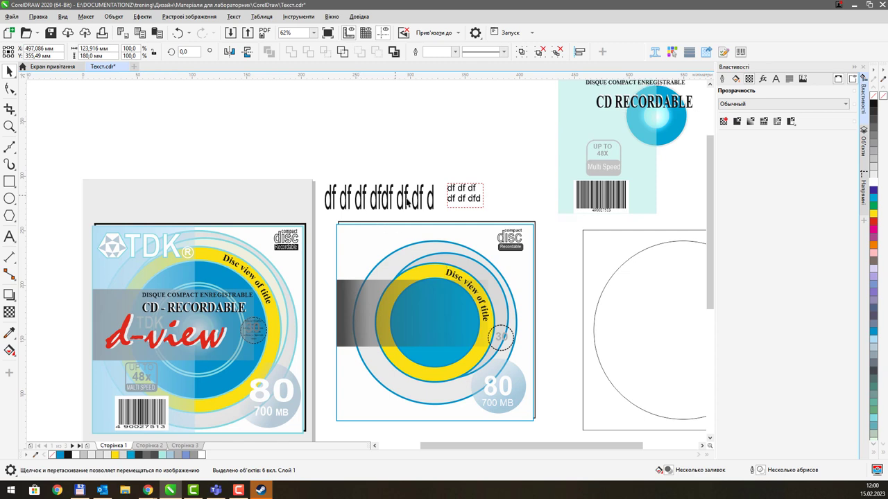
# Delete the two sample "df df df" texts above the cover copy
pyautogui.click(361, 177)
pyautogui.click(461, 201)
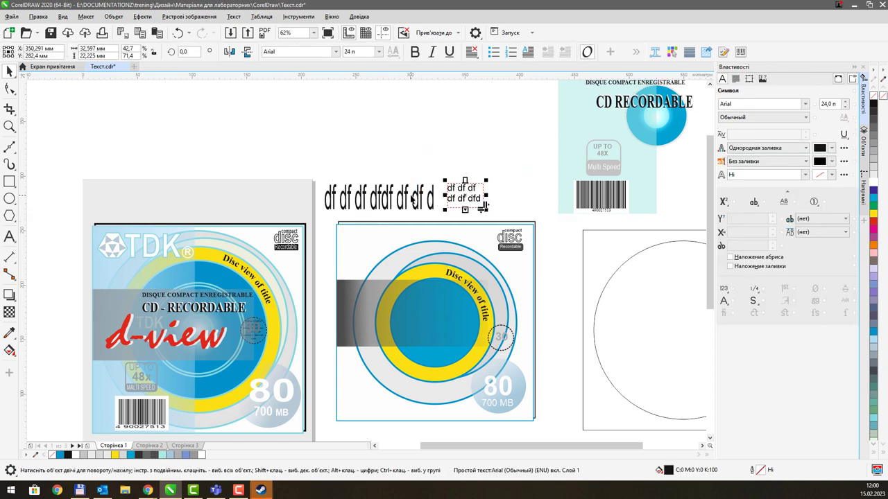
pyautogui.press('Delete')
pyautogui.click(389, 201)
pyautogui.press('Delete')
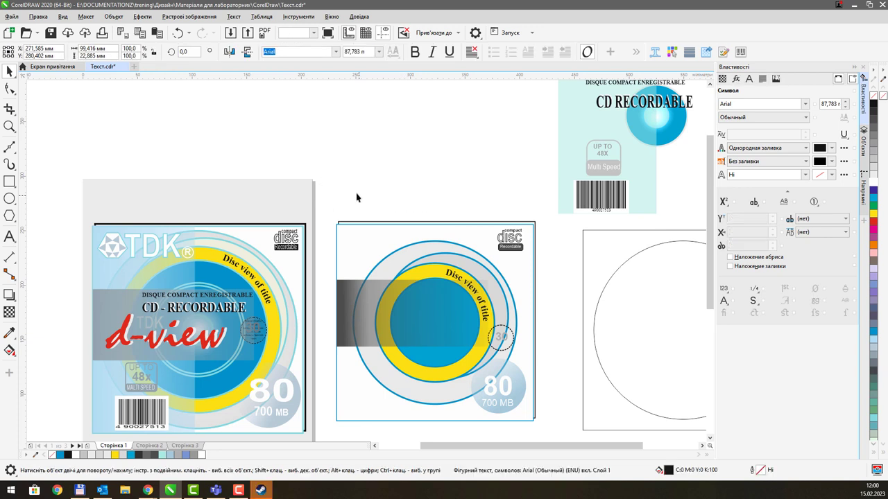
# Select the cover copy's rings, curved title, dashed "30" circle and "80 700 MB" badge and scale them together to about 170 by 173 mm
pyautogui.moveTo(492, 434); pyautogui.dragTo(506, 423)
pyautogui.keyDown('shift'); pyautogui.click(517, 408); pyautogui.keyUp('shift')
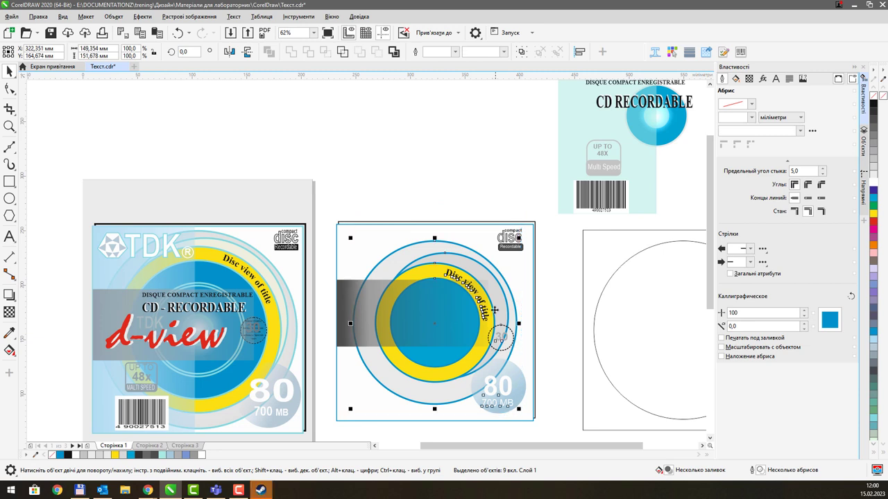
pyautogui.moveTo(534, 223); pyautogui.dragTo(543, 224)
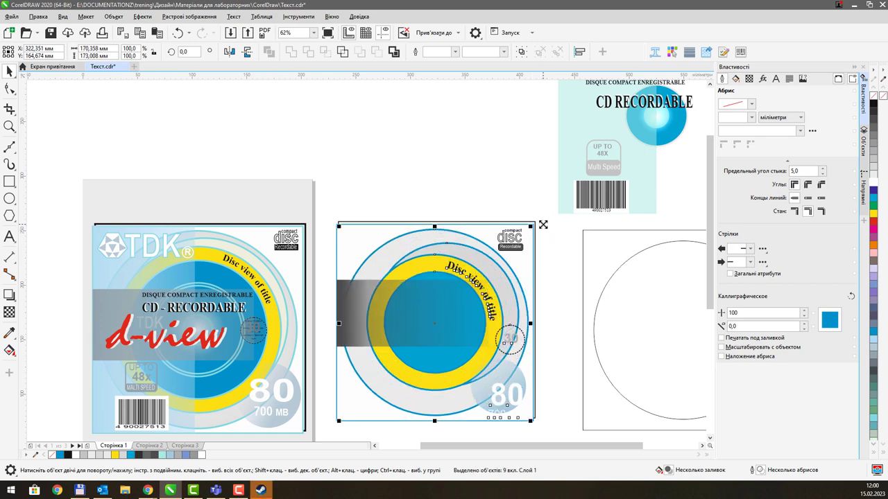
pyautogui.click(476, 180)
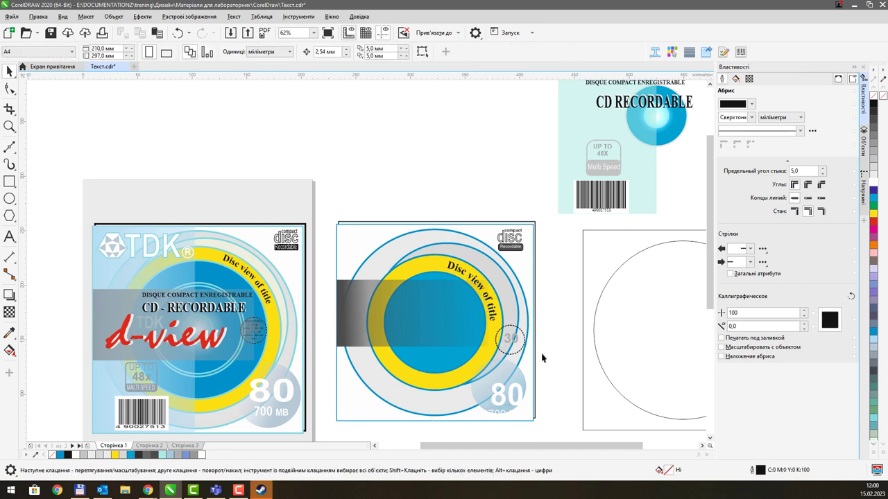
# Reposition the "80" badge's circle and number inside the cover copy's lower right corner
pyautogui.click(502, 376)
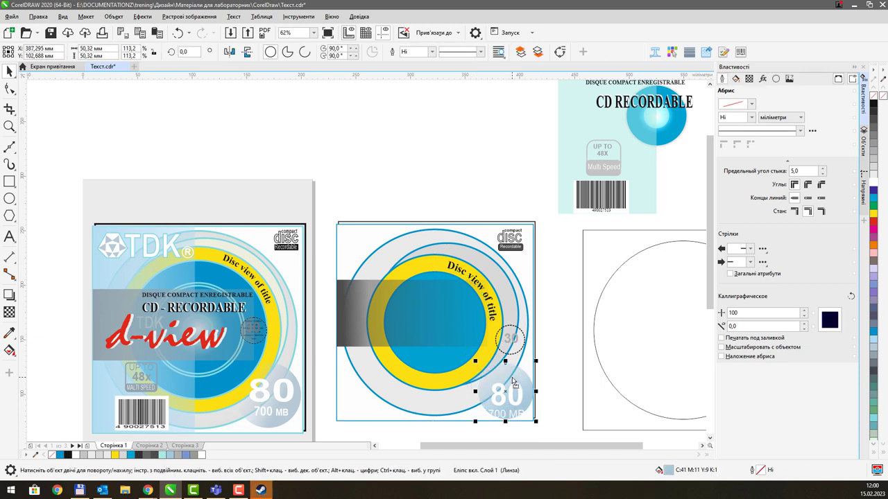
pyautogui.moveTo(511, 383); pyautogui.dragTo(511, 384)
pyautogui.click(523, 424)
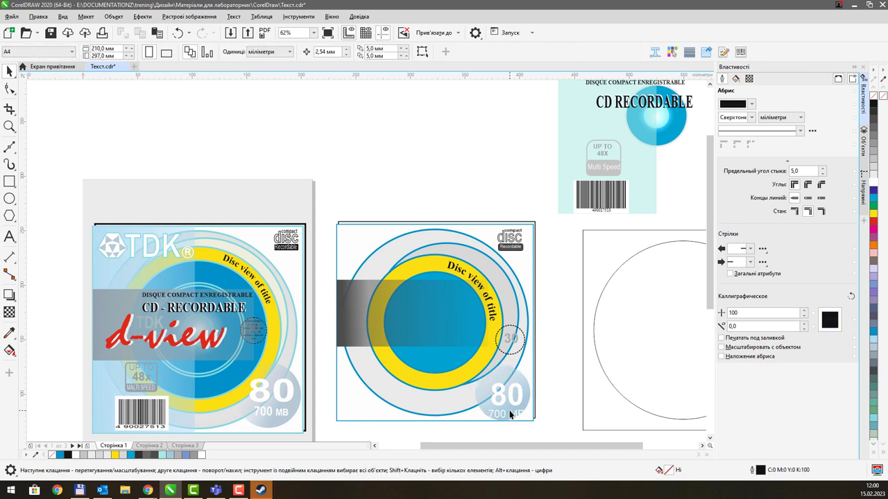
pyautogui.click(511, 416)
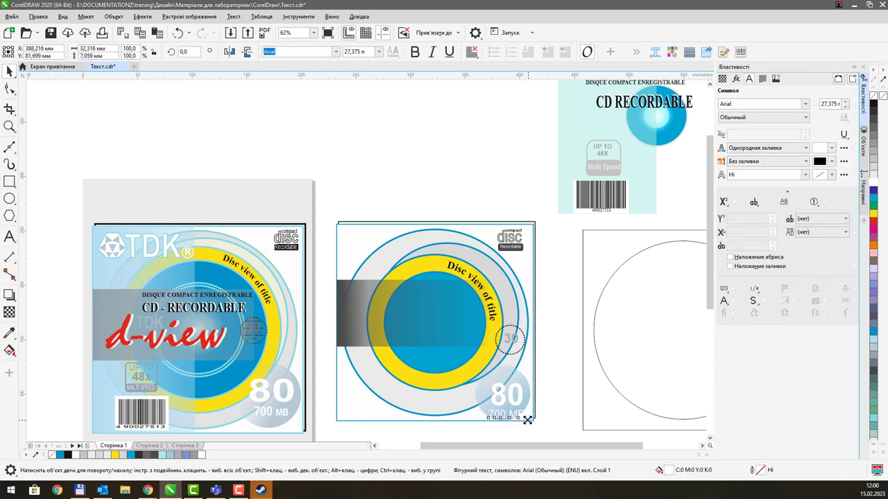
pyautogui.moveTo(521, 414); pyautogui.dragTo(531, 417)
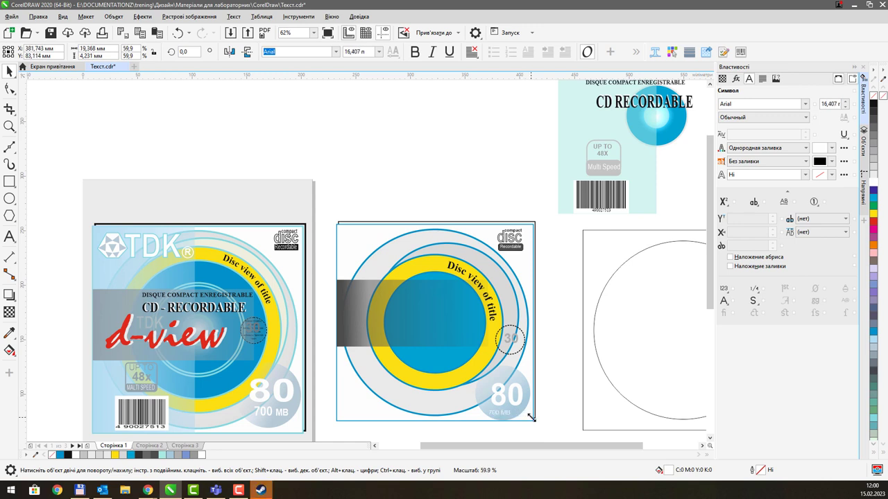
pyautogui.click(505, 395)
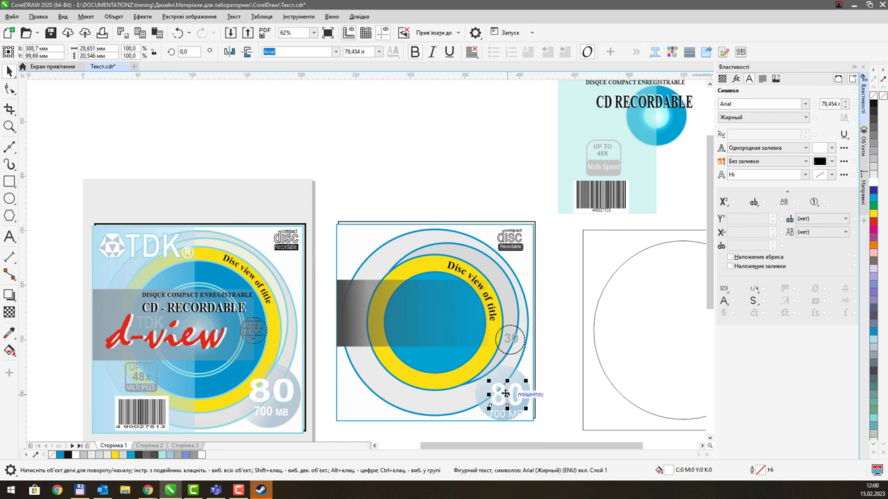
pyautogui.click(532, 303)
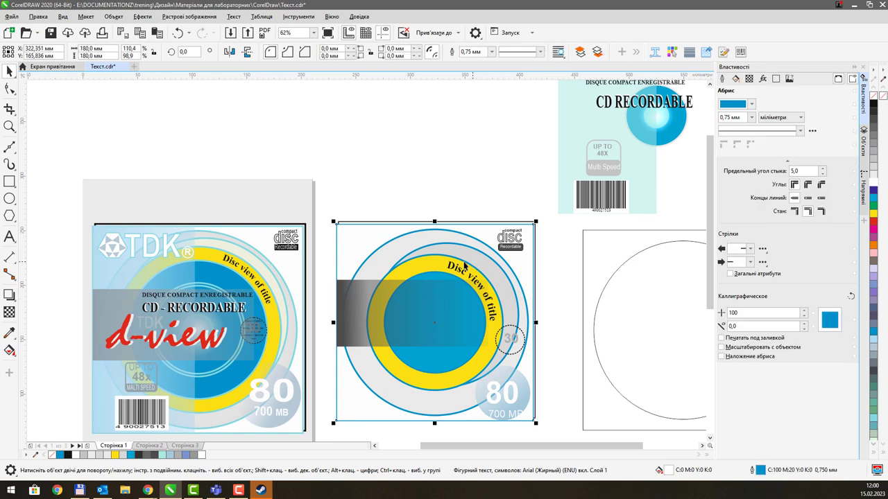
# Move the set-aside overlay, logo, texts, badge, barcode and disc circles back onto the cover copy, aligned with its left edge
pyautogui.click(460, 268)
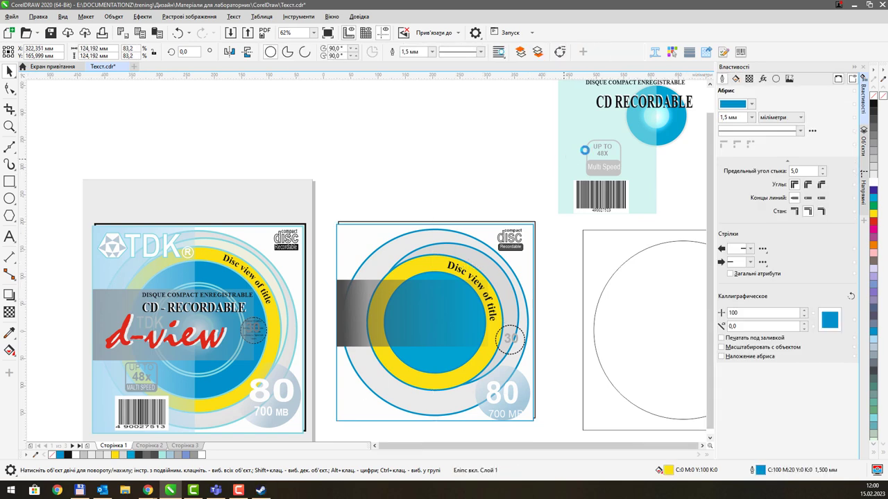
pyautogui.scroll(-2, 527, 154)
pyautogui.moveTo(602, 257); pyautogui.dragTo(610, 262)
pyautogui.moveTo(544, 212); pyautogui.dragTo(437, 311)
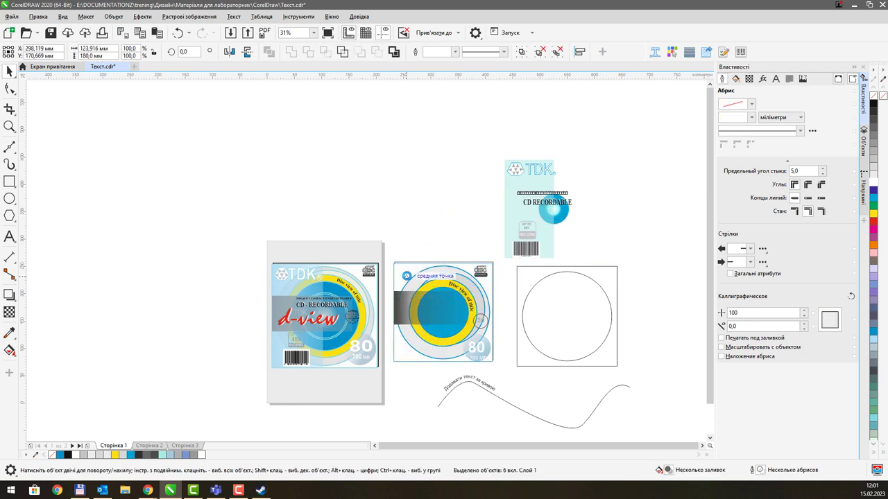
pyautogui.scroll(2, 407, 276)
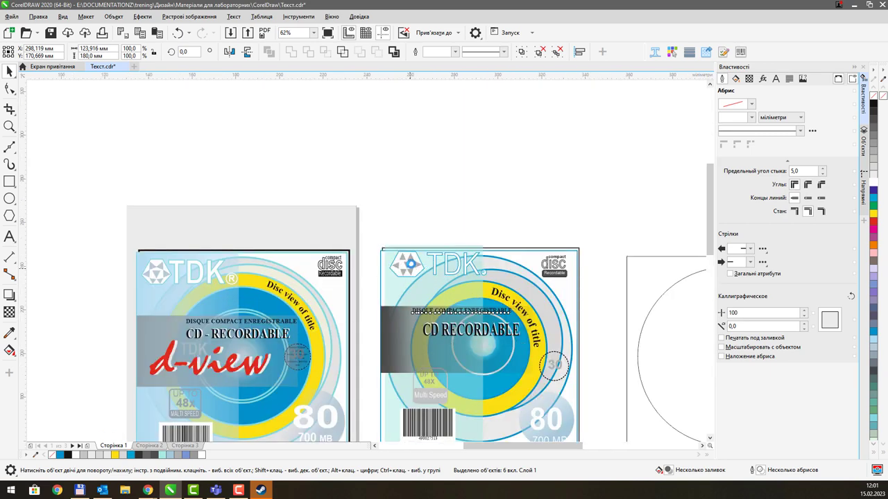
pyautogui.scroll(2, 402, 266)
pyautogui.moveTo(368, 249); pyautogui.dragTo(361, 257)
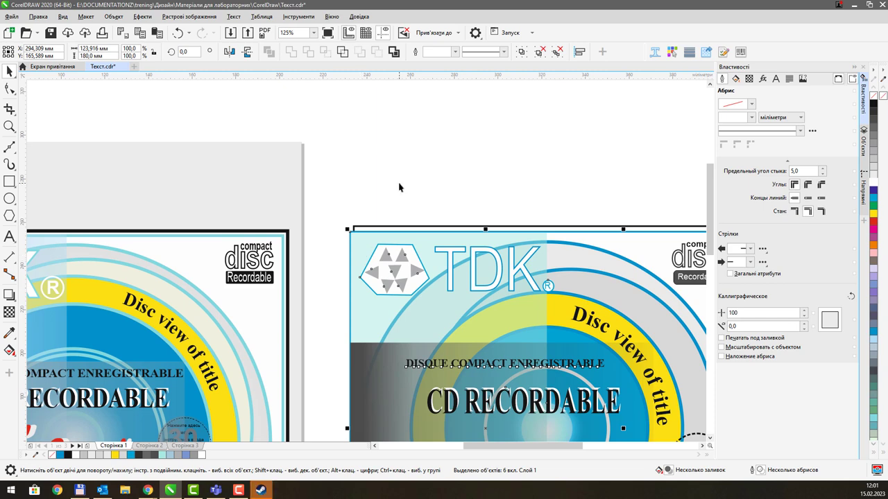
pyautogui.scroll(-2, 465, 246)
pyautogui.moveTo(474, 244); pyautogui.dragTo(454, 251)
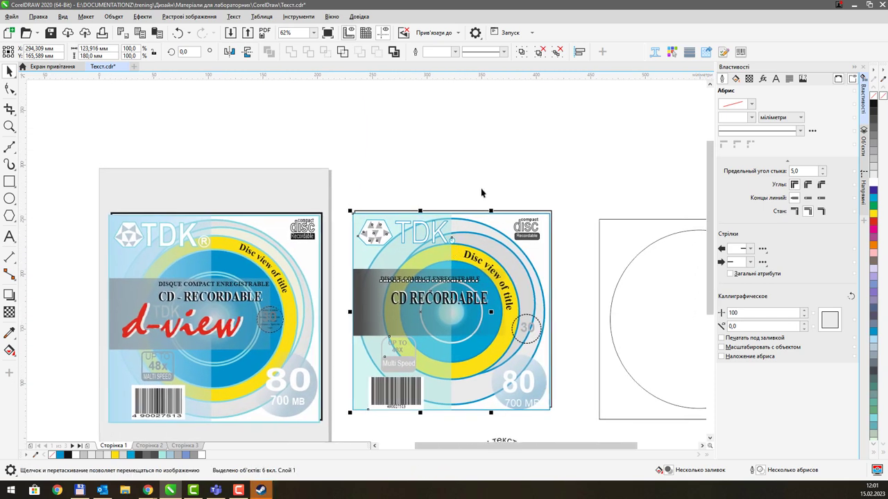
pyautogui.click(479, 183)
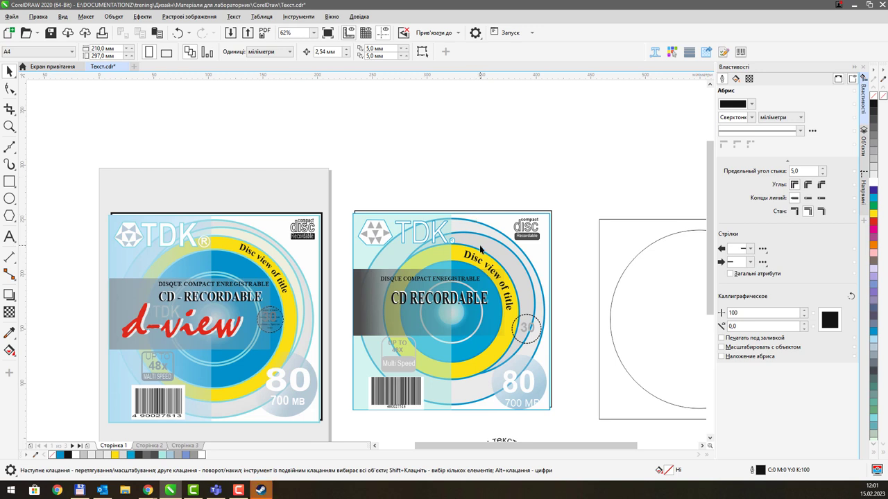
# Shift the "DISQUE COMPACT ENREGISTRABLE" line slightly right on the dark strip
pyautogui.click(461, 283)
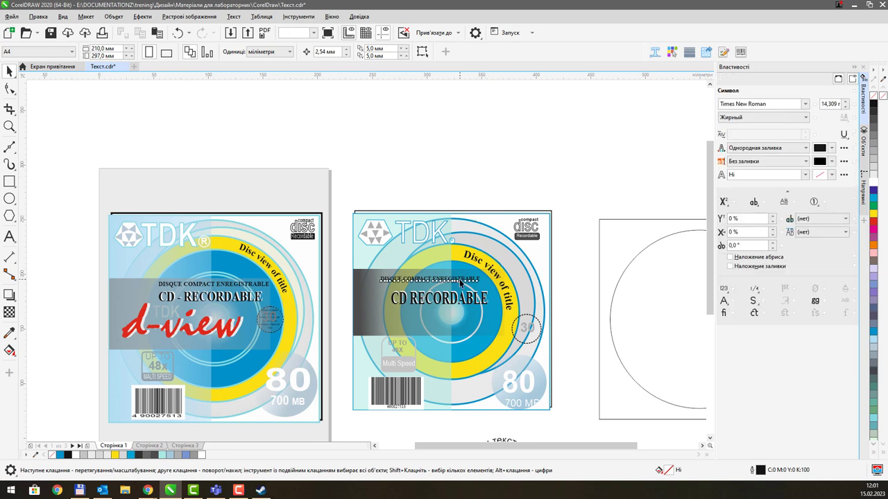
pyautogui.moveTo(460, 283); pyautogui.dragTo(467, 283)
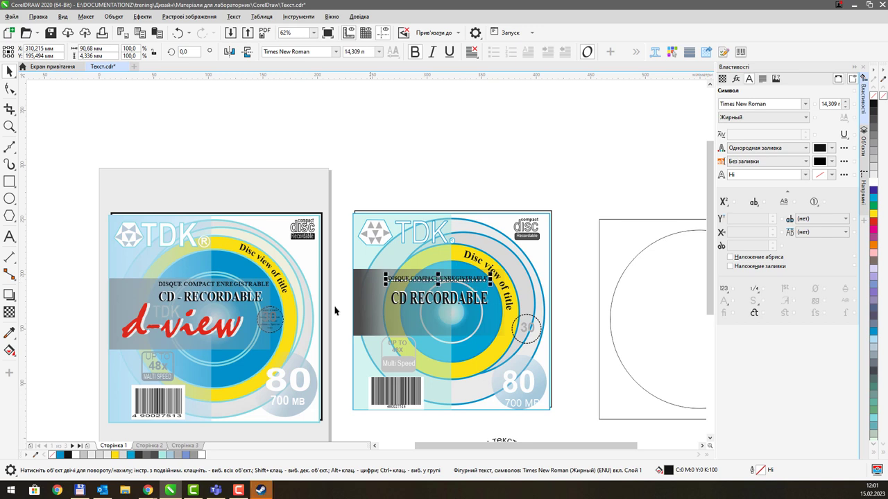
pyautogui.click(413, 149)
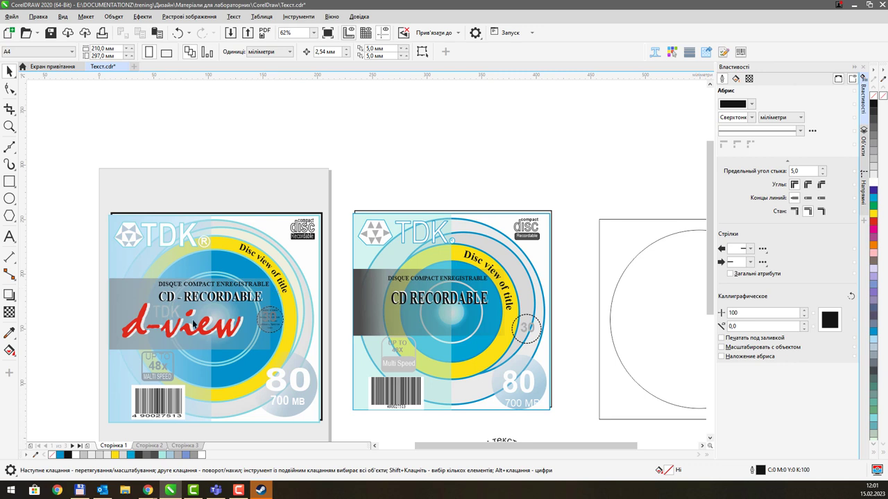
# Add the artistic text "d-view" above the cover copy
pyautogui.click(10, 236)
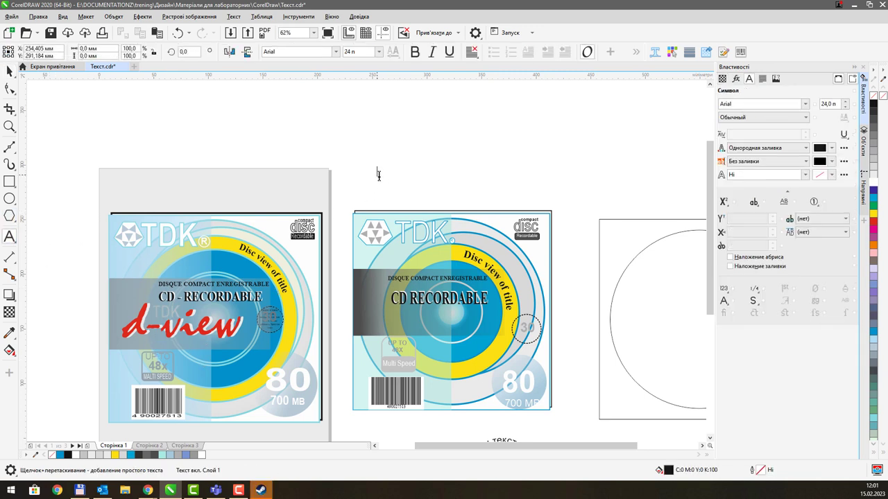
pyautogui.click(380, 171)
pyautogui.write('d-v')
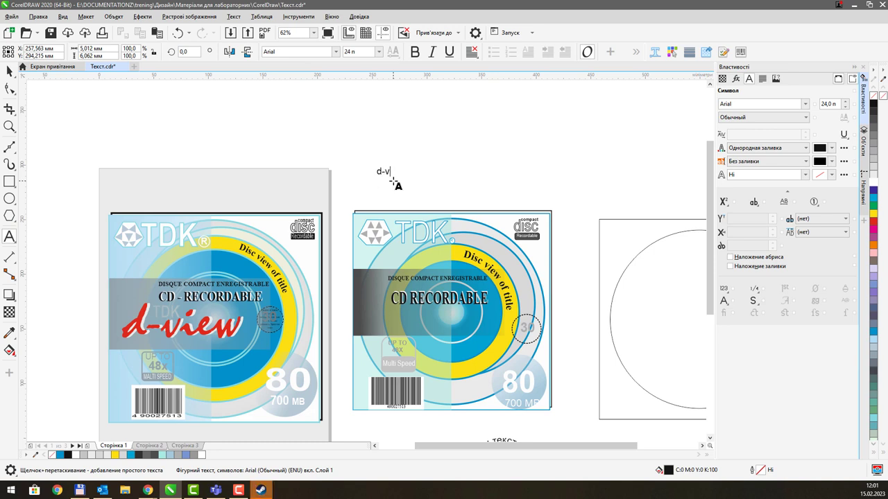
pyautogui.write('ew')
pyautogui.press('Escape')
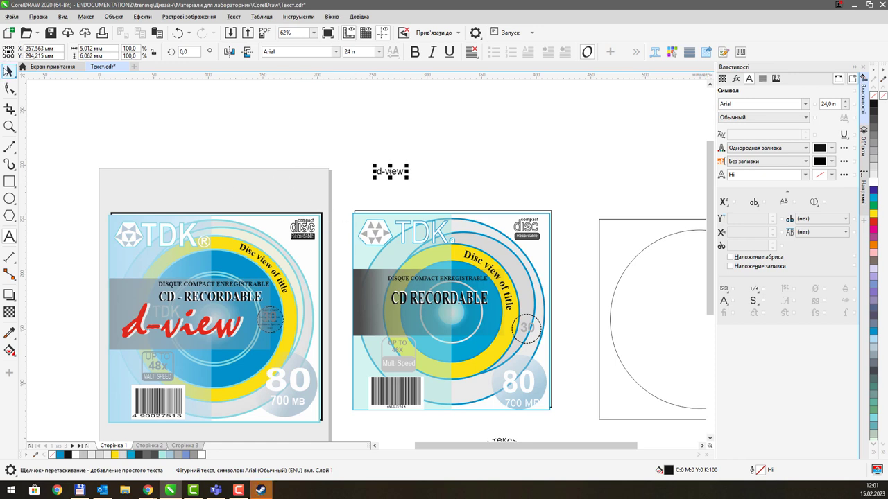
# Enlarge the "d-view" text to about 73 pt and fill it with red
pyautogui.click(9, 71)
pyautogui.moveTo(407, 178); pyautogui.dragTo(463, 203)
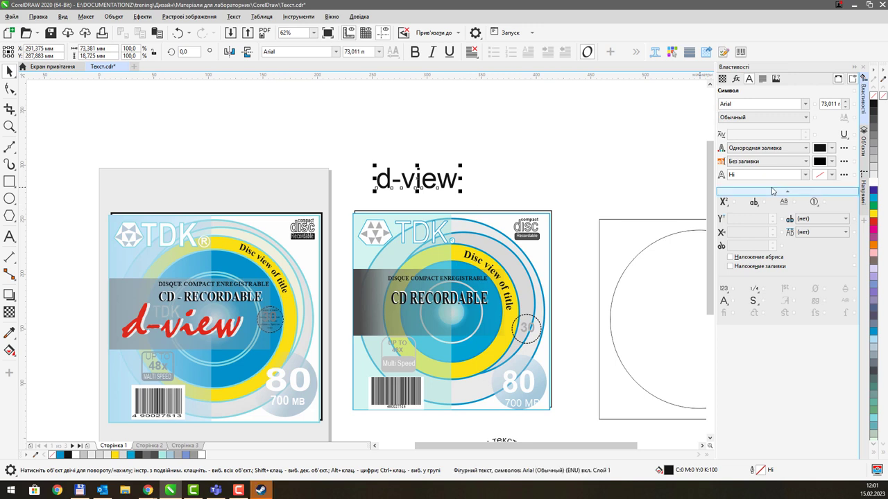
pyautogui.click(874, 226)
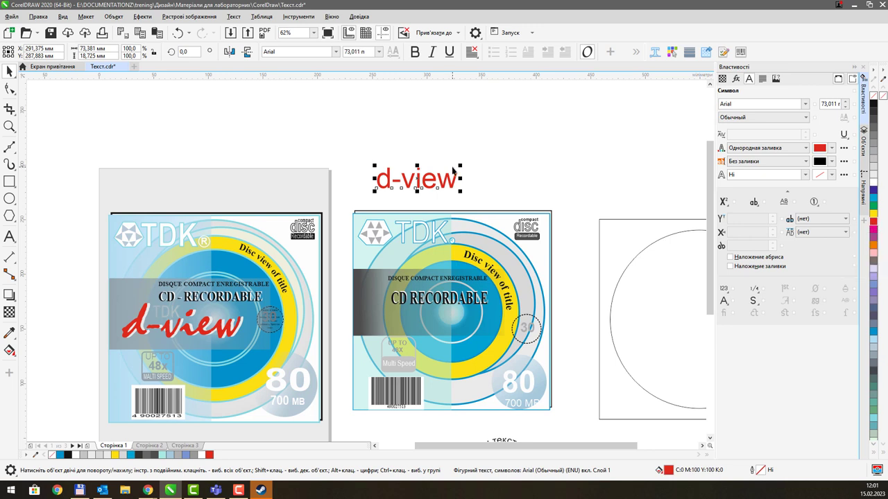
# Set the "d-view" text's font to Avalon Medium and enlarge it to about 92.6 by 35.2 mm
pyautogui.click(336, 52)
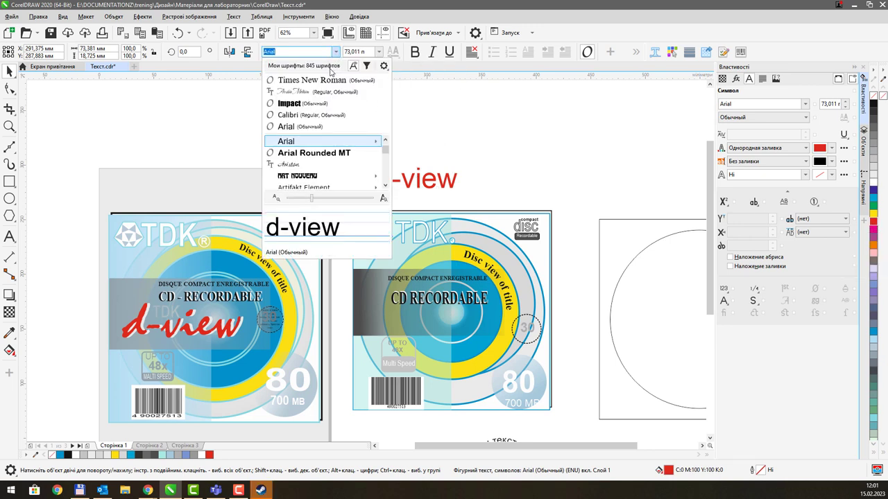
pyautogui.click(324, 92)
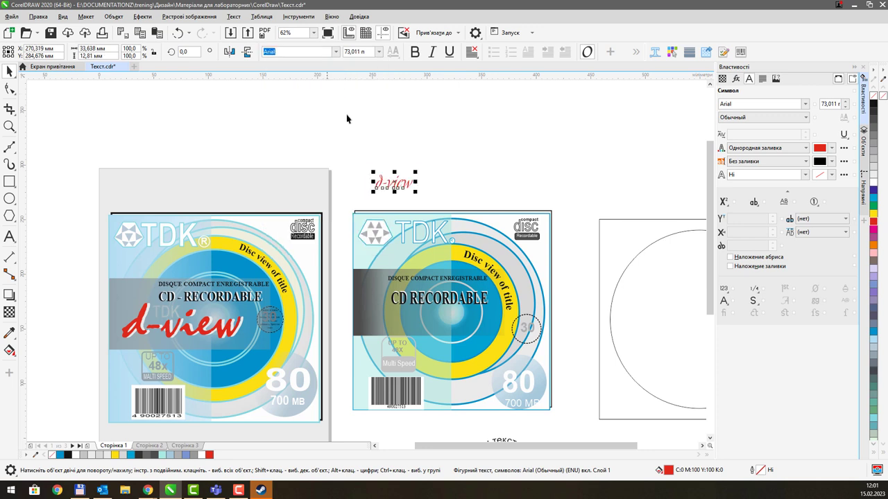
pyautogui.moveTo(418, 192); pyautogui.dragTo(504, 219)
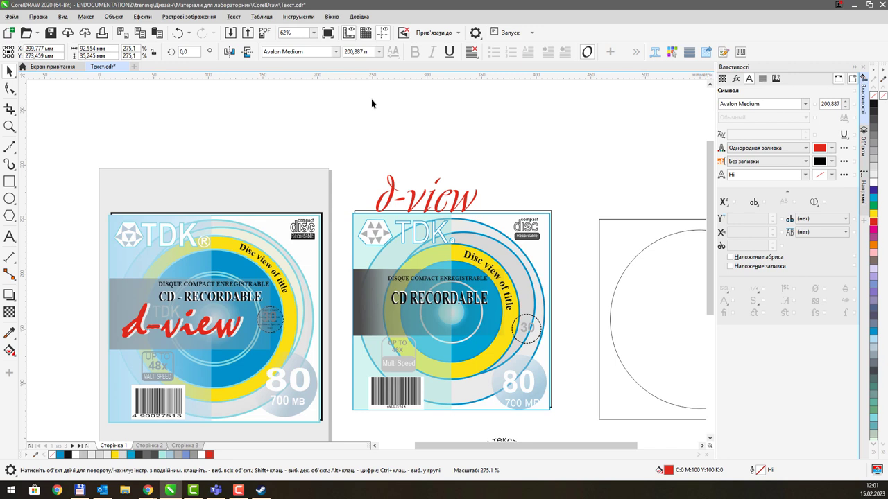
# Try the Zeferino Three font on the "d-view" text
pyautogui.click(335, 51)
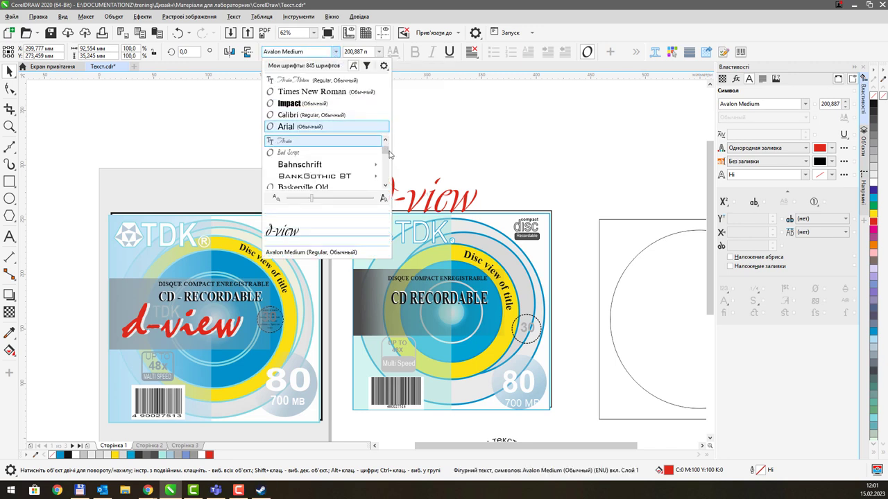
pyautogui.moveTo(389, 148); pyautogui.dragTo(386, 181)
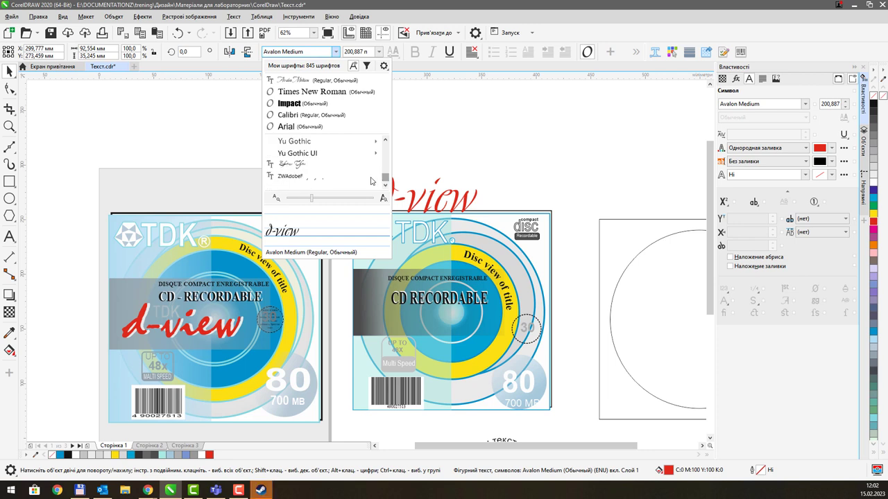
pyautogui.press('Escape')
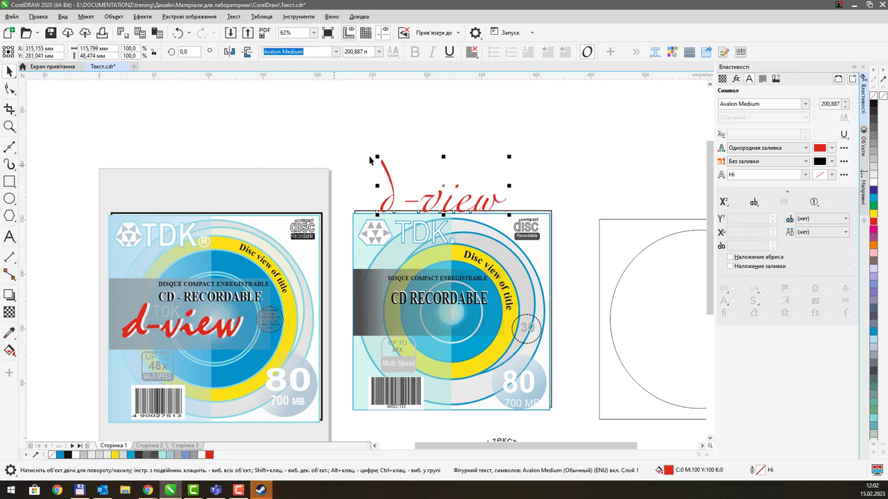
# Set the "d-view" text's font to LavanderiaC
pyautogui.click(335, 52)
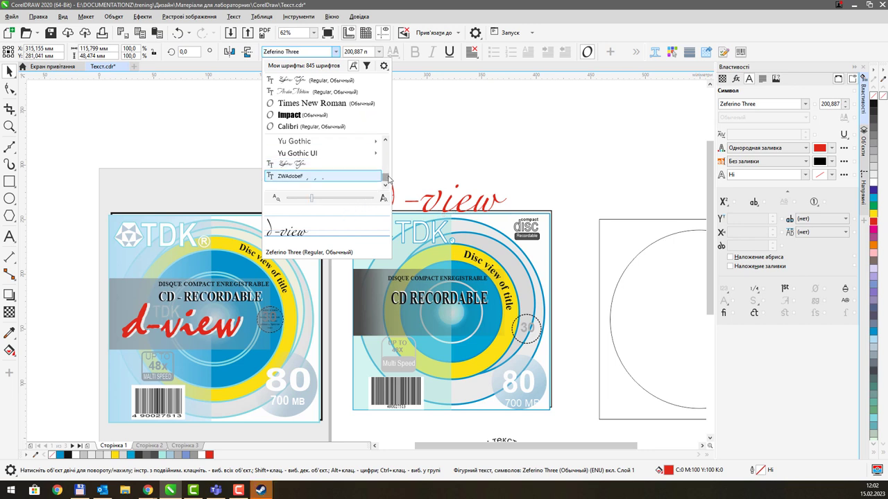
pyautogui.moveTo(385, 180); pyautogui.dragTo(386, 165)
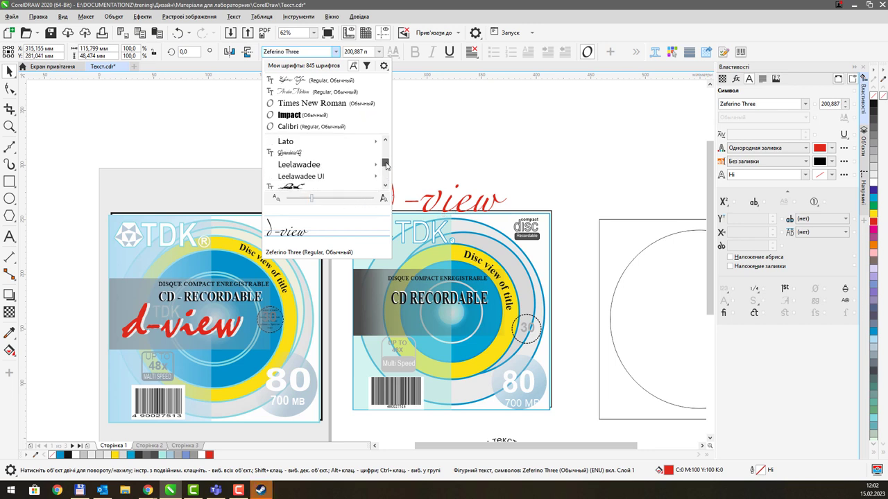
pyautogui.click(364, 154)
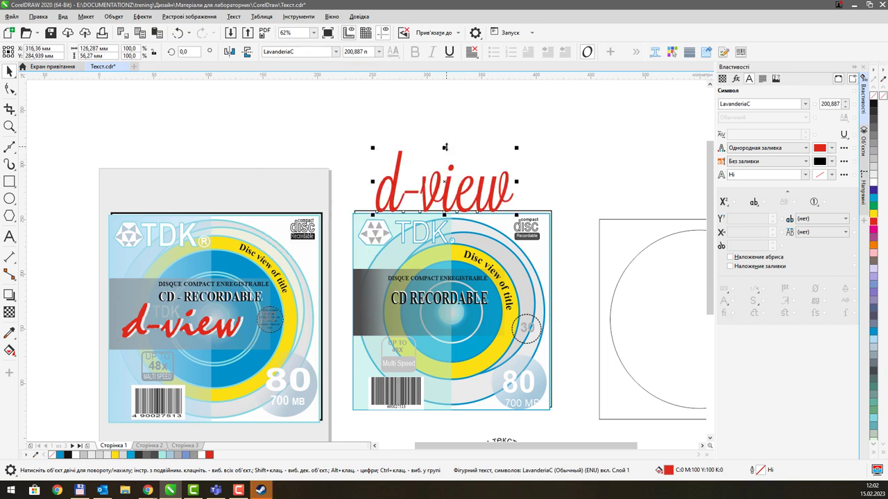
# Place the "d-view" text under "CD RECORDABLE" on the cover copy and flatten it to about 97.3 by 24.2 mm
pyautogui.moveTo(444, 159); pyautogui.dragTo(447, 318)
pyautogui.click(448, 167)
pyautogui.click(449, 188)
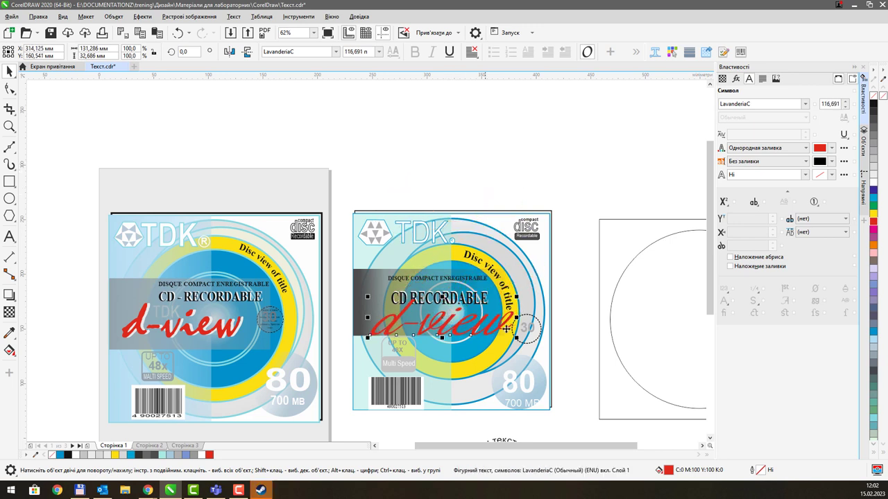
pyautogui.moveTo(516, 296); pyautogui.dragTo(489, 309)
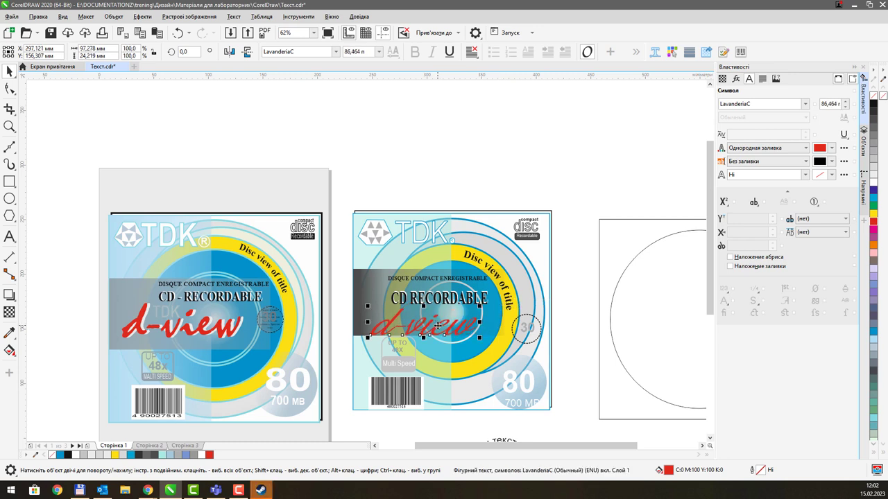
pyautogui.moveTo(438, 326); pyautogui.dragTo(451, 326)
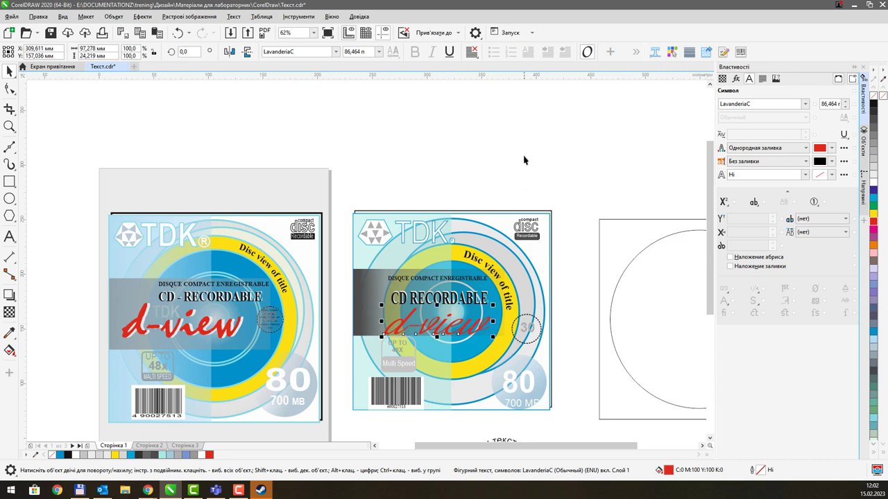
pyautogui.moveTo(525, 159); pyautogui.dragTo(492, 154)
pyautogui.click(476, 138)
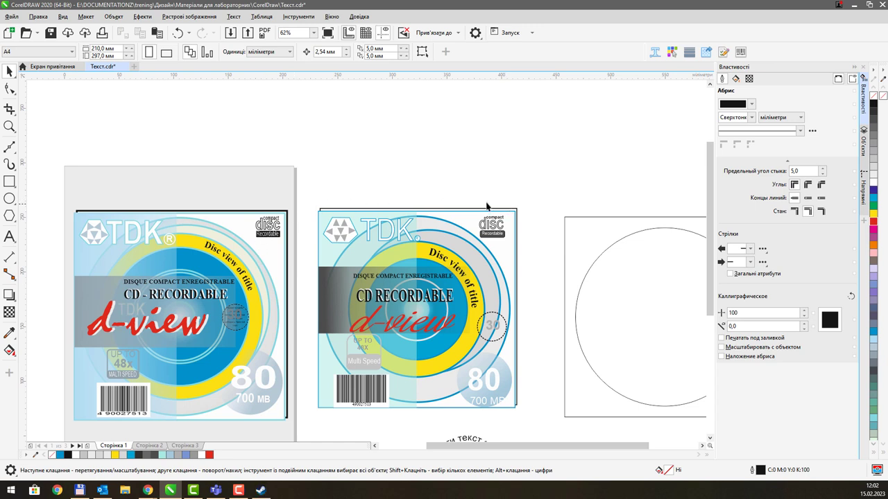
# Leave all objects deselected and collapse the properties docker to widen the drawing area
pyautogui.click(385, 225)
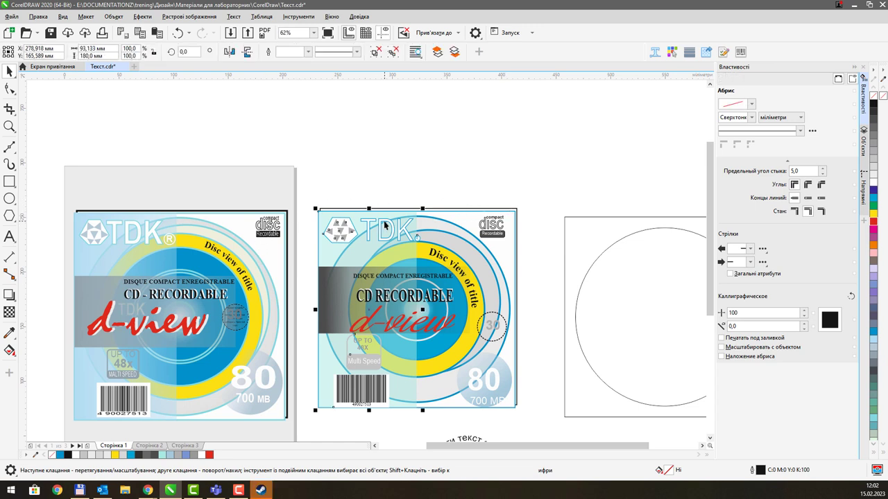
pyautogui.click(436, 188)
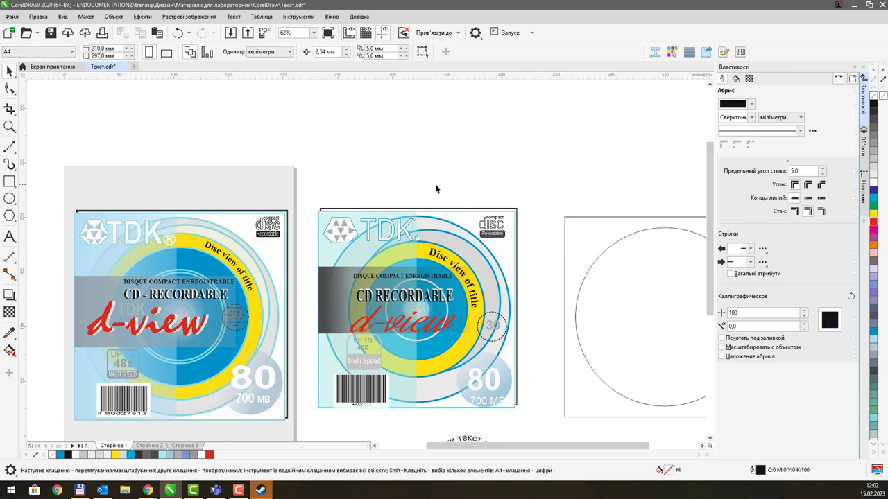
pyautogui.click(853, 66)
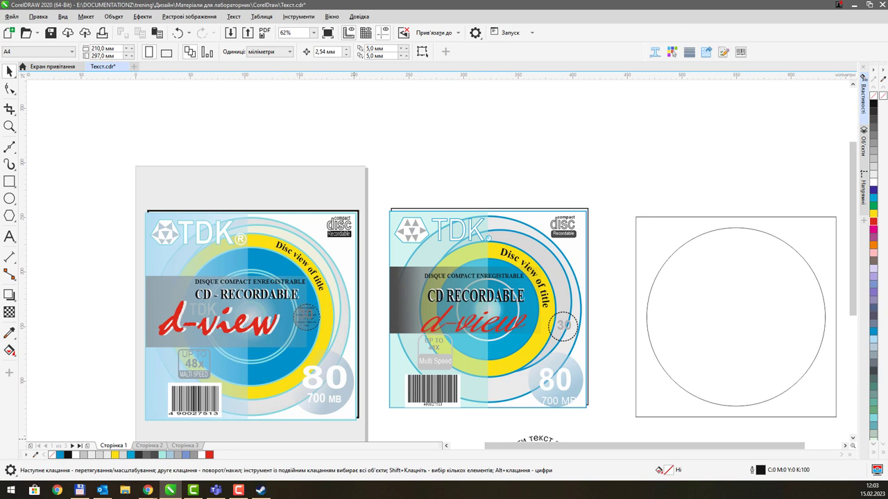